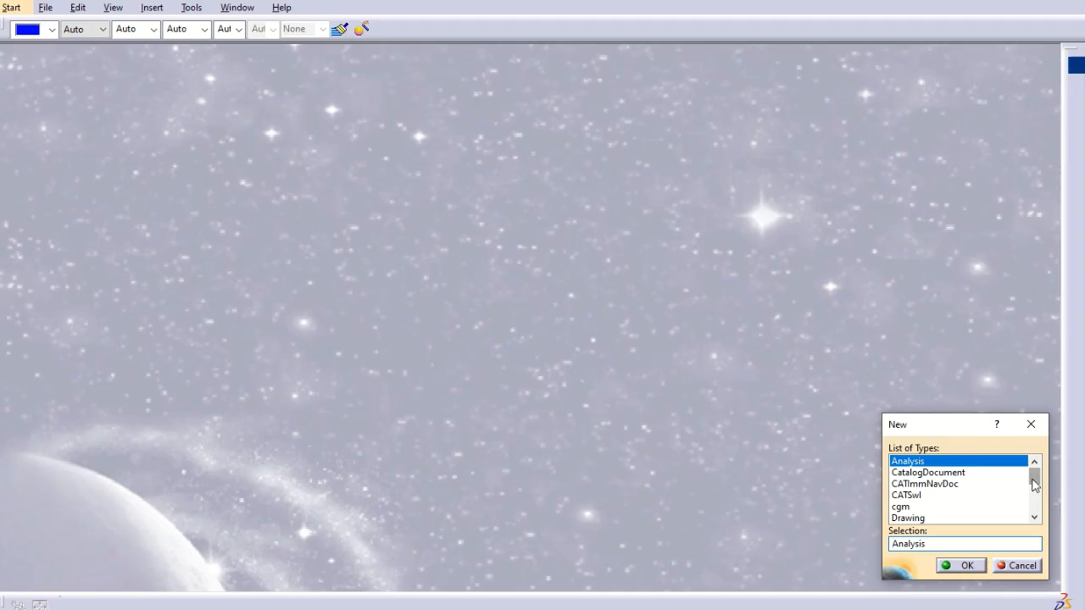
Create a new part named EnginePiston with hybrid design enabled and a geometrical set.
{"action": "left_click", "coordinate": [898, 507]}
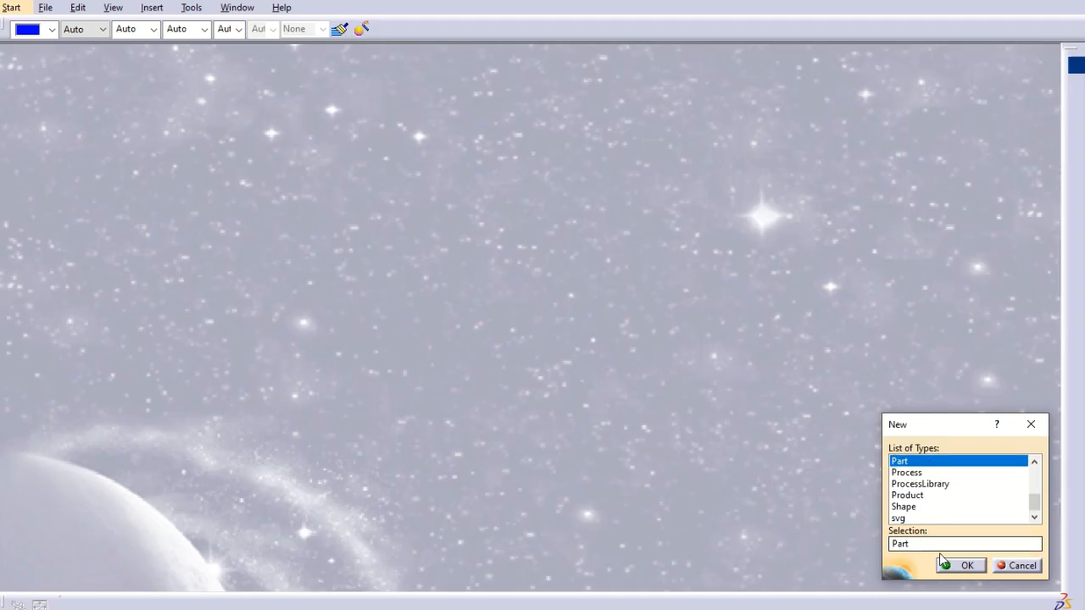
{"action": "left_click", "coordinate": [952, 566]}
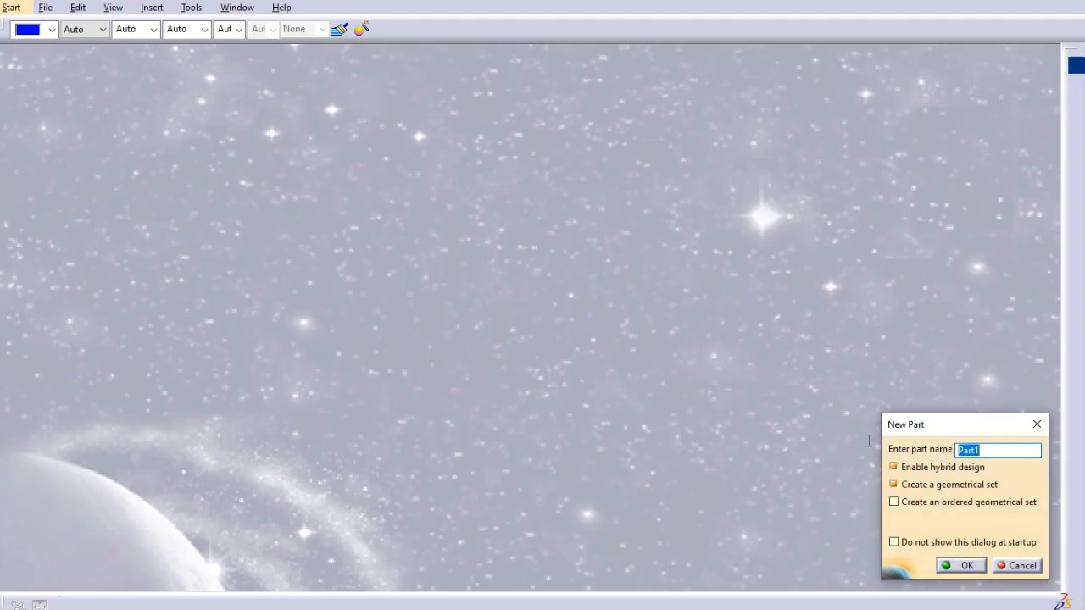
{"action": "type", "text": "Piston"}
{"action": "left_click", "coordinate": [966, 565]}
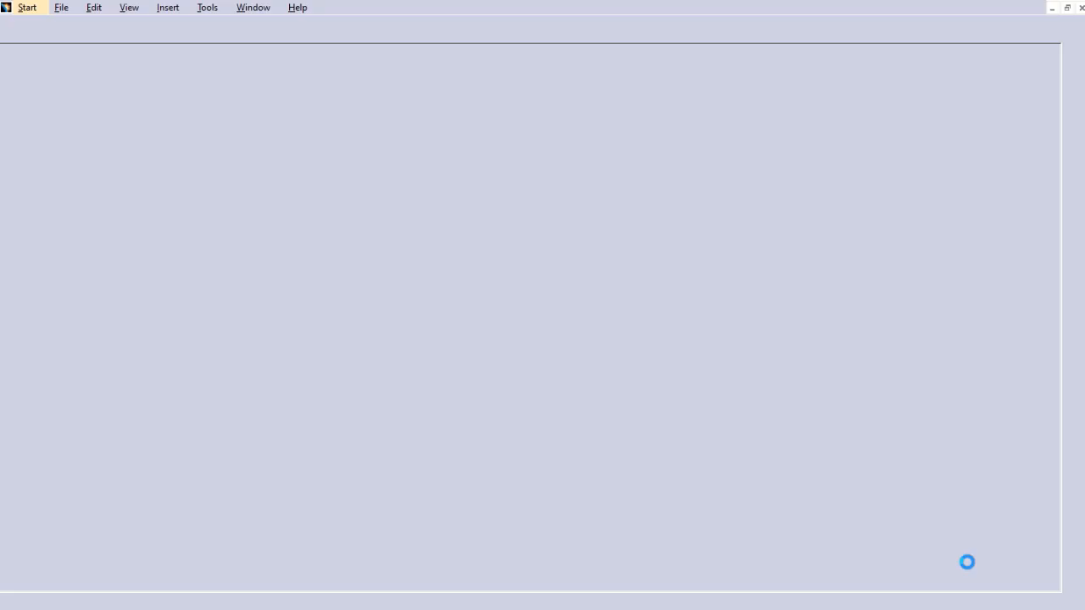
Hide the absolute axis system and create a coordinate point at the origin with X, Y and Z at 0 mm.
{"action": "left_click", "coordinate": [123, 164]}
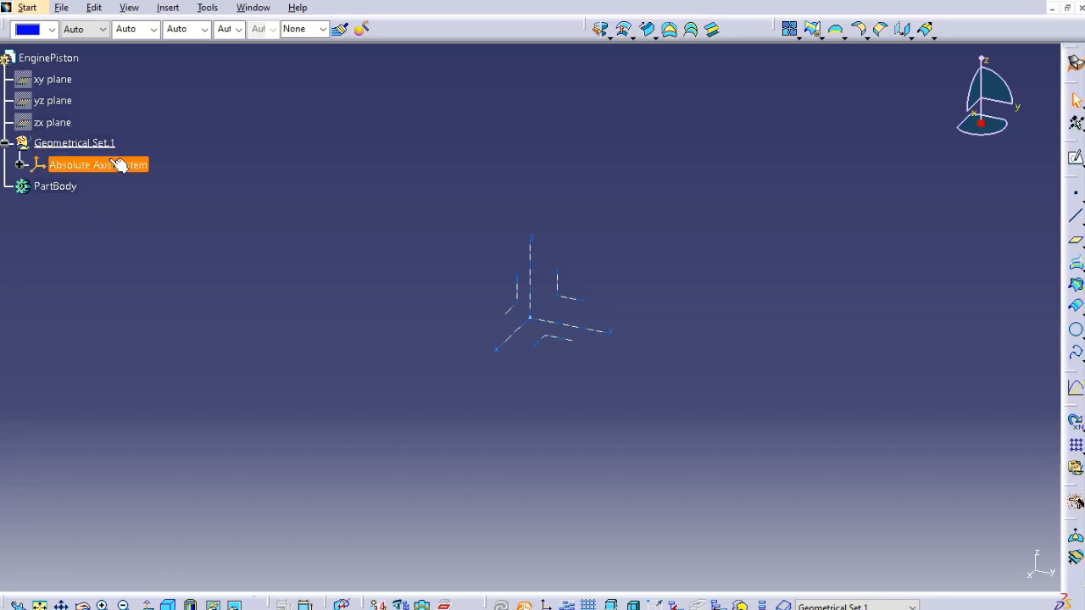
{"action": "key", "text": "space"}
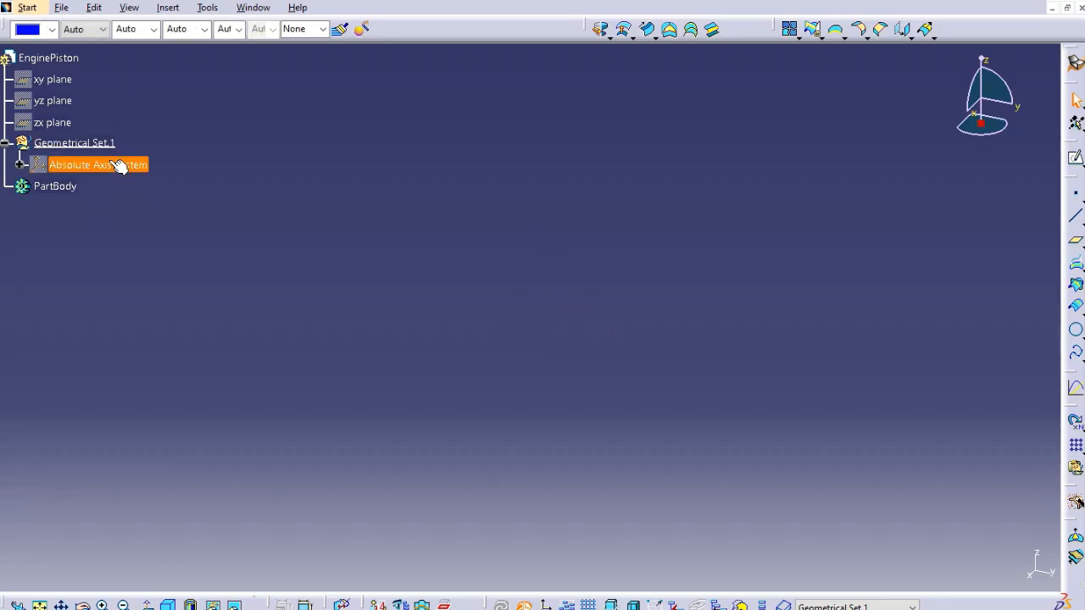
{"action": "left_click", "coordinate": [1076, 196]}
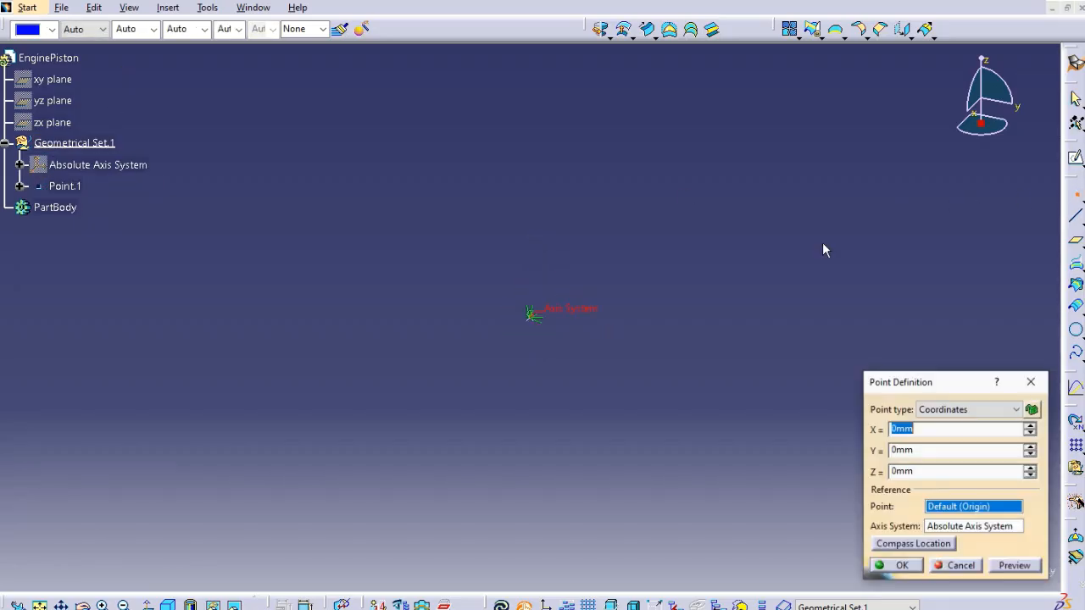
{"action": "left_click", "coordinate": [917, 565]}
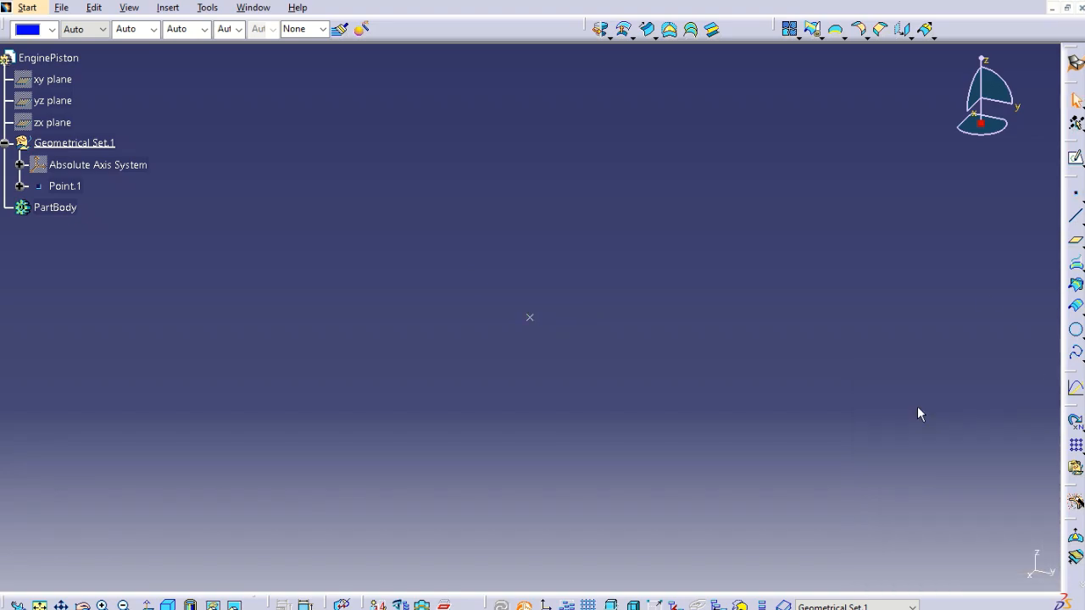
Create a standard axis system with the origin point as its origin.
{"action": "left_click", "coordinate": [1076, 501]}
{"action": "left_click", "coordinate": [64, 185]}
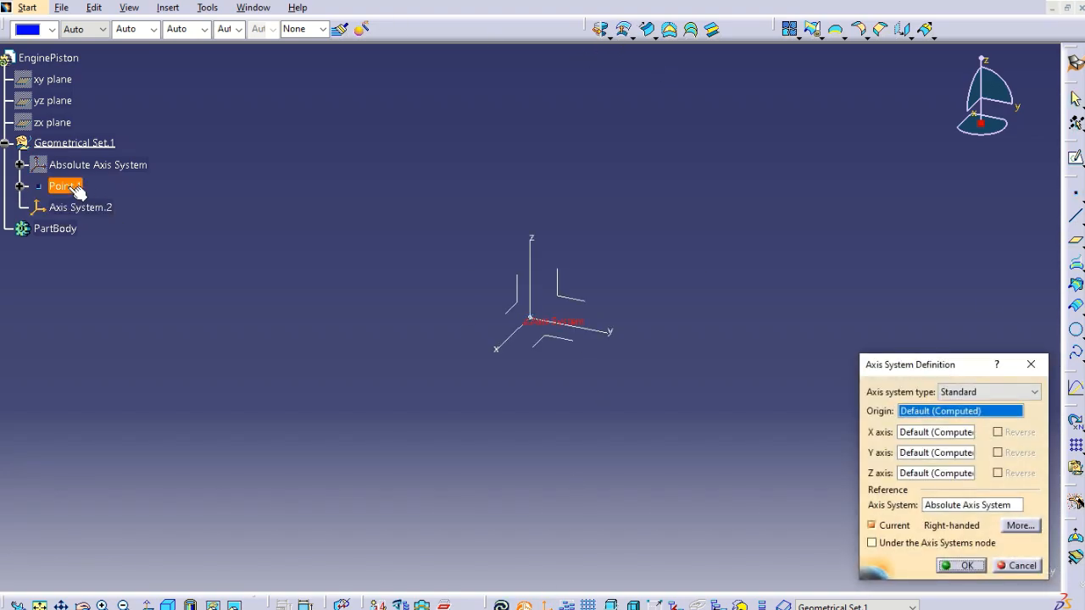
{"action": "left_click", "coordinate": [964, 565]}
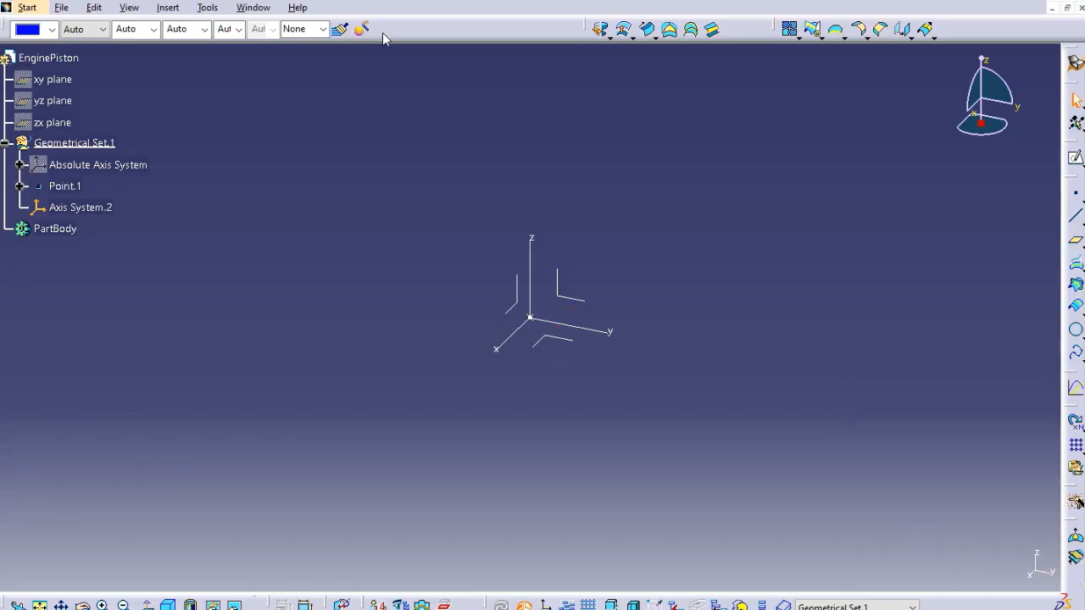
Insert four new bodies into the part.
{"action": "left_click", "coordinate": [167, 7]}
{"action": "left_click", "coordinate": [181, 43]}
{"action": "left_click", "coordinate": [167, 8]}
{"action": "left_click", "coordinate": [183, 43]}
{"action": "left_click", "coordinate": [167, 7]}
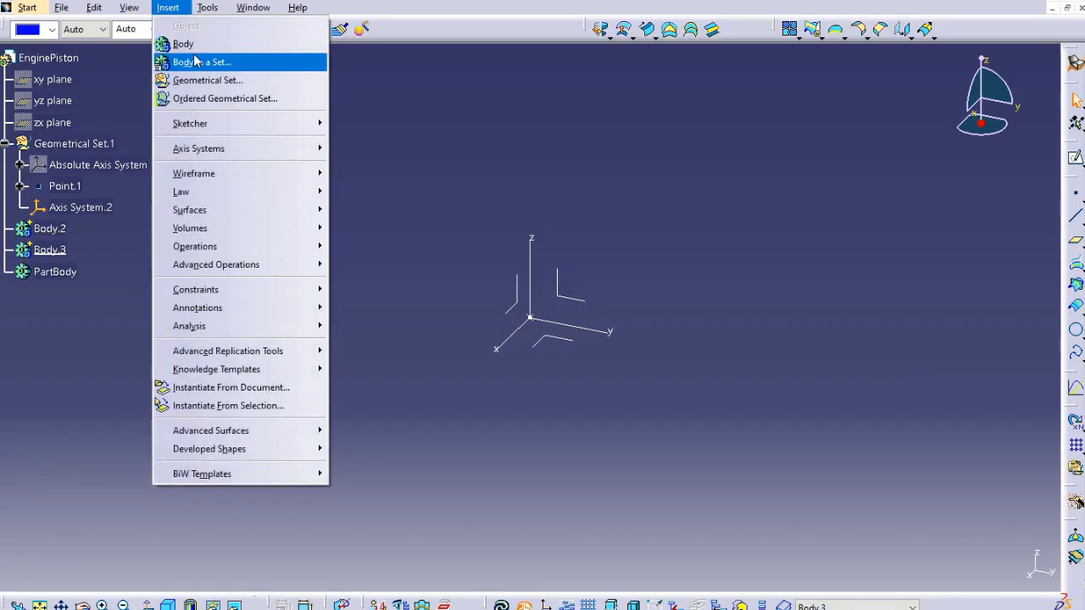
{"action": "left_click", "coordinate": [183, 43]}
{"action": "left_click", "coordinate": [167, 8]}
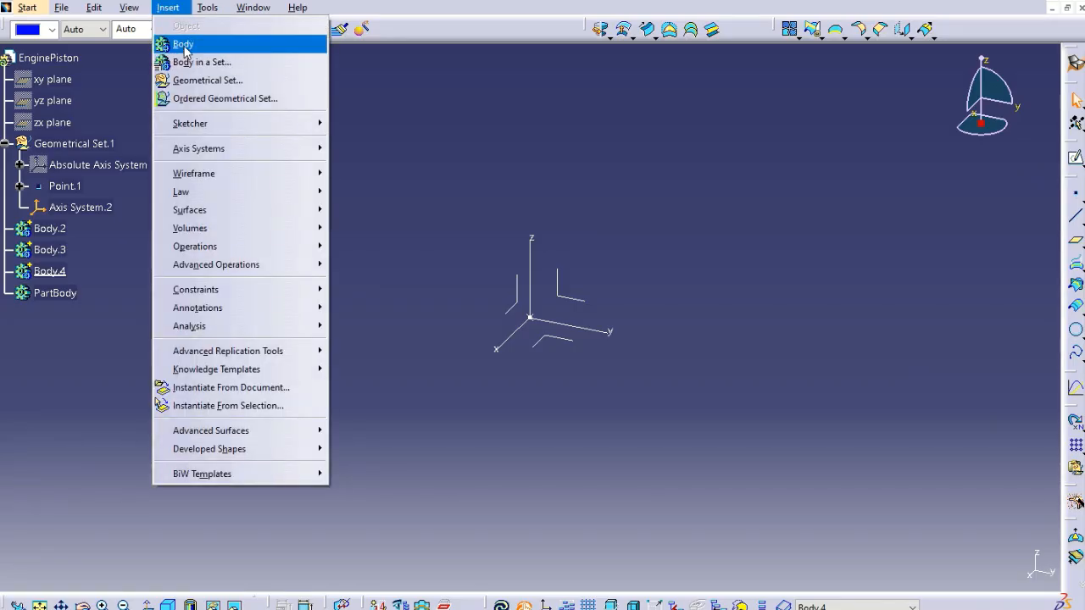
{"action": "left_click", "coordinate": [183, 44]}
Define Body.2 as the in-work object.
{"action": "left_click", "coordinate": [51, 229]}
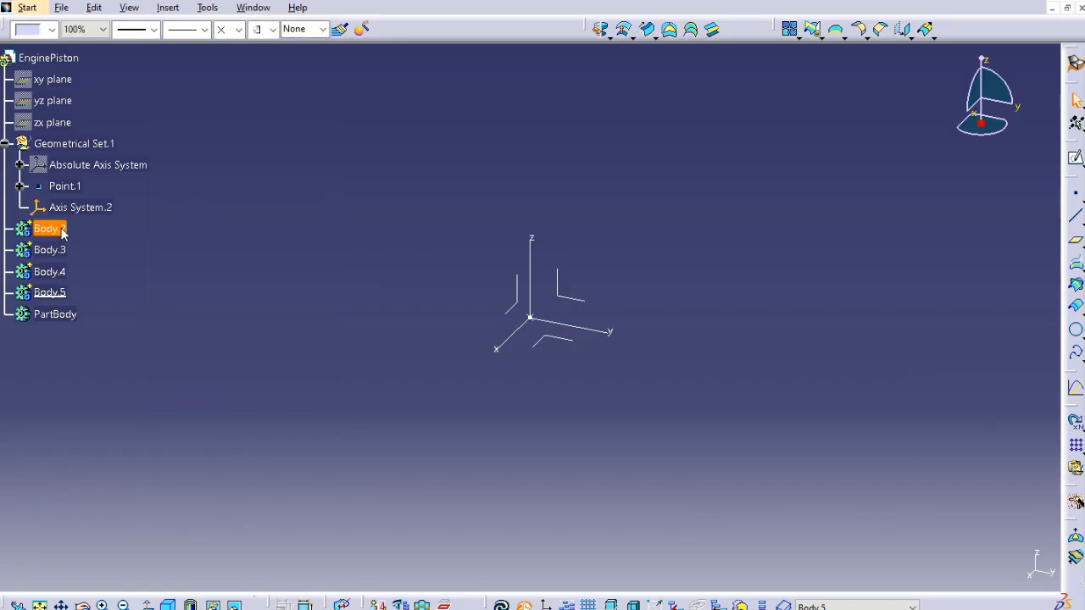
{"action": "right_click", "coordinate": [61, 229]}
{"action": "left_click", "coordinate": [153, 337]}
Start a sketch on the new axis system's yz plane and hide the sketch's H and V axes and the origin point.
{"action": "left_click", "coordinate": [1076, 161]}
{"action": "left_click", "coordinate": [581, 302]}
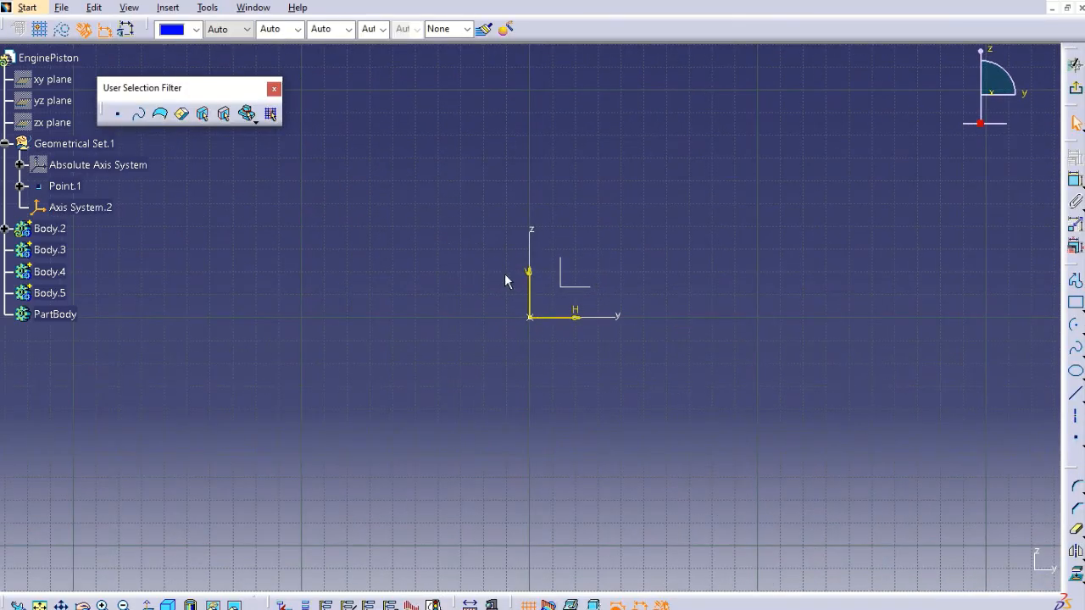
{"action": "left_click_drag", "start_coordinate": [508, 265], "coordinate": [586, 346]}
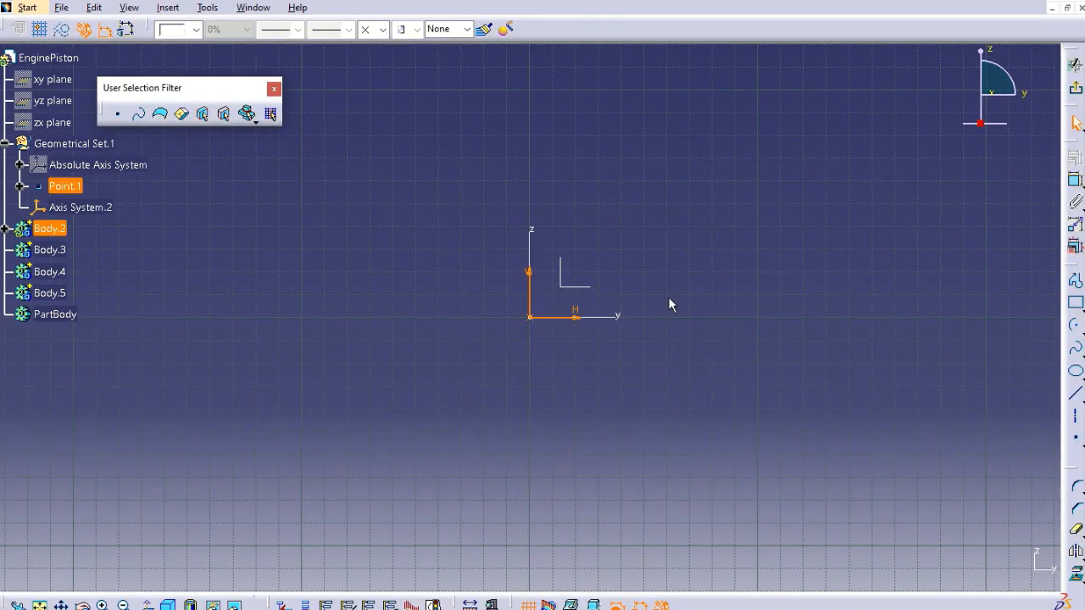
{"action": "left_click", "coordinate": [765, 267]}
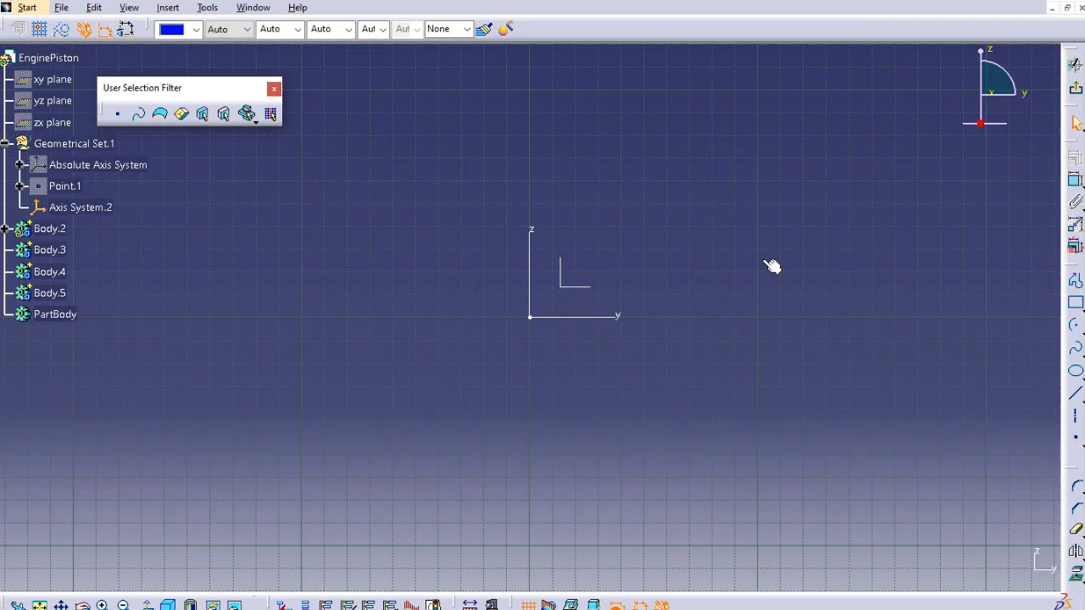
Sketch two vertical lines on the positive y side, the outer about 57 mm long and the inner about 42 mm long.
{"action": "left_click", "coordinate": [1074, 396]}
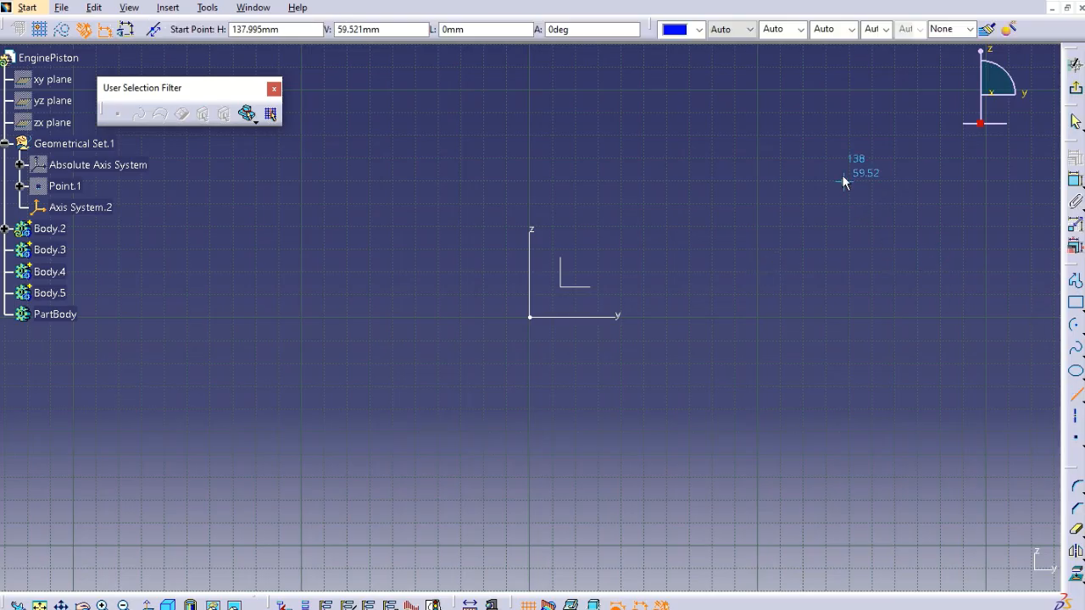
{"action": "left_click", "coordinate": [820, 155]}
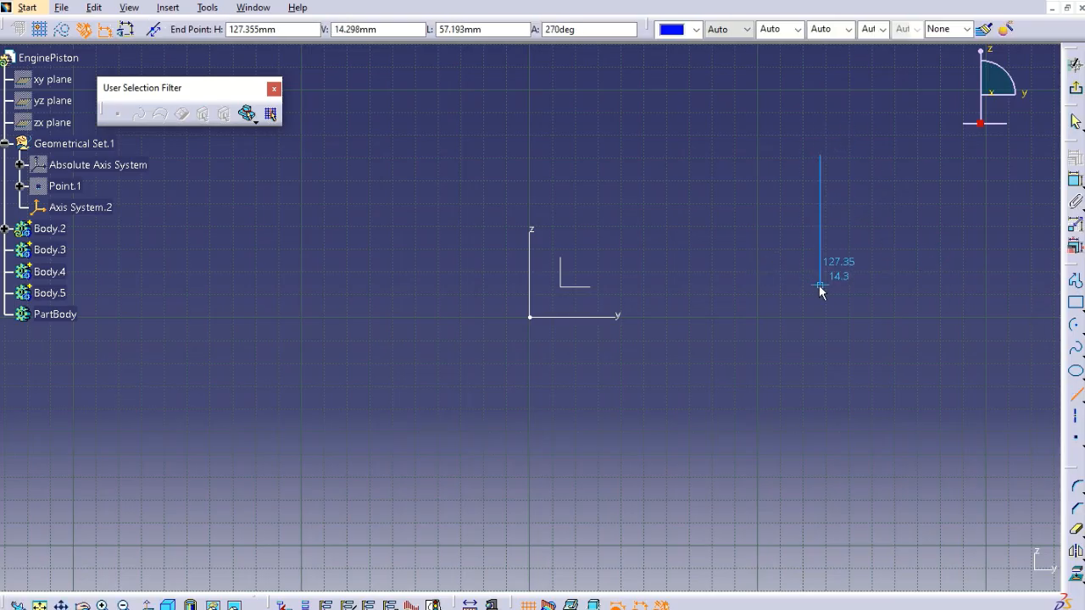
{"action": "left_click", "coordinate": [820, 285]}
{"action": "left_click", "coordinate": [1075, 396]}
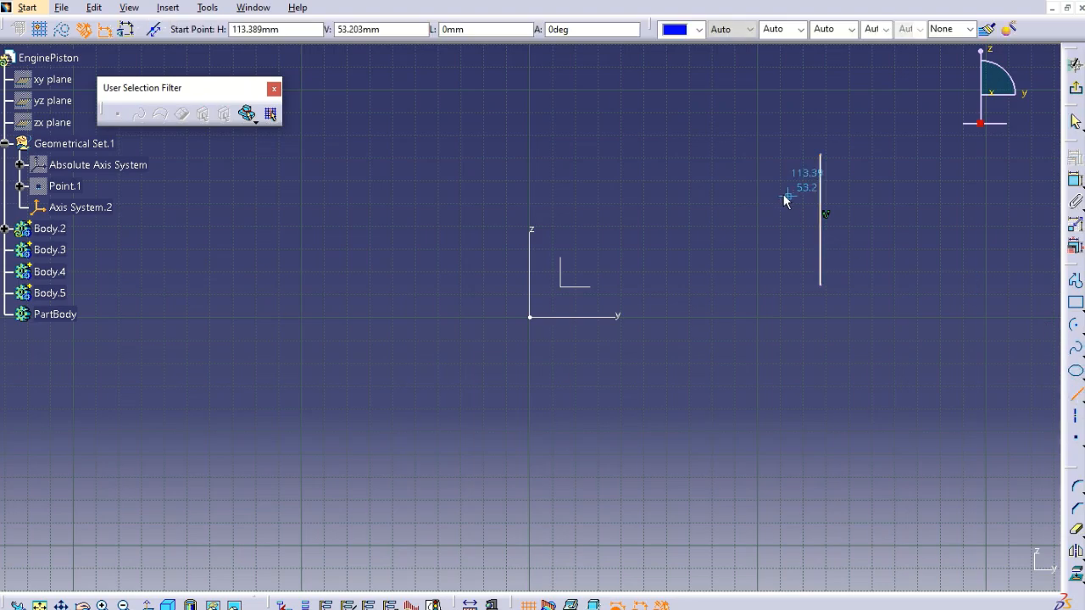
{"action": "left_click", "coordinate": [779, 163]}
{"action": "left_click", "coordinate": [780, 261]}
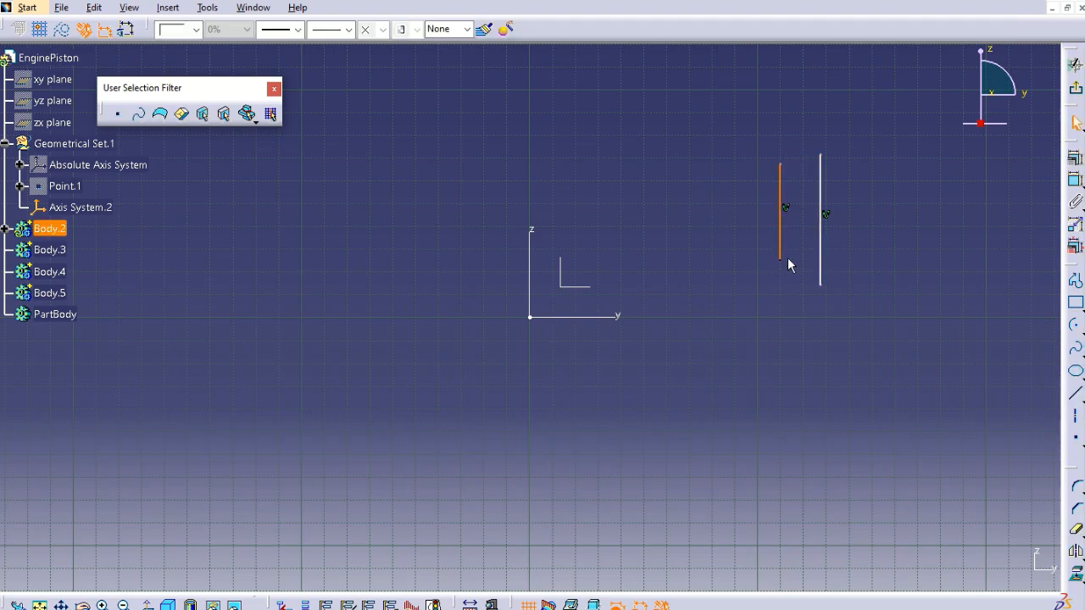
Hide the parallelism constraints of the two vertical lines.
{"action": "left_click", "coordinate": [5, 229]}
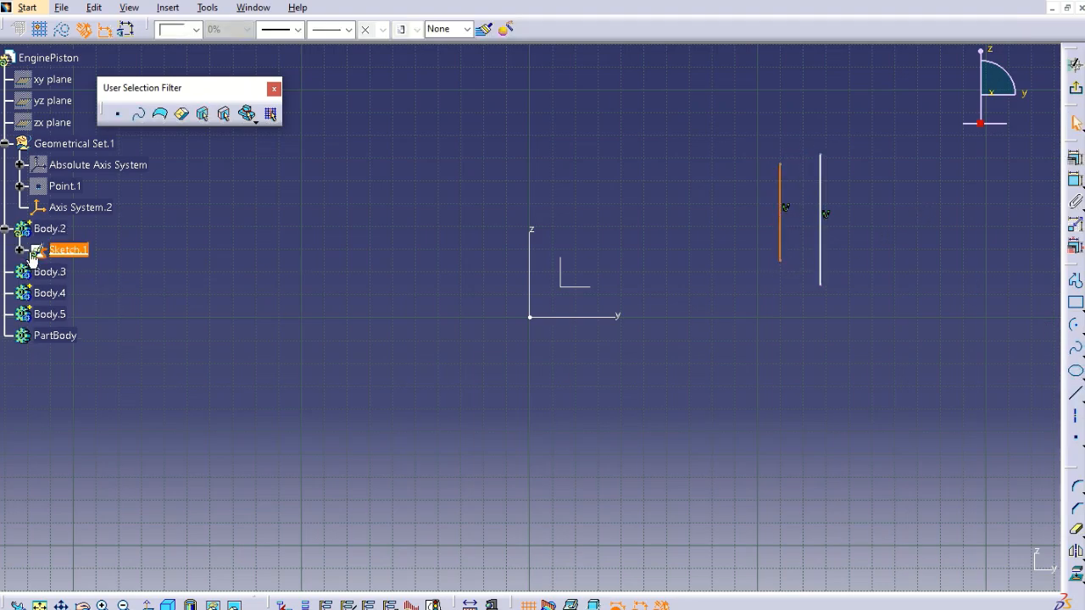
{"action": "left_click", "coordinate": [21, 251]}
{"action": "left_click", "coordinate": [35, 315]}
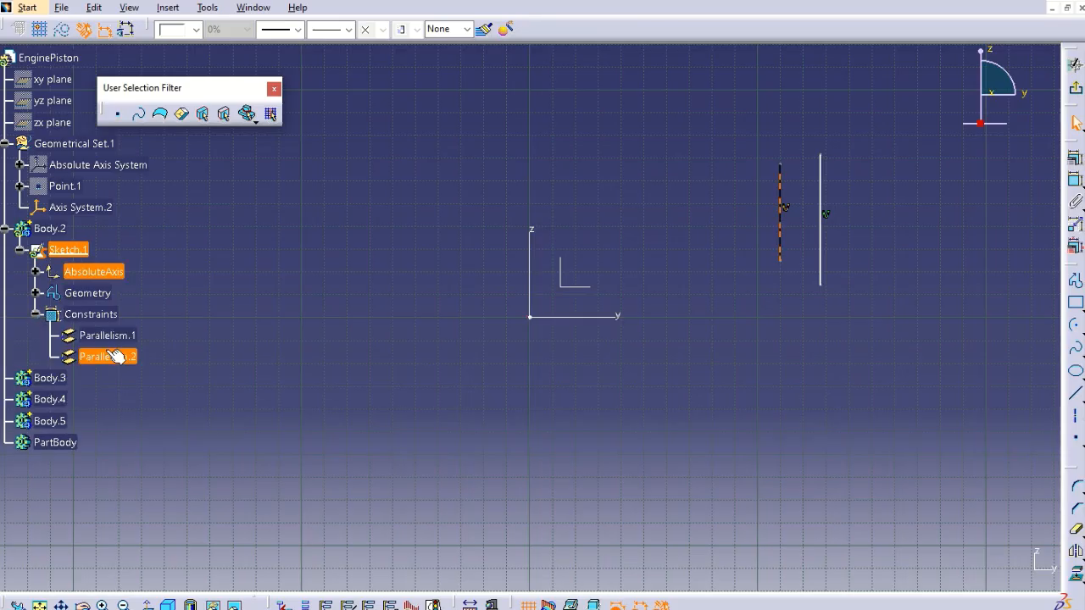
{"action": "left_click", "coordinate": [127, 336]}
{"action": "left_click", "coordinate": [123, 357], "text": "ctrl"}
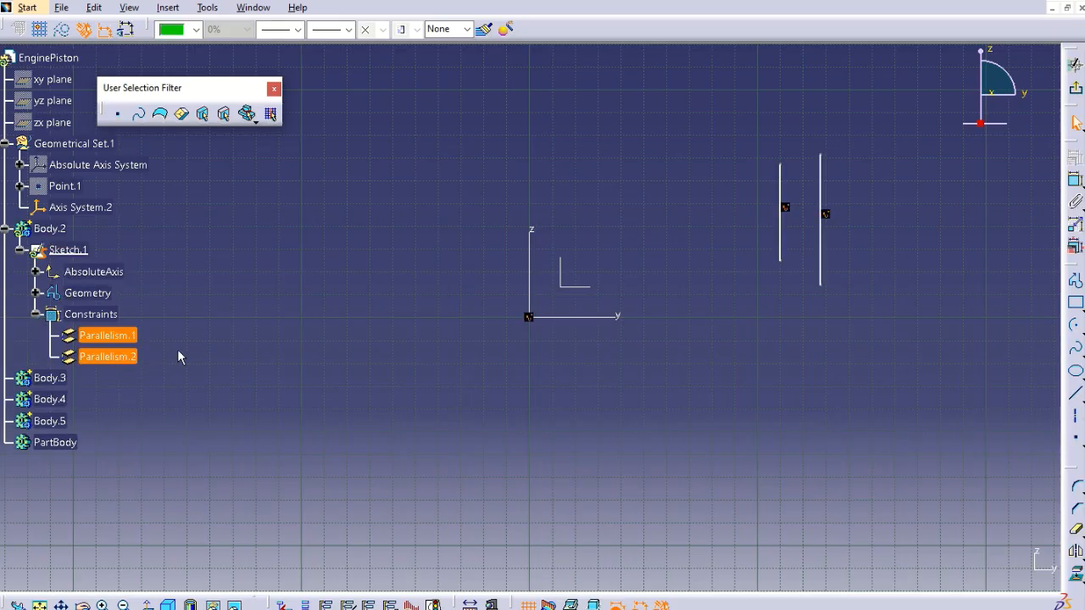
{"action": "left_click", "coordinate": [285, 332]}
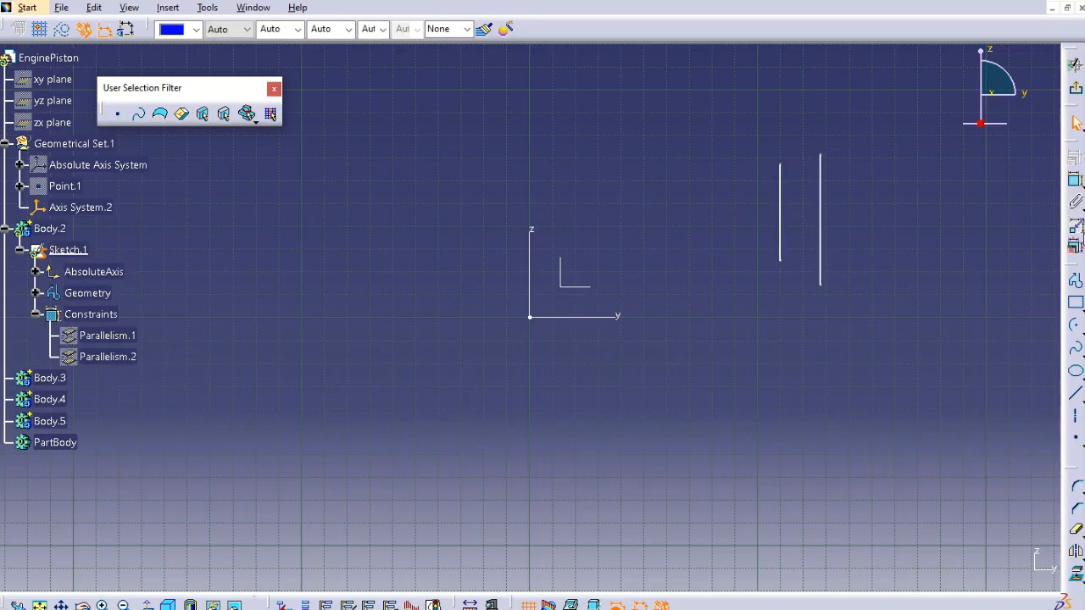
Dimension the outer vertical line's length and set it to 65 mm.
{"action": "left_click", "coordinate": [1074, 181]}
{"action": "left_click", "coordinate": [821, 222]}
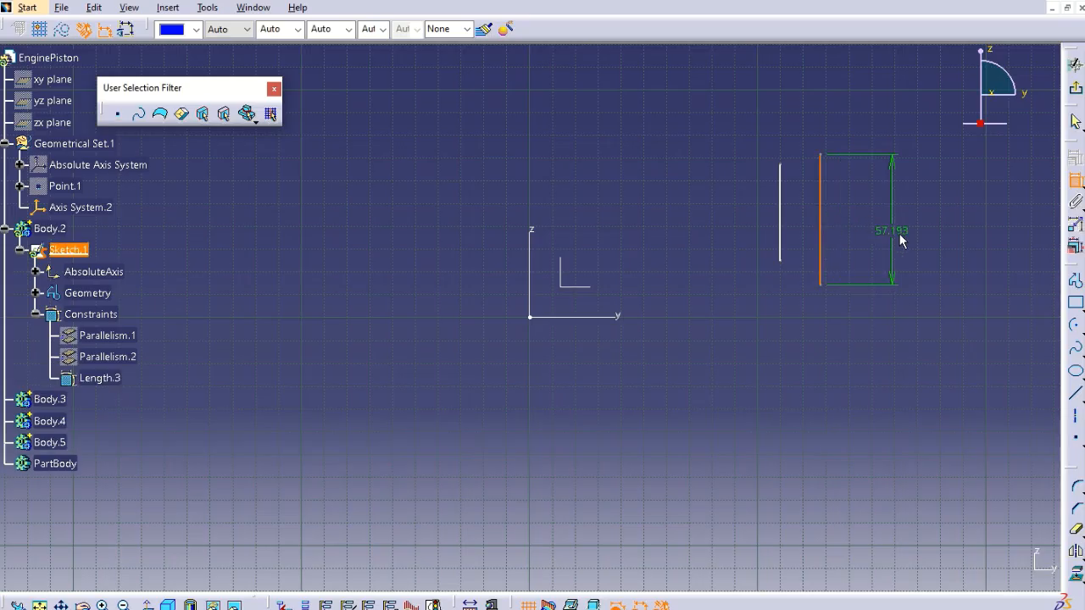
{"action": "left_click", "coordinate": [900, 232]}
{"action": "double_click", "coordinate": [901, 233]}
{"action": "type", "text": "65"}
{"action": "key", "text": "Return"}
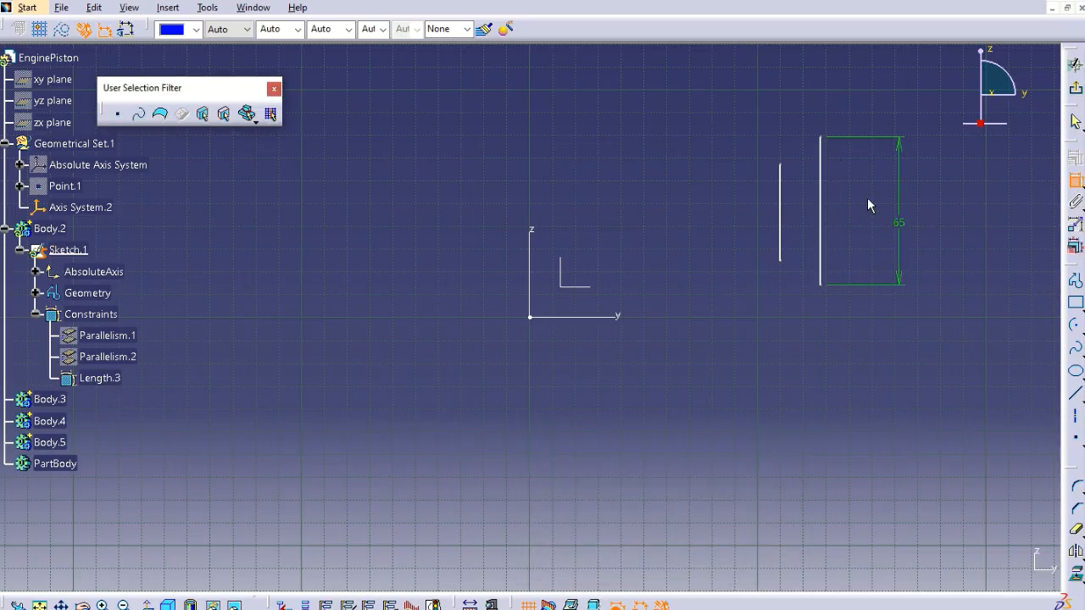
Dimension the inner vertical line's length and set it to 63 mm.
{"action": "left_click", "coordinate": [779, 211]}
{"action": "left_click", "coordinate": [741, 225]}
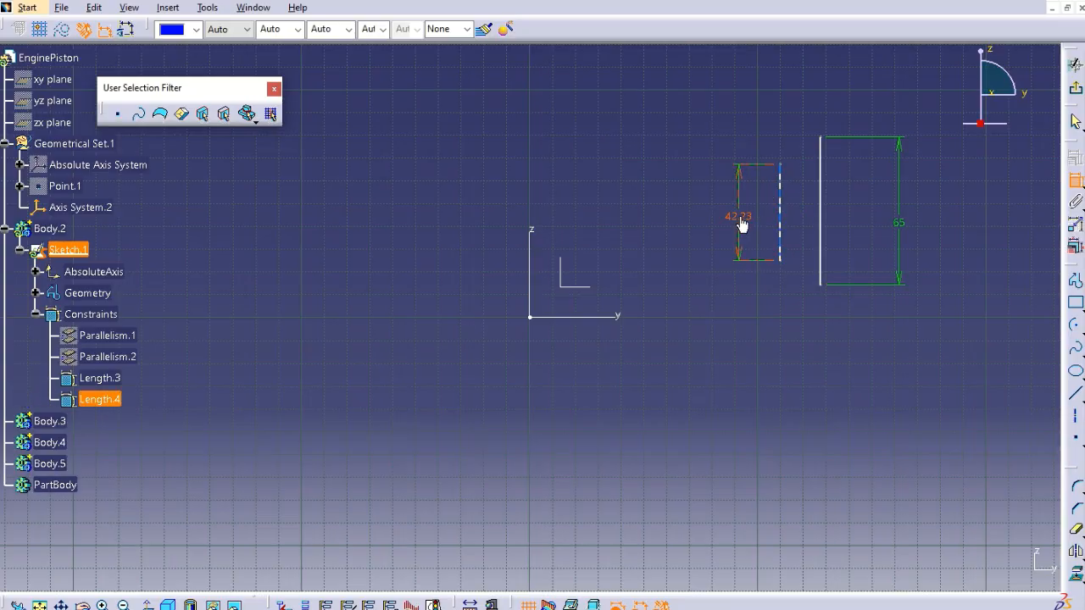
{"action": "double_click", "coordinate": [742, 225]}
{"action": "type", "text": "63"}
{"action": "key", "text": "Return"}
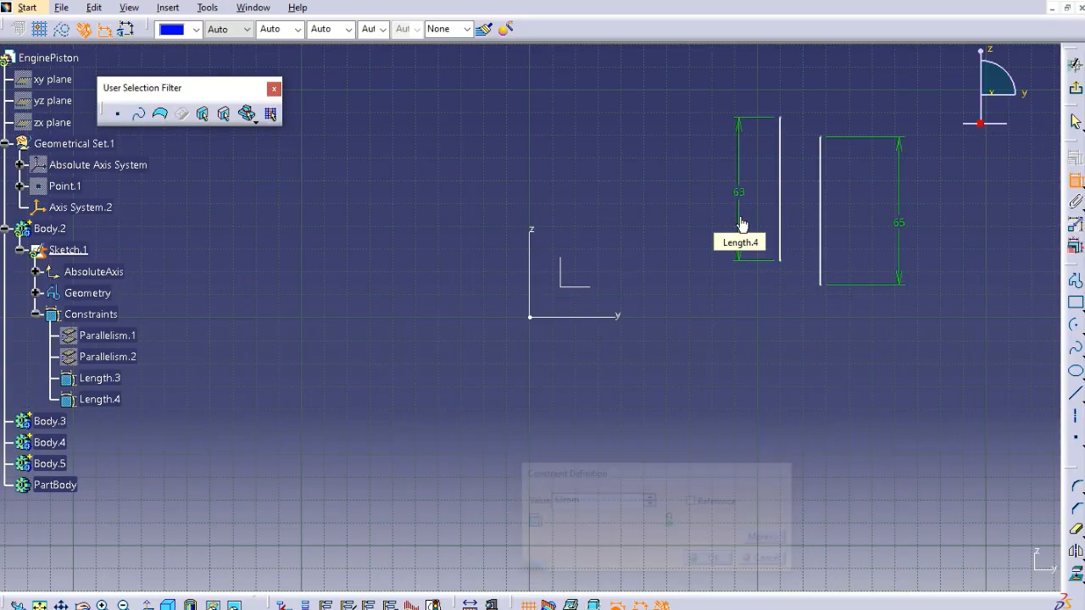
Constrain the lower endpoints of both vertical lines to be coincident with the y axis.
{"action": "left_click", "coordinate": [820, 285]}
{"action": "left_click", "coordinate": [592, 319]}
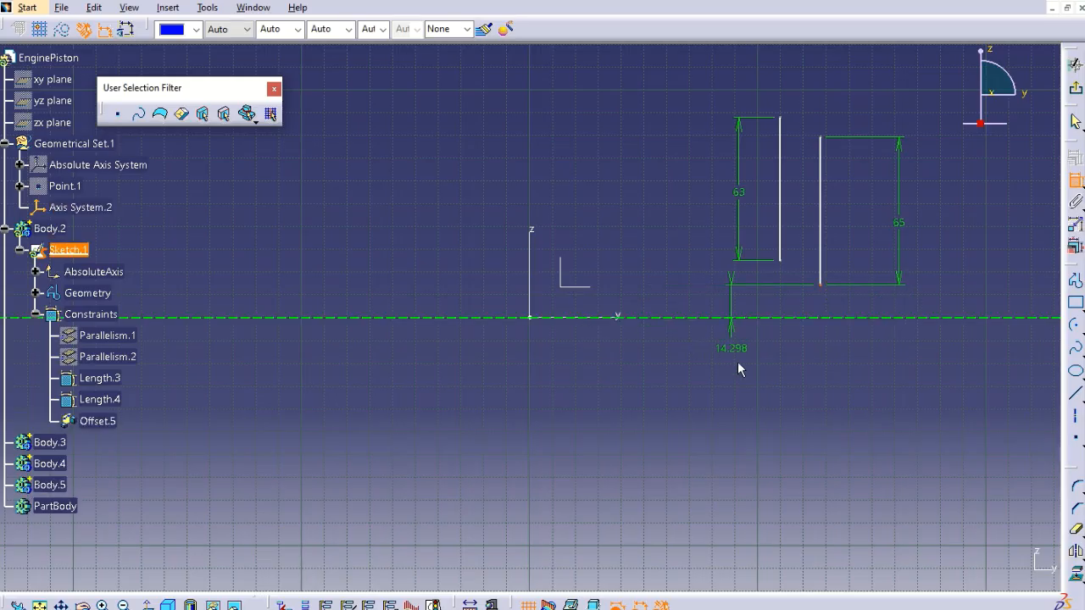
{"action": "right_click", "coordinate": [765, 377]}
{"action": "left_click", "coordinate": [810, 445]}
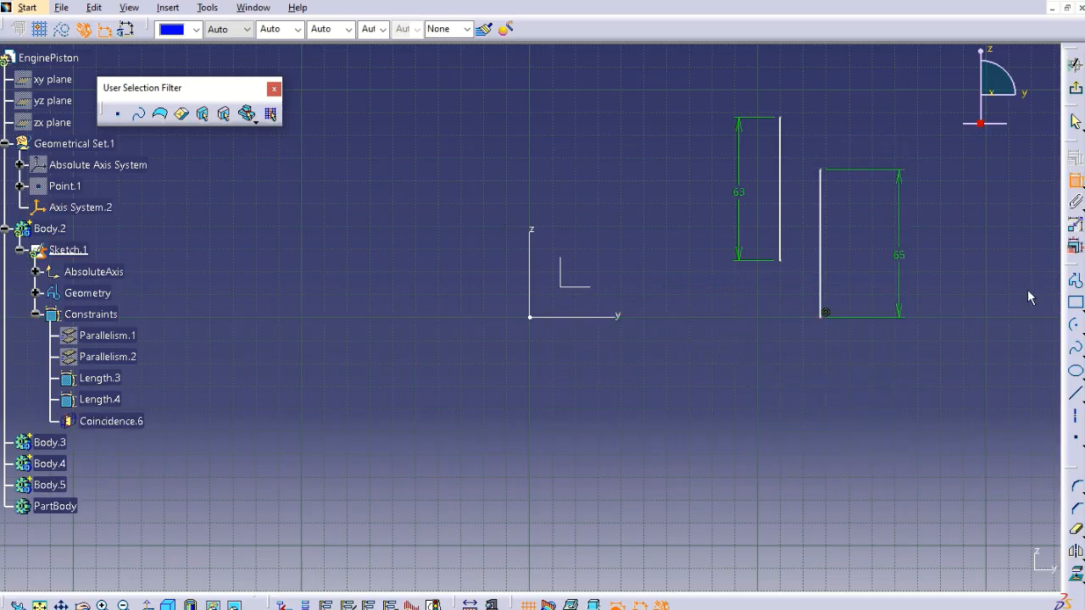
{"action": "left_click", "coordinate": [780, 261]}
{"action": "left_click", "coordinate": [622, 318]}
{"action": "right_click", "coordinate": [719, 448]}
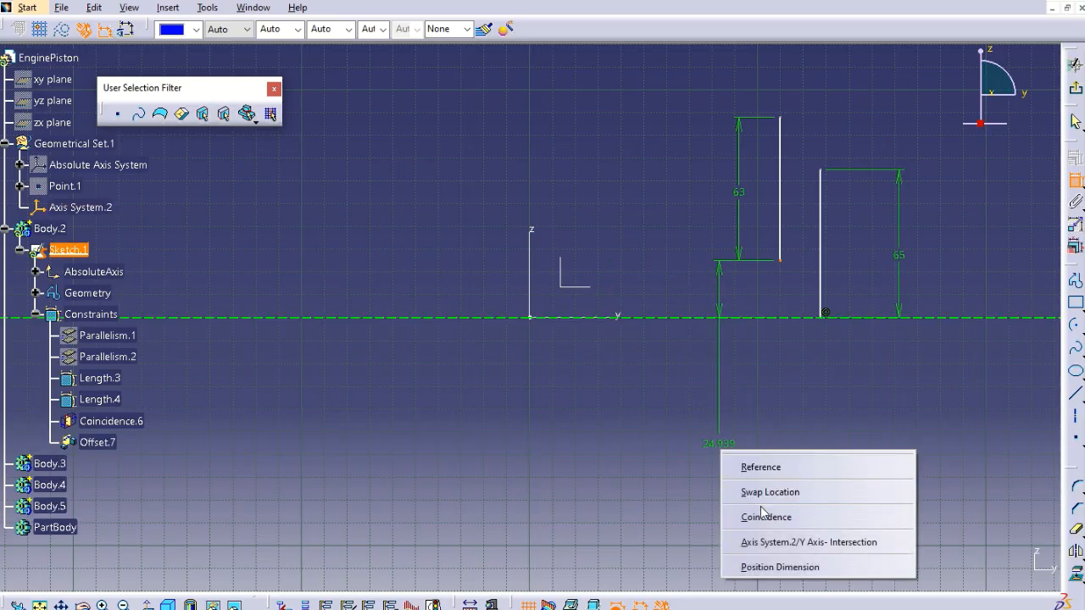
{"action": "left_click", "coordinate": [760, 516]}
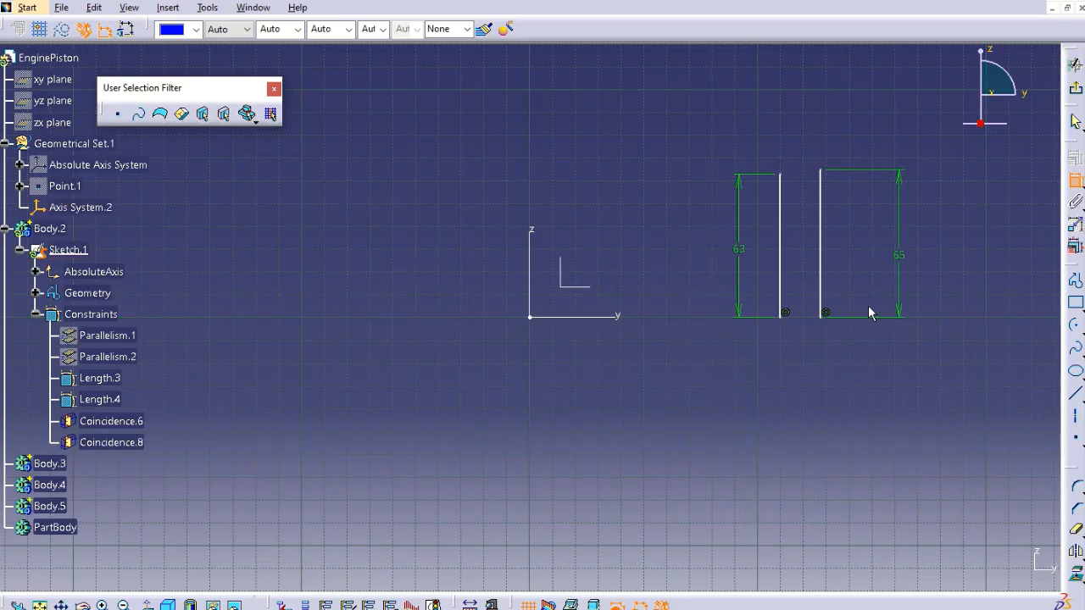
Draw a vertical sketch axis through the origin along the z axis, extending above and below the y axis.
{"action": "left_click", "coordinate": [1075, 415]}
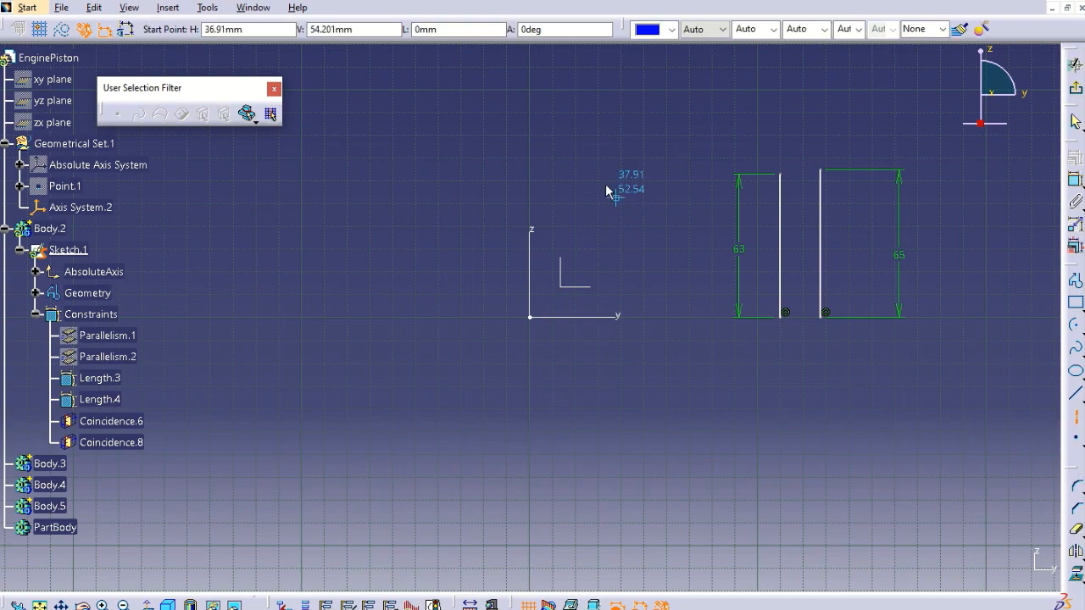
{"action": "left_click", "coordinate": [530, 88]}
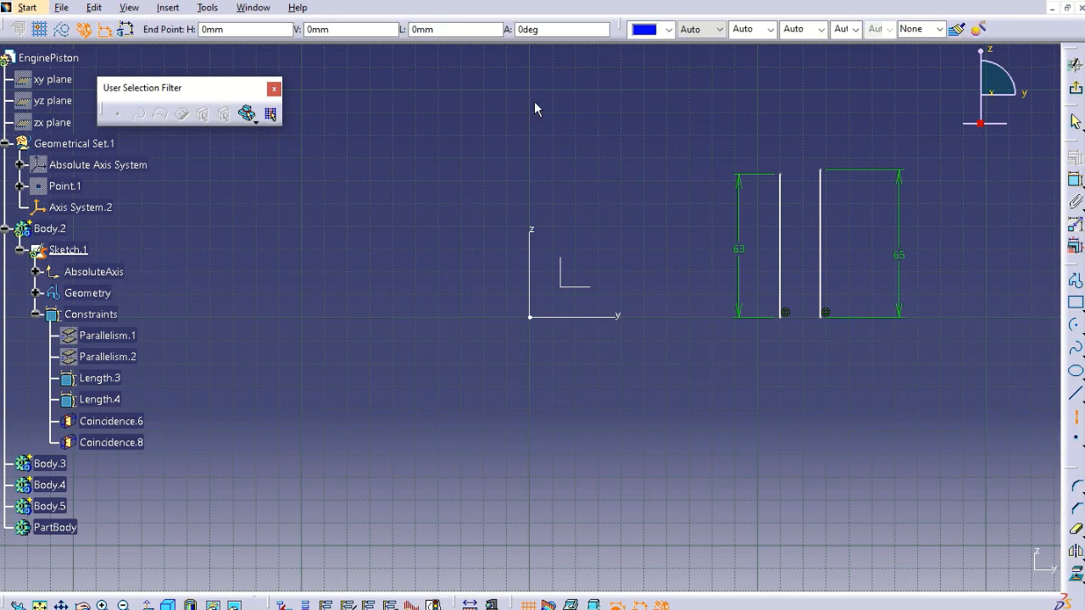
{"action": "left_click", "coordinate": [528, 477]}
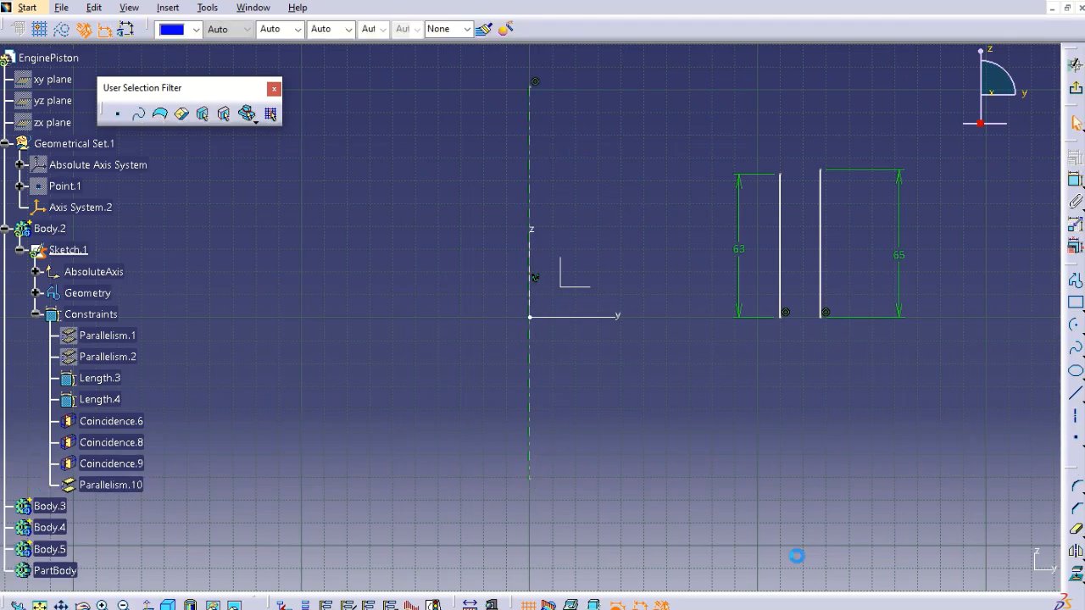
Hide the sketch axis's parallelism and coincidence constraints, Parallelism.10 and Coincidence.9.
{"action": "left_click", "coordinate": [124, 485]}
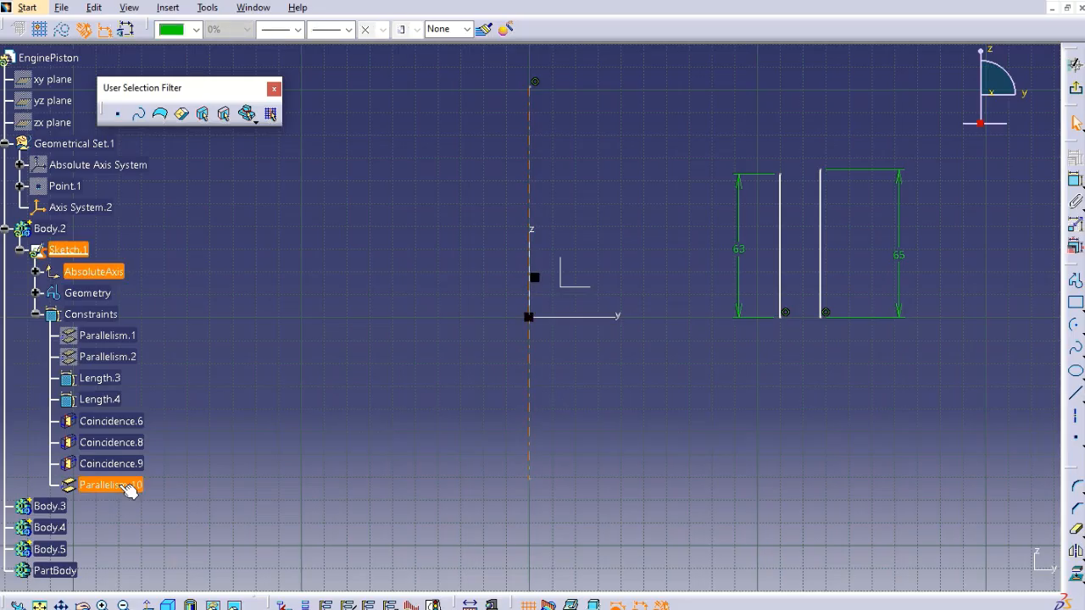
{"action": "key", "text": "space"}
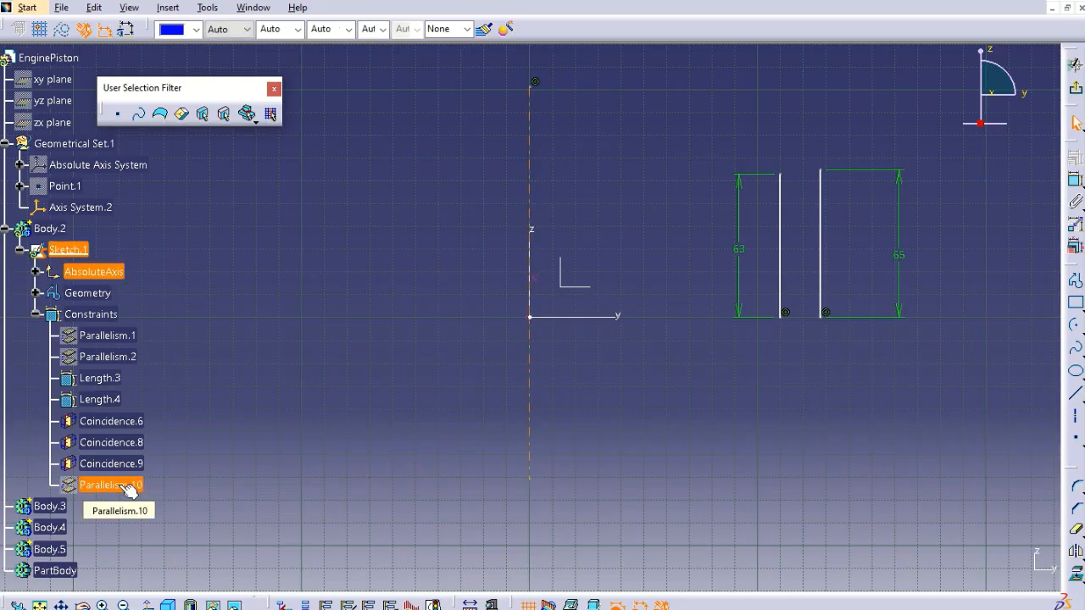
{"action": "left_click", "coordinate": [144, 466]}
{"action": "key", "text": "space"}
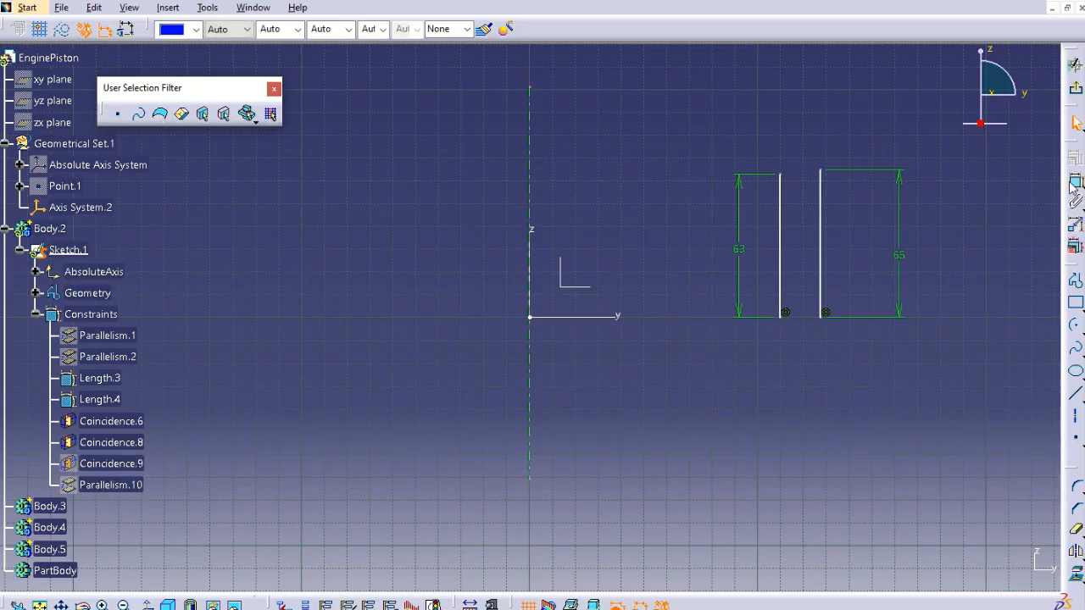
Dimension the 65 mm outer vertical line from the sketch axis as a diameter and set it to 92 mm.
{"action": "left_click", "coordinate": [820, 296]}
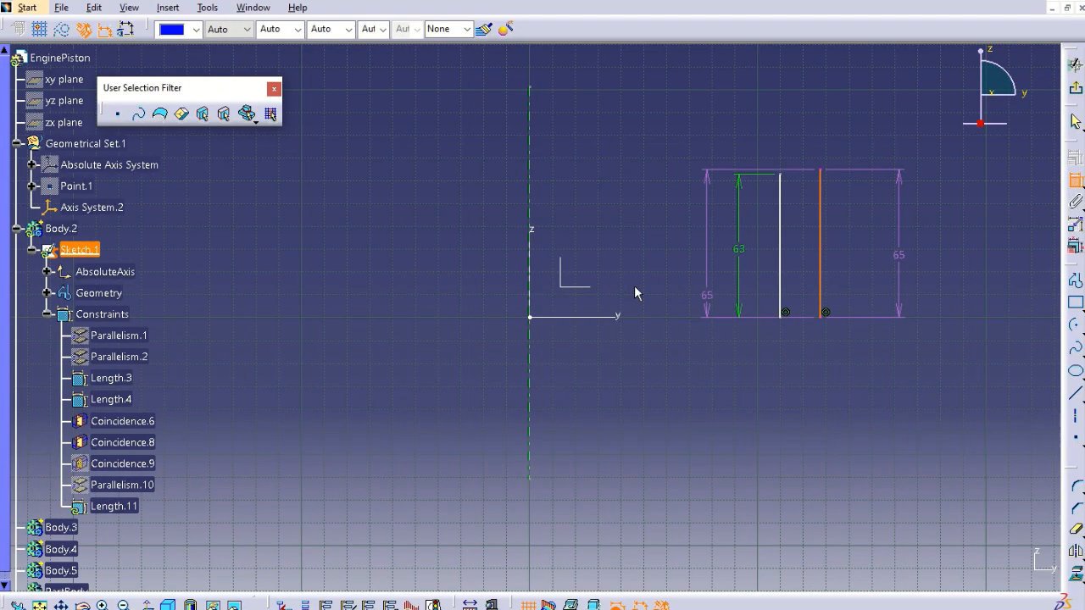
{"action": "left_click", "coordinate": [535, 185]}
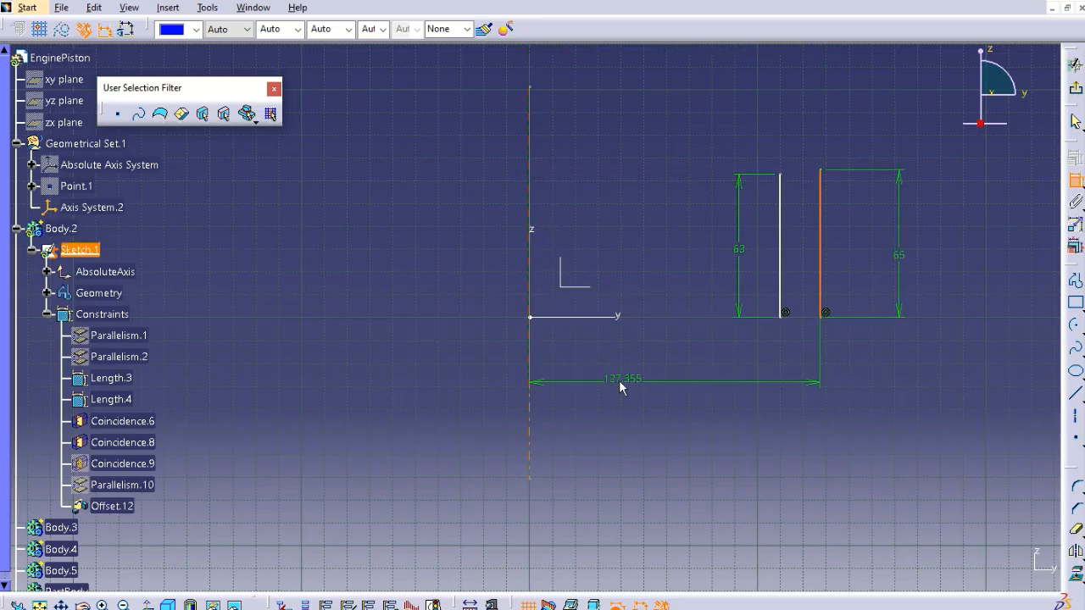
{"action": "right_click", "coordinate": [620, 382]}
{"action": "left_click", "coordinate": [675, 448]}
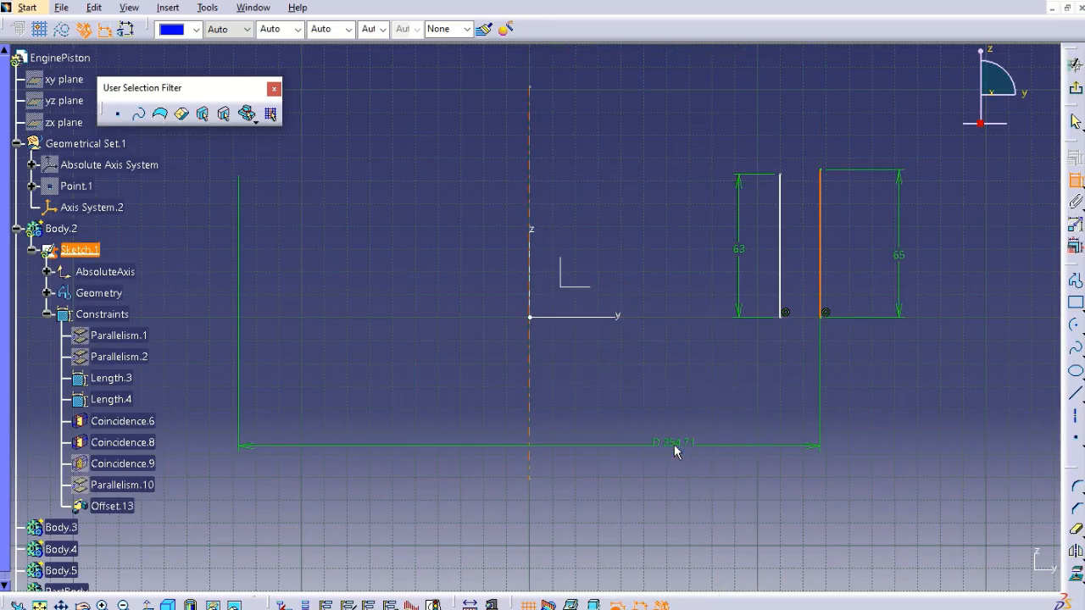
{"action": "left_click", "coordinate": [655, 439]}
{"action": "double_click", "coordinate": [655, 434]}
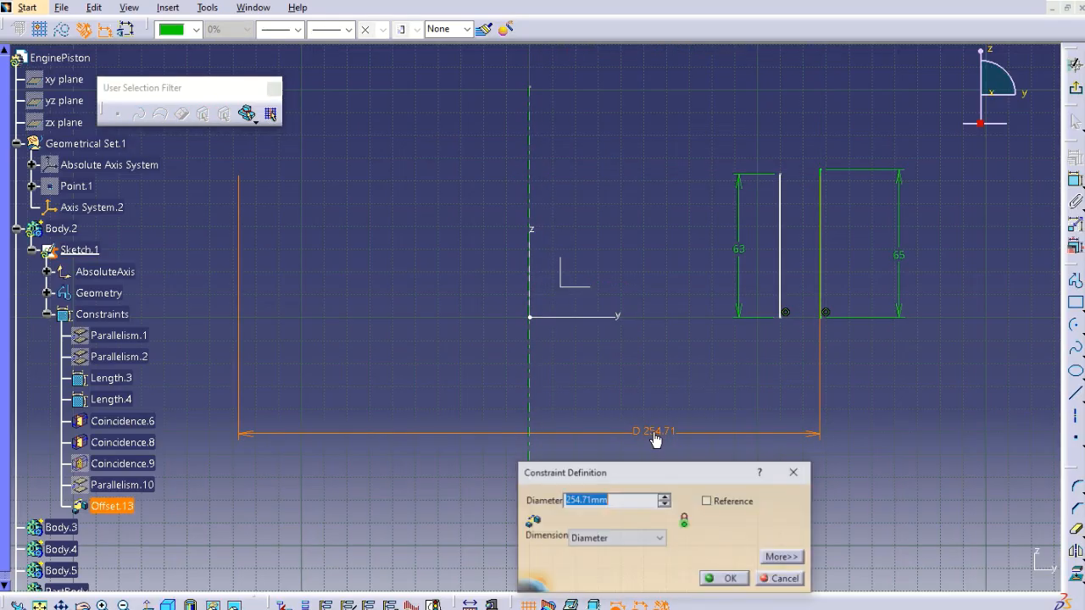
{"action": "type", "text": "92"}
{"action": "key", "text": "Return"}
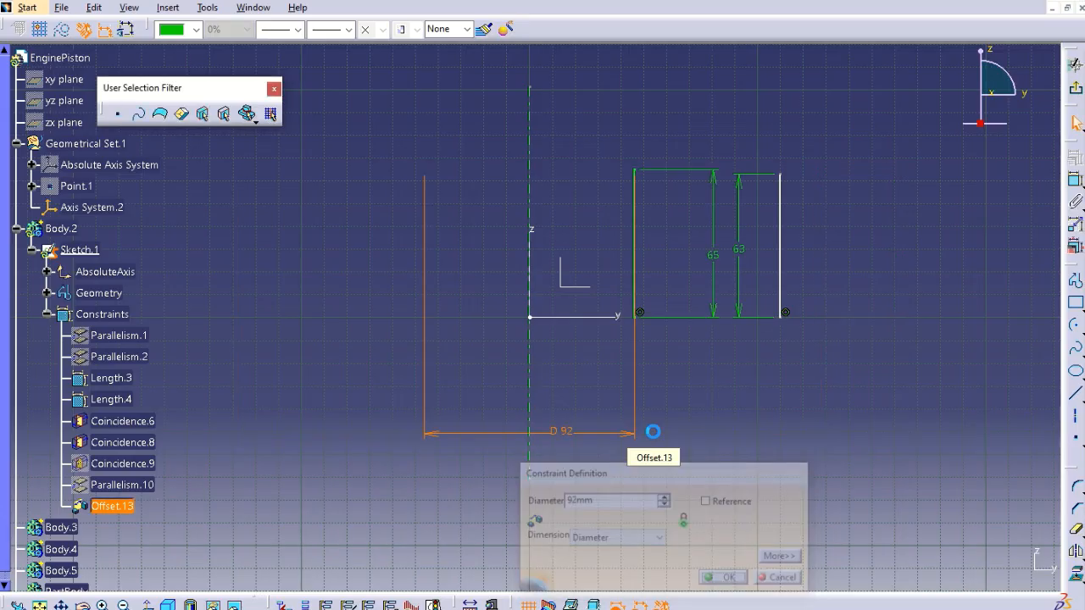
{"action": "left_click", "coordinate": [793, 459]}
Dimension the 63 mm inner vertical line from the sketch axis as a diameter and set it to 74 mm.
{"action": "left_click", "coordinate": [1074, 180]}
{"action": "left_click", "coordinate": [784, 231]}
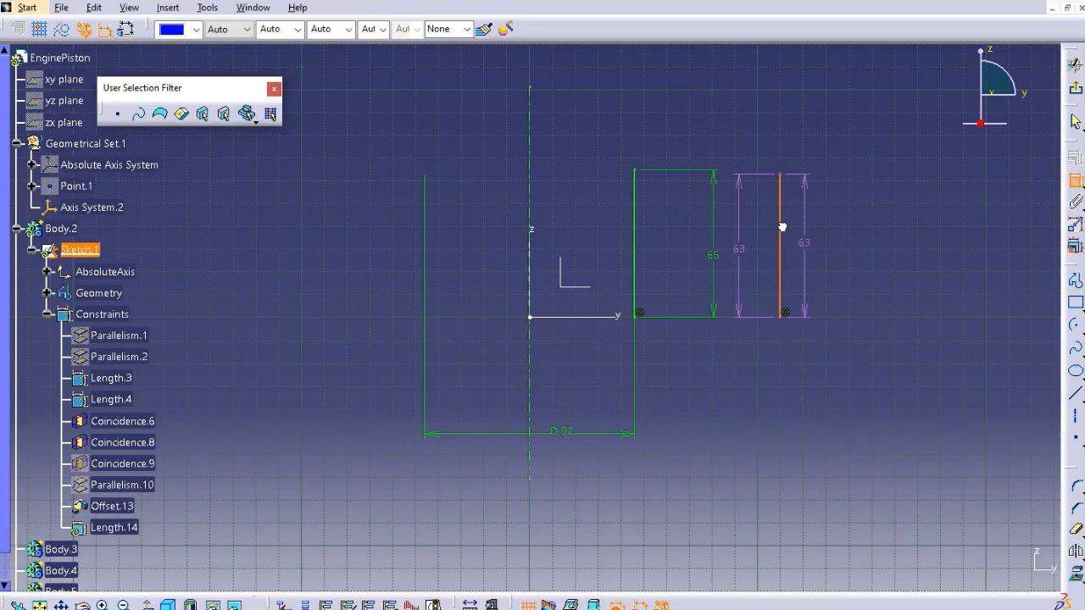
{"action": "left_click", "coordinate": [531, 196]}
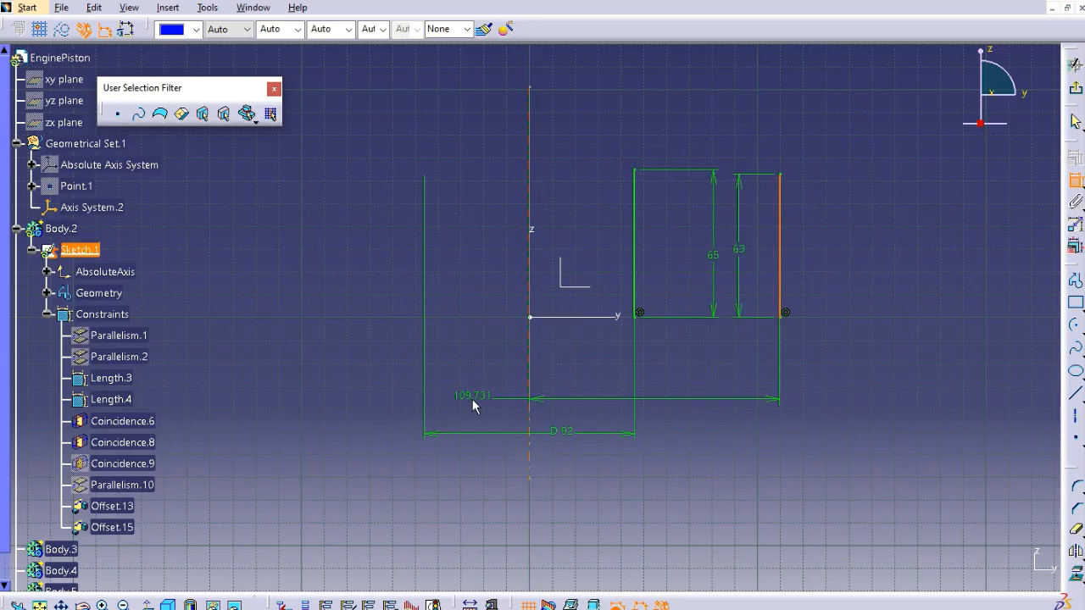
{"action": "right_click", "coordinate": [488, 359]}
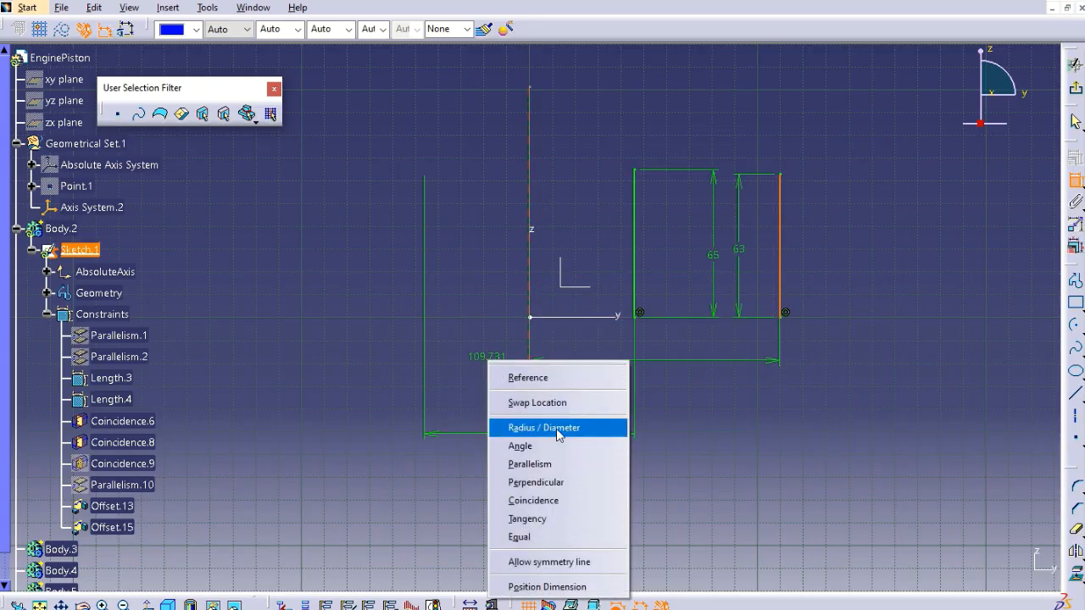
{"action": "left_click", "coordinate": [559, 428]}
{"action": "left_click", "coordinate": [558, 377]}
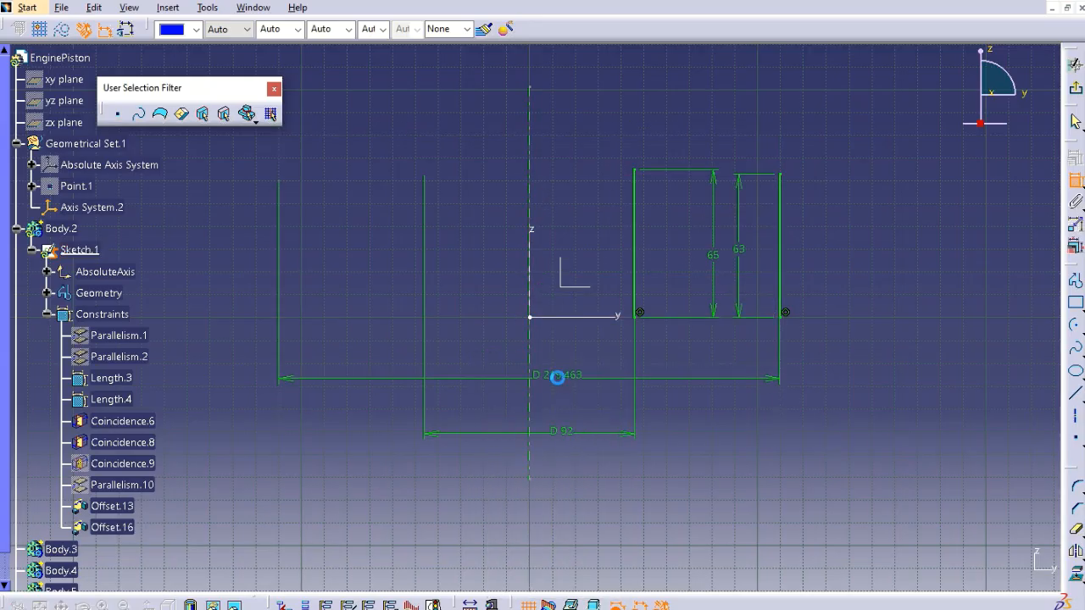
{"action": "double_click", "coordinate": [558, 383]}
{"action": "type", "text": "74mm"}
{"action": "left_click", "coordinate": [725, 579]}
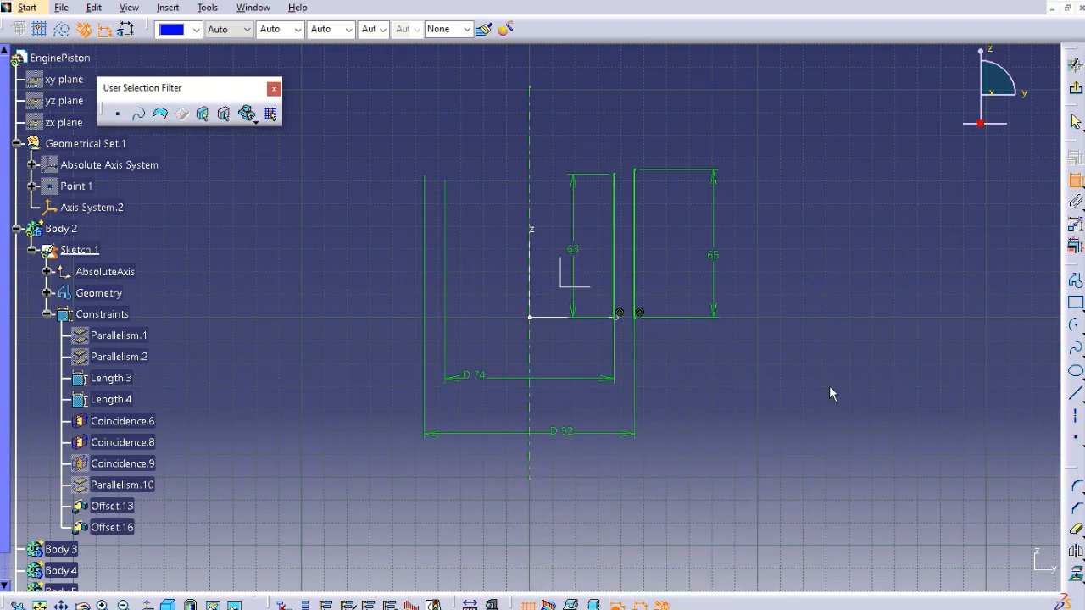
Move the 74 mm and 92 mm diameter dimensions closer beneath the profile and centre their values on the axis.
{"action": "left_click_drag", "start_coordinate": [475, 381], "coordinate": [532, 342]}
{"action": "left_click_drag", "start_coordinate": [607, 388], "coordinate": [605, 338]}
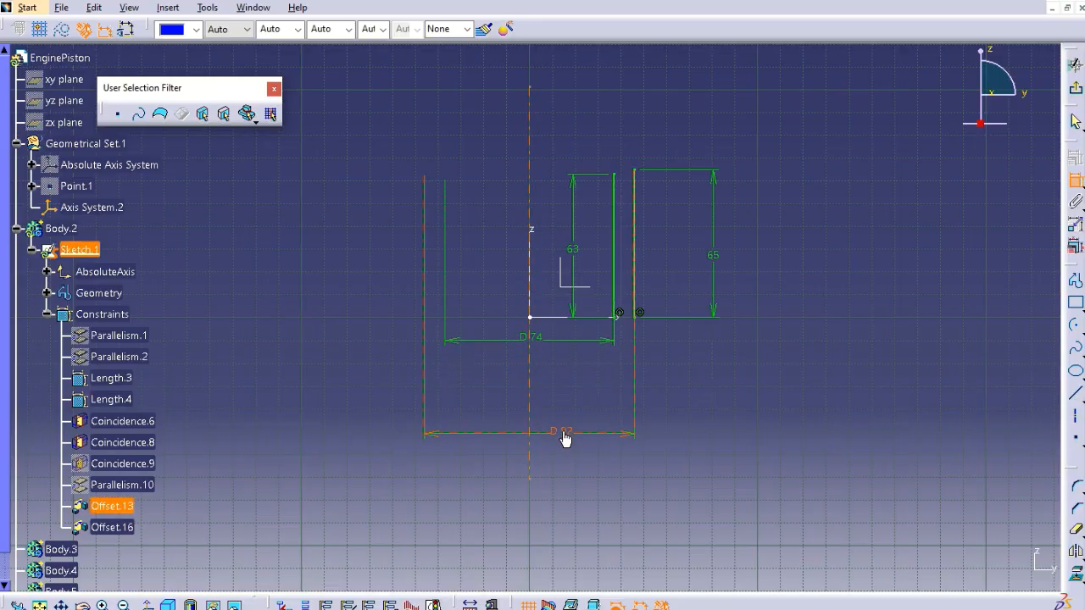
{"action": "left_click_drag", "start_coordinate": [561, 429], "coordinate": [532, 433]}
{"action": "left_click_drag", "start_coordinate": [627, 435], "coordinate": [620, 366]}
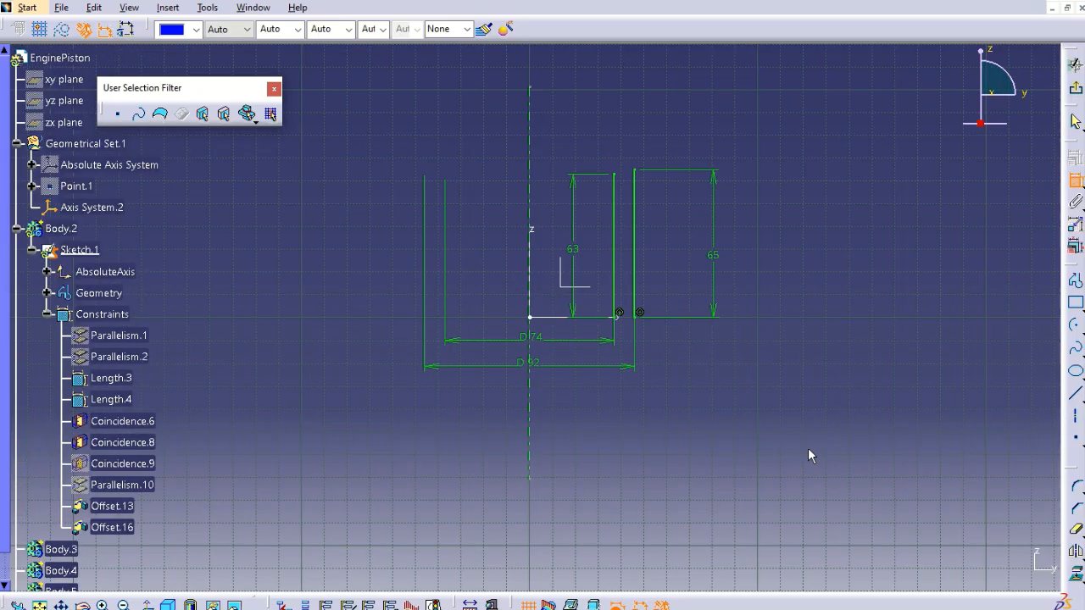
{"action": "left_click", "coordinate": [1076, 375]}
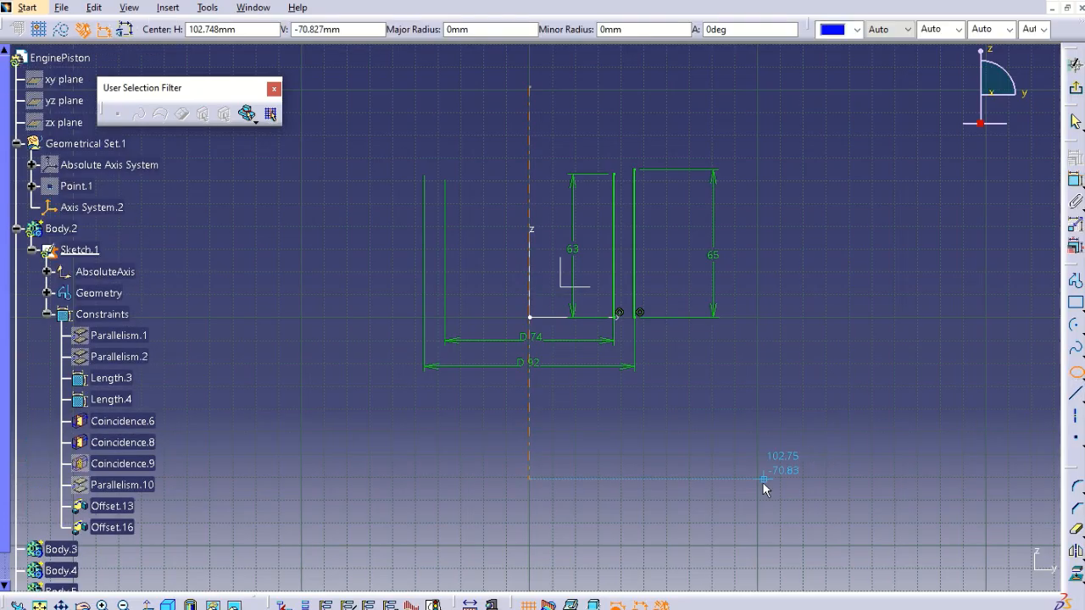
{"action": "left_click", "coordinate": [857, 455]}
{"action": "key", "text": "Escape"}
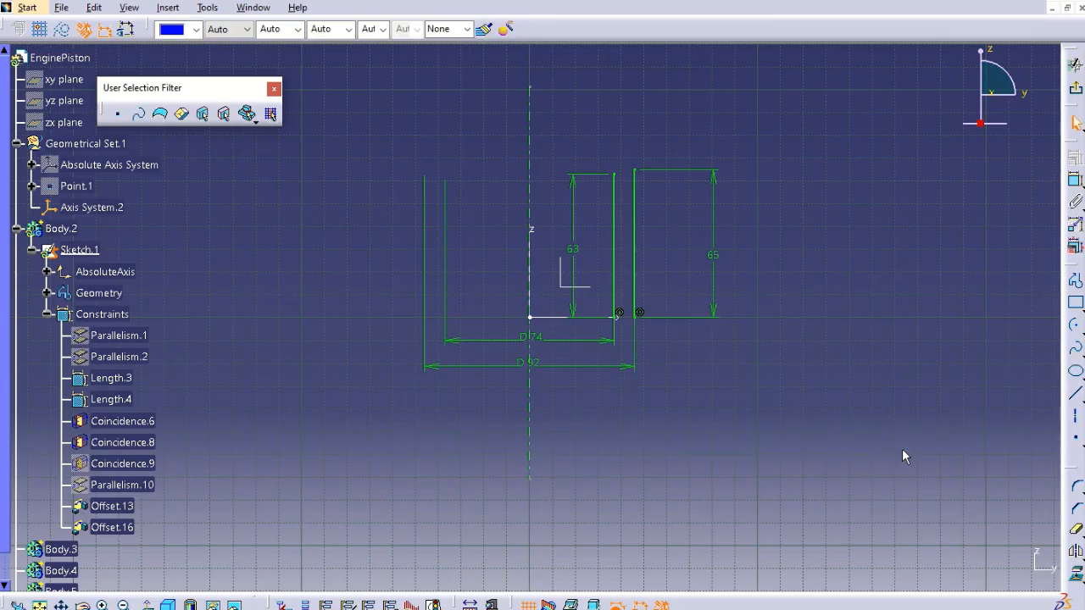
{"action": "left_click", "coordinate": [124, 605]}
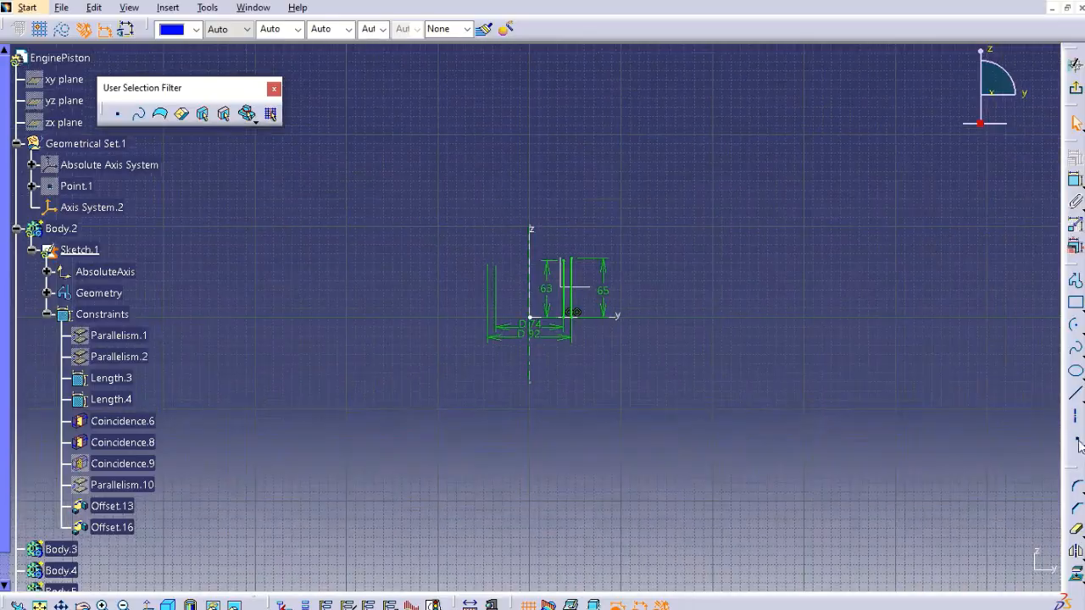
{"action": "left_click", "coordinate": [1075, 371]}
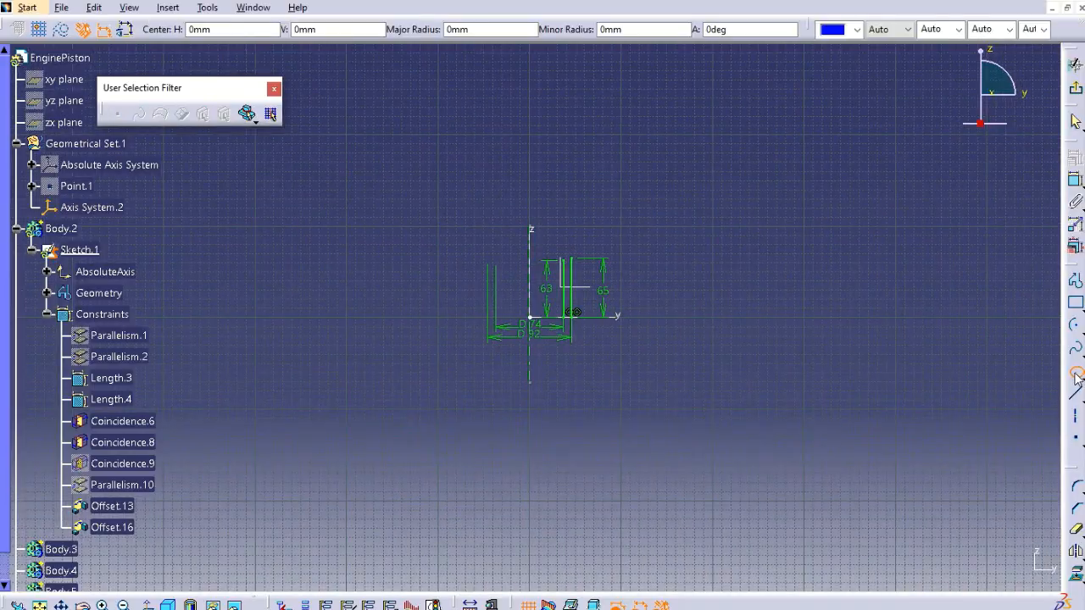
{"action": "left_click", "coordinate": [798, 552]}
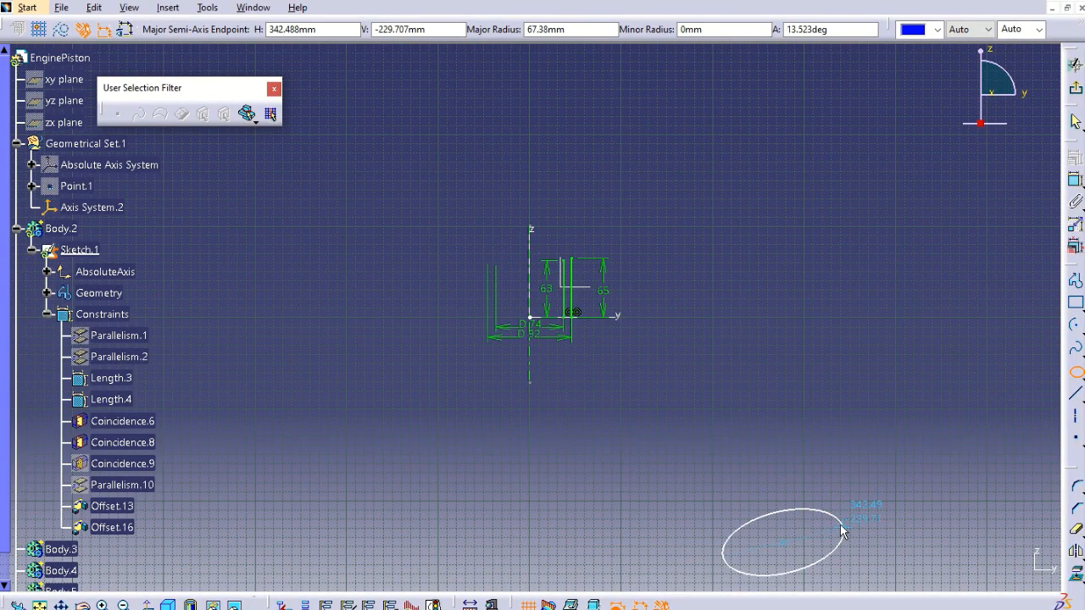
{"action": "left_click", "coordinate": [848, 527]}
{"action": "mouse_move", "coordinate": [900, 480]}
{"action": "middle_mouse_down"}
{"action": "mouse_move", "coordinate": [836, 296]}
{"action": "mouse_move", "coordinate": [862, 277]}
{"action": "middle_mouse_up"}
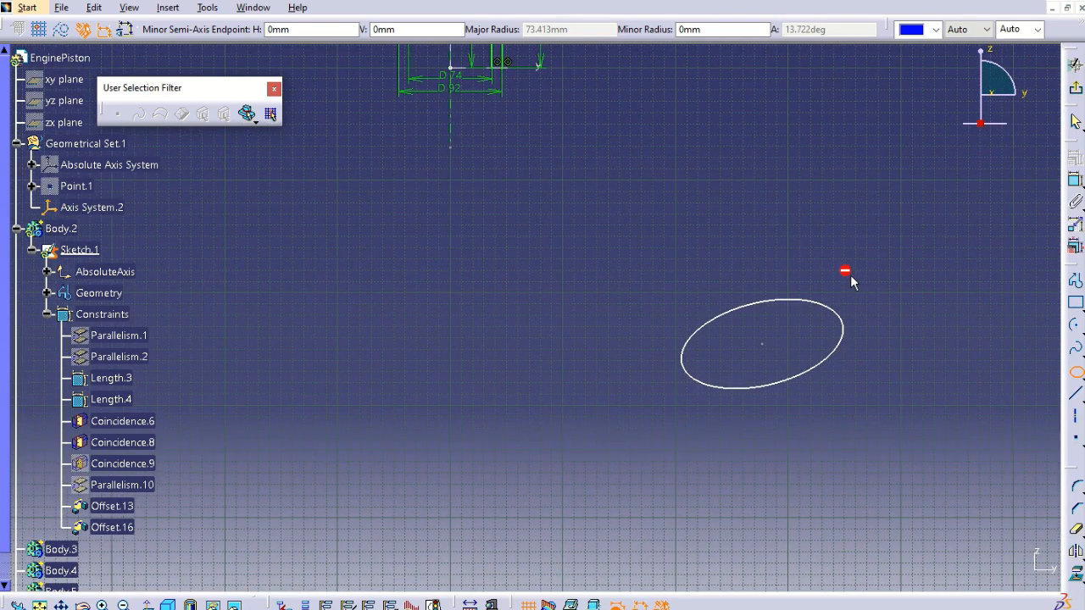
{"action": "key", "text": "Escape"}
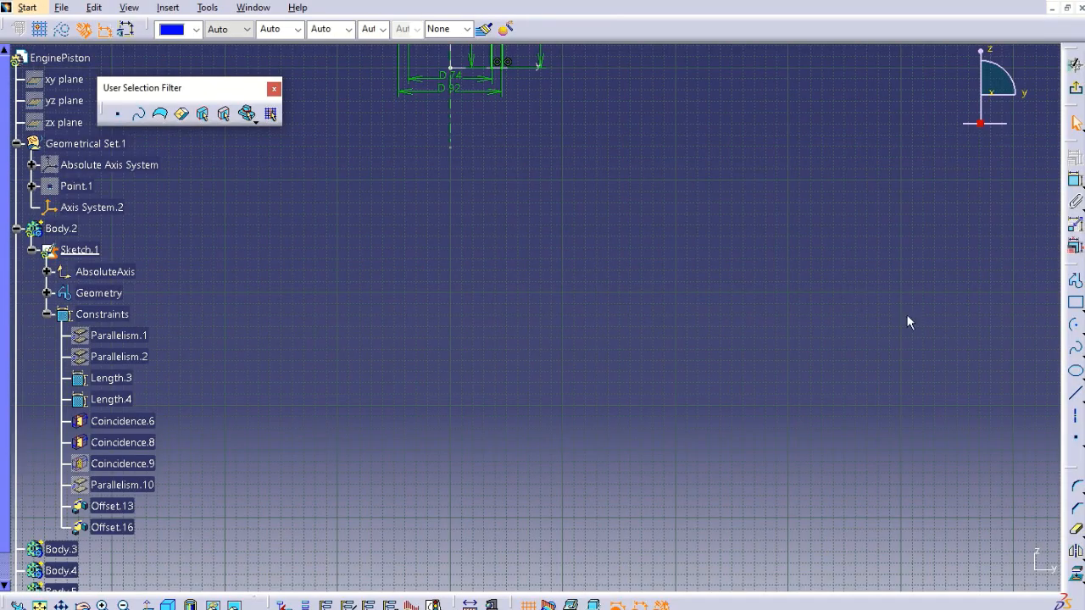
{"action": "left_click", "coordinate": [1074, 371]}
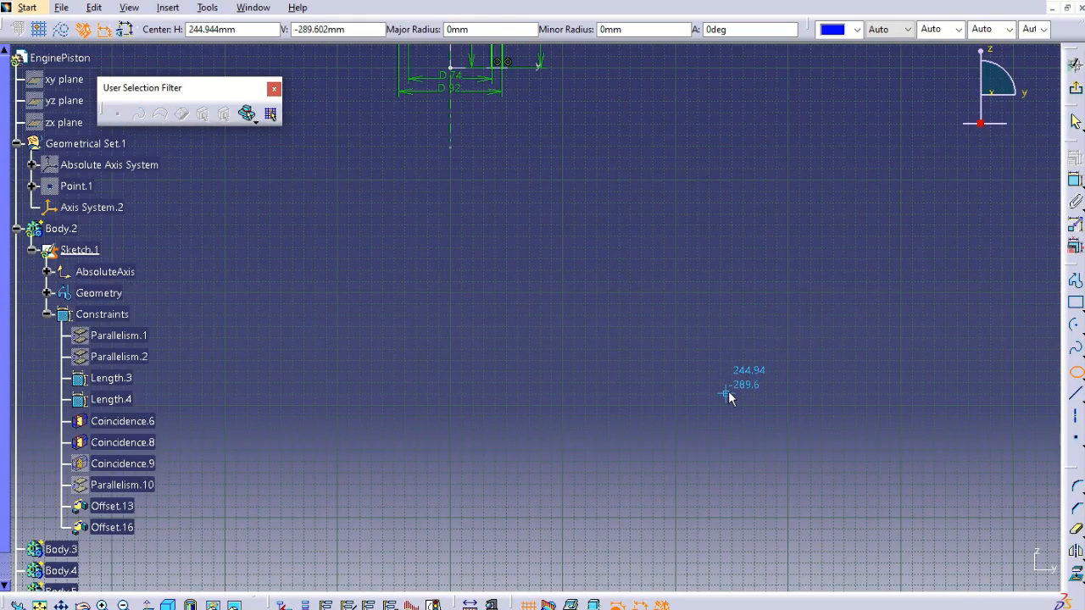
{"action": "left_click", "coordinate": [764, 395]}
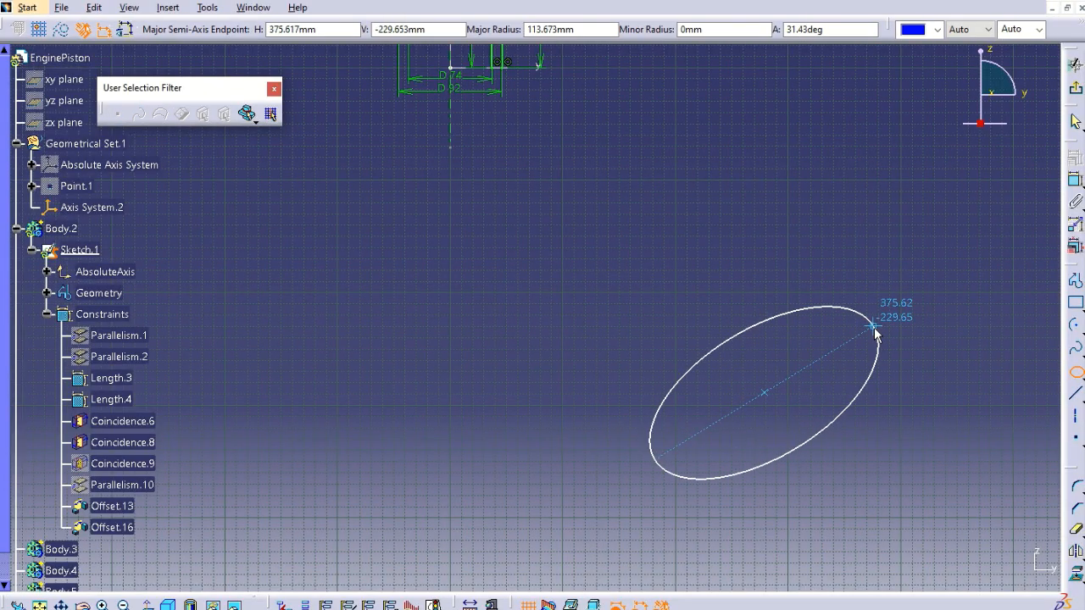
{"action": "key", "text": "Escape"}
Sketch an ellipse tilted about 8 degrees beside the profile on the positive y side, about 97 mm long and 34 mm wide.
{"action": "left_click", "coordinate": [102, 605]}
{"action": "left_click", "coordinate": [40, 605]}
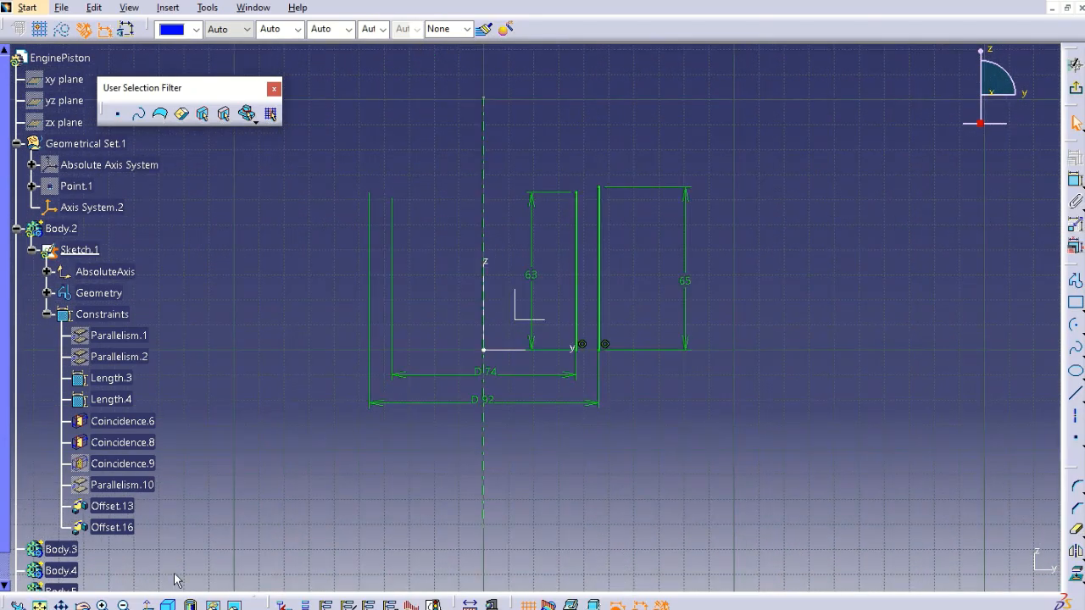
{"action": "left_click", "coordinate": [1075, 371]}
{"action": "left_click", "coordinate": [859, 235]}
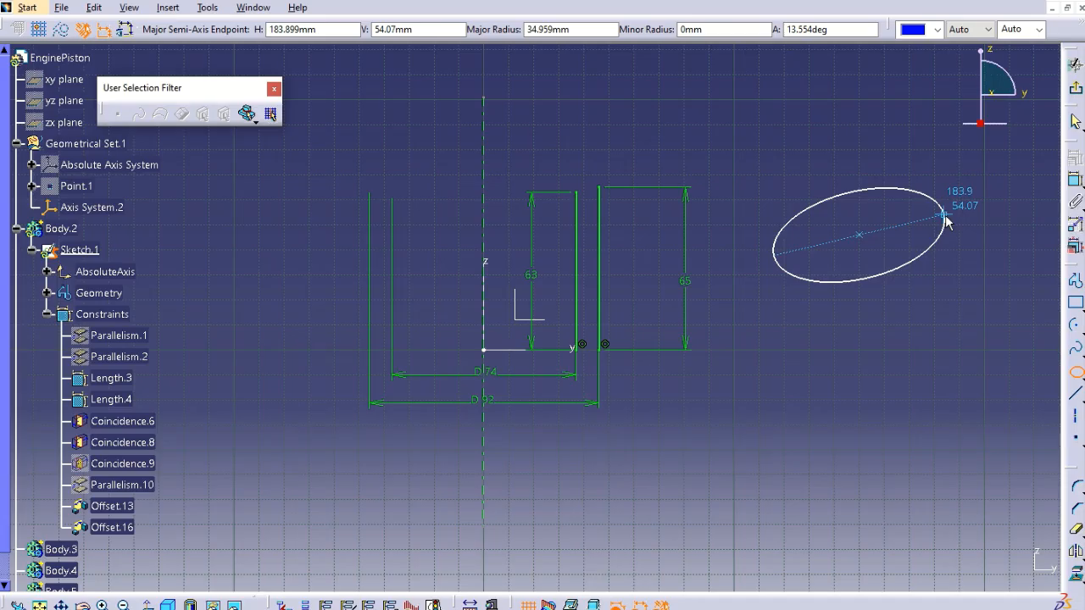
{"action": "left_click", "coordinate": [972, 219]}
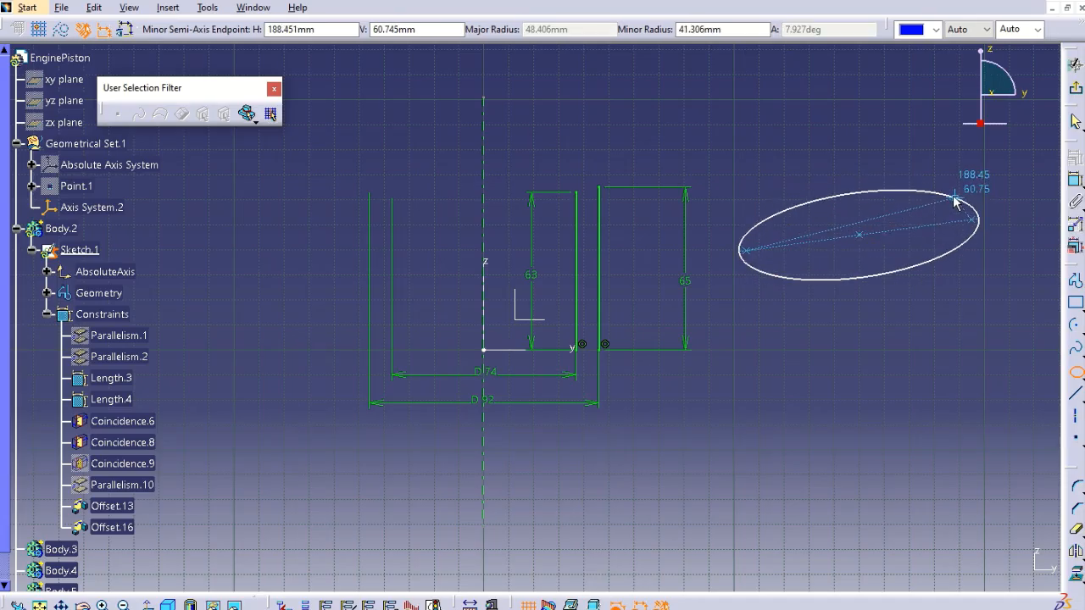
{"action": "left_click", "coordinate": [954, 200]}
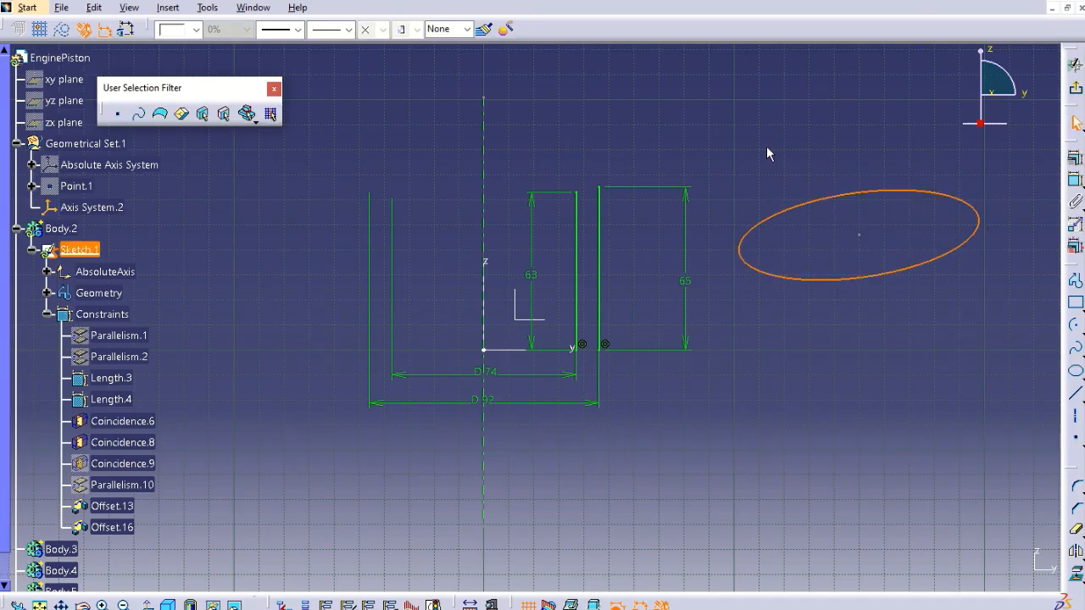
{"action": "left_click", "coordinate": [778, 146]}
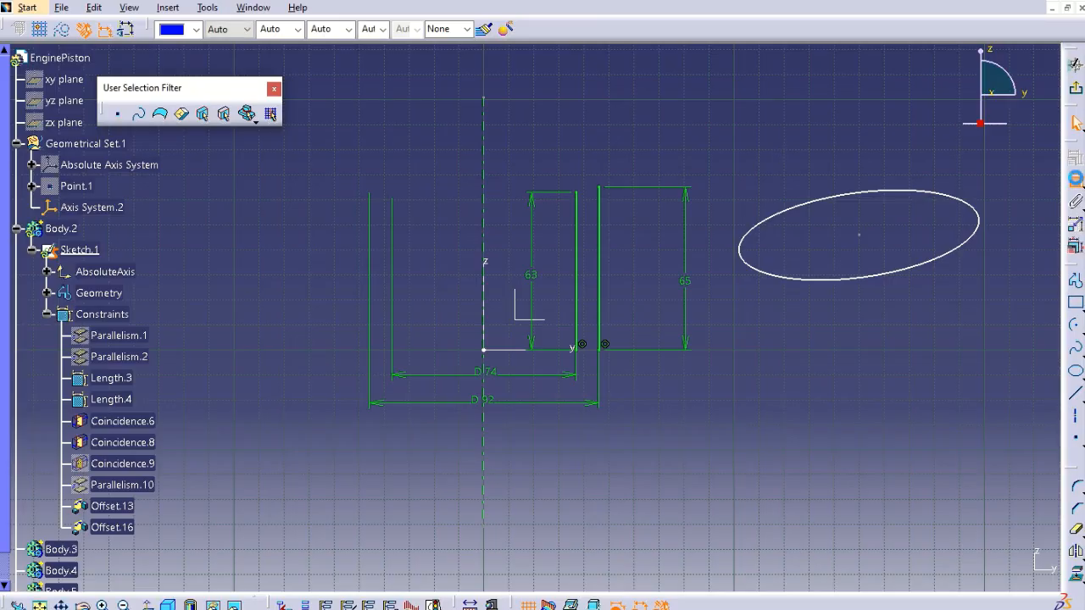
Dimension the ellipse's major diameter, place the dimension below the ellipse and set it to 93 mm.
{"action": "left_click", "coordinate": [977, 219]}
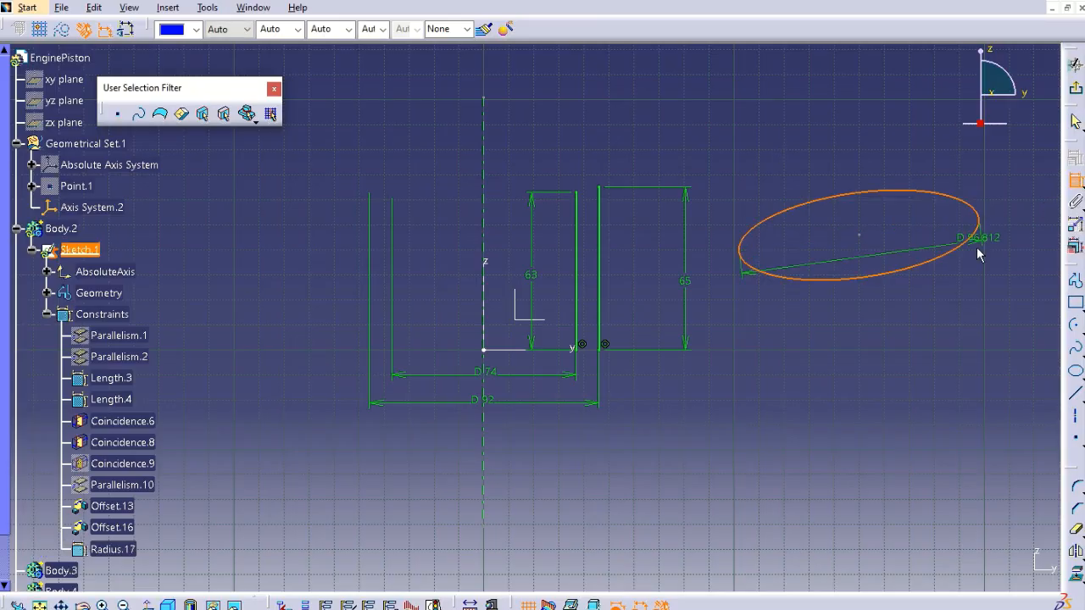
{"action": "left_click", "coordinate": [894, 314]}
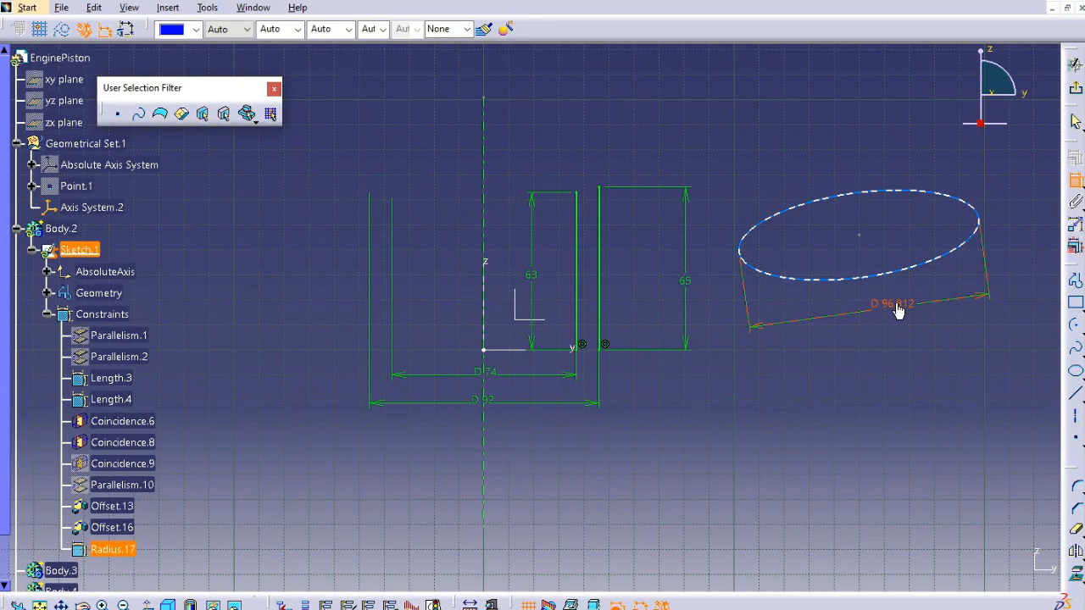
{"action": "double_click", "coordinate": [897, 307]}
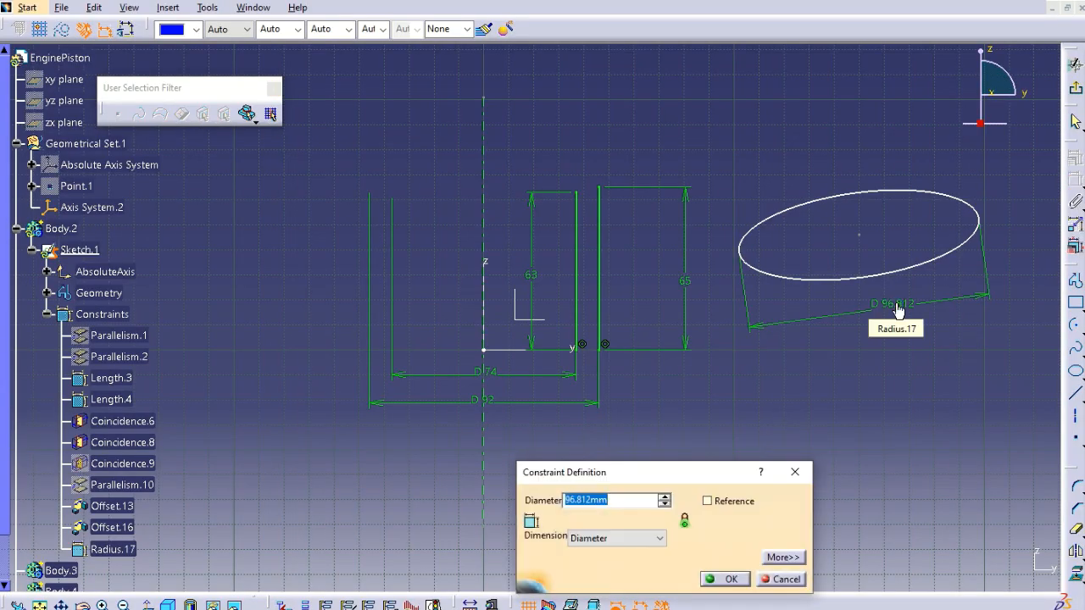
{"action": "type", "text": "93"}
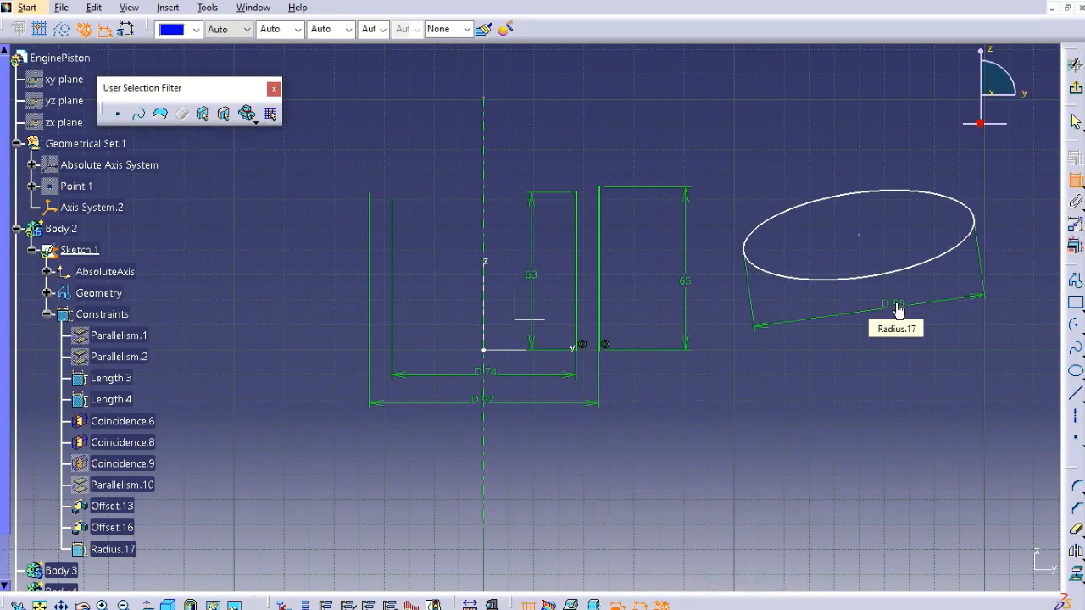
Dimension the ellipse's minor diameter, place the dimension beyond the ellipse's far end and set it to 18 mm.
{"action": "left_click", "coordinate": [848, 200]}
{"action": "right_click", "coordinate": [933, 239]}
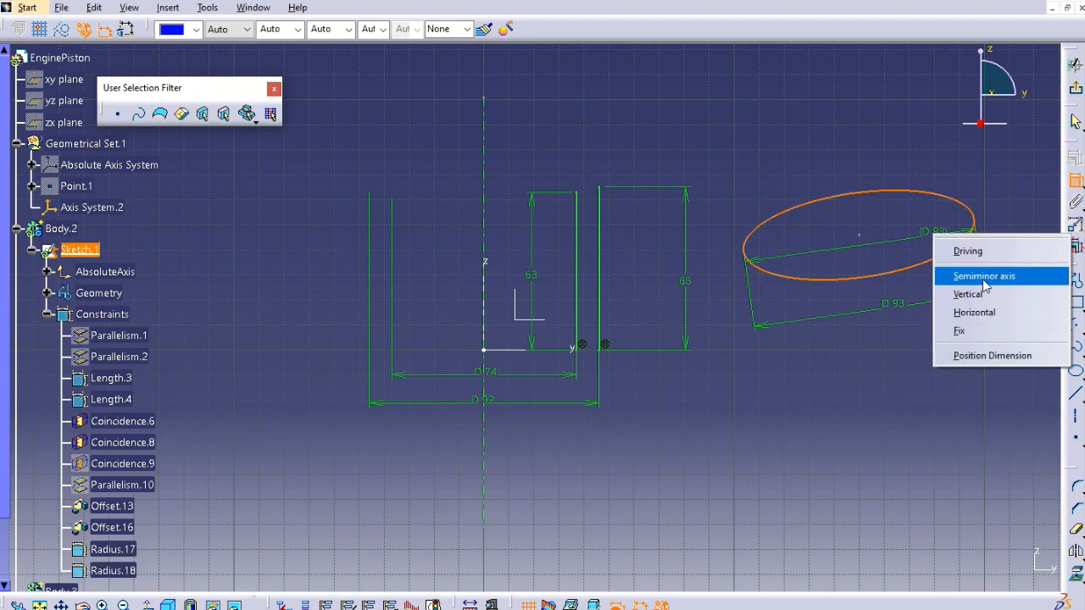
{"action": "left_click", "coordinate": [985, 278]}
{"action": "left_click", "coordinate": [1000, 208]}
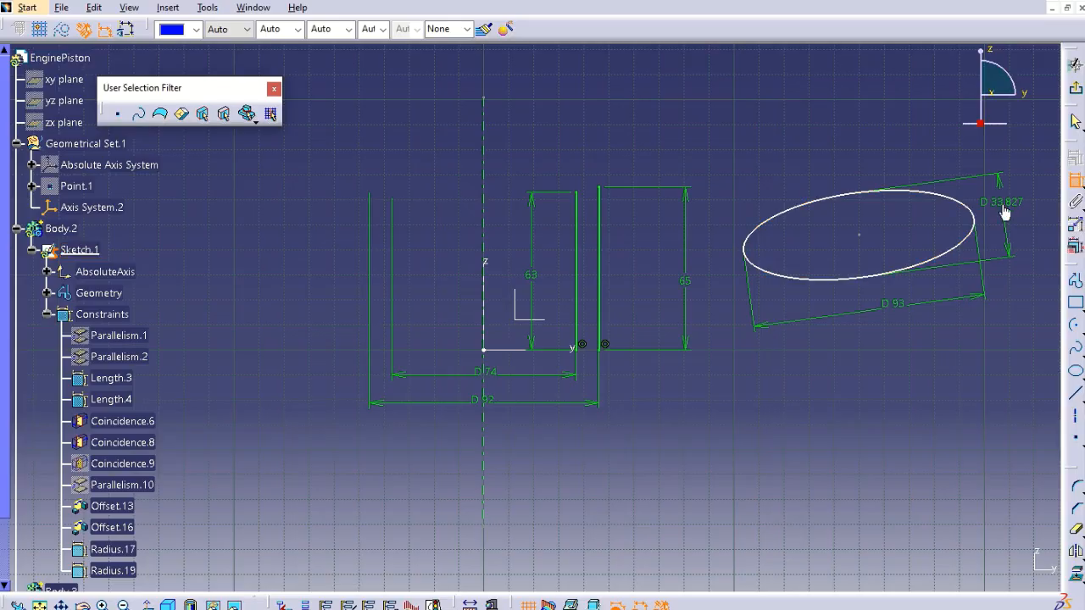
{"action": "left_click", "coordinate": [1012, 204]}
{"action": "double_click", "coordinate": [1014, 205]}
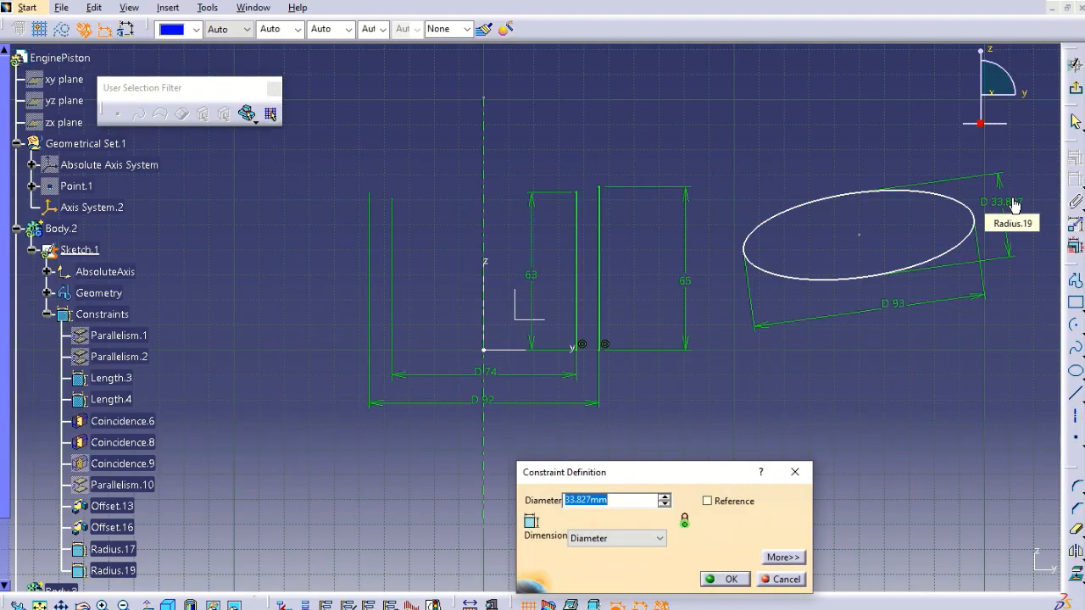
{"action": "type", "text": "18"}
{"action": "key", "text": "Return"}
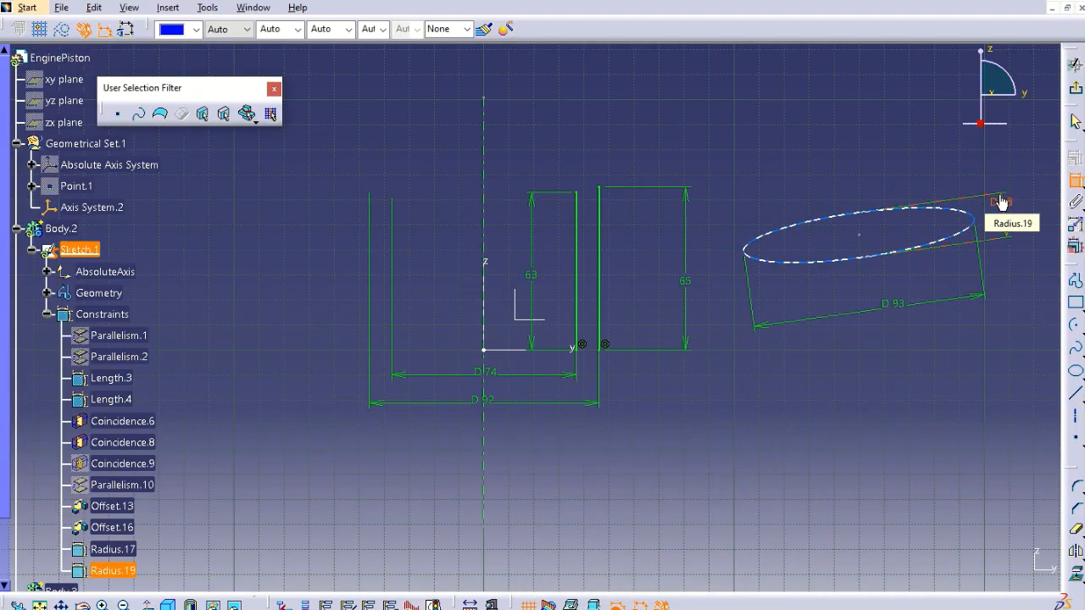
Constrain the ellipse's centre point to be coincident with the vertical sketch axis.
{"action": "left_click", "coordinate": [859, 234]}
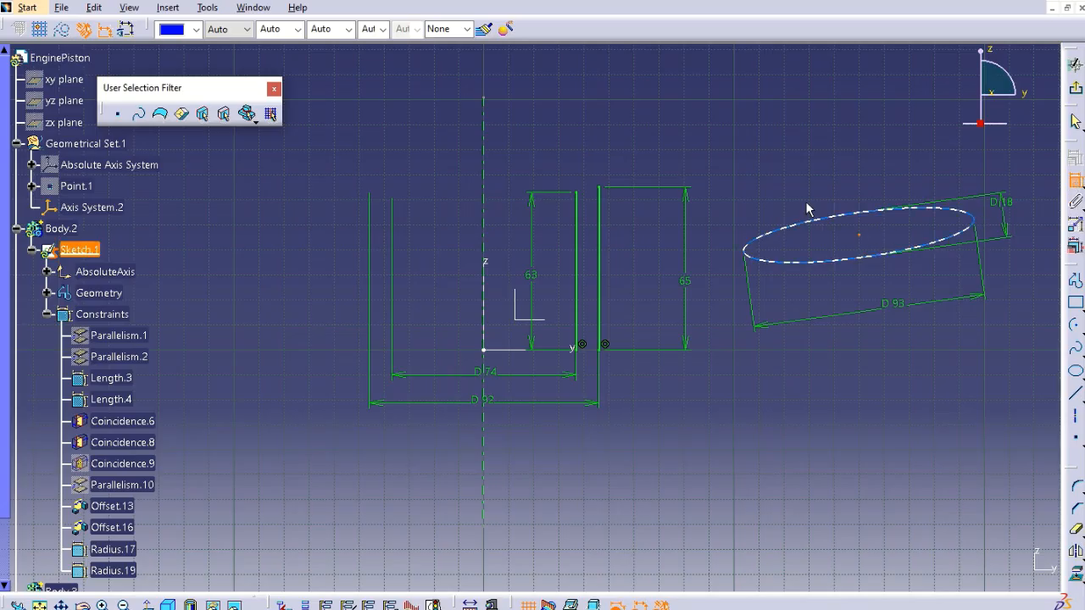
{"action": "left_click", "coordinate": [487, 134]}
{"action": "right_click", "coordinate": [689, 132]}
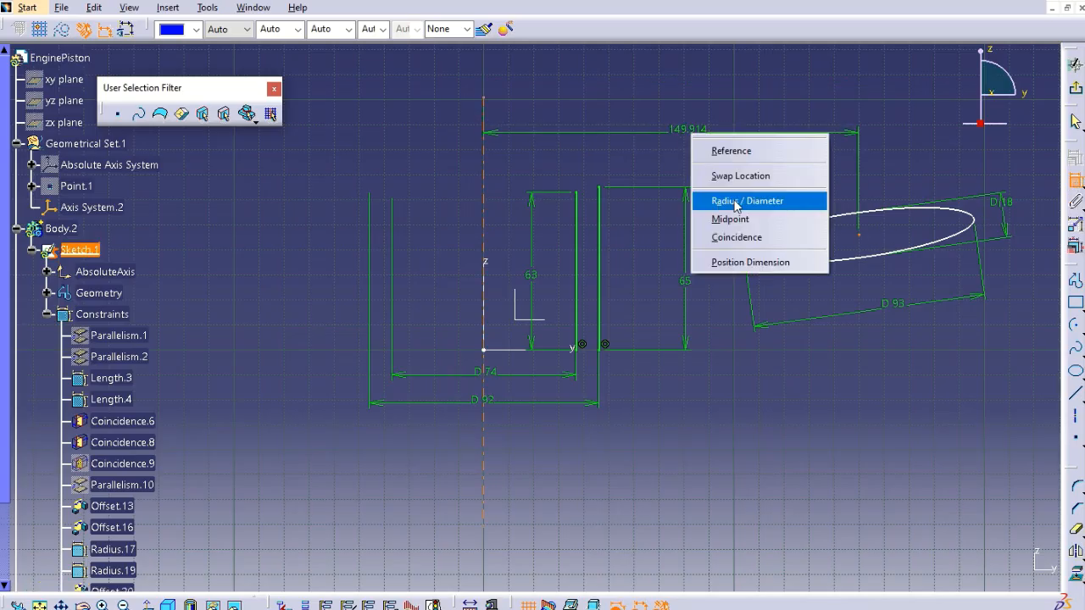
{"action": "left_click", "coordinate": [737, 238]}
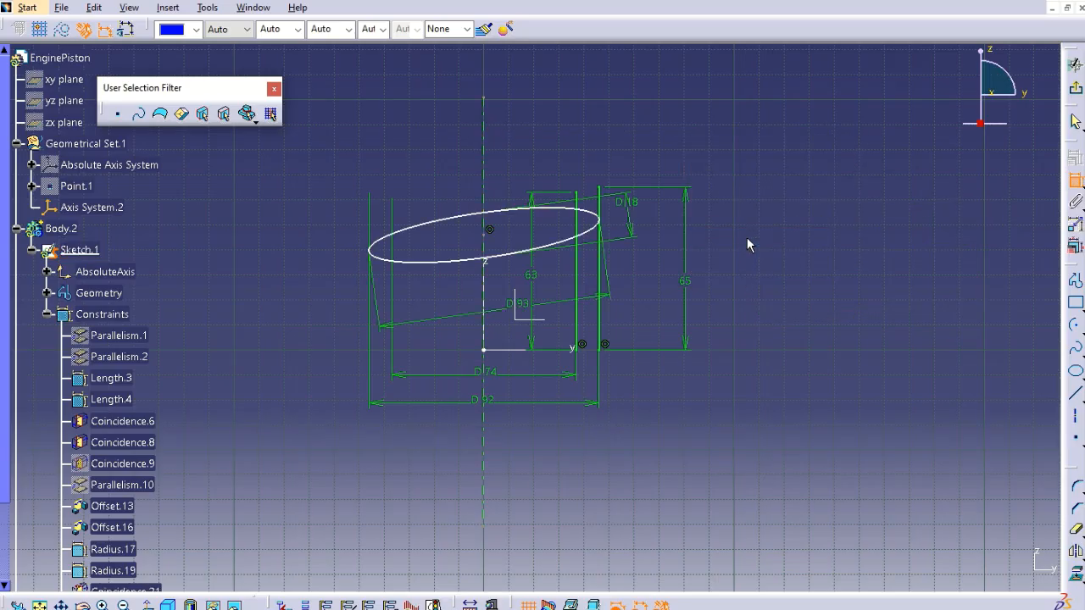
Edit the ellipse's definition and set its angle to 0 degrees so it lies horizontal.
{"action": "mouse_move", "coordinate": [855, 251]}
{"action": "middle_mouse_down"}
{"action": "mouse_move", "coordinate": [857, 262]}
{"action": "mouse_move", "coordinate": [869, 239]}
{"action": "mouse_move", "coordinate": [951, 229]}
{"action": "middle_mouse_up"}
{"action": "left_click", "coordinate": [573, 246]}
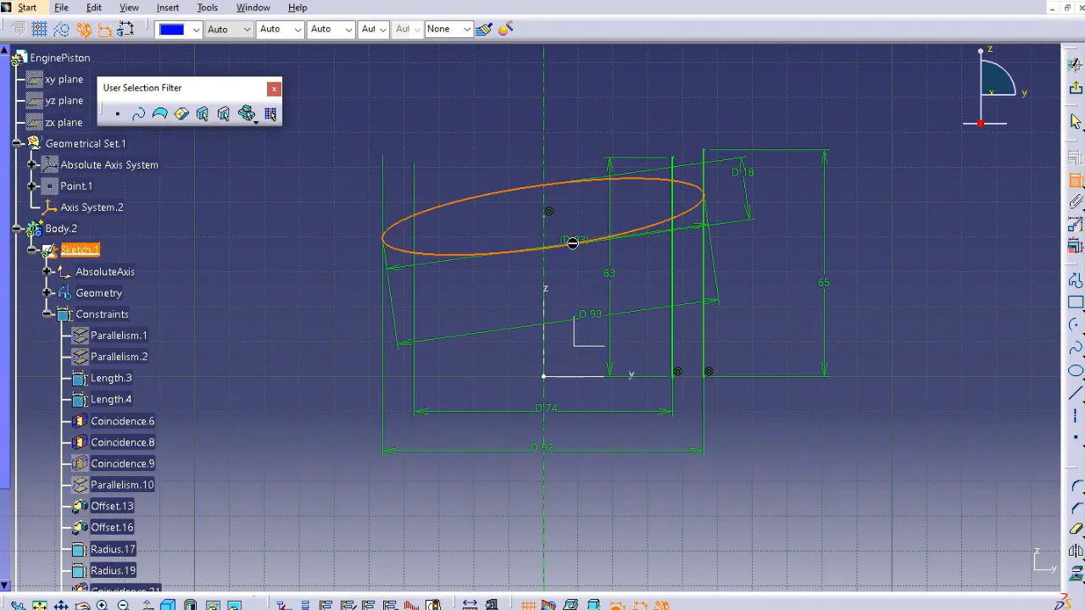
{"action": "right_click", "coordinate": [574, 249]}
{"action": "left_click", "coordinate": [574, 246]}
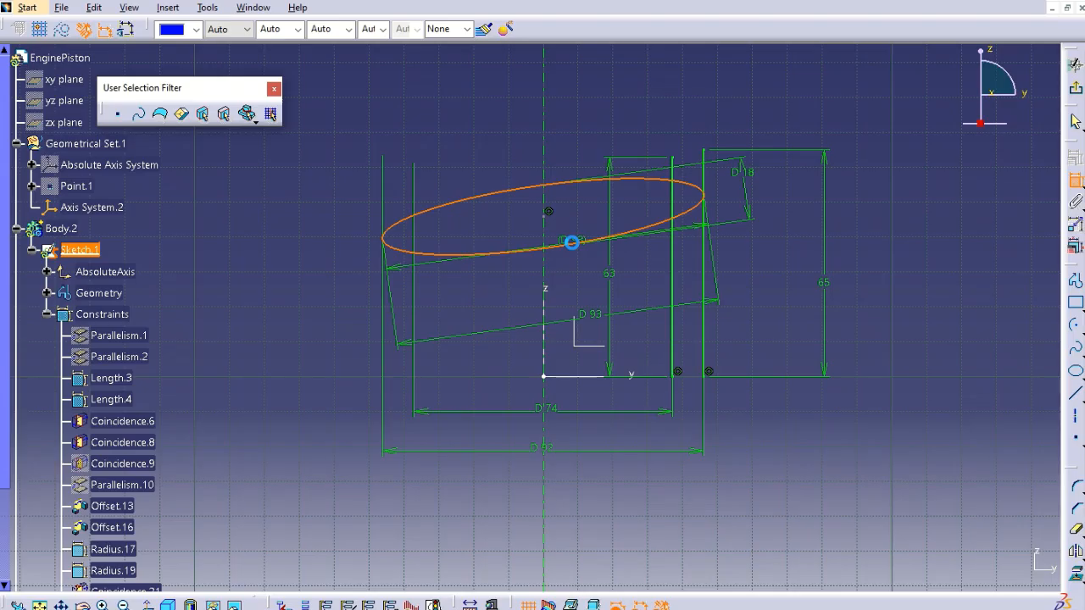
{"action": "left_click", "coordinate": [574, 246]}
{"action": "right_click", "coordinate": [574, 246]}
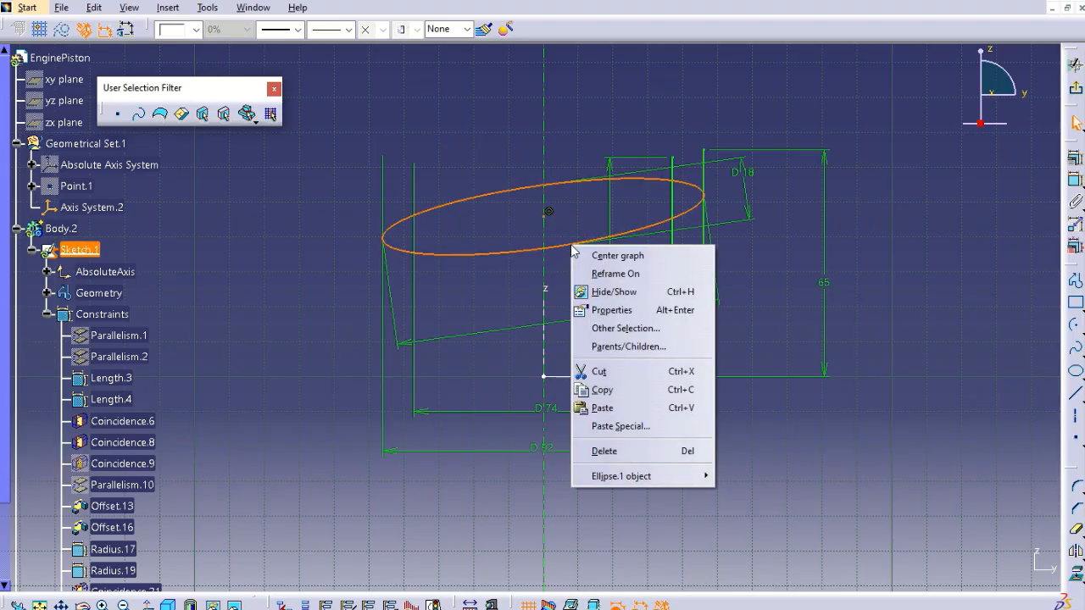
{"action": "mouse_move", "coordinate": [636, 475]}
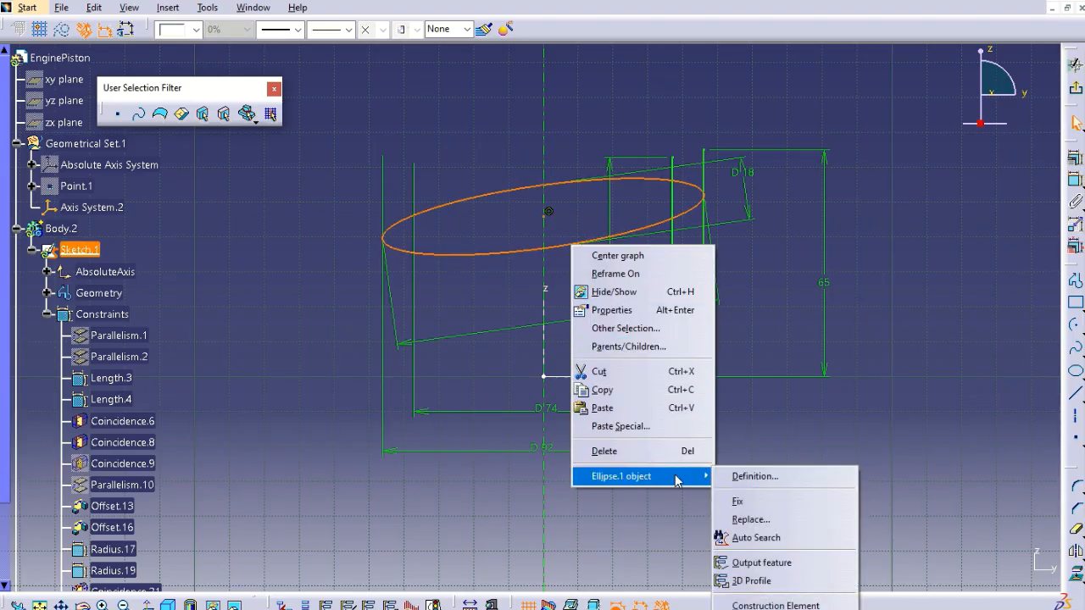
{"action": "left_click", "coordinate": [757, 474]}
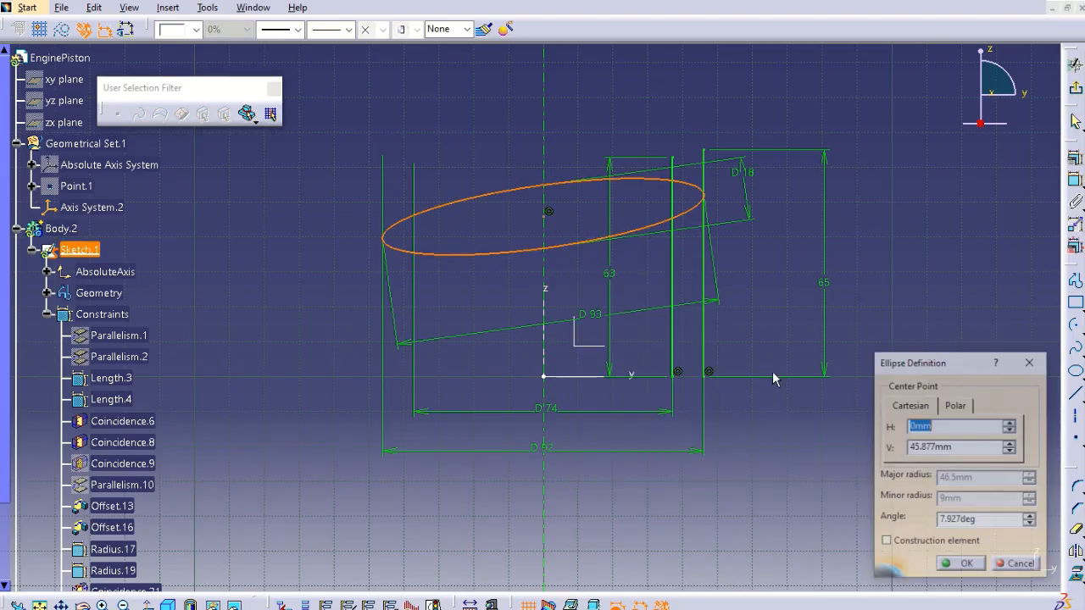
{"action": "double_click", "coordinate": [984, 520]}
{"action": "type", "text": "0"}
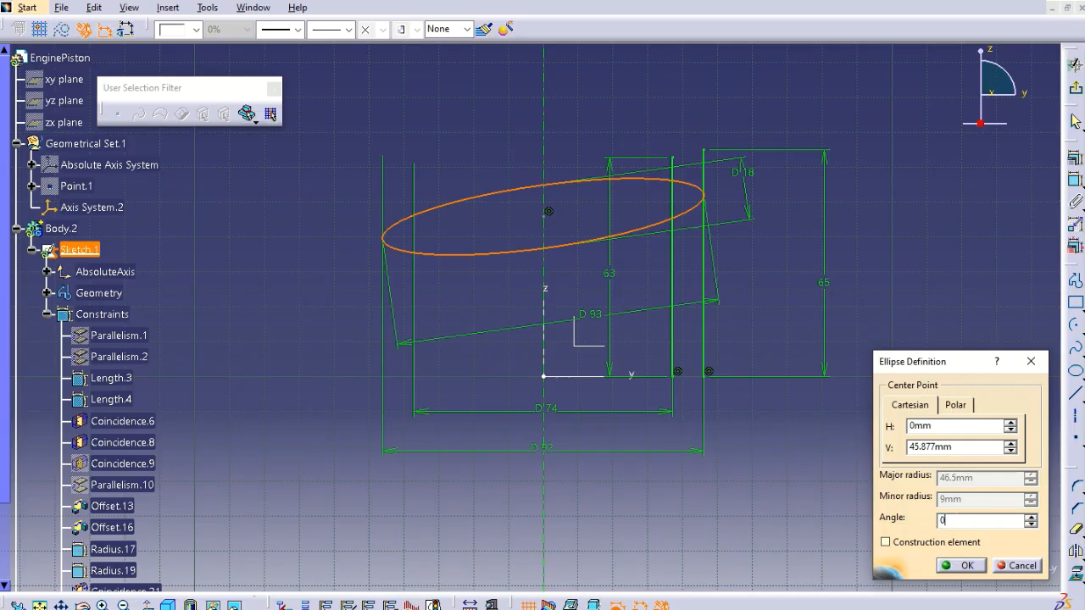
{"action": "key", "text": "Tab"}
{"action": "left_click", "coordinate": [962, 565]}
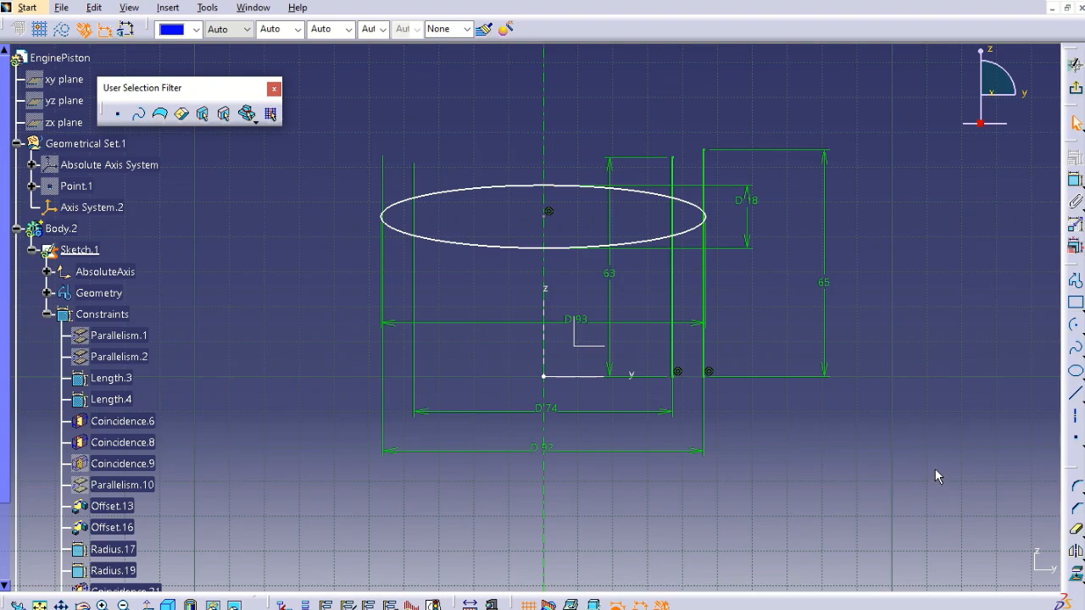
{"action": "left_click", "coordinate": [544, 217]}
{"action": "left_click", "coordinate": [1076, 180]}
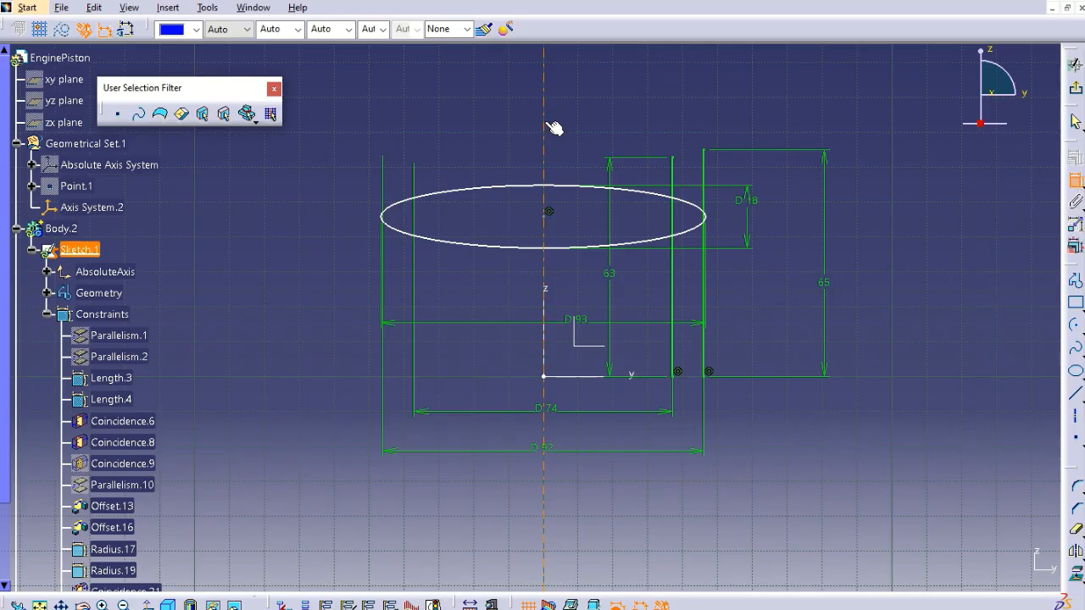
{"action": "left_click", "coordinate": [835, 104]}
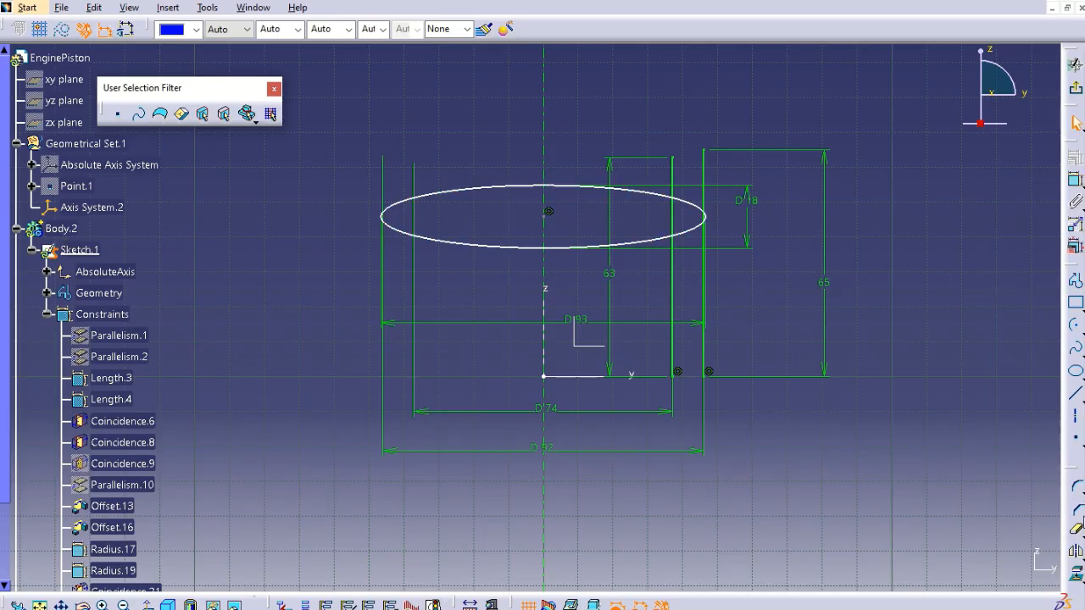
Quick-trim the ellipse to keep only its upper arc from the vertical axis to the outer vertical line on the positive y side.
{"action": "left_click", "coordinate": [1076, 527]}
{"action": "left_click", "coordinate": [491, 245]}
{"action": "left_click", "coordinate": [667, 239]}
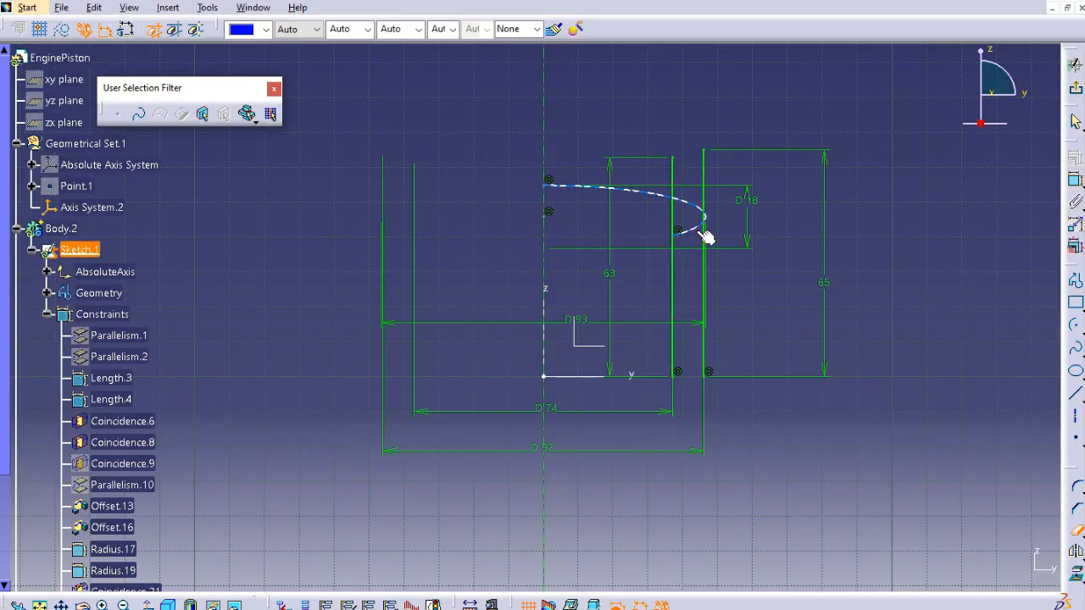
Dimension the height of the arc's endpoint on the axis above the horizontal sketch axis and set it to 72 mm.
{"action": "left_click", "coordinate": [1075, 181]}
{"action": "left_click", "coordinate": [545, 185]}
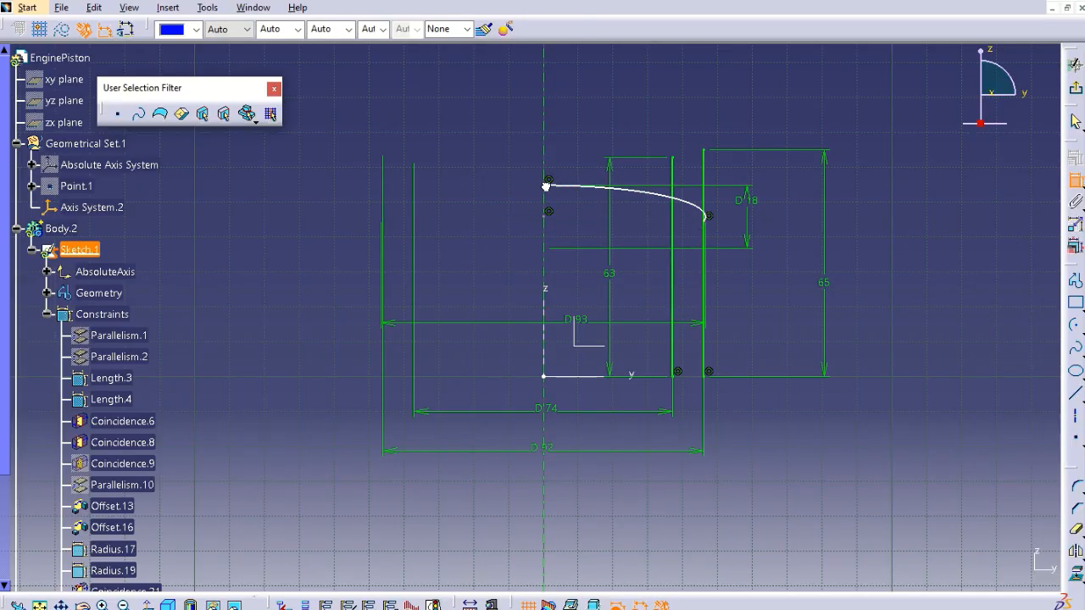
{"action": "left_click", "coordinate": [640, 375]}
{"action": "left_click", "coordinate": [452, 271]}
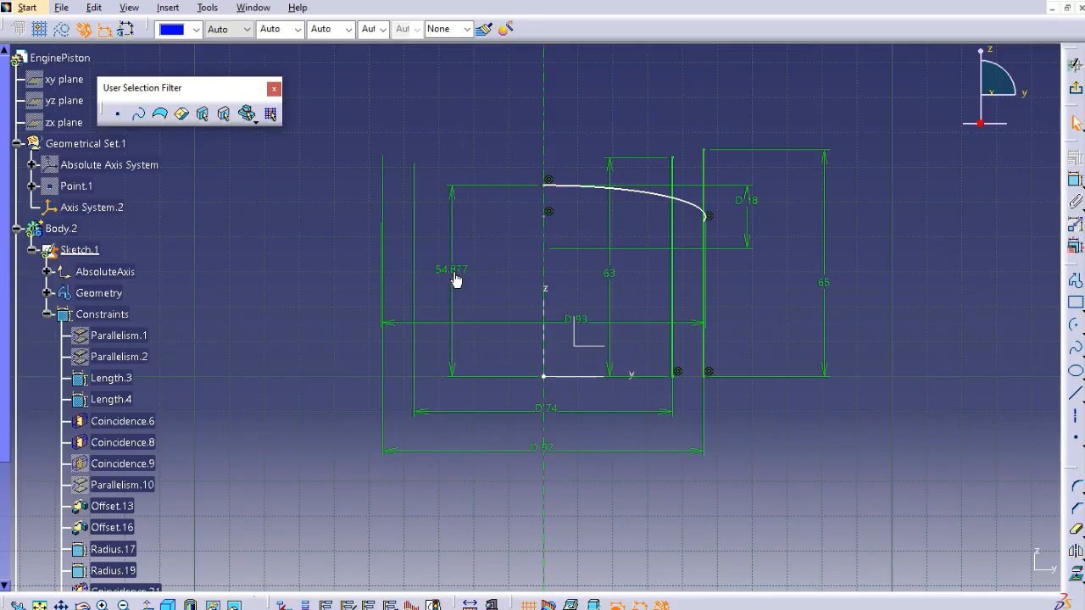
{"action": "double_click", "coordinate": [455, 273]}
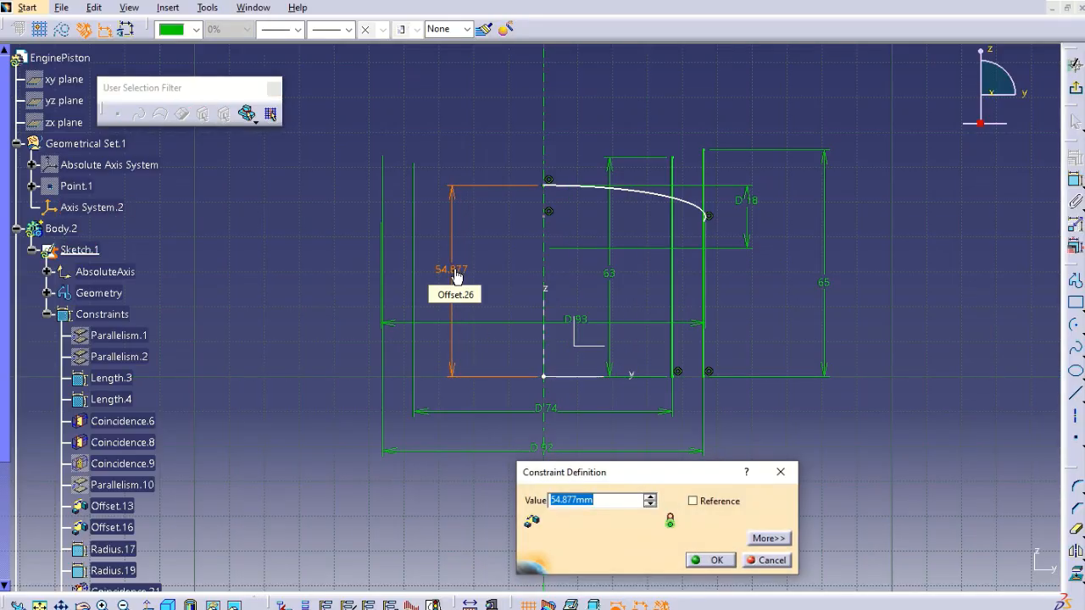
{"action": "type", "text": "72"}
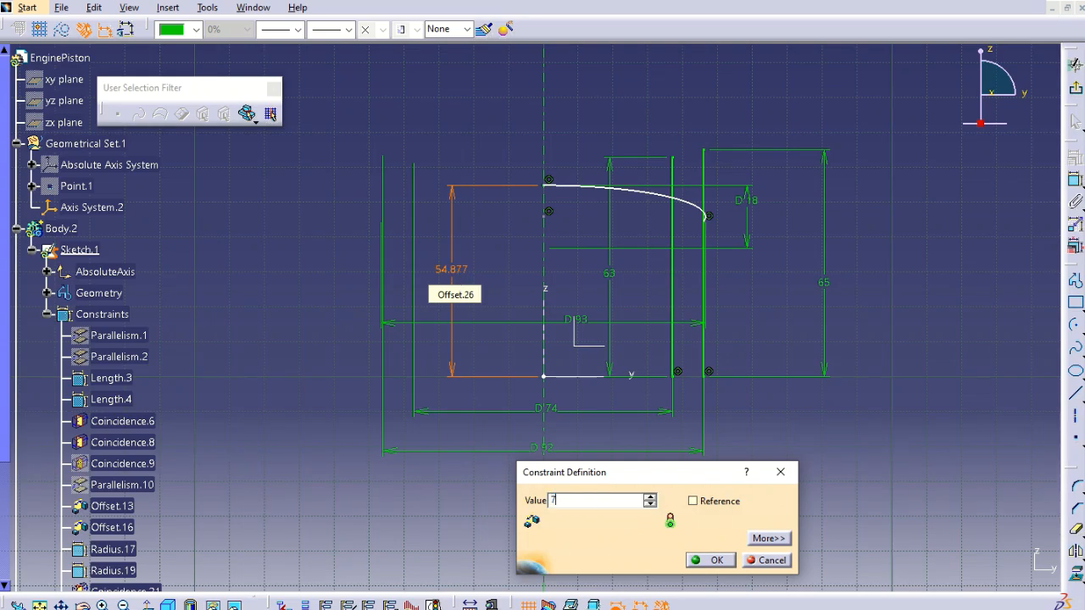
{"action": "key", "text": "Return"}
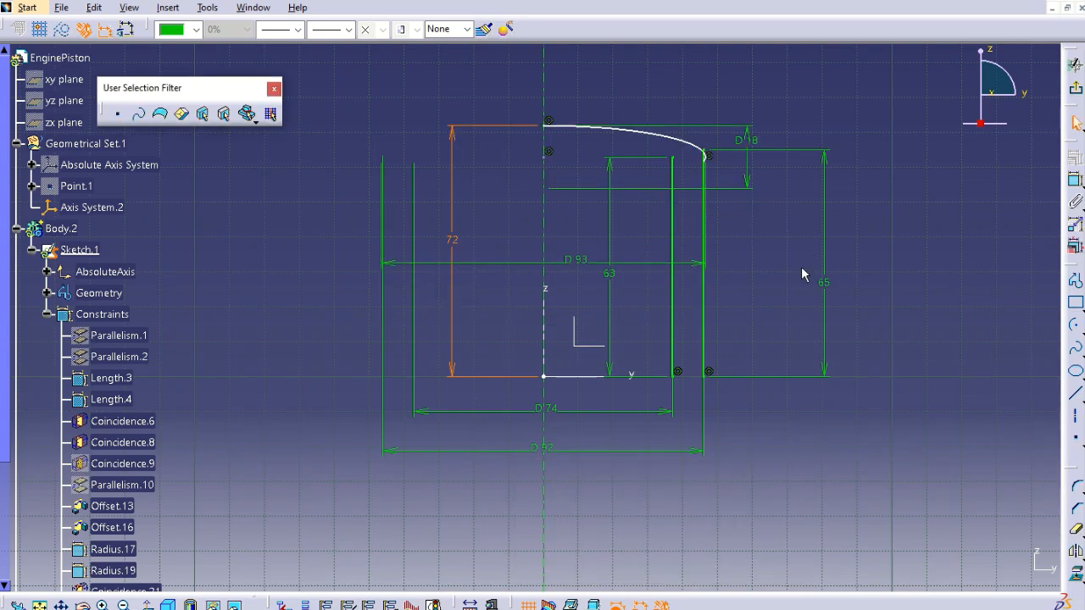
Set the minor diameter of the elliptical arc to 16 mm.
{"action": "mouse_move", "coordinate": [774, 240]}
{"action": "middle_mouse_down"}
{"action": "mouse_move", "coordinate": [788, 327]}
{"action": "mouse_move", "coordinate": [833, 249]}
{"action": "mouse_move", "coordinate": [518, 341]}
{"action": "mouse_move", "coordinate": [528, 280]}
{"action": "mouse_move", "coordinate": [618, 194]}
{"action": "middle_mouse_up"}
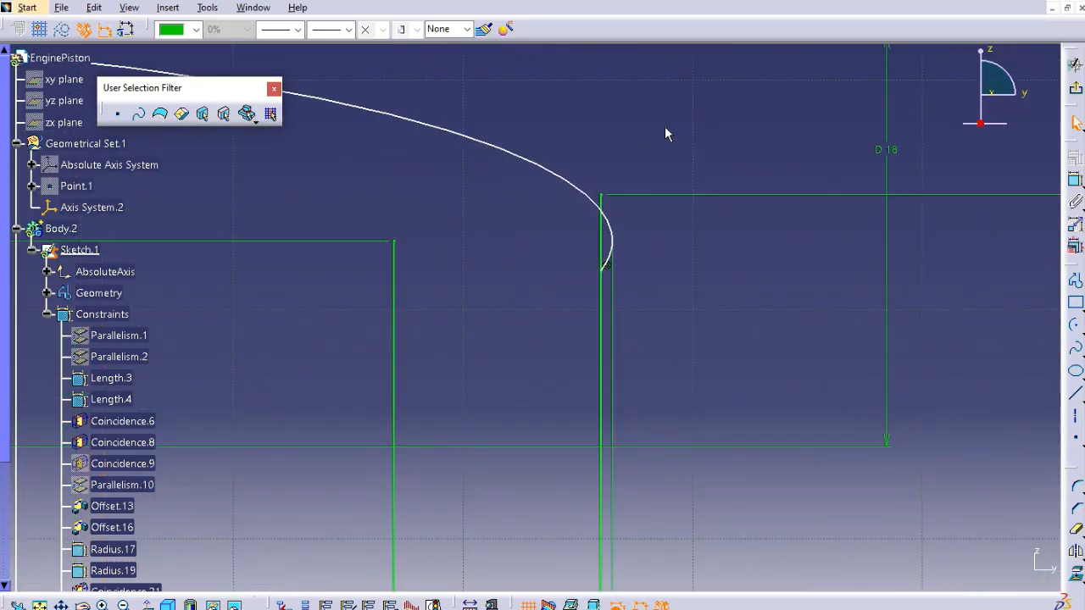
{"action": "mouse_move", "coordinate": [665, 133]}
{"action": "middle_mouse_down"}
{"action": "mouse_move", "coordinate": [671, 315]}
{"action": "mouse_move", "coordinate": [790, 210]}
{"action": "middle_mouse_up"}
{"action": "double_click", "coordinate": [731, 177]}
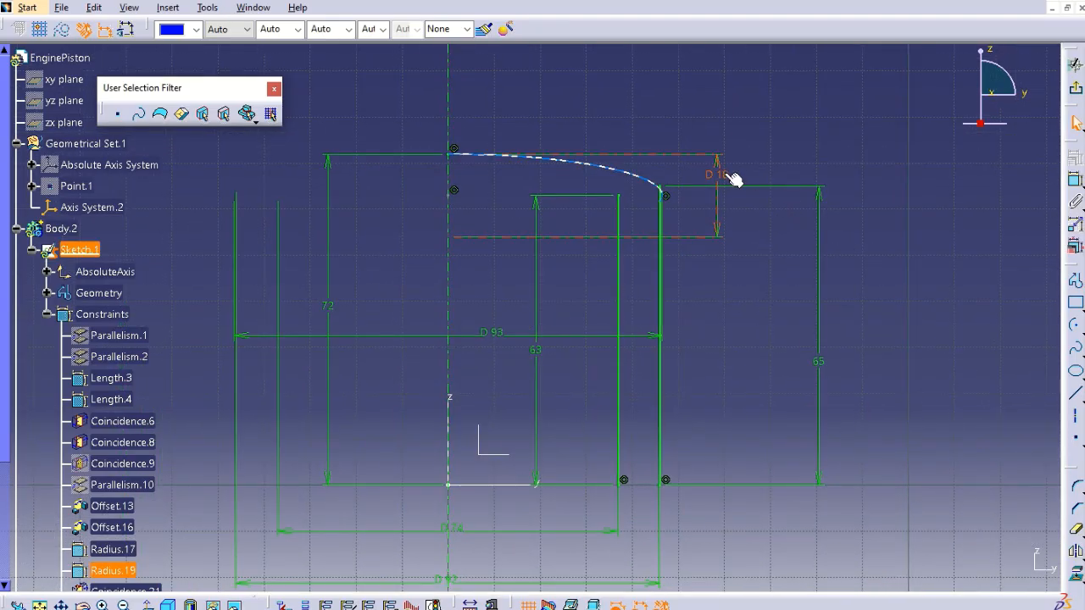
{"action": "type", "text": "2"}
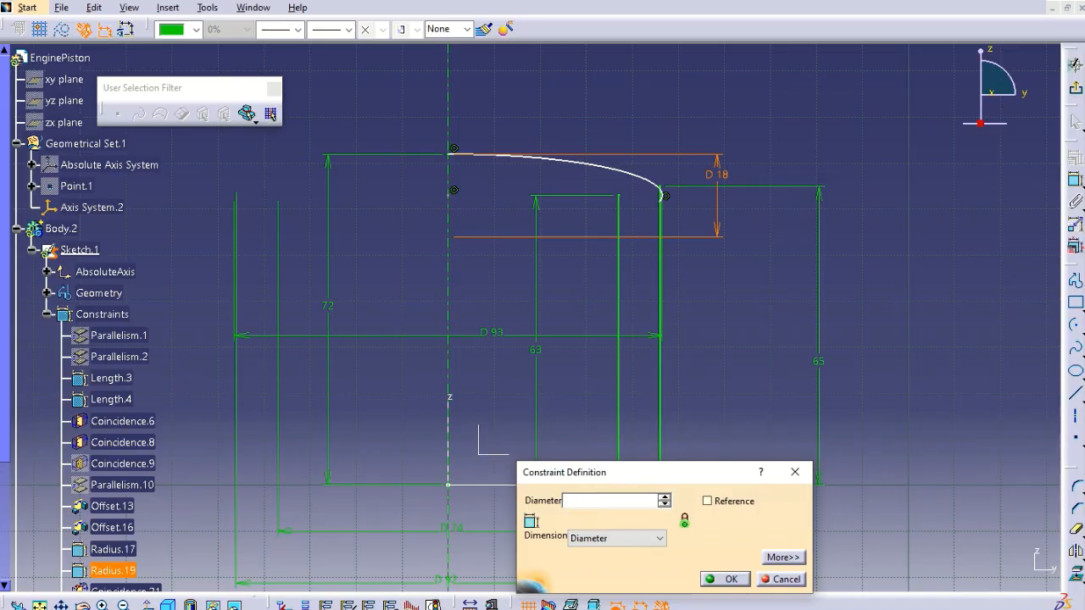
{"action": "key", "text": "Return"}
{"action": "mouse_move", "coordinate": [644, 148]}
{"action": "middle_mouse_down", "text": "ctrl"}
{"action": "mouse_move", "coordinate": [654, 128]}
{"action": "mouse_move", "coordinate": [717, 109]}
{"action": "mouse_move", "coordinate": [658, 346]}
{"action": "mouse_move", "coordinate": [670, 314]}
{"action": "mouse_move", "coordinate": [698, 314]}
{"action": "middle_mouse_up", "text": "ctrl"}
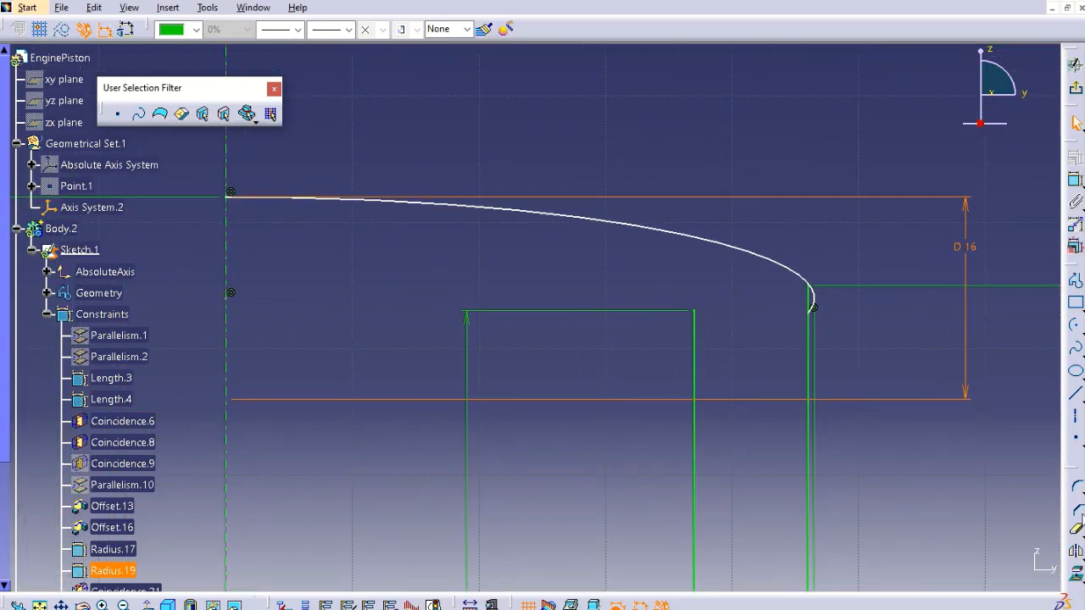
Trim the outer vertical line and the elliptical arc to their upper intersection, converting the line's length constraint into a distance.
{"action": "left_click", "coordinate": [1080, 530]}
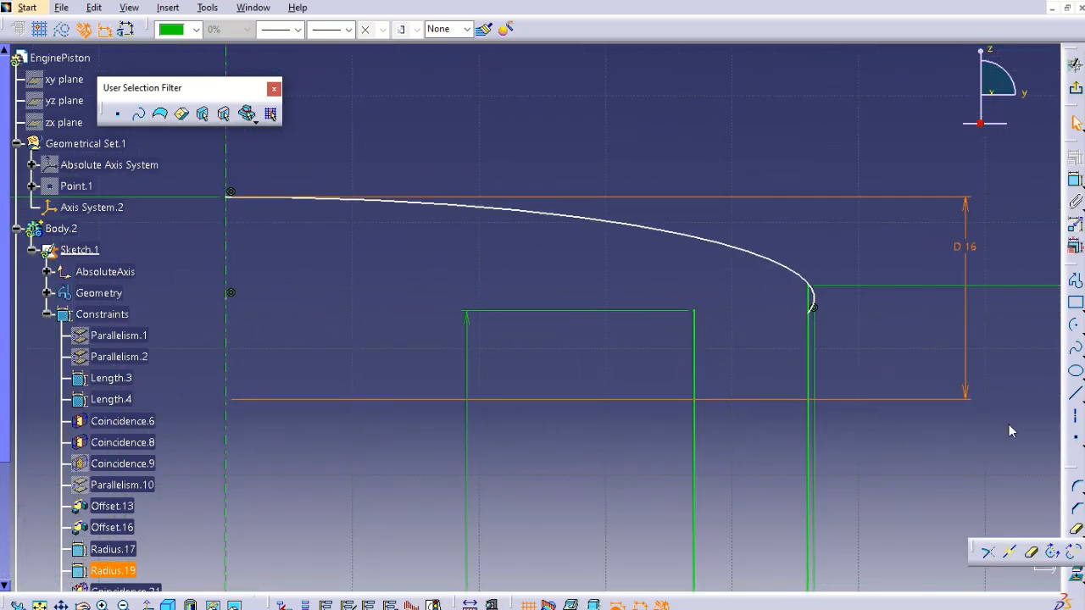
{"action": "left_click", "coordinate": [988, 552]}
{"action": "left_click", "coordinate": [809, 340]}
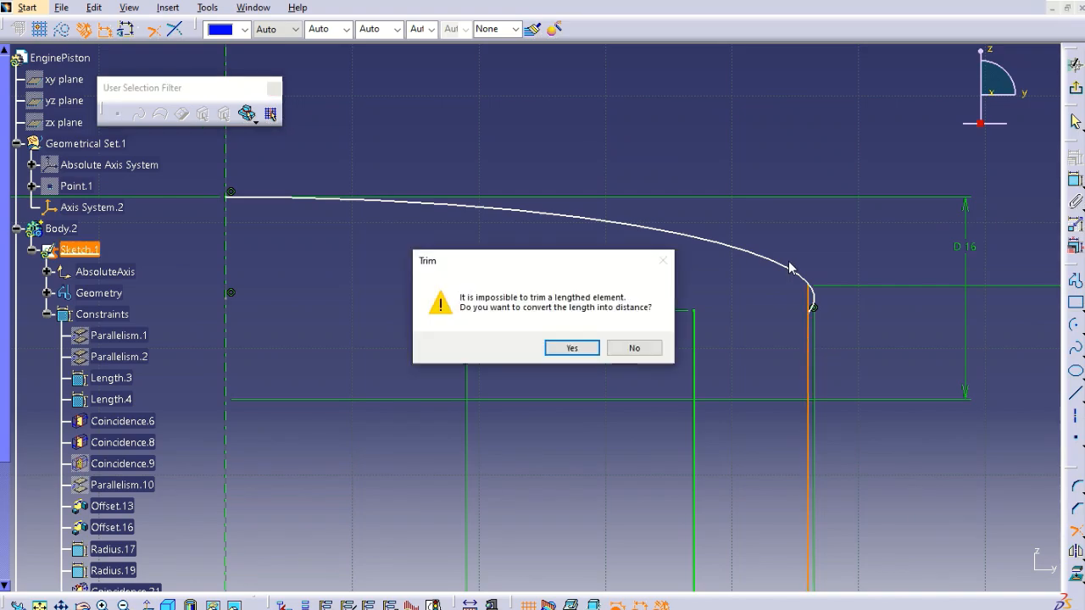
{"action": "left_click", "coordinate": [572, 347]}
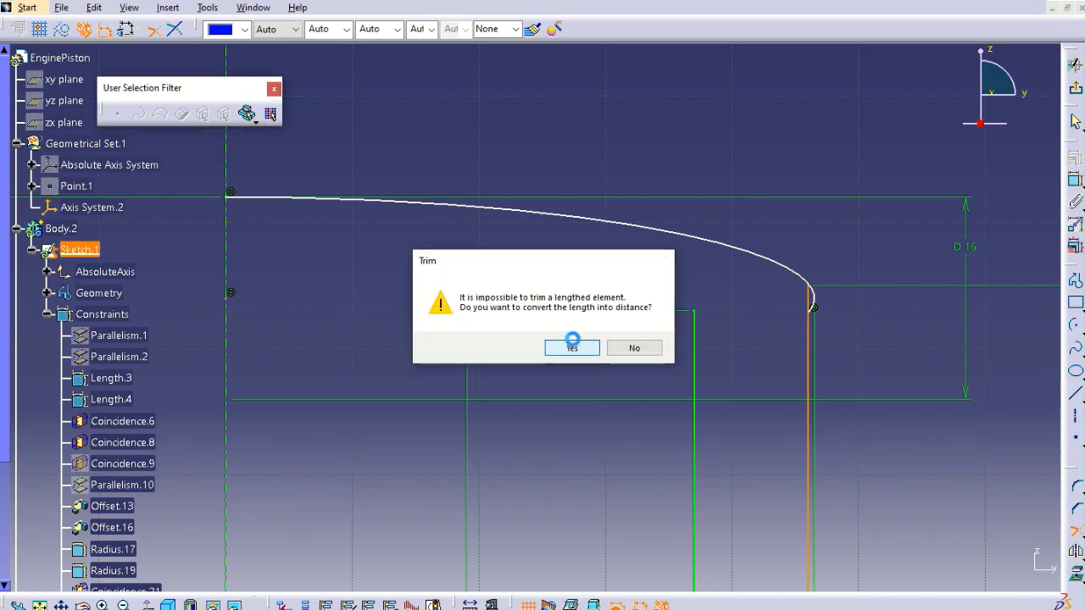
{"action": "left_click", "coordinate": [771, 262]}
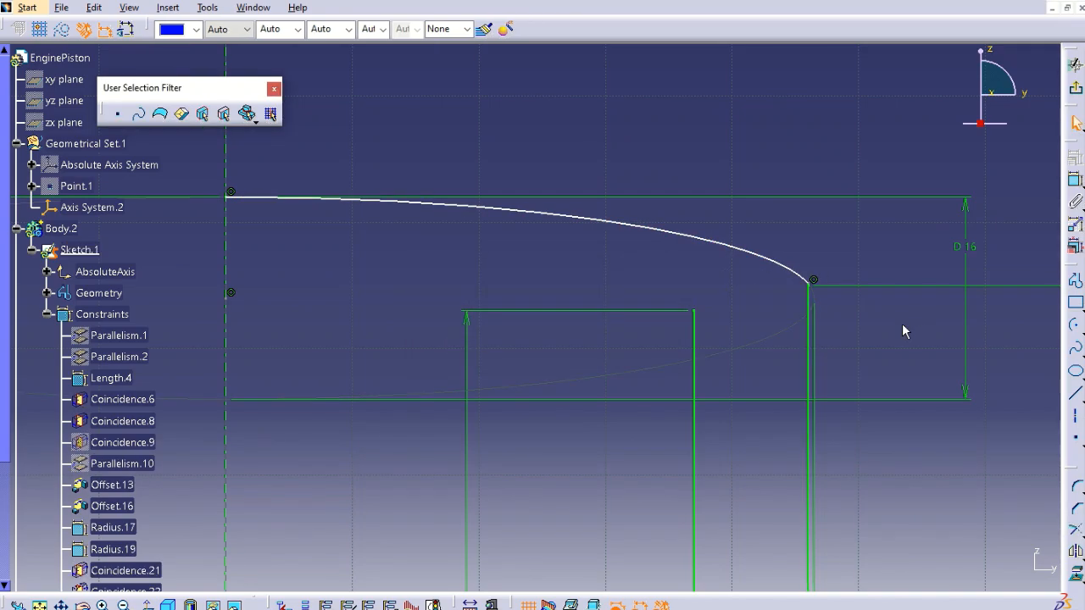
Apply a tangency constraint between the elliptical arc and the outer vertical line.
{"action": "middle_click_drag", "start_coordinate": [902, 324], "coordinate": [898, 416]}
{"action": "mouse_move", "coordinate": [852, 356]}
{"action": "middle_mouse_down"}
{"action": "mouse_move", "coordinate": [858, 388]}
{"action": "mouse_move", "coordinate": [861, 365]}
{"action": "middle_mouse_up"}
{"action": "left_click", "coordinate": [692, 360]}
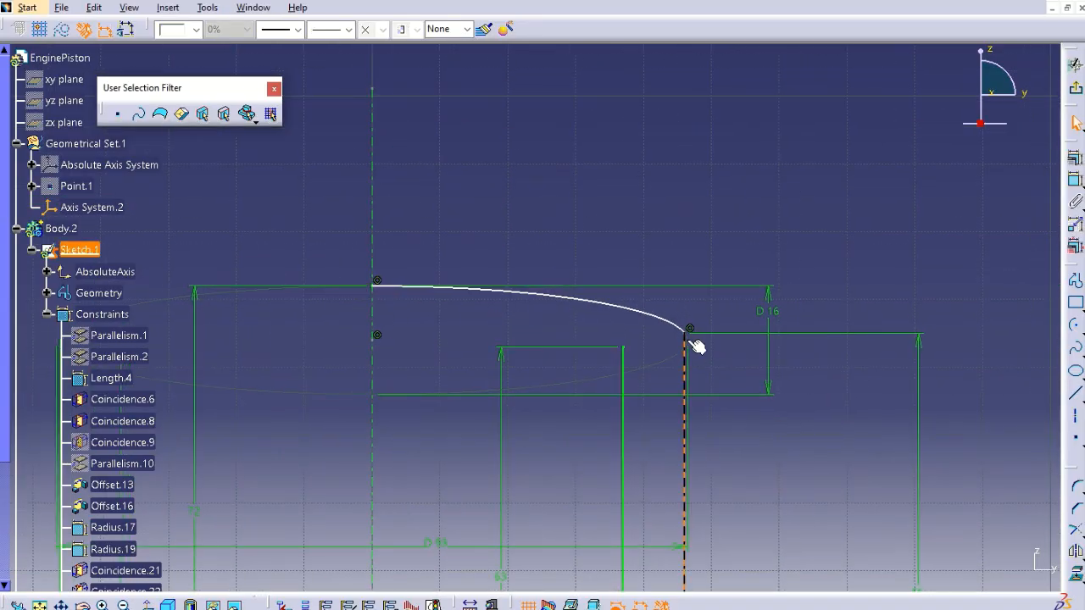
{"action": "left_click", "coordinate": [687, 333], "text": "ctrl"}
{"action": "left_click", "coordinate": [1074, 180]}
{"action": "right_click", "coordinate": [906, 244]}
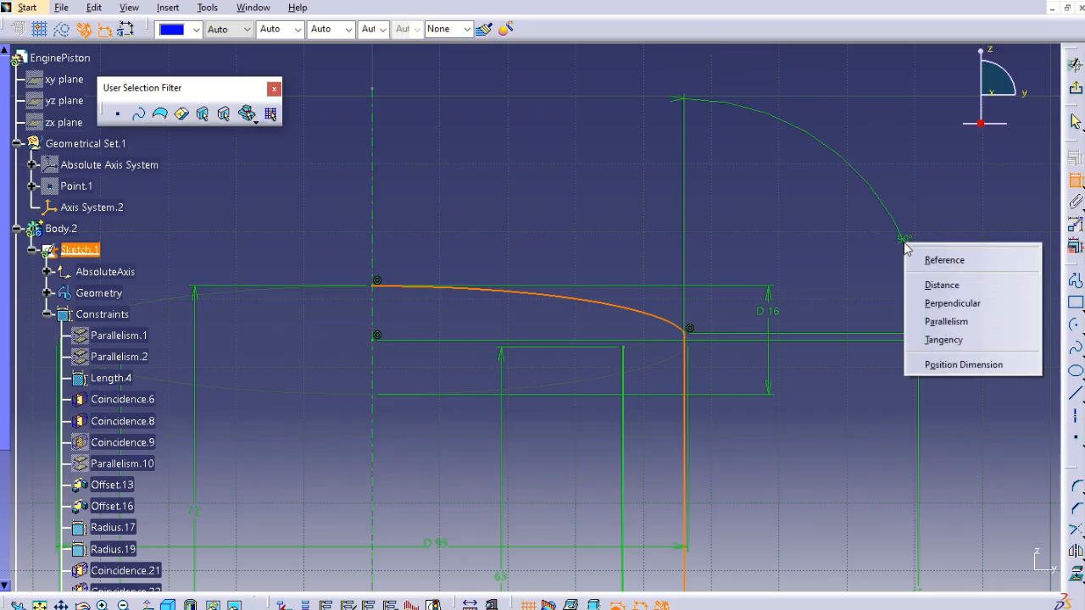
{"action": "left_click", "coordinate": [950, 339]}
Undo the tangency constraint and the trim between the elliptical arc and the outer vertical line.
{"action": "mouse_move", "coordinate": [932, 269]}
{"action": "middle_mouse_down"}
{"action": "mouse_move", "coordinate": [930, 254]}
{"action": "mouse_move", "coordinate": [931, 334]}
{"action": "middle_mouse_up"}
{"action": "key", "text": "ctrl+z"}
{"action": "key", "text": "ctrl+z"}
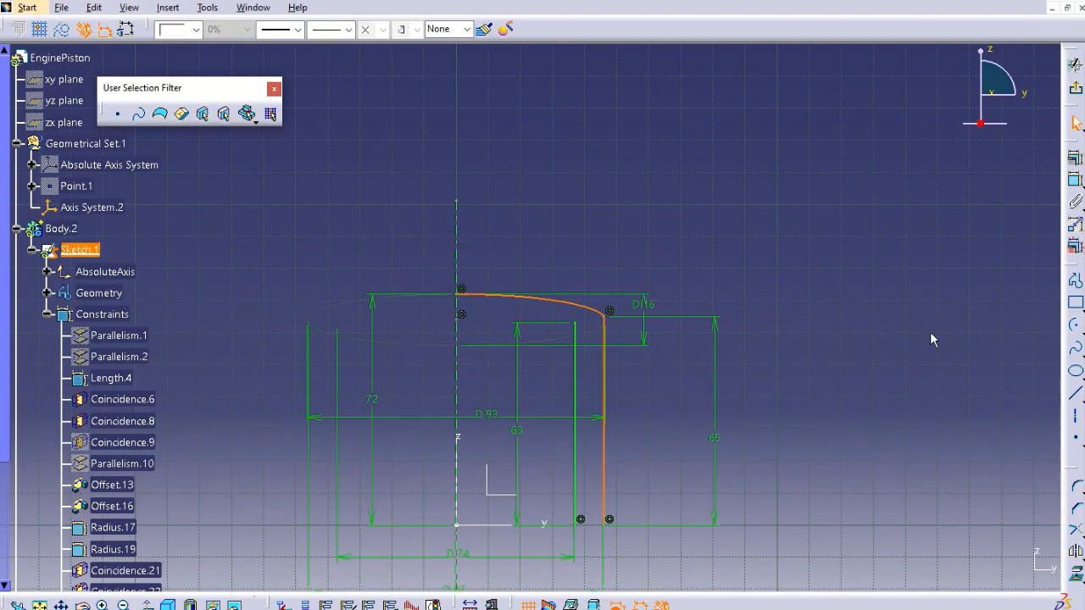
{"action": "mouse_move", "coordinate": [931, 339]}
{"action": "middle_mouse_down"}
{"action": "mouse_move", "coordinate": [805, 374]}
{"action": "mouse_move", "coordinate": [847, 344]}
{"action": "mouse_move", "coordinate": [767, 345]}
{"action": "mouse_move", "coordinate": [565, 283]}
{"action": "mouse_move", "coordinate": [581, 262]}
{"action": "mouse_move", "coordinate": [647, 300]}
{"action": "middle_mouse_up"}
{"action": "left_click", "coordinate": [947, 459]}
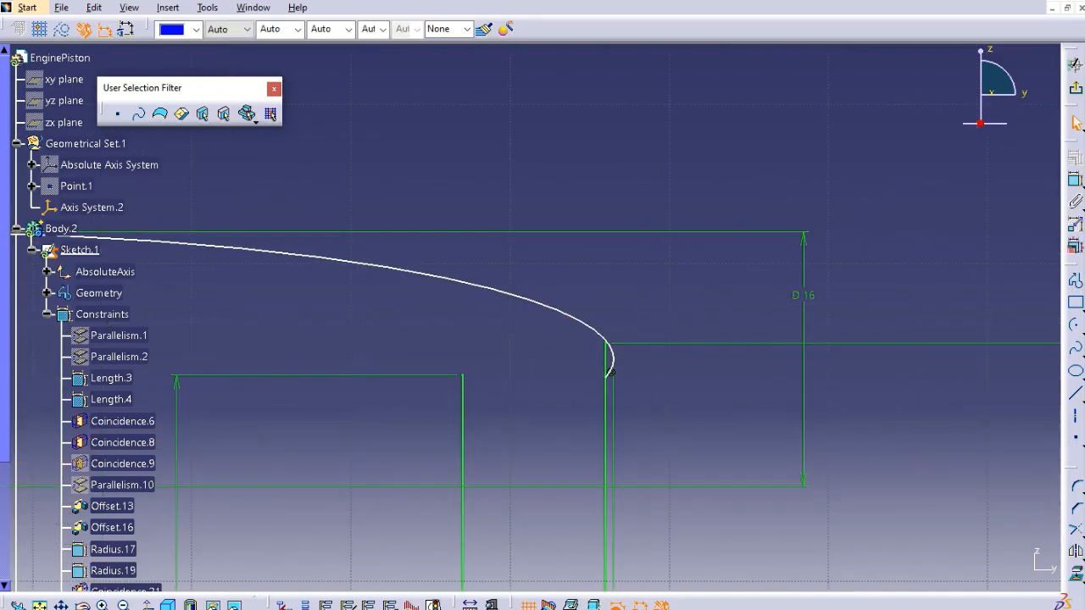
Try to quick-trim the end of the elliptical arc that overhangs the outer vertical line, and undo the trim.
{"action": "left_click", "coordinate": [1078, 533]}
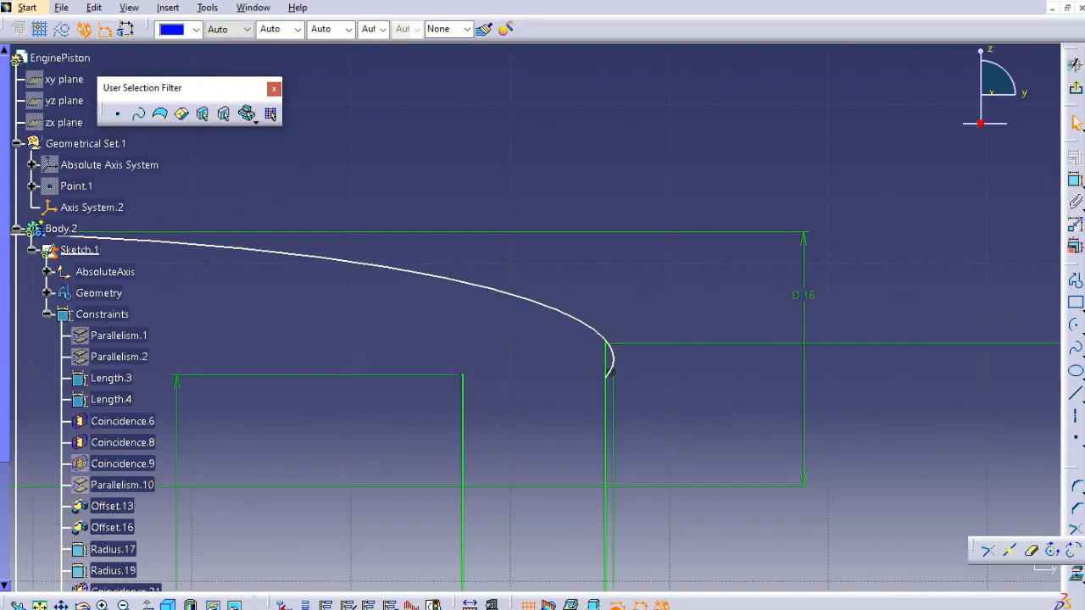
{"action": "left_click", "coordinate": [1035, 552]}
{"action": "left_click", "coordinate": [613, 363]}
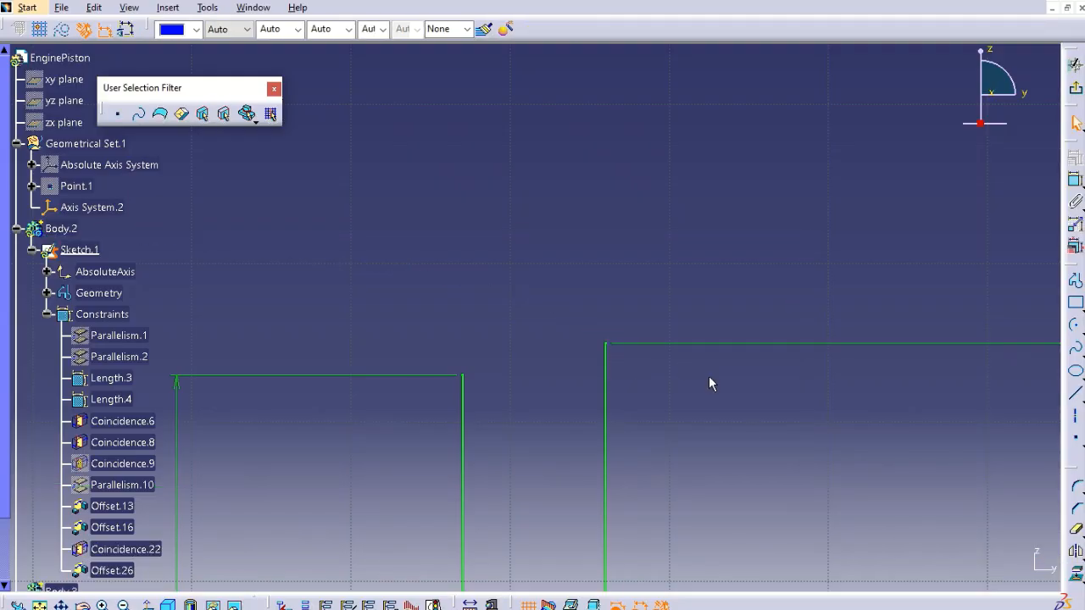
{"action": "key", "text": "ctrl+z"}
{"action": "mouse_move", "coordinate": [723, 400]}
{"action": "middle_mouse_down"}
{"action": "mouse_move", "coordinate": [784, 388]}
{"action": "mouse_move", "coordinate": [760, 508]}
{"action": "mouse_move", "coordinate": [811, 384]}
{"action": "middle_mouse_up"}
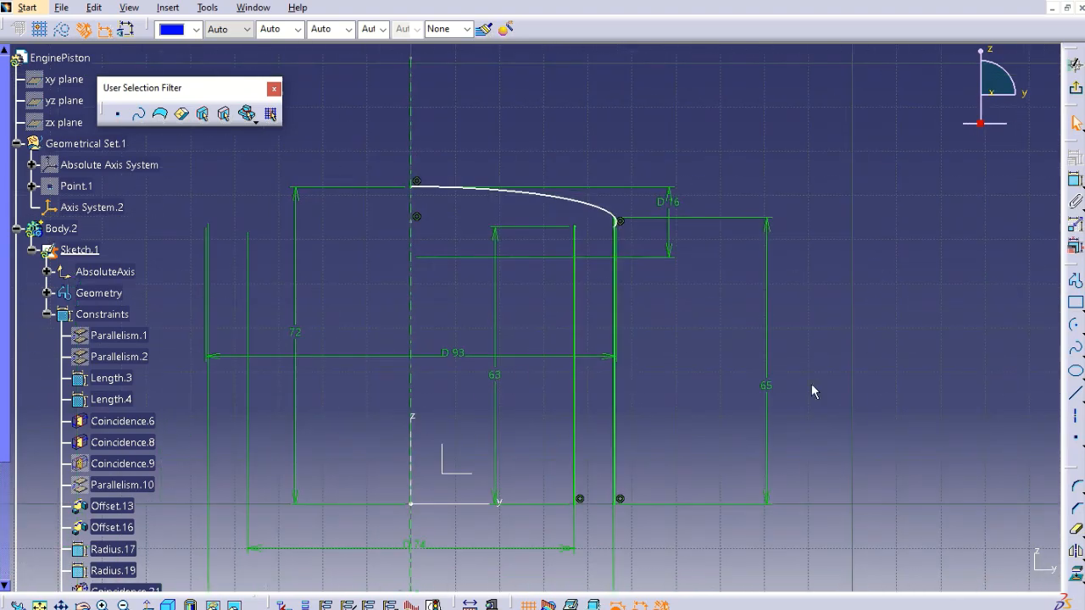
Set the major diameter of the elliptical arc to 92 mm.
{"action": "double_click", "coordinate": [455, 359]}
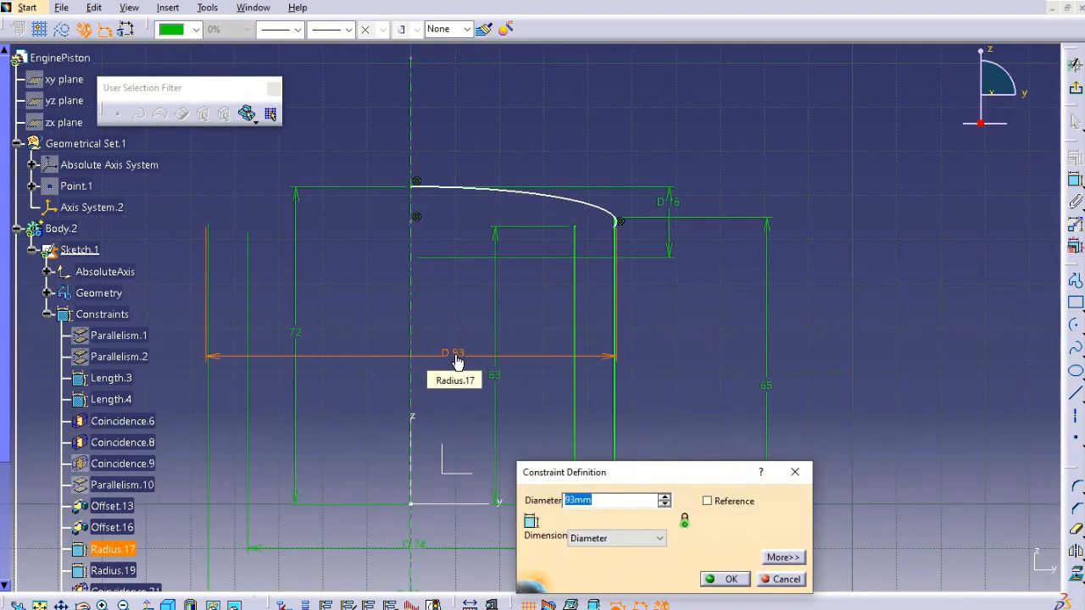
{"action": "type", "text": "92"}
{"action": "key", "text": "Return"}
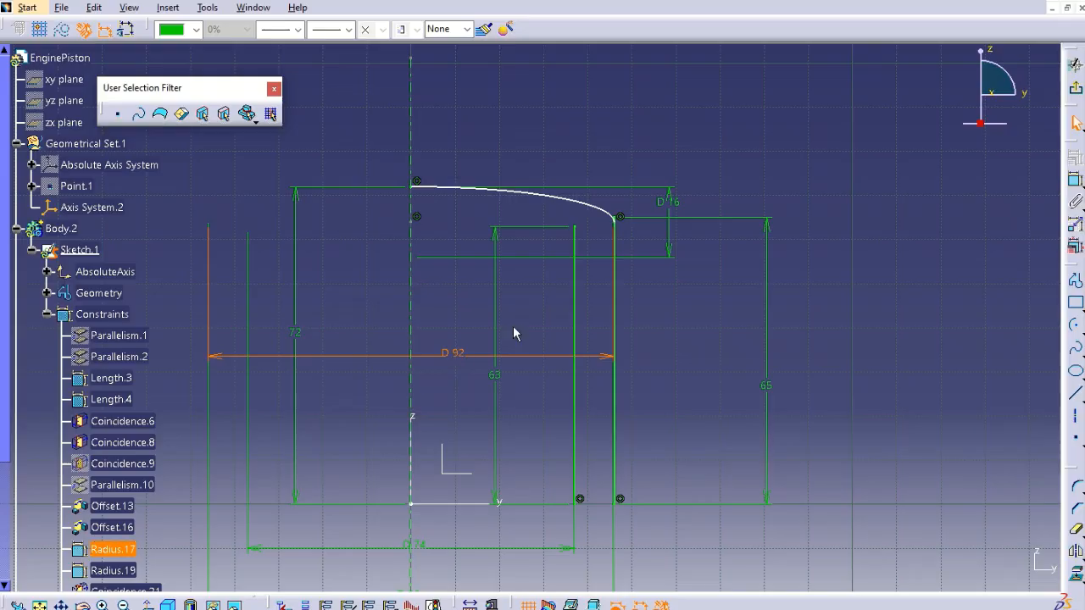
{"action": "left_click", "coordinate": [734, 284]}
Trim the outer vertical line and the elliptical arc to each other, converting the line's length constraint into a distance.
{"action": "mouse_move", "coordinate": [694, 302]}
{"action": "middle_mouse_down"}
{"action": "mouse_move", "coordinate": [749, 421]}
{"action": "mouse_move", "coordinate": [799, 315]}
{"action": "mouse_move", "coordinate": [588, 292]}
{"action": "mouse_move", "coordinate": [609, 233]}
{"action": "middle_mouse_up"}
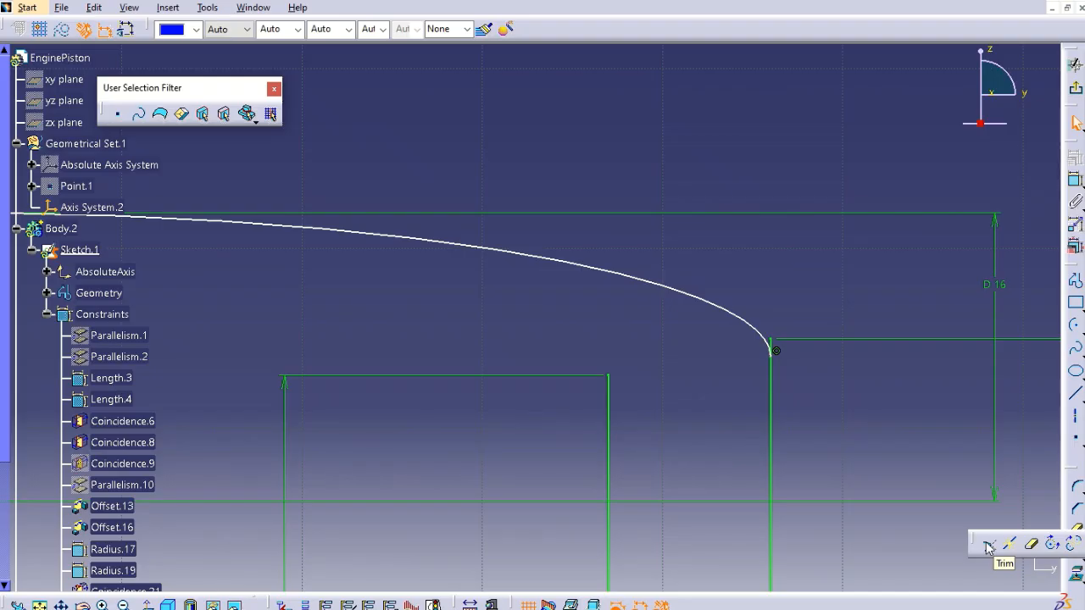
{"action": "left_click", "coordinate": [1075, 530]}
{"action": "left_click", "coordinate": [769, 433]}
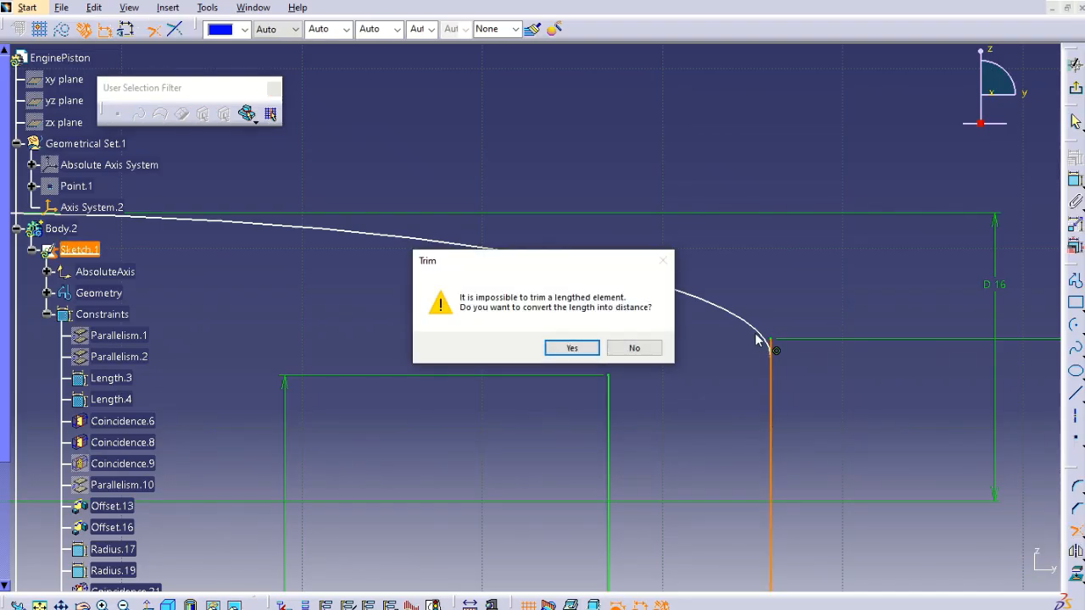
{"action": "left_click", "coordinate": [578, 347]}
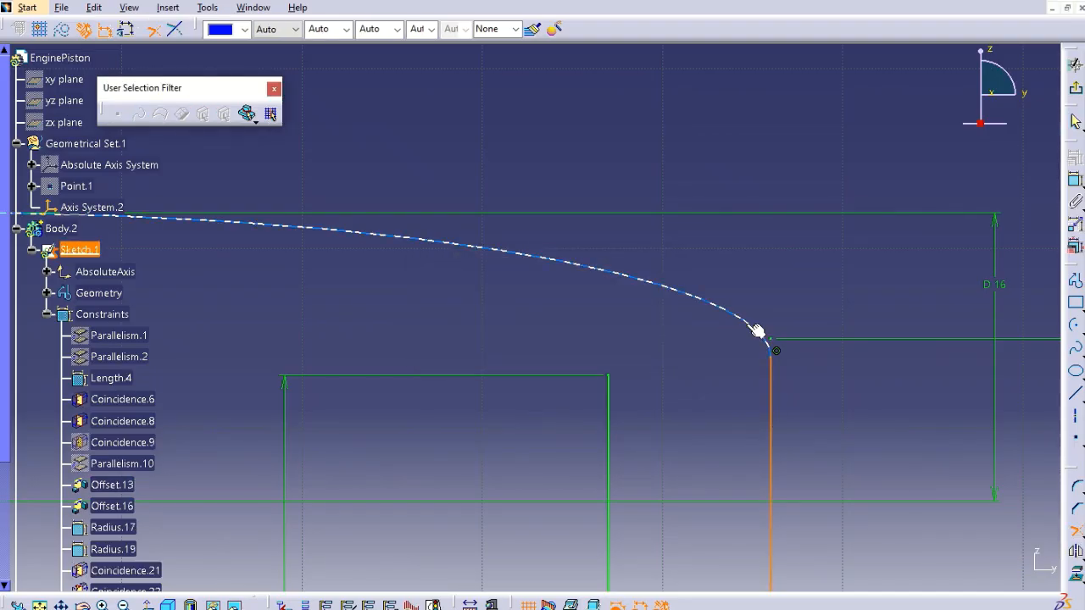
{"action": "middle_click_drag", "start_coordinate": [836, 309], "coordinate": [821, 492]}
{"action": "mouse_move", "coordinate": [856, 452]}
{"action": "middle_mouse_down"}
{"action": "mouse_move", "coordinate": [923, 353]}
{"action": "mouse_move", "coordinate": [949, 261]}
{"action": "middle_mouse_up"}
{"action": "mouse_move", "coordinate": [846, 155]}
{"action": "middle_mouse_down"}
{"action": "mouse_move", "coordinate": [782, 449]}
{"action": "mouse_move", "coordinate": [797, 400]}
{"action": "mouse_move", "coordinate": [725, 285]}
{"action": "middle_mouse_up"}
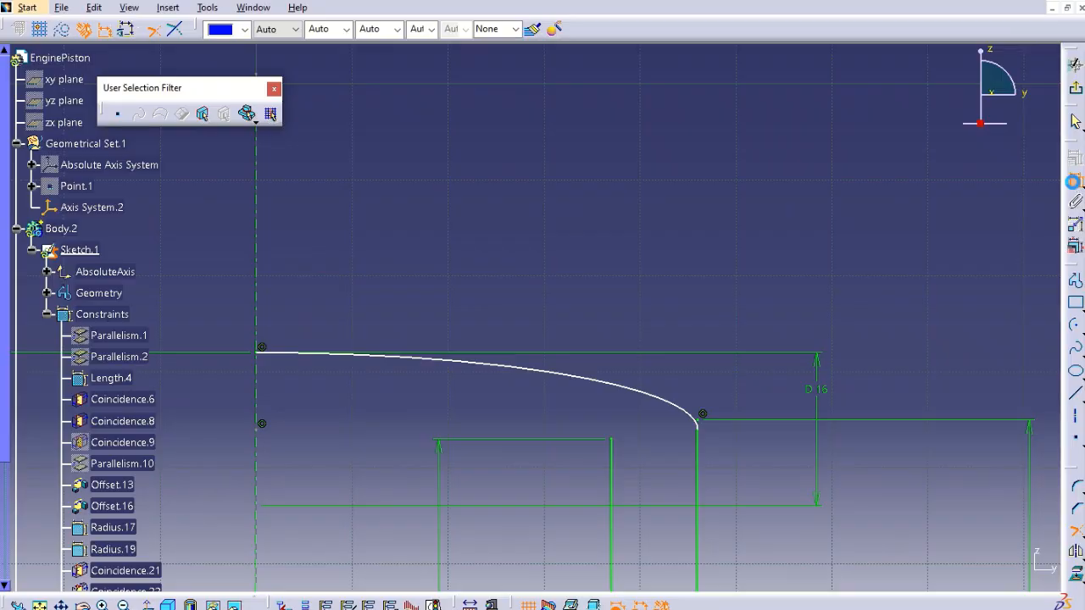
Constrain the elliptical crown arc to be tangent to the outer vertical line.
{"action": "left_click", "coordinate": [690, 408]}
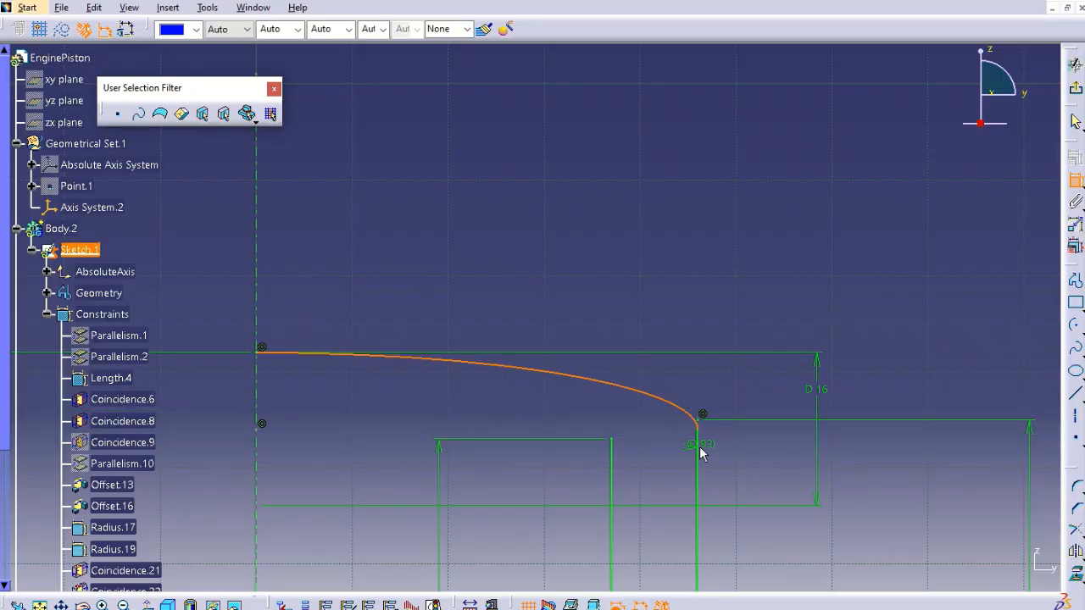
{"action": "left_click", "coordinate": [701, 447]}
{"action": "right_click", "coordinate": [740, 359]}
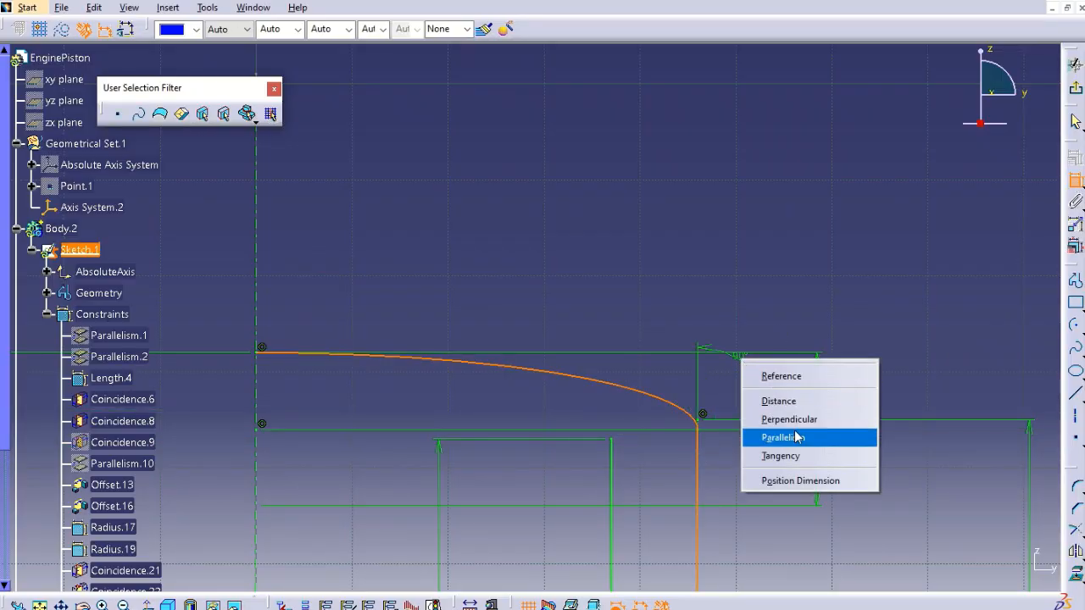
{"action": "left_click", "coordinate": [794, 458]}
{"action": "mouse_move", "coordinate": [811, 311]}
{"action": "middle_mouse_down"}
{"action": "mouse_move", "coordinate": [821, 201]}
{"action": "mouse_move", "coordinate": [789, 356]}
{"action": "mouse_move", "coordinate": [922, 245]}
{"action": "middle_mouse_up"}
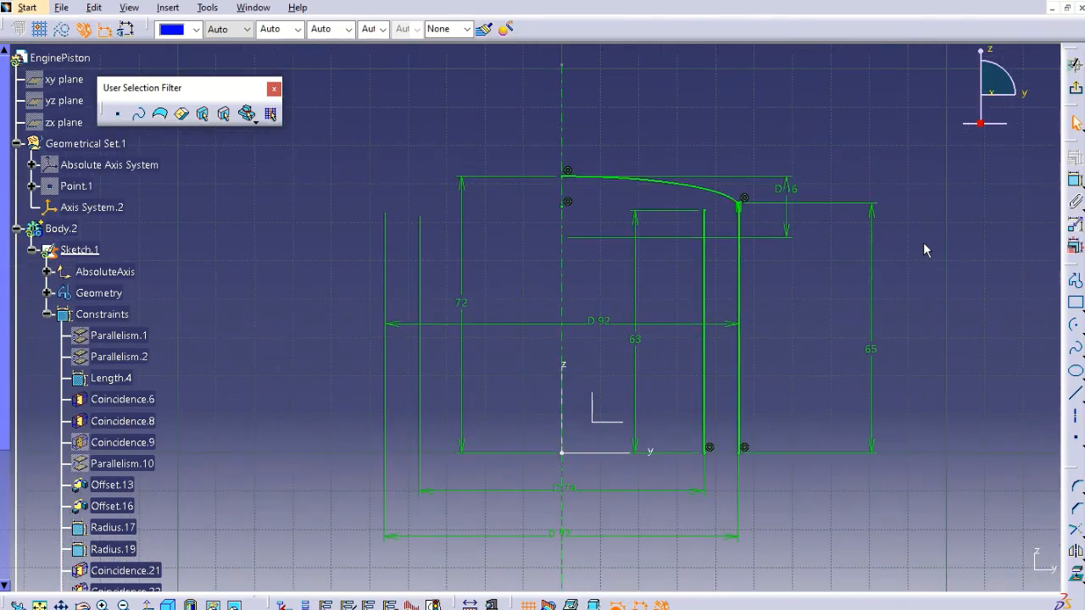
Draw a horizontal line joining the lower endpoints of the inner and outer vertical lines.
{"action": "left_click", "coordinate": [1074, 396]}
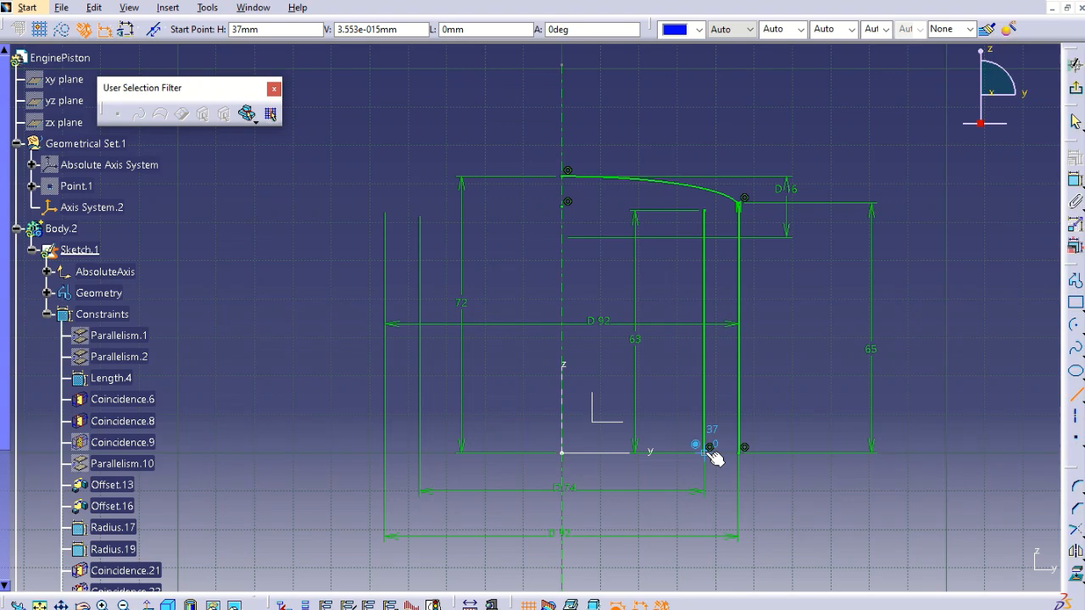
{"action": "left_click", "coordinate": [710, 449]}
{"action": "left_click", "coordinate": [742, 452]}
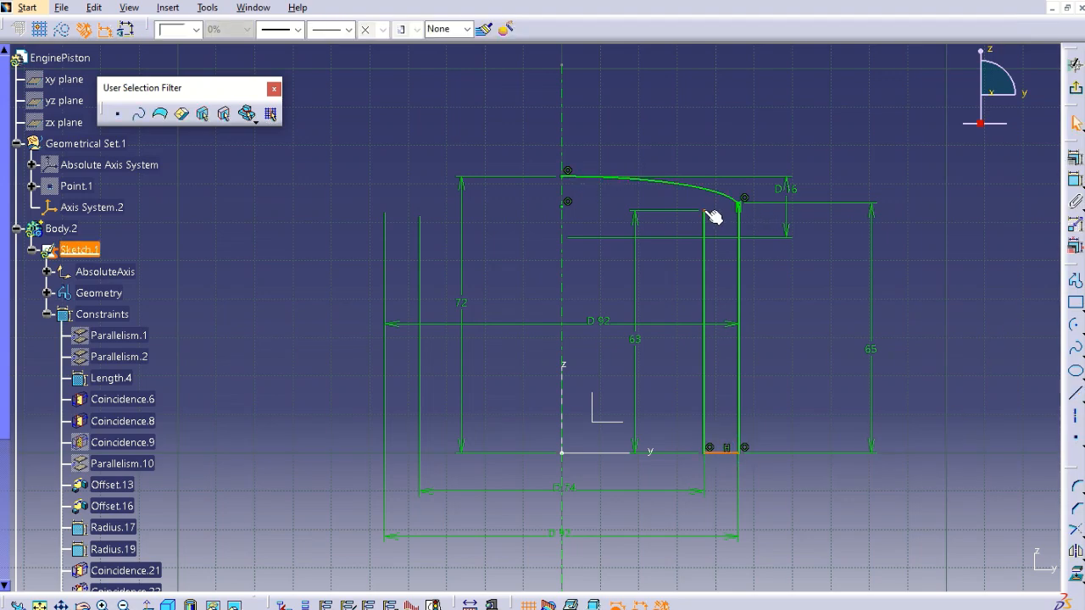
Draw a horizontal line from the upper end of the inner vertical line to the central axis.
{"action": "left_click", "coordinate": [1075, 393]}
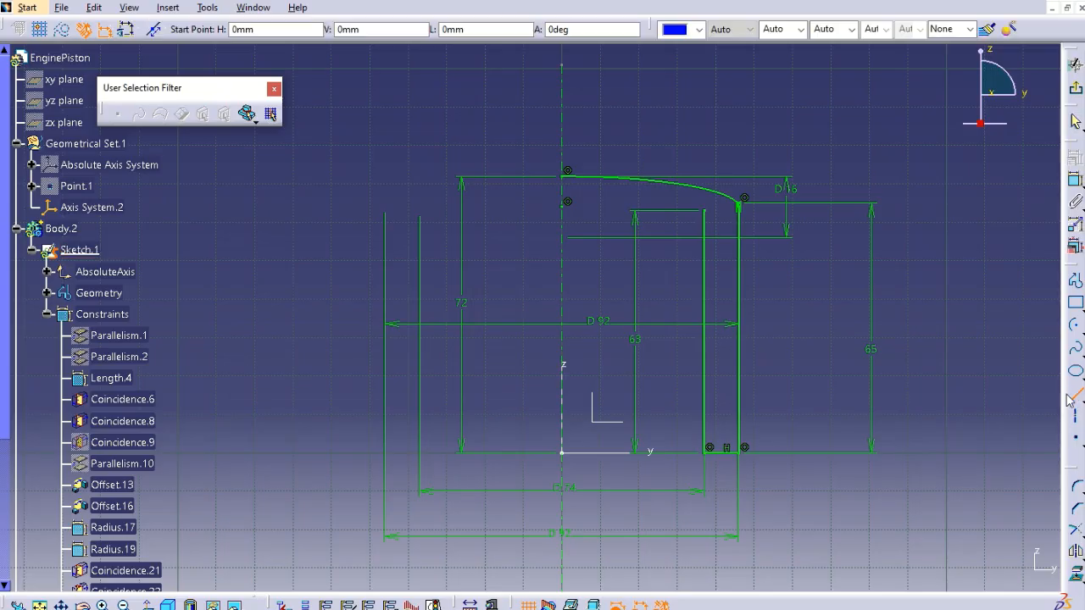
{"action": "left_click", "coordinate": [706, 211]}
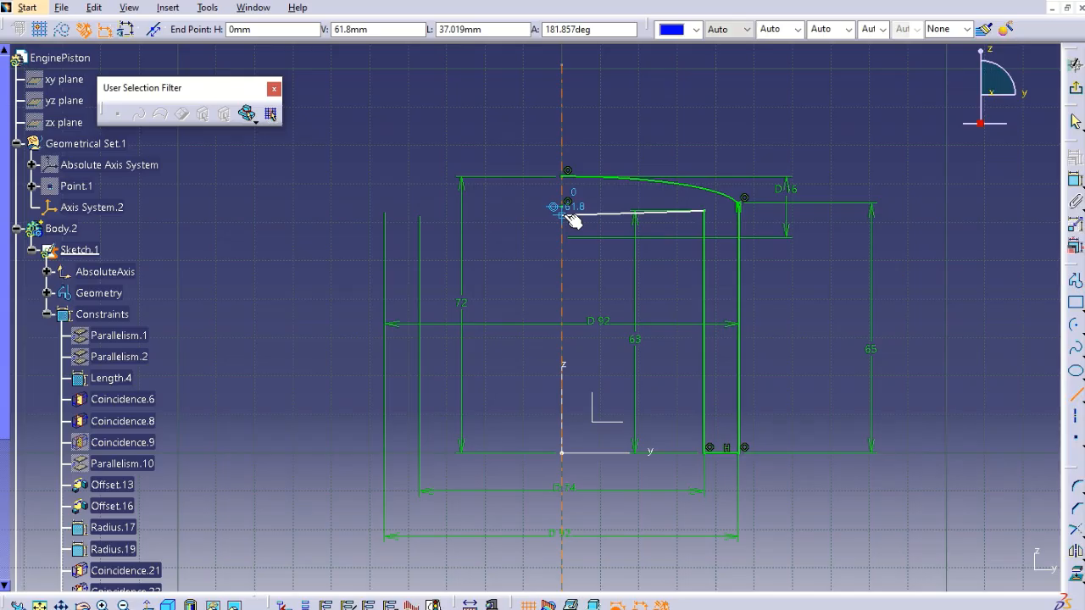
{"action": "left_click", "coordinate": [574, 218]}
{"action": "left_click", "coordinate": [564, 211]}
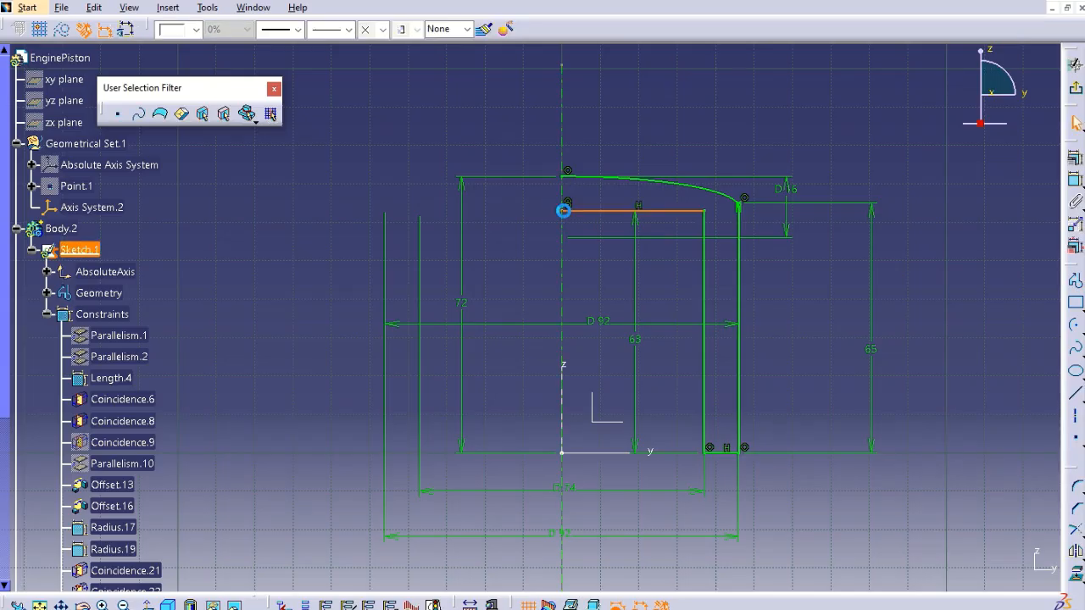
{"action": "left_click", "coordinate": [966, 453]}
Close the profile with a vertical line along the central axis, from the inner horizontal line up to the elliptical arc.
{"action": "mouse_move", "coordinate": [847, 317]}
{"action": "middle_mouse_down"}
{"action": "mouse_move", "coordinate": [966, 452]}
{"action": "mouse_move", "coordinate": [879, 376]}
{"action": "middle_mouse_up"}
{"action": "middle_click_drag", "start_coordinate": [789, 369], "coordinate": [484, 295]}
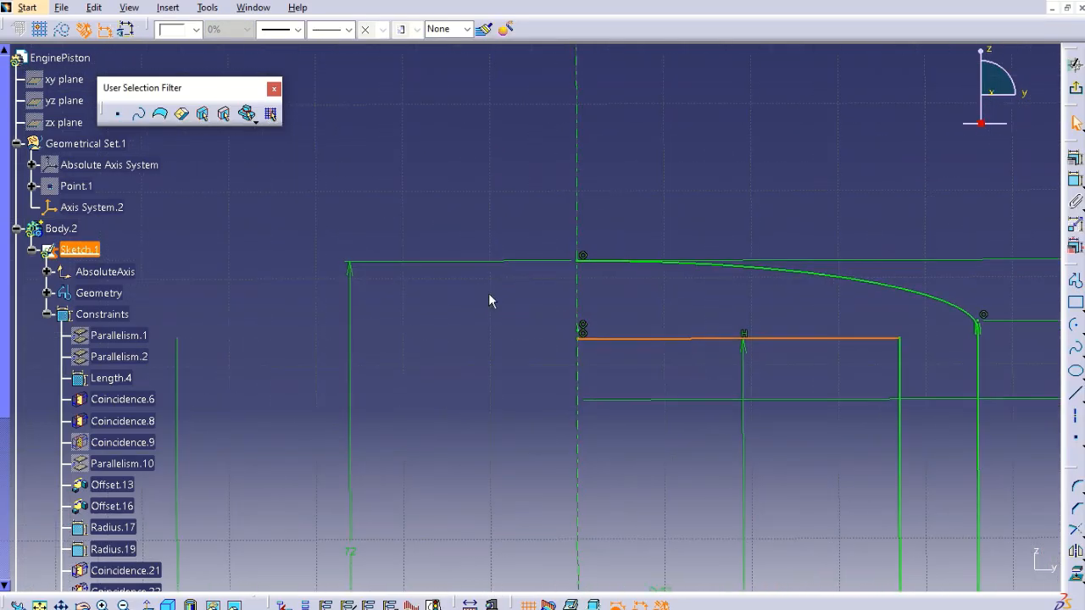
{"action": "left_click", "coordinate": [1075, 395]}
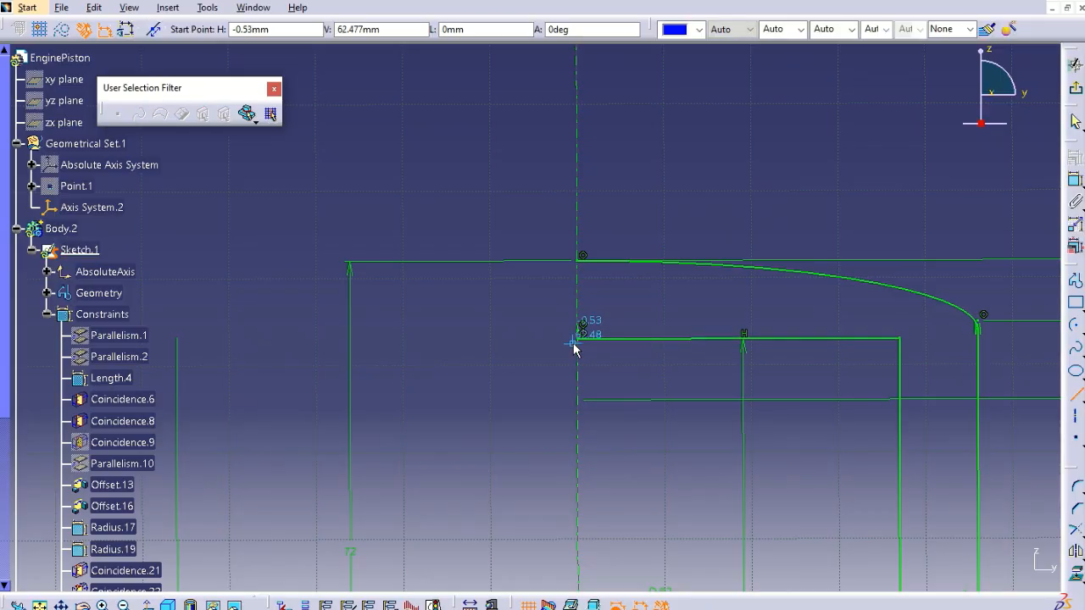
{"action": "left_click", "coordinate": [579, 254]}
{"action": "middle_click", "coordinate": [749, 196]}
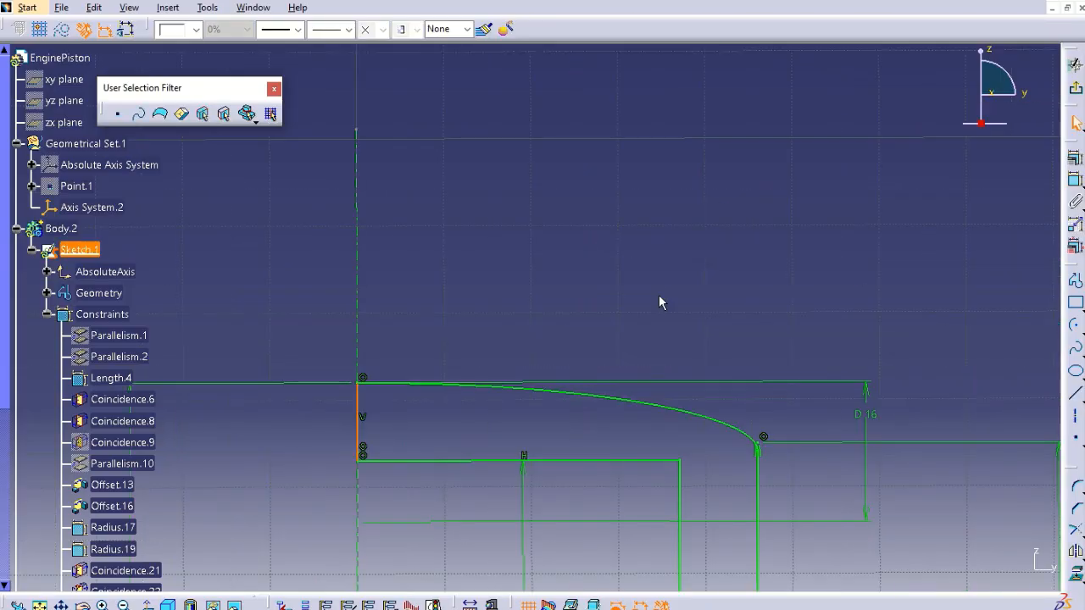
{"action": "left_click", "coordinate": [39, 605]}
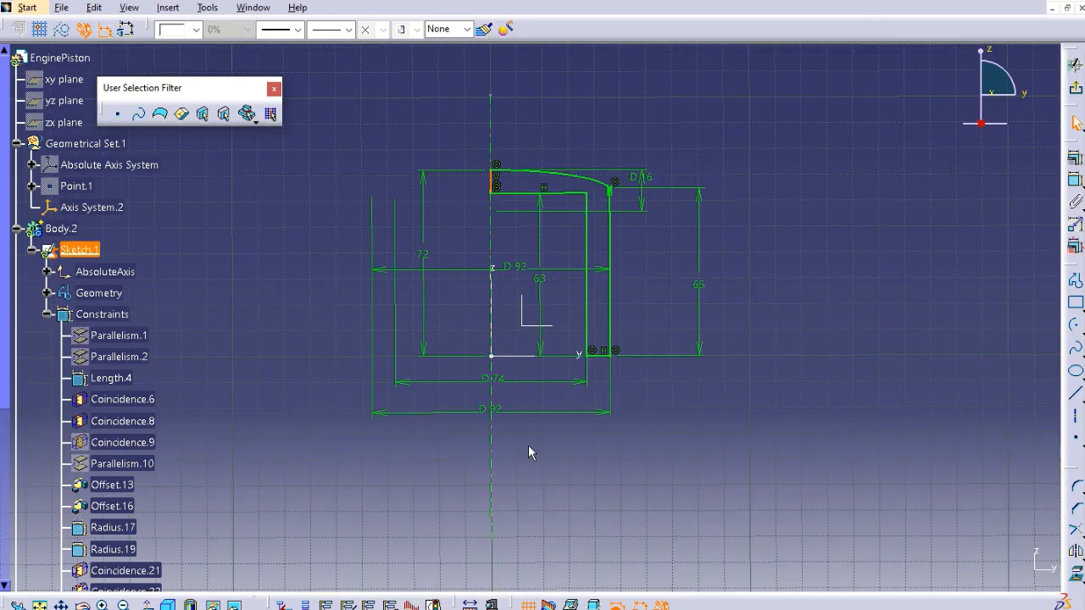
{"action": "left_click", "coordinate": [739, 477]}
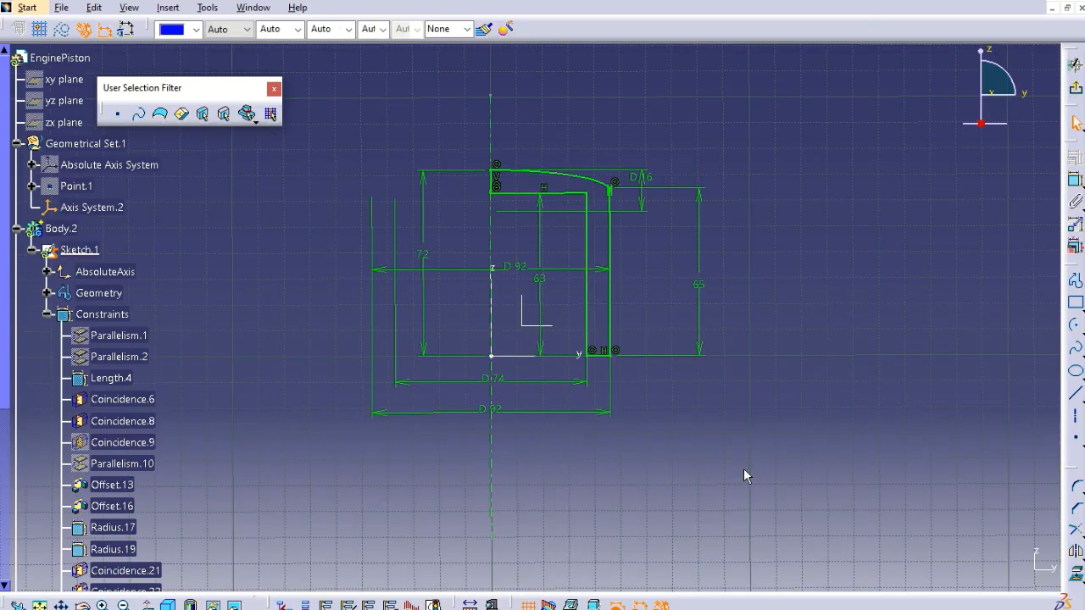
{"action": "mouse_move", "coordinate": [732, 462]}
{"action": "middle_mouse_down"}
{"action": "mouse_move", "coordinate": [836, 528]}
{"action": "mouse_move", "coordinate": [838, 508]}
{"action": "middle_mouse_up"}
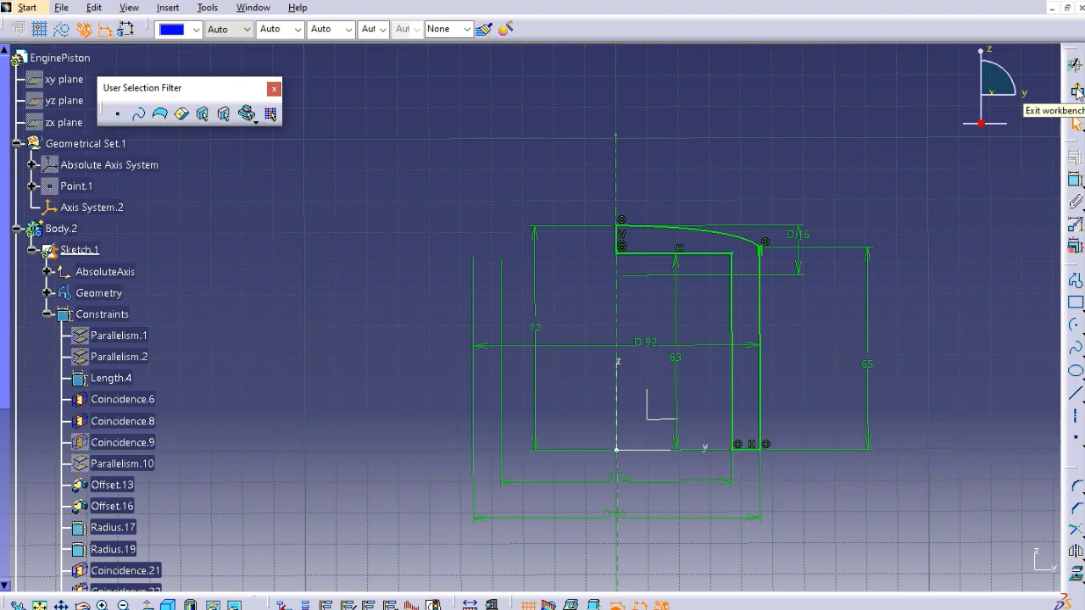
Move the 65 mm height dimension and the 16 mm minor-diameter dimension closer to the profile.
{"action": "left_click", "coordinate": [875, 343]}
{"action": "left_click_drag", "start_coordinate": [877, 344], "coordinate": [819, 286]}
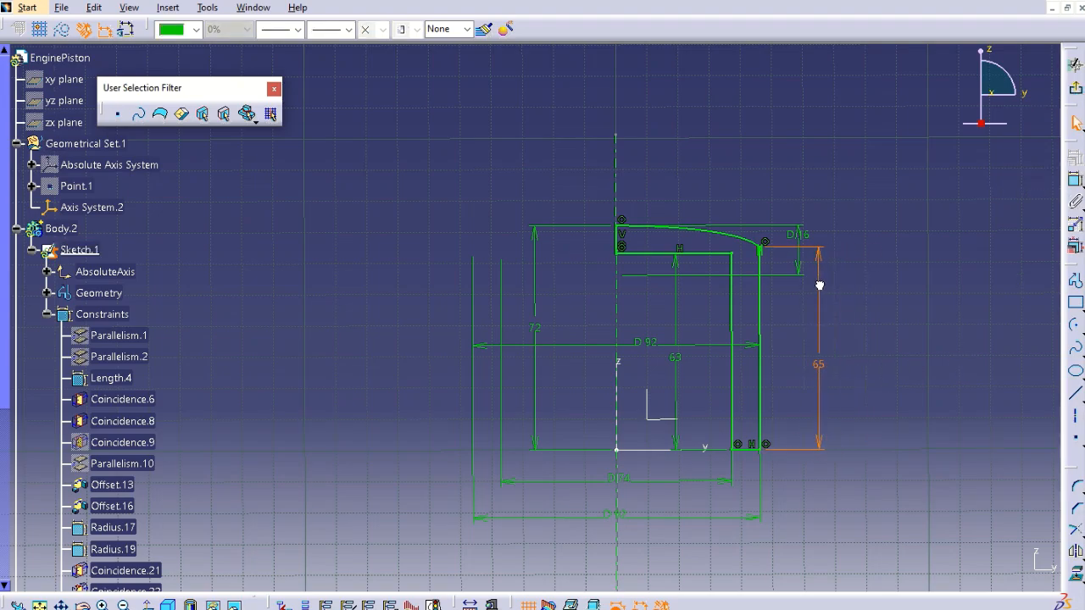
{"action": "left_click_drag", "start_coordinate": [812, 241], "coordinate": [787, 256]}
{"action": "left_click", "coordinate": [904, 239]}
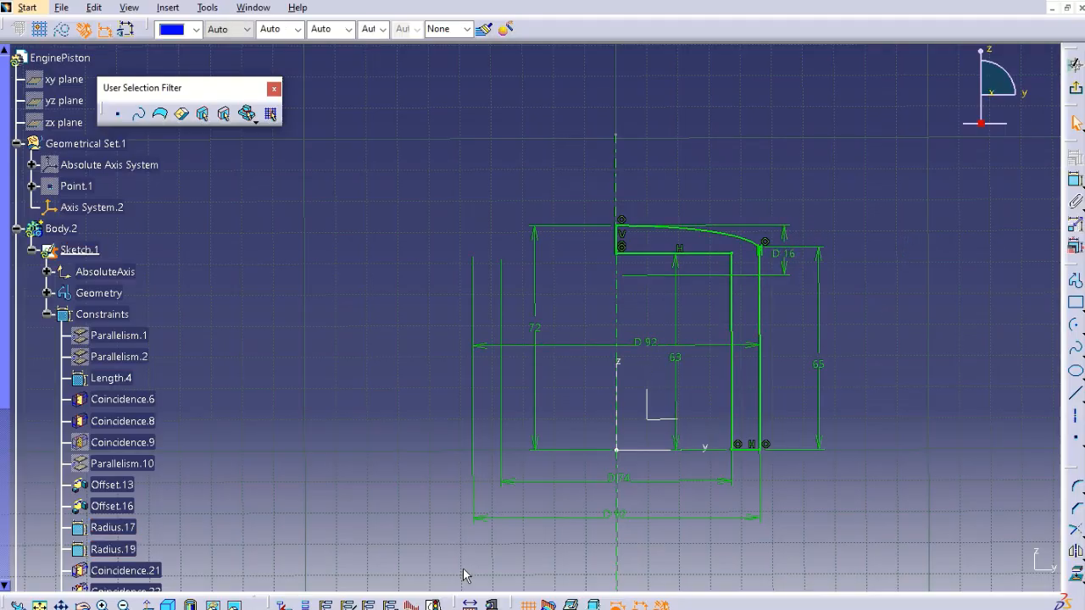
{"action": "left_click", "coordinate": [149, 605]}
{"action": "left_click", "coordinate": [149, 605]}
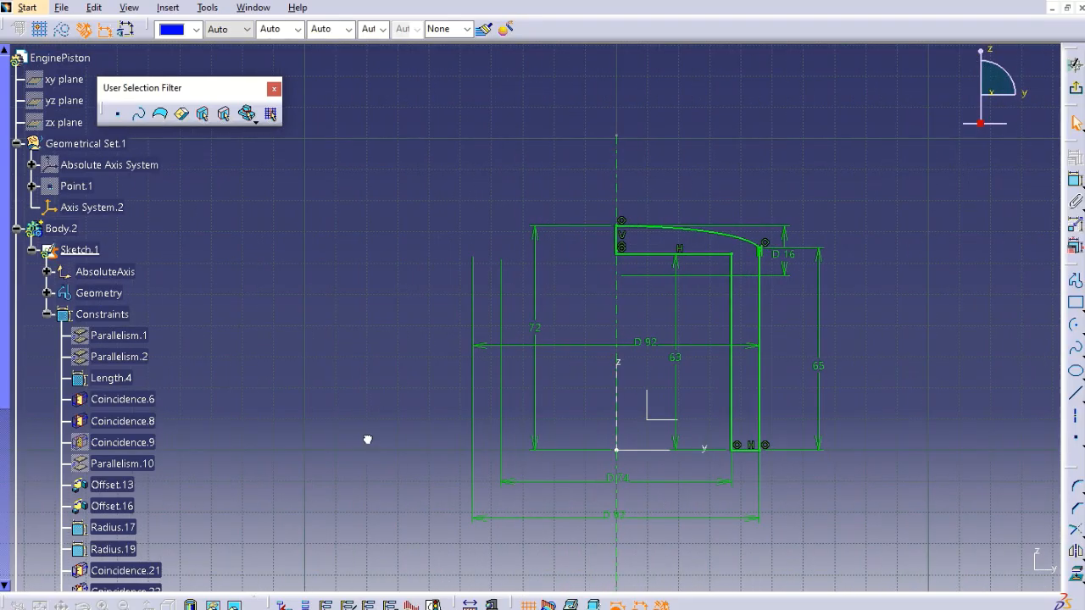
Exit the sketch, collapse its tree node and switch to the Part Design workbench.
{"action": "left_click", "coordinate": [1075, 91]}
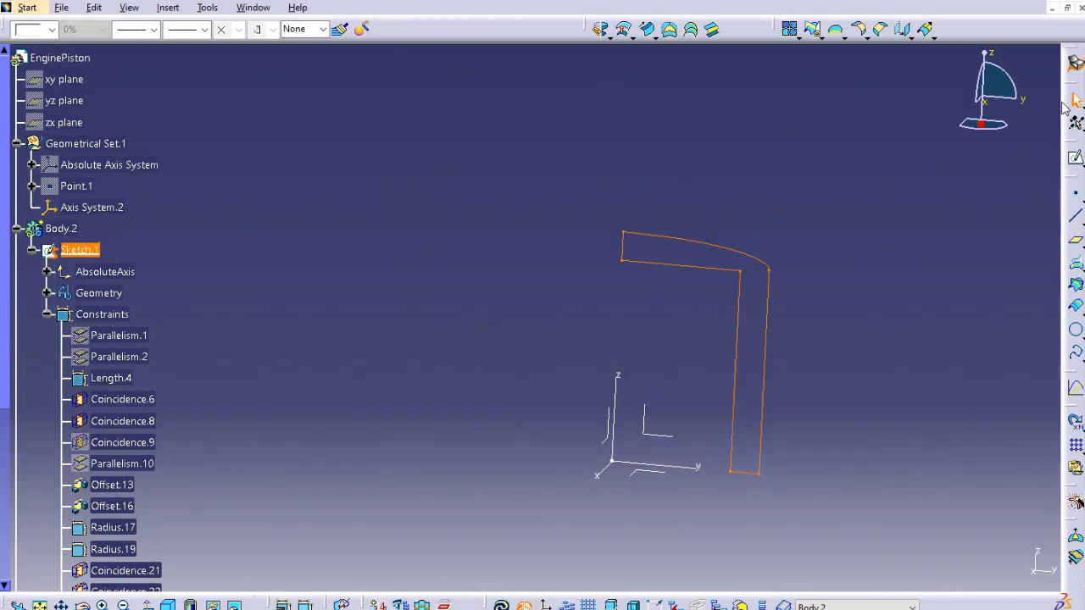
{"action": "left_click", "coordinate": [32, 250]}
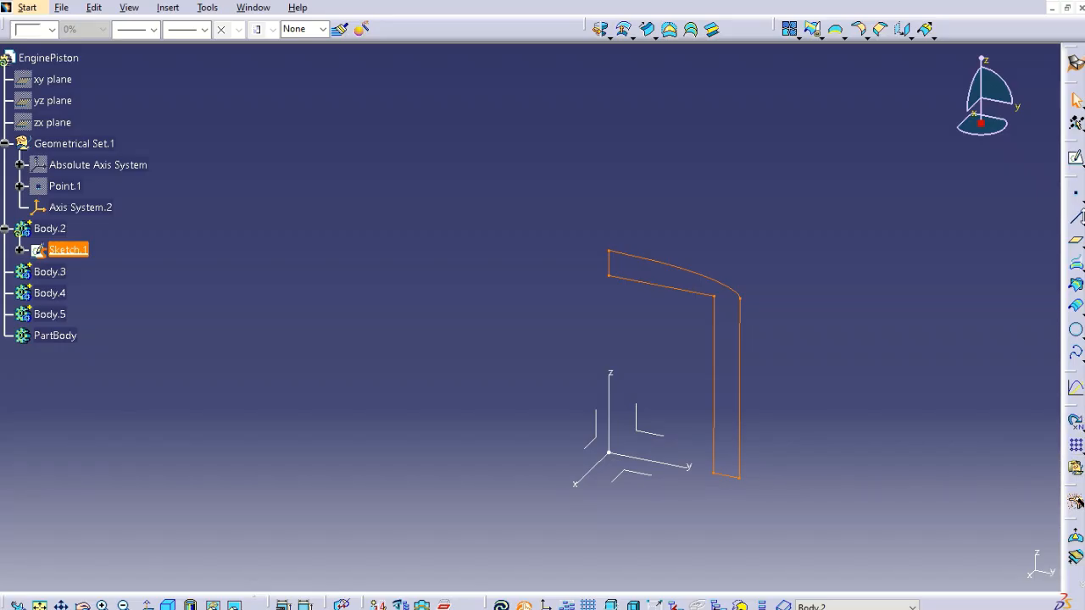
{"action": "left_click", "coordinate": [27, 9]}
{"action": "mouse_move", "coordinate": [72, 44]}
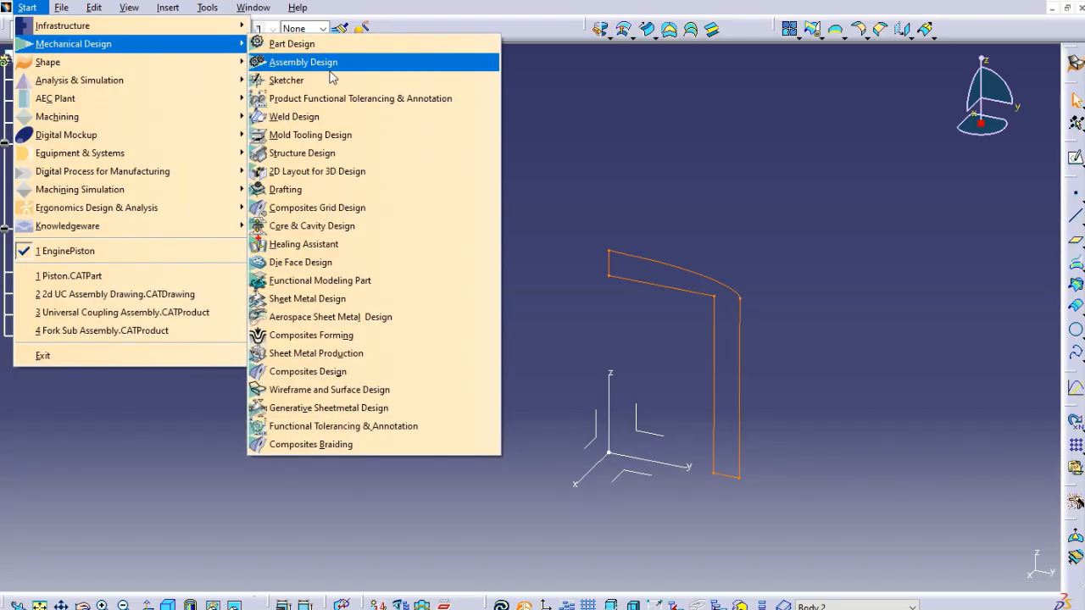
{"action": "left_click", "coordinate": [291, 43]}
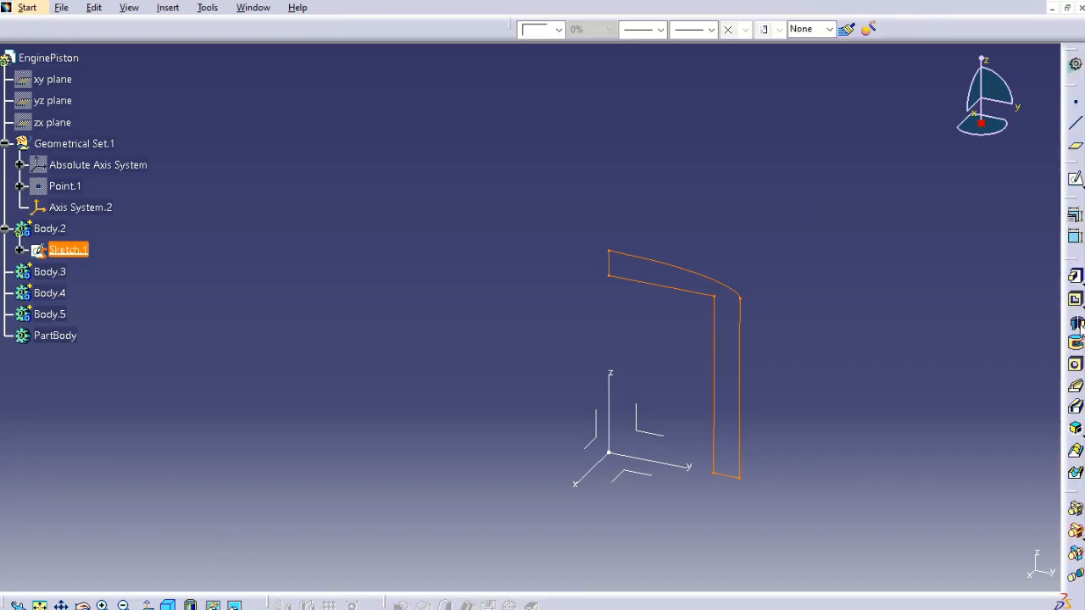
Revolve the piston profile 360 degrees about the sketch axis with the Shaft feature.
{"action": "left_click", "coordinate": [1077, 322]}
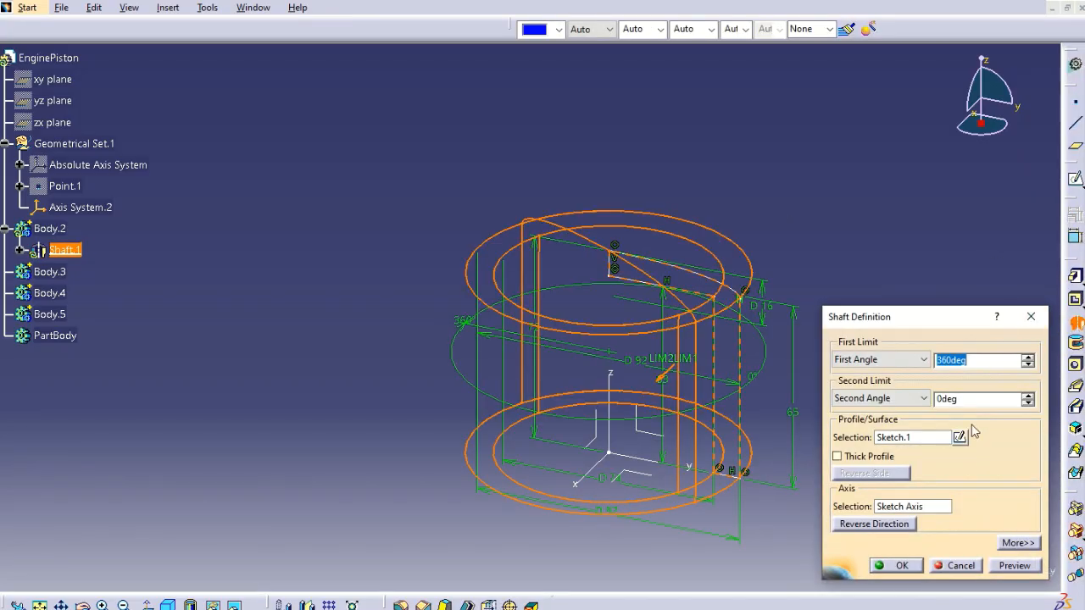
{"action": "left_click", "coordinate": [1014, 565]}
{"action": "left_click", "coordinate": [901, 565]}
{"action": "middle_click_drag", "start_coordinate": [859, 477], "coordinate": [523, 416]}
{"action": "left_click", "coordinate": [829, 335]}
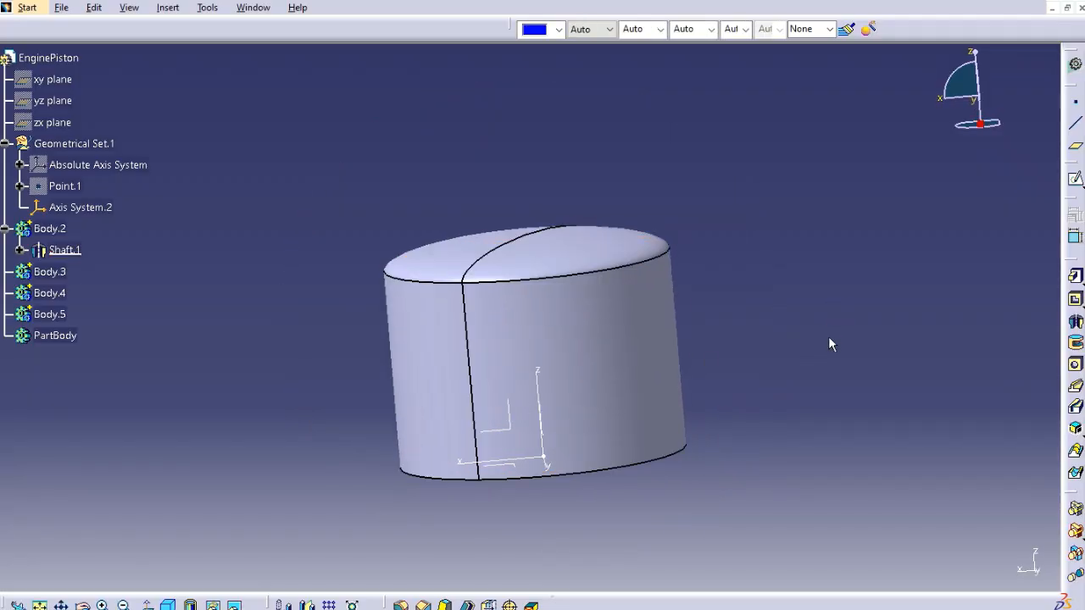
Define Geometrical Set.1 as the work object.
{"action": "left_click", "coordinate": [102, 149]}
{"action": "right_click", "coordinate": [105, 149]}
{"action": "left_click", "coordinate": [168, 251]}
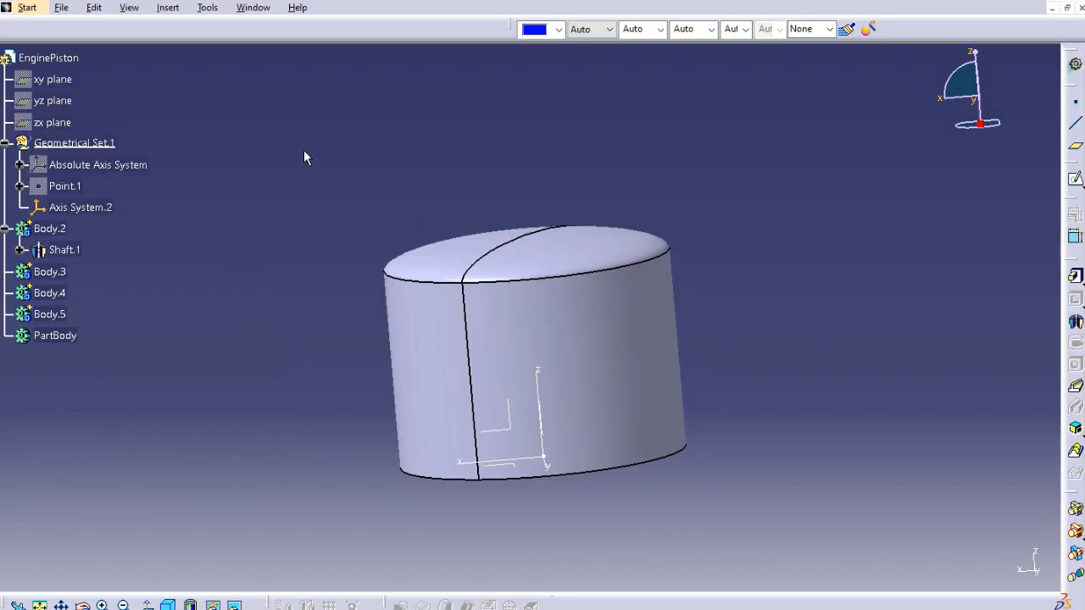
Create a reference plane offset 23.5 mm from the ZX plane of Axis System.2.
{"action": "left_click", "coordinate": [1079, 149]}
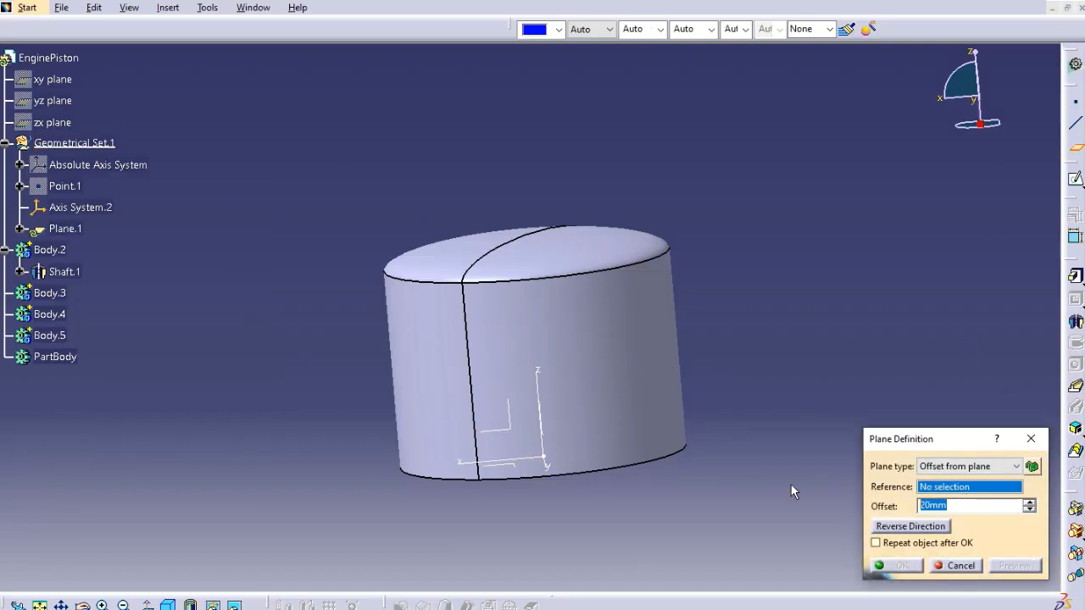
{"action": "type", "text": "2"}
{"action": "key", "text": "Tab"}
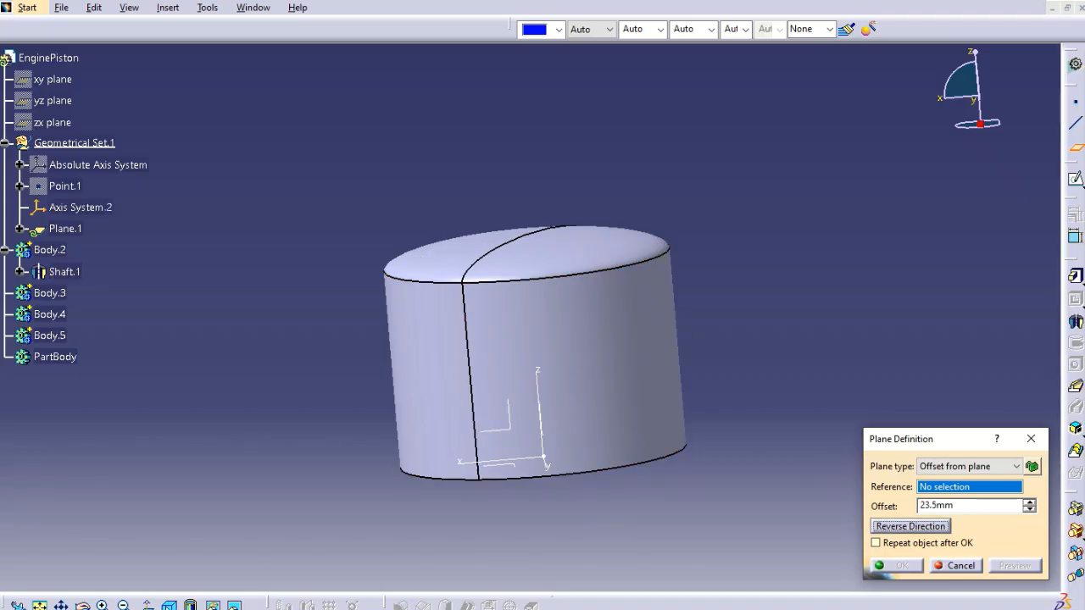
{"action": "left_click", "coordinate": [168, 605]}
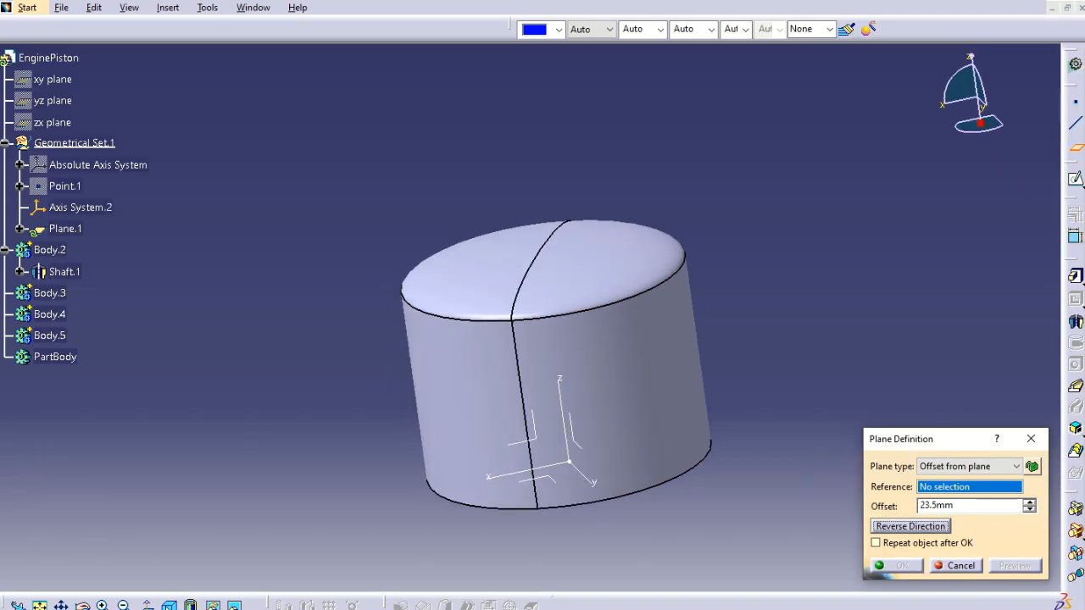
{"action": "left_click", "coordinate": [575, 451]}
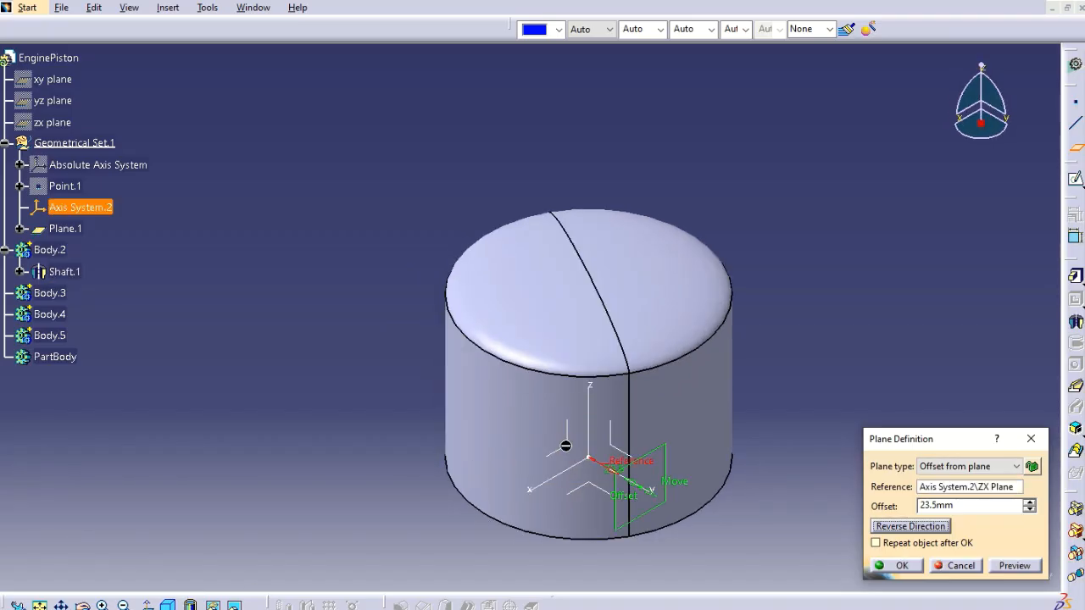
{"action": "left_click", "coordinate": [903, 567]}
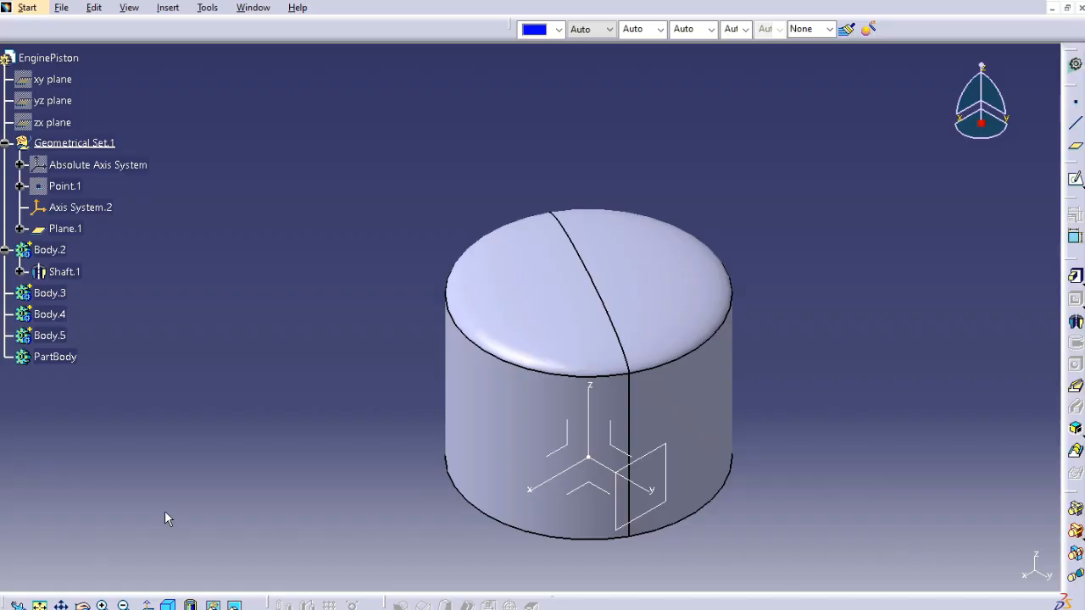
Create a second reference plane offset 46 mm from the ZX plane of Axis System.2.
{"action": "left_click", "coordinate": [1074, 146]}
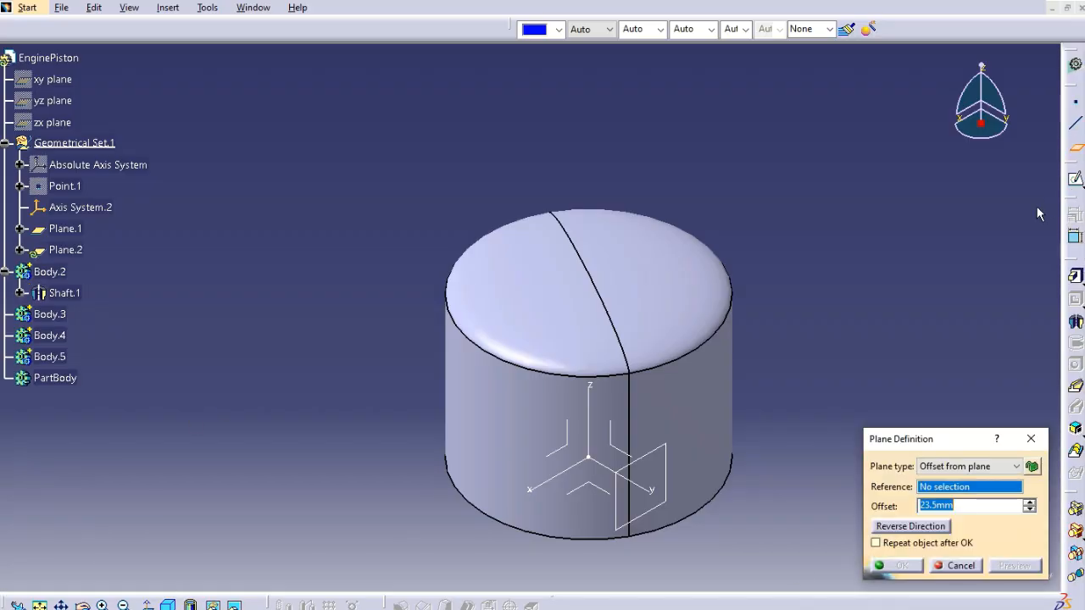
{"action": "left_click", "coordinate": [570, 449]}
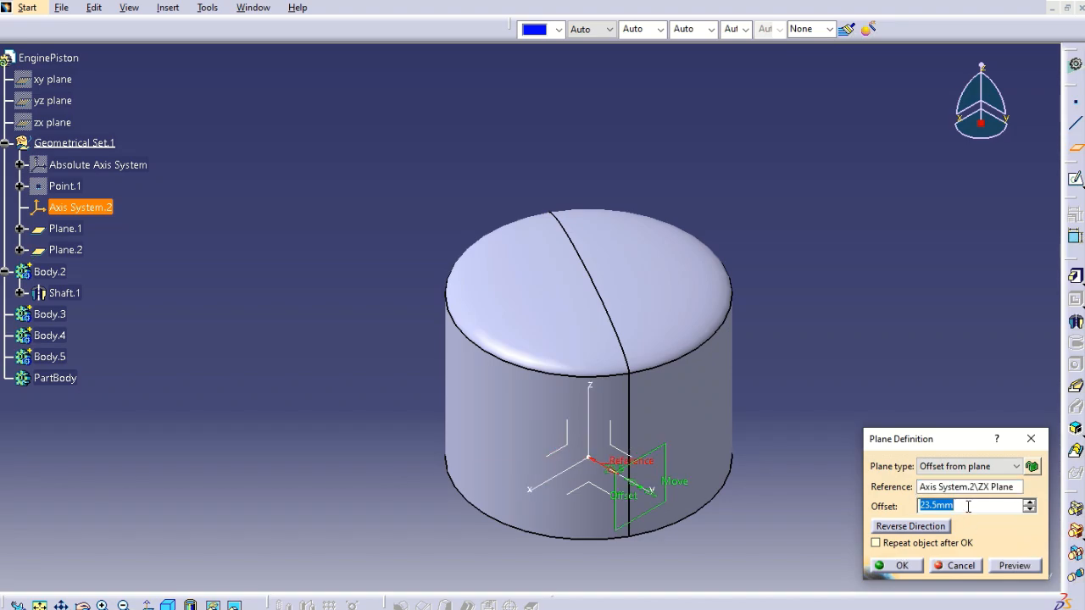
{"action": "type", "text": "46"}
{"action": "key", "text": "Tab"}
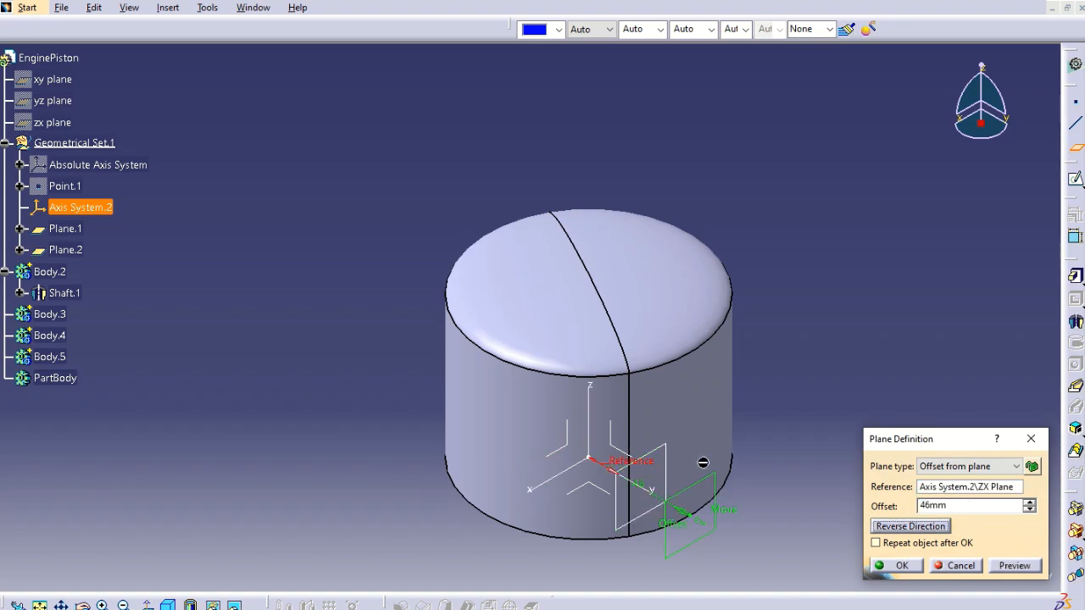
{"action": "left_click", "coordinate": [882, 563]}
{"action": "middle_click_drag", "start_coordinate": [551, 475], "coordinate": [779, 392]}
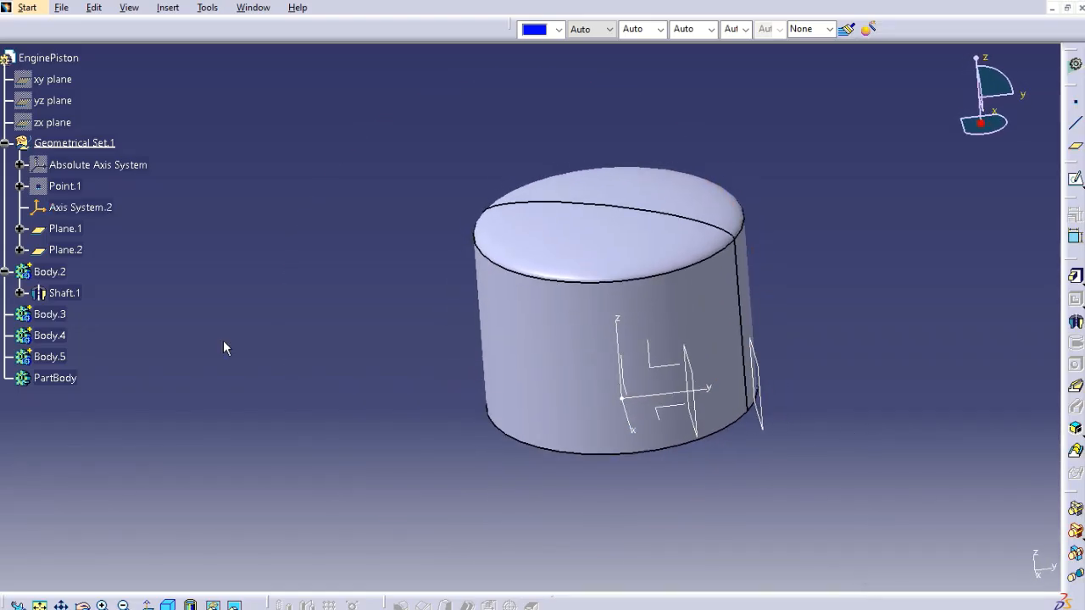
{"action": "right_click", "coordinate": [55, 317]}
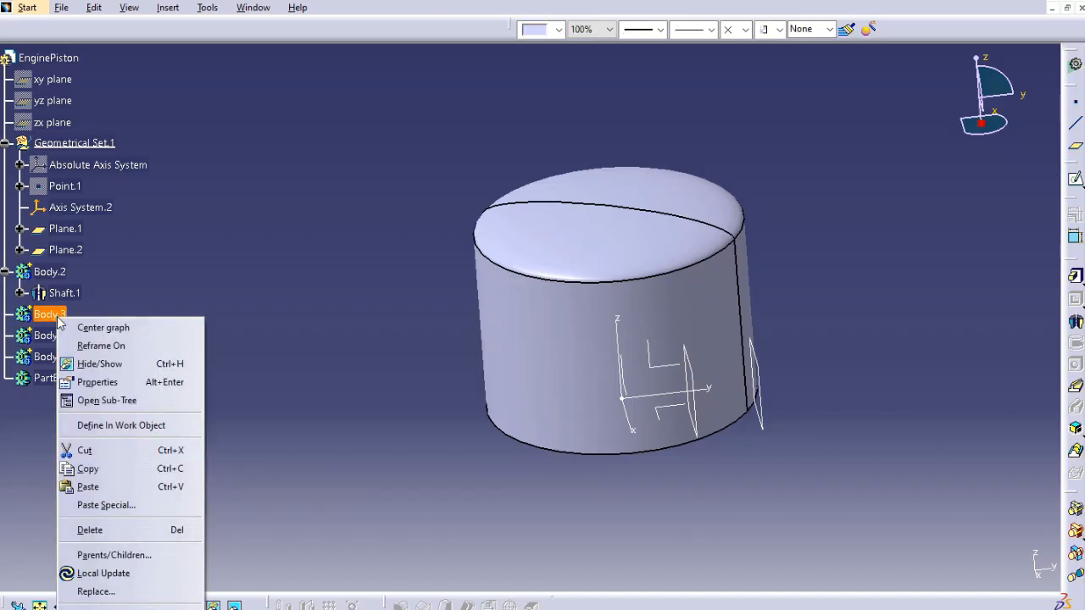
{"action": "left_click", "coordinate": [108, 276]}
{"action": "left_click", "coordinate": [58, 273]}
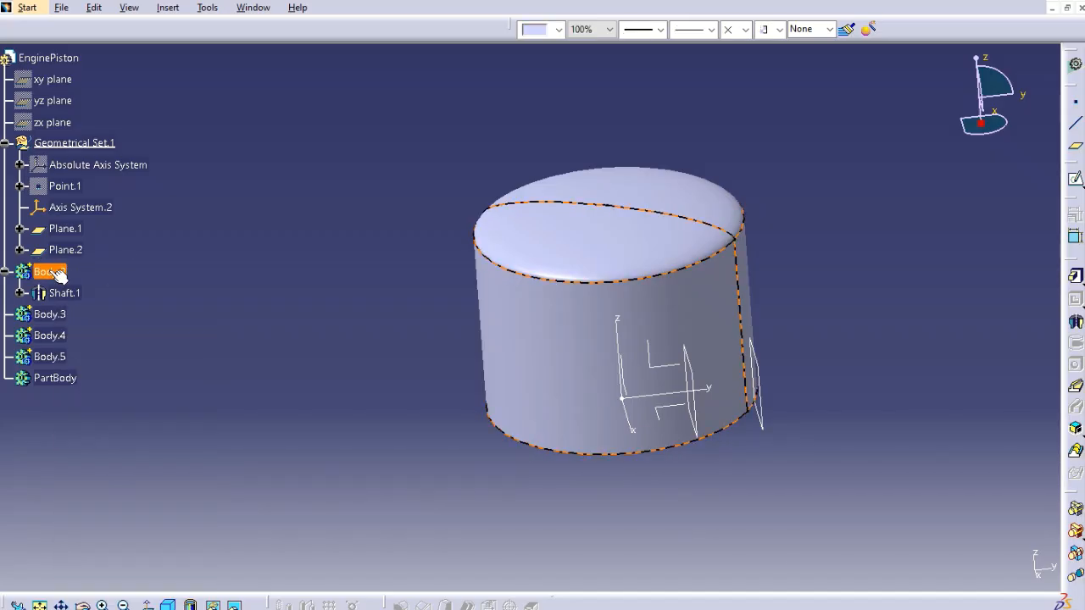
{"action": "right_click", "coordinate": [58, 272]}
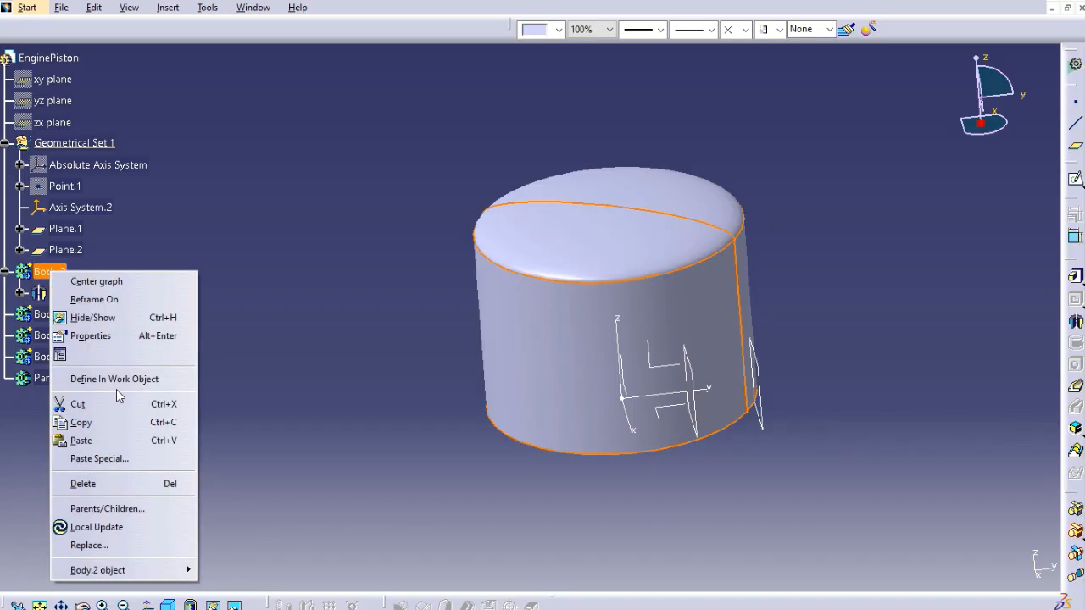
{"action": "mouse_move", "coordinate": [164, 573]}
{"action": "left_click", "coordinate": [296, 368]}
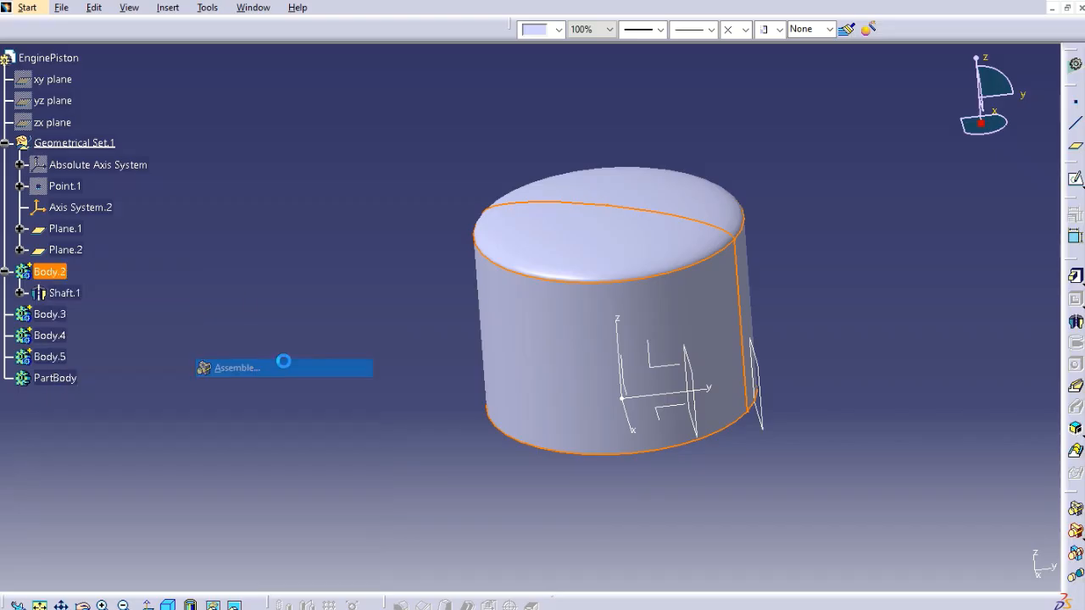
{"action": "left_click", "coordinate": [56, 378]}
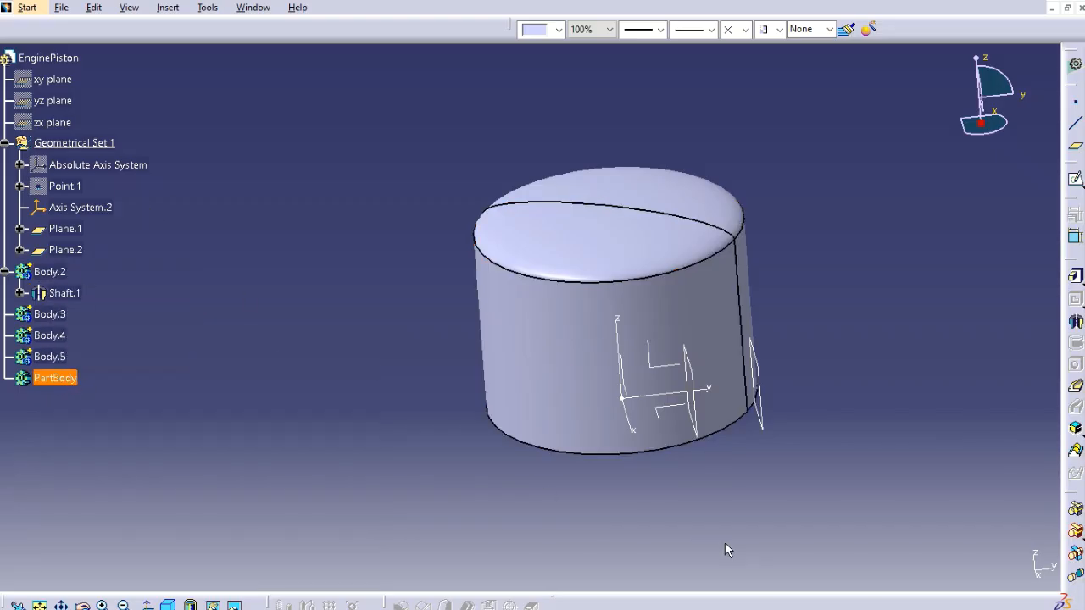
{"action": "left_click", "coordinate": [172, 395]}
{"action": "right_click", "coordinate": [59, 275]}
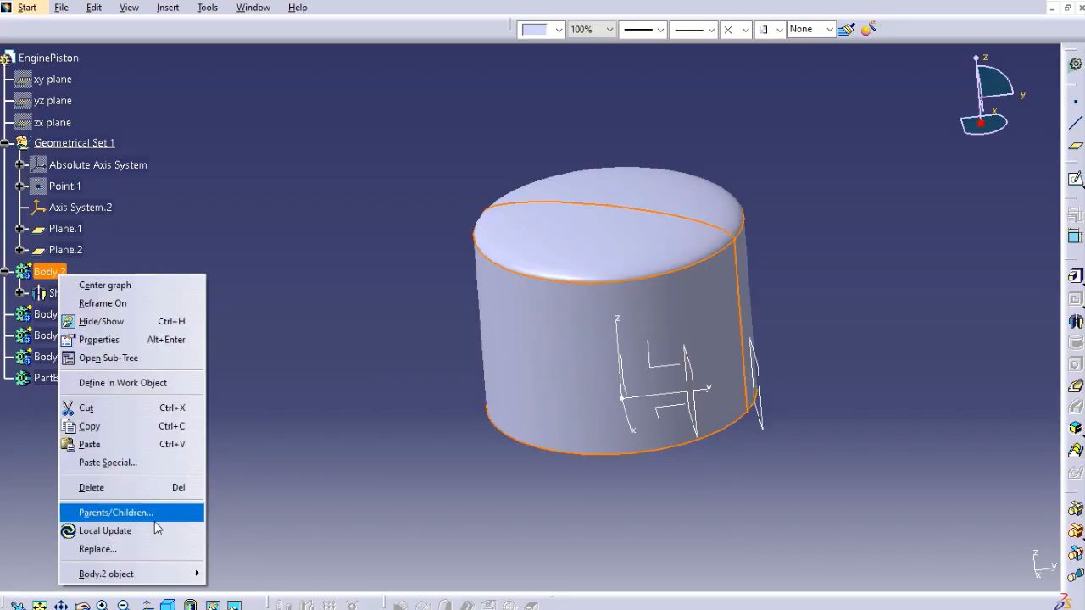
{"action": "mouse_move", "coordinate": [161, 583]}
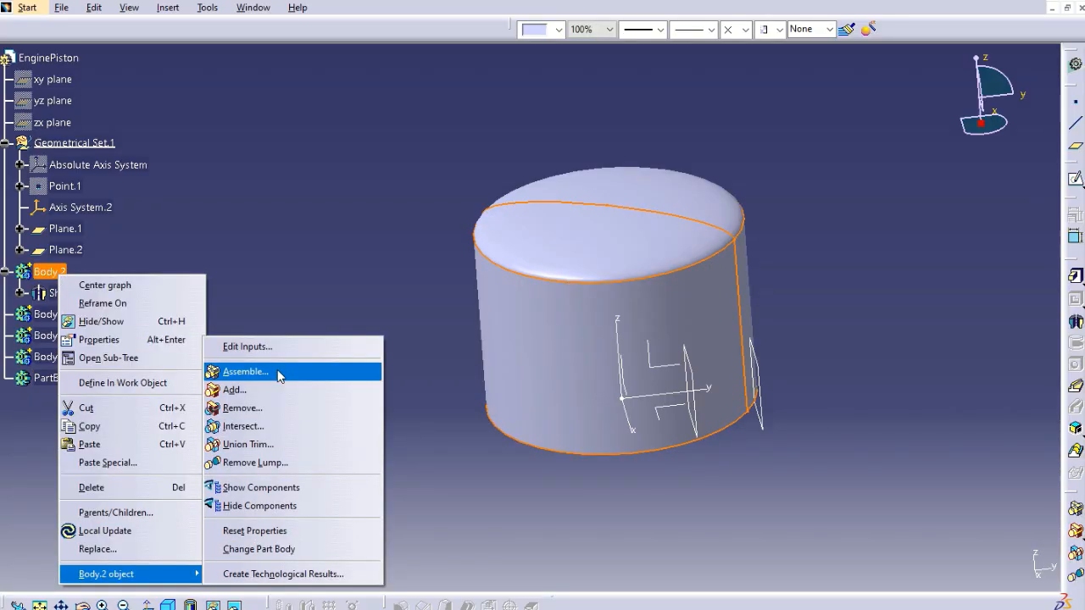
{"action": "left_click", "coordinate": [56, 378]}
{"action": "left_click", "coordinate": [234, 412]}
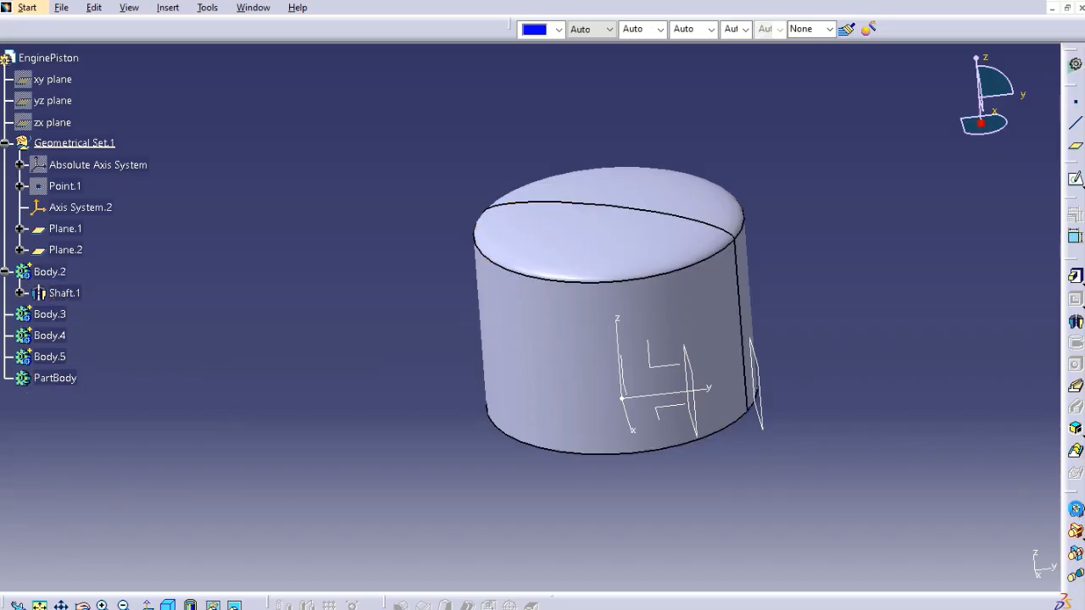
Define Body.2 as the work object and assemble it into PartBody.
{"action": "left_click", "coordinate": [50, 272]}
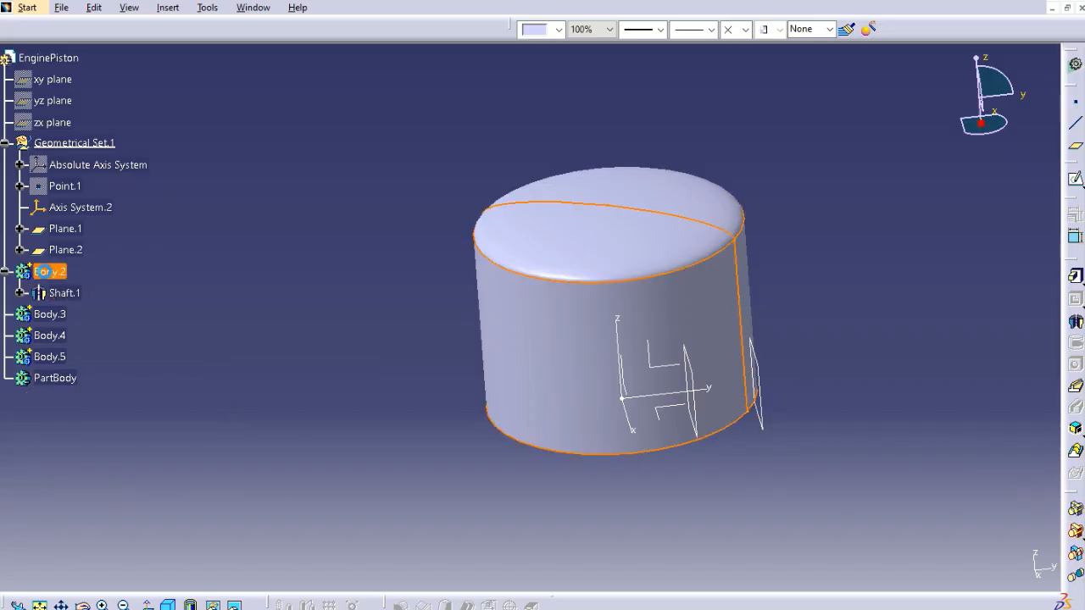
{"action": "right_click", "coordinate": [52, 272]}
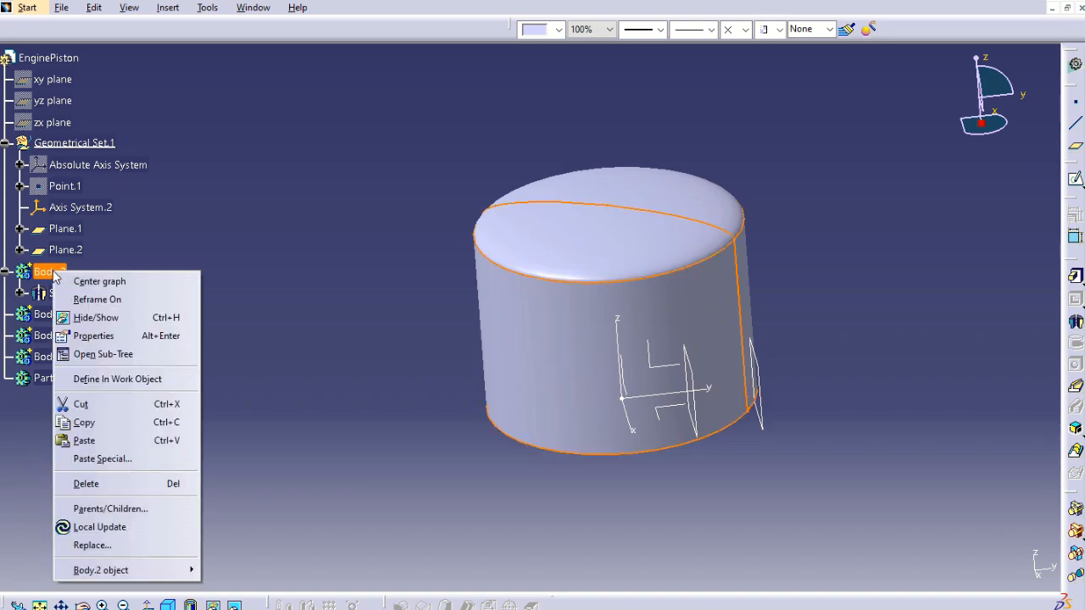
{"action": "left_click", "coordinate": [130, 379]}
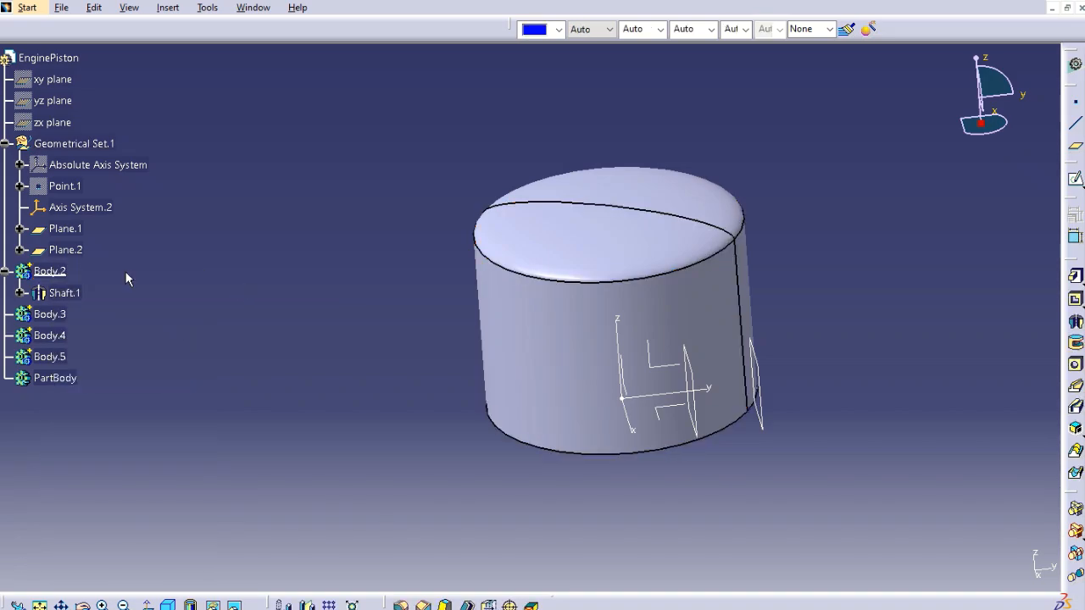
{"action": "left_click", "coordinate": [47, 273]}
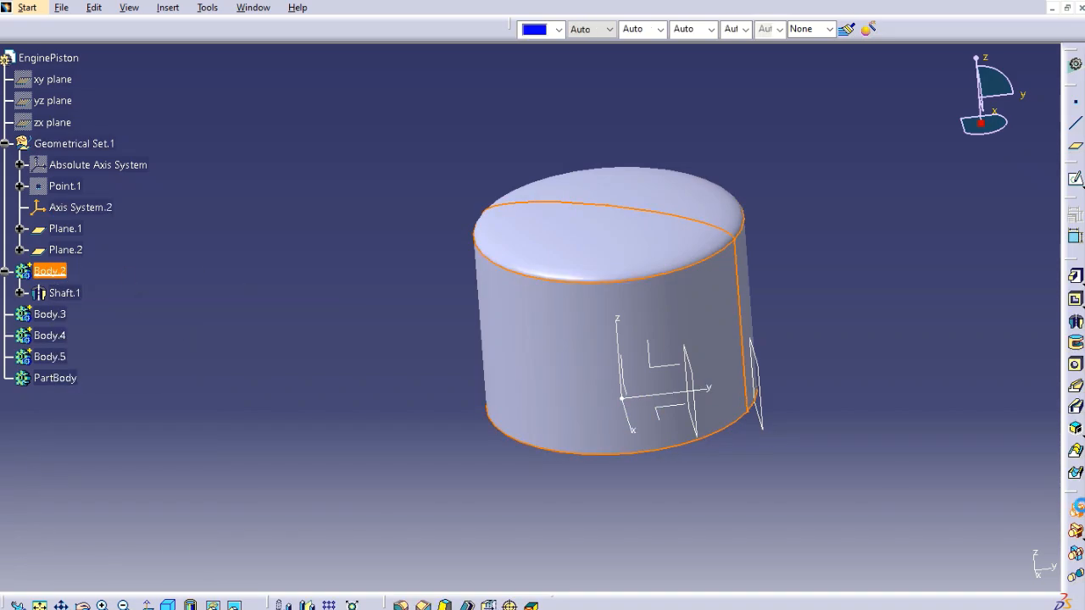
{"action": "left_click", "coordinate": [1074, 509]}
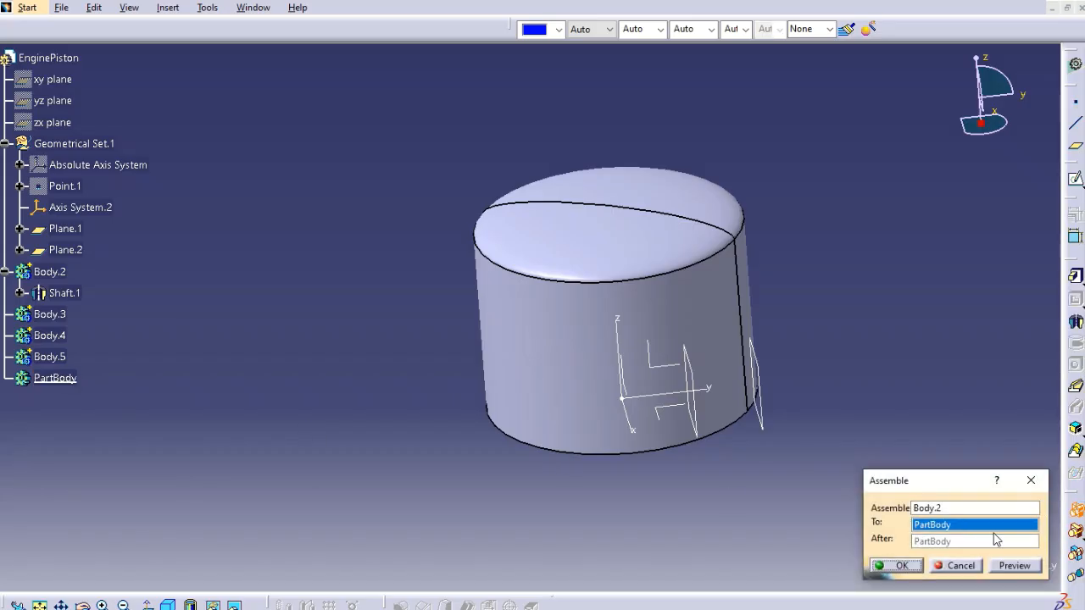
{"action": "left_click", "coordinate": [901, 566]}
Define Body.3 as the work object and open a sketch on the 23.5 mm offset plane.
{"action": "middle_click_drag", "start_coordinate": [886, 477], "coordinate": [717, 411]}
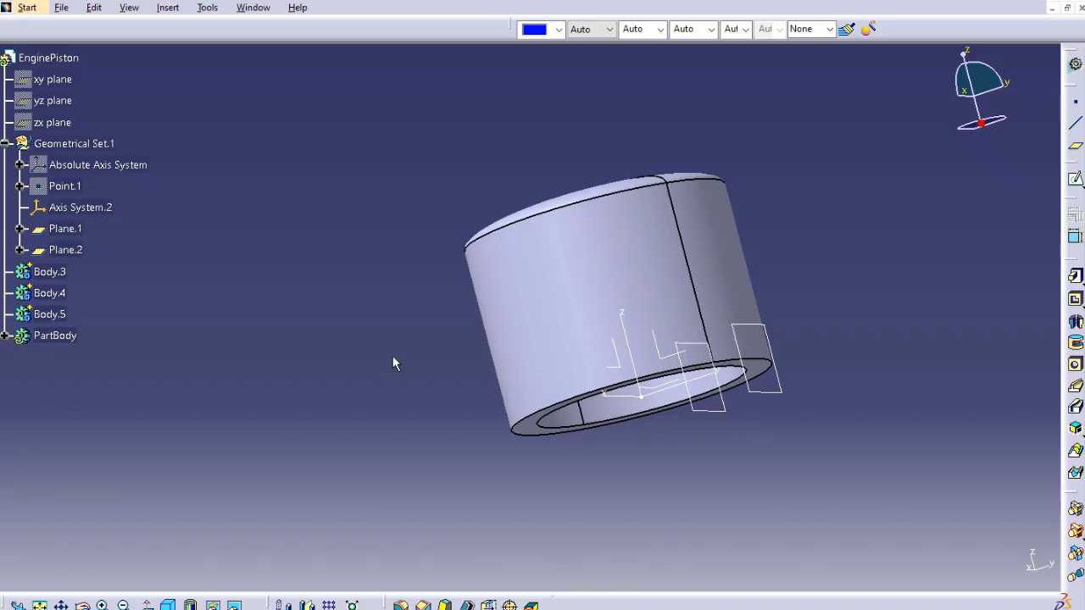
{"action": "left_click", "coordinate": [53, 273]}
{"action": "right_click", "coordinate": [53, 274]}
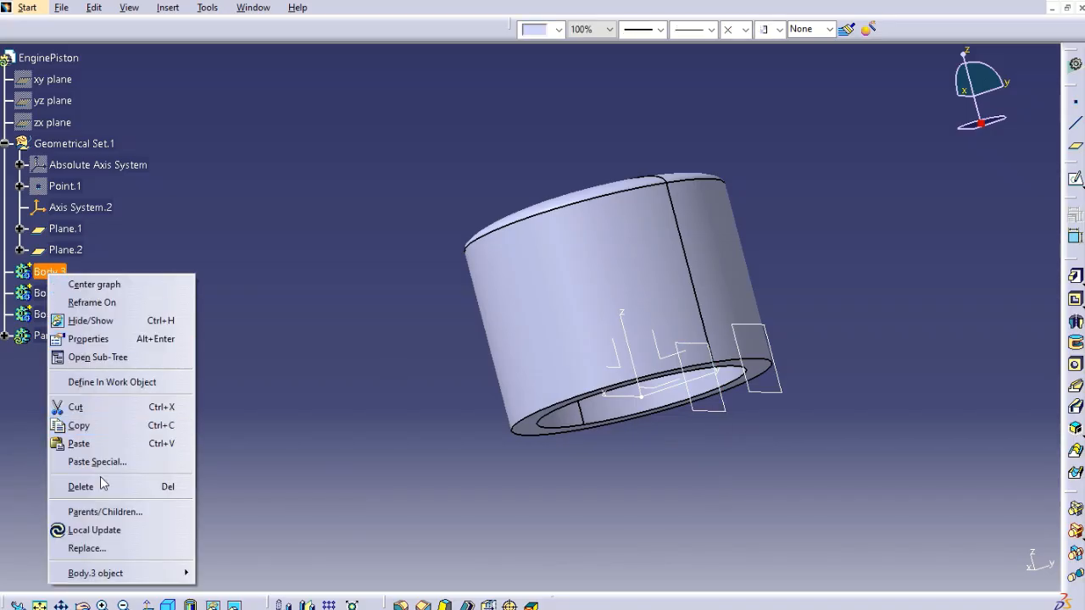
{"action": "left_click", "coordinate": [123, 384]}
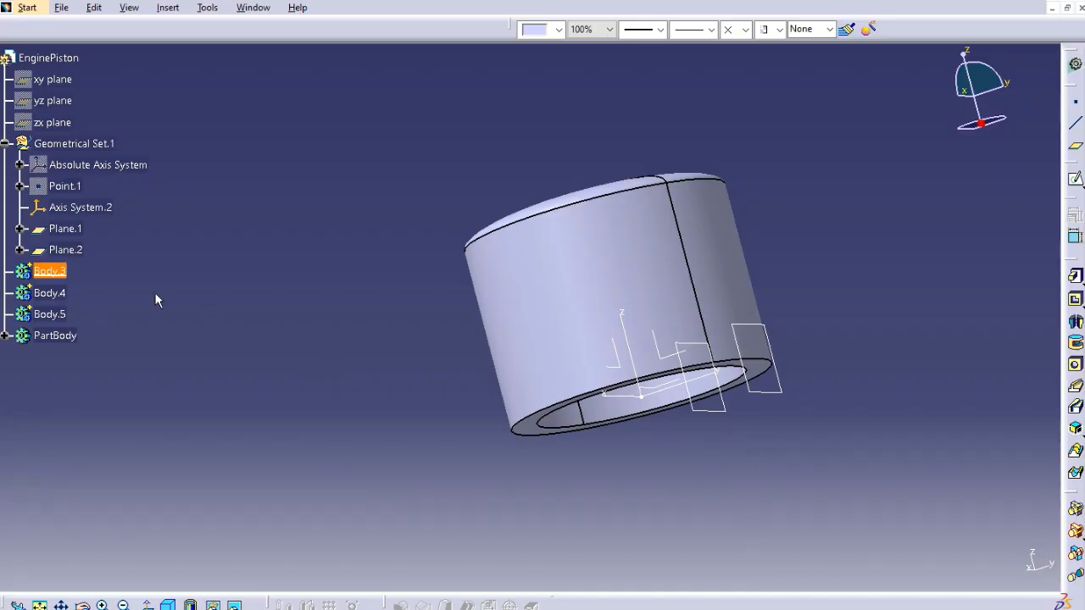
{"action": "left_click", "coordinate": [1075, 179]}
{"action": "left_click", "coordinate": [727, 413]}
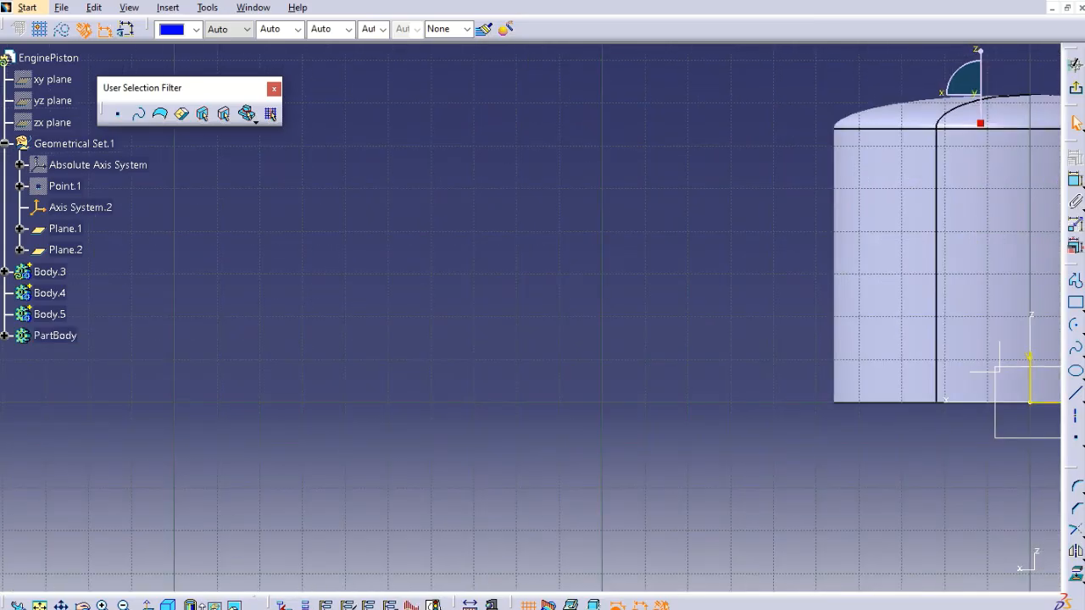
{"action": "left_click", "coordinate": [39, 605]}
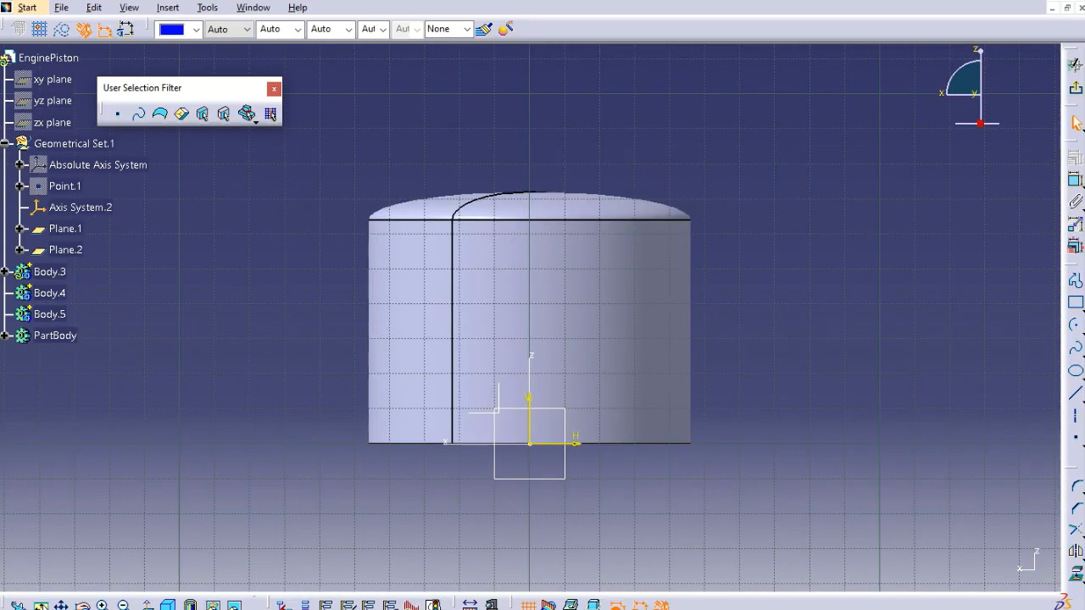
Sketch two separate circles to the right of the piston outline, the lower one about 29 mm in diameter.
{"action": "left_click", "coordinate": [1076, 328]}
{"action": "left_click", "coordinate": [950, 345]}
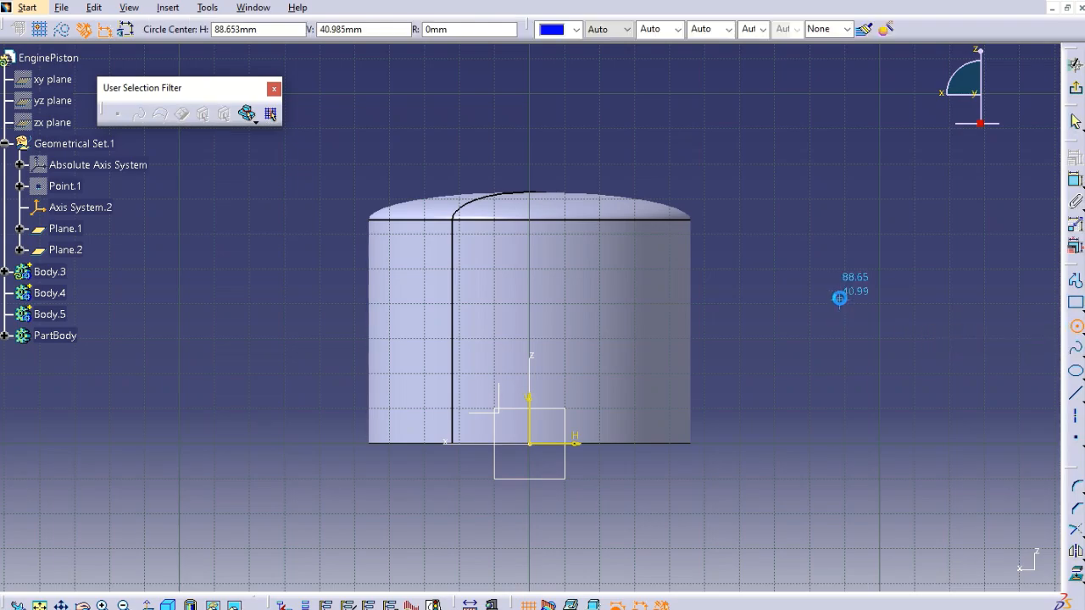
{"action": "left_click", "coordinate": [844, 246]}
{"action": "left_click", "coordinate": [903, 246]}
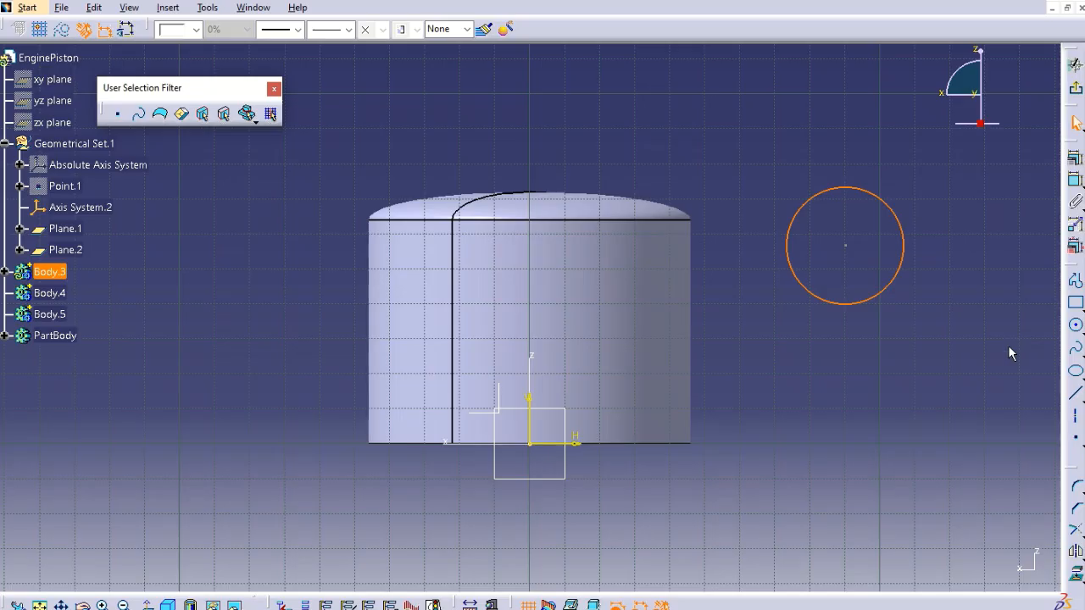
{"action": "left_click", "coordinate": [1076, 326]}
{"action": "left_click", "coordinate": [945, 367]}
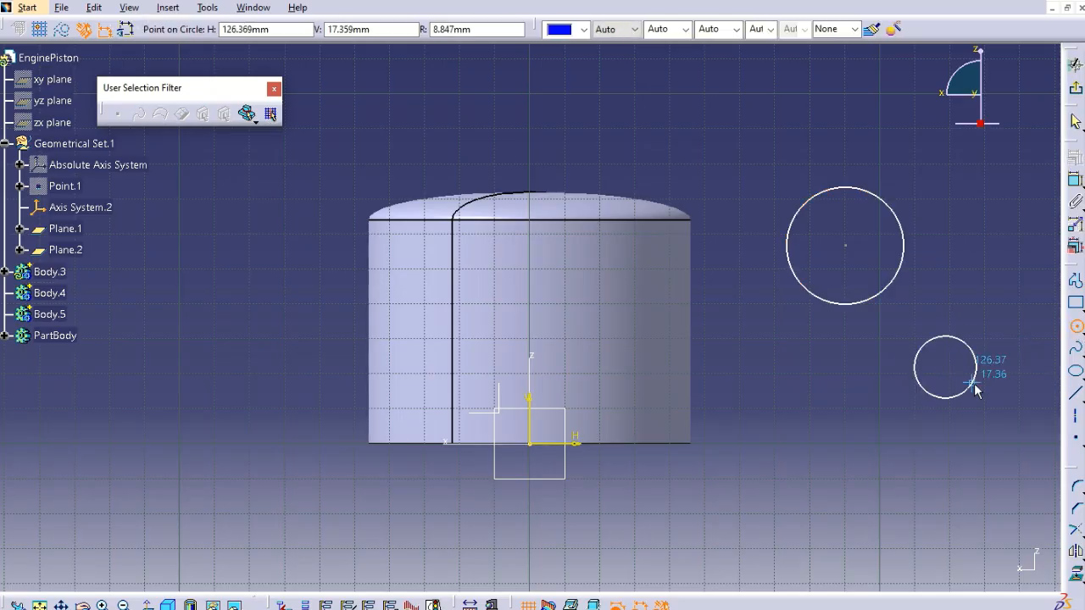
{"action": "left_click", "coordinate": [990, 391]}
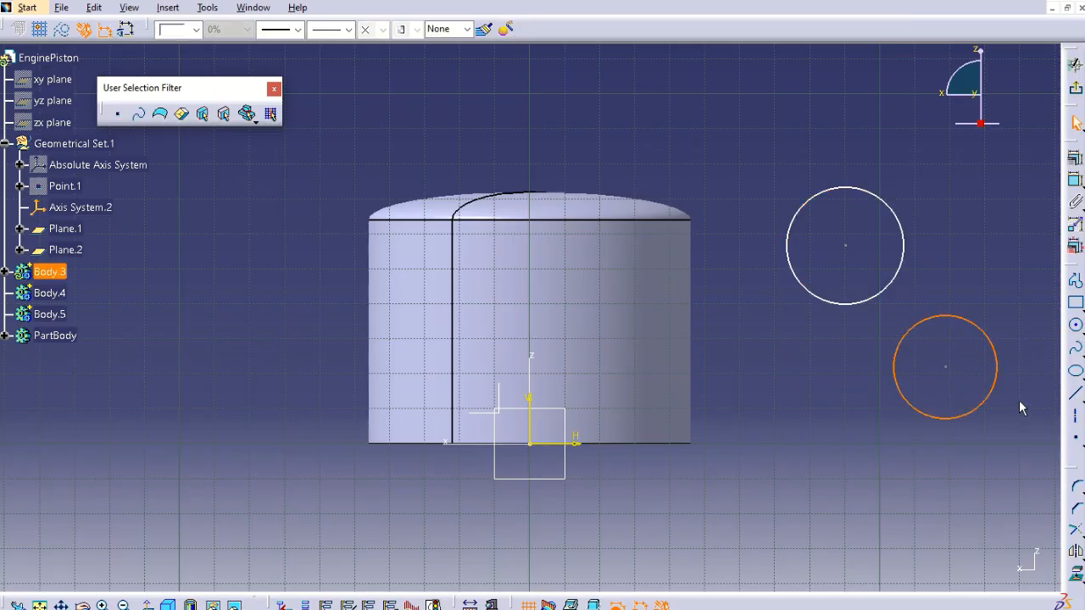
Dimension the lower circle's diameter and set it to 22 mm.
{"action": "left_click", "coordinate": [1075, 179]}
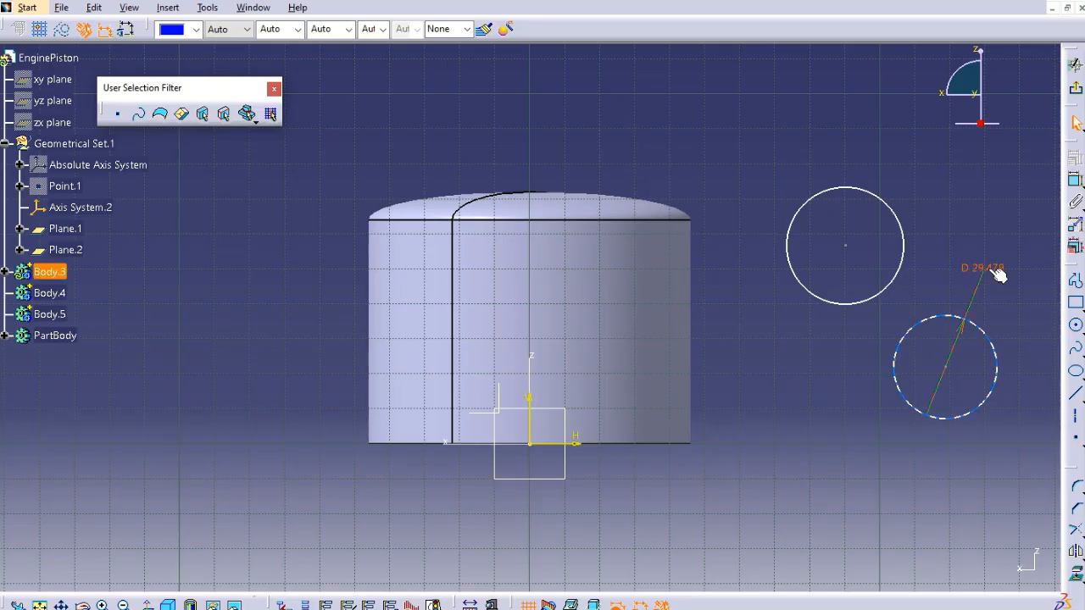
{"action": "left_click", "coordinate": [987, 268]}
{"action": "double_click", "coordinate": [982, 268]}
{"action": "type", "text": "22"}
{"action": "key", "text": "Return"}
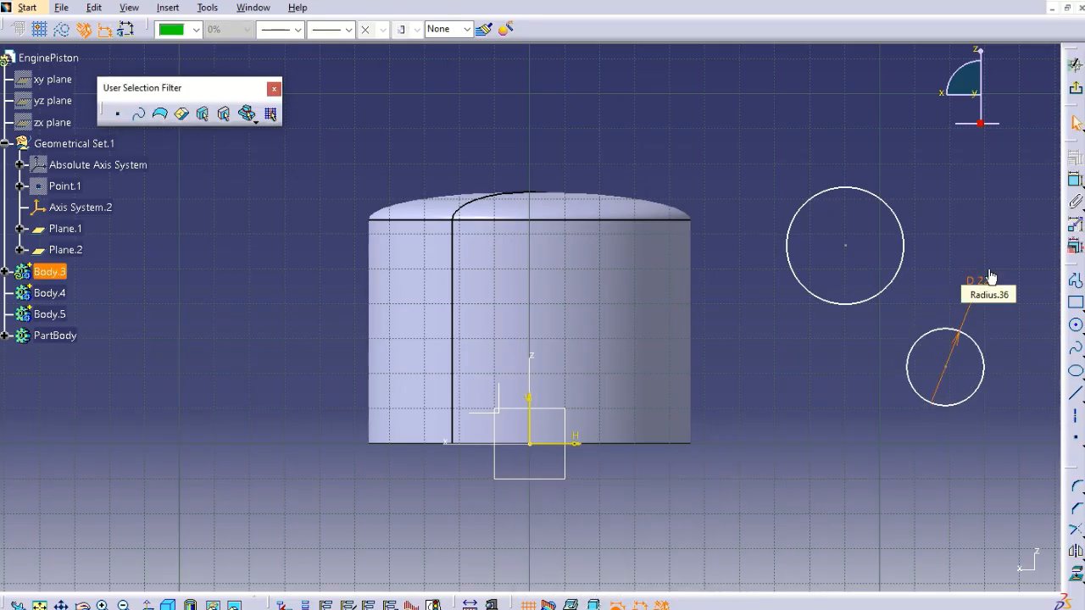
Dimension the upper circle's diameter and set it to 30 mm.
{"action": "left_click", "coordinate": [1075, 180]}
{"action": "left_click", "coordinate": [900, 229]}
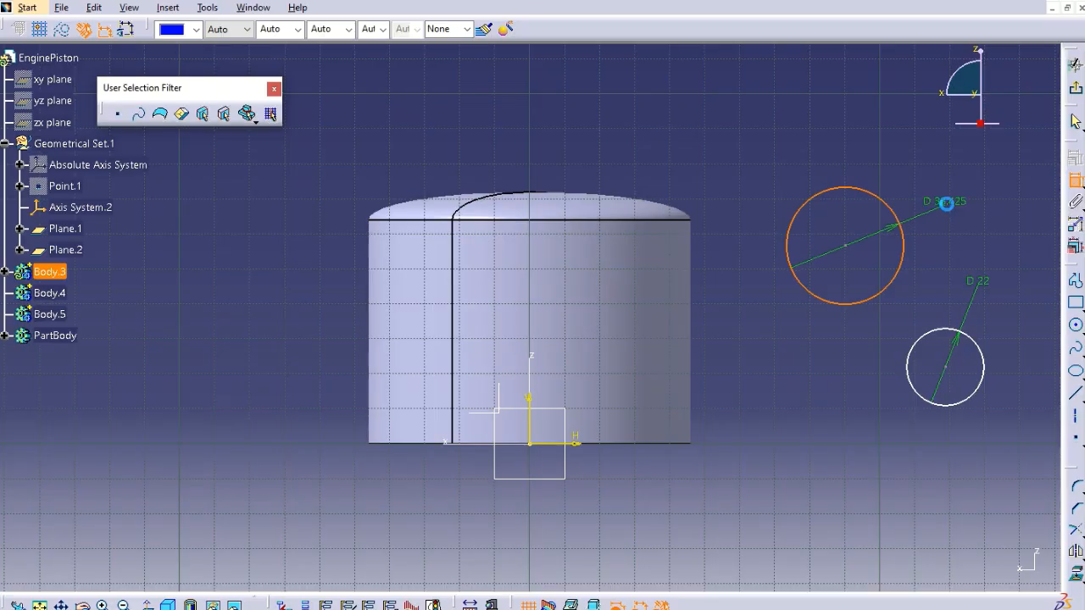
{"action": "left_click", "coordinate": [947, 203]}
{"action": "double_click", "coordinate": [949, 203]}
{"action": "type", "text": "30"}
{"action": "key", "text": "Return"}
{"action": "left_click", "coordinate": [1074, 180]}
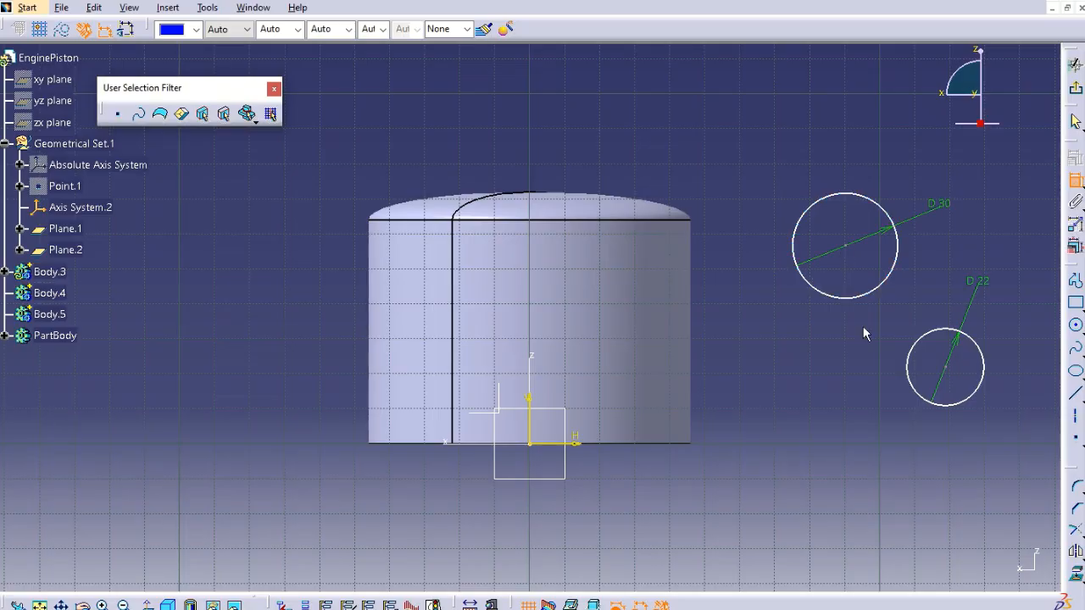
Hide the sketch's horizontal and vertical axes at the origin.
{"action": "left_click_drag", "start_coordinate": [622, 481], "coordinate": [521, 390]}
{"action": "left_click_drag", "start_coordinate": [640, 467], "coordinate": [512, 391]}
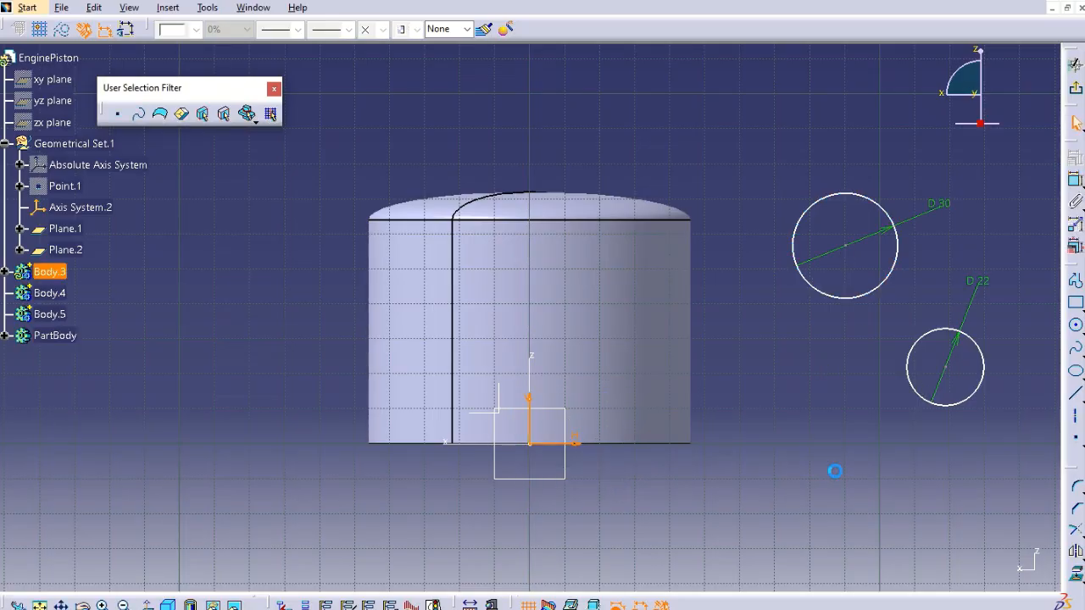
{"action": "left_click", "coordinate": [945, 506]}
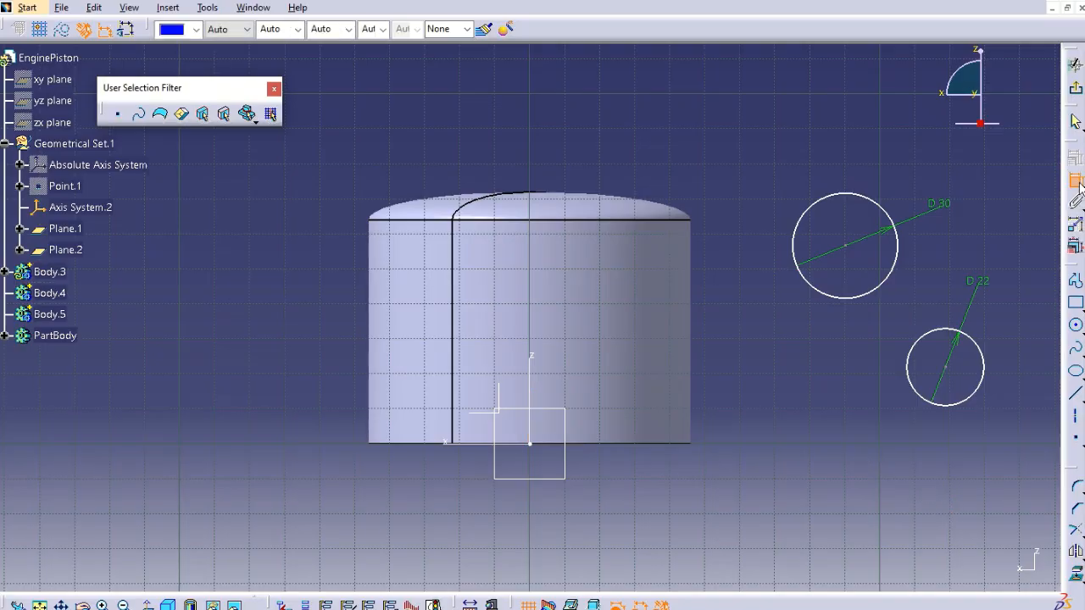
Constrain the 30 mm circle's centre to be coincident with the piston's vertical axis.
{"action": "left_click", "coordinate": [849, 254]}
{"action": "left_click", "coordinate": [533, 362]}
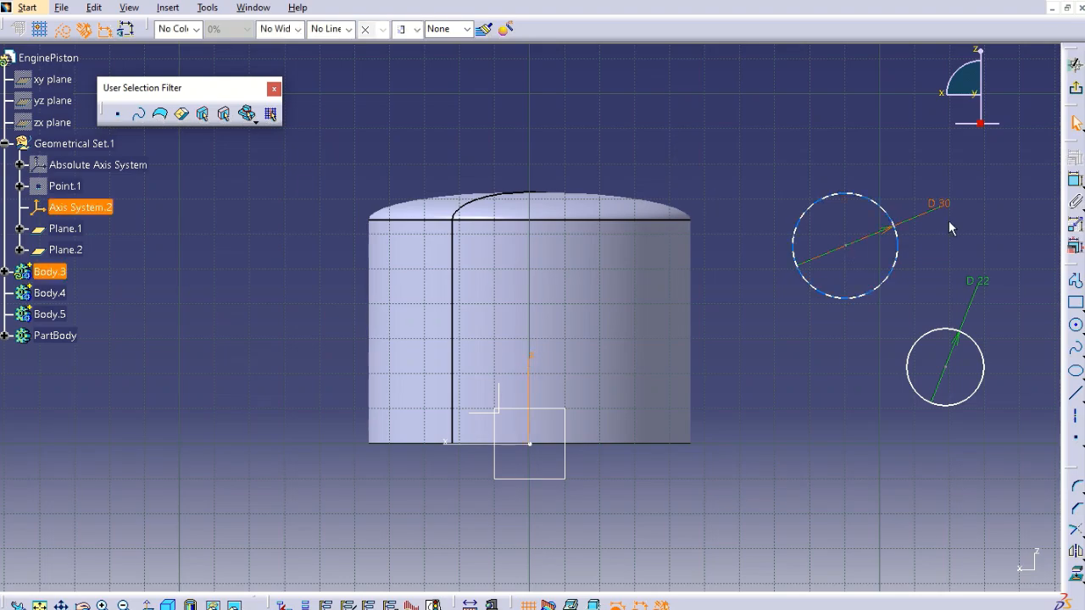
{"action": "left_click", "coordinate": [1074, 181]}
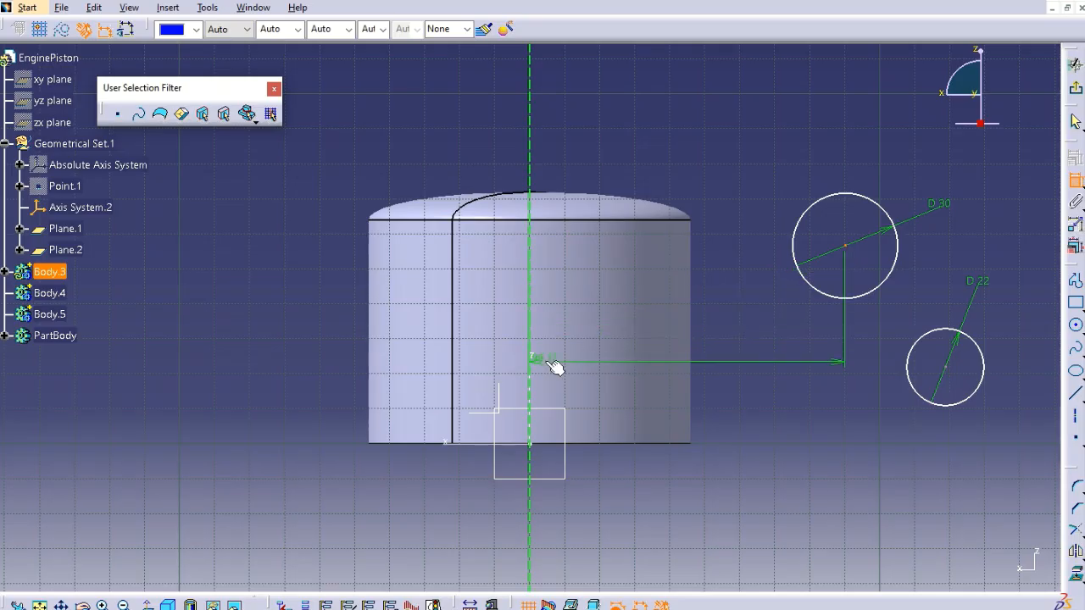
{"action": "right_click", "coordinate": [669, 153]}
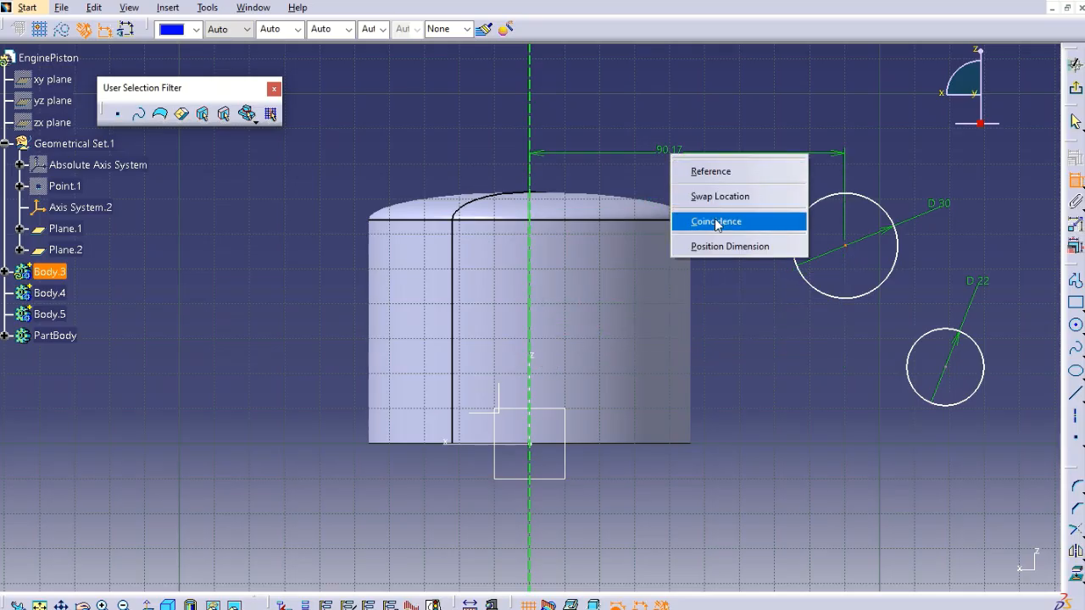
{"action": "left_click", "coordinate": [715, 219]}
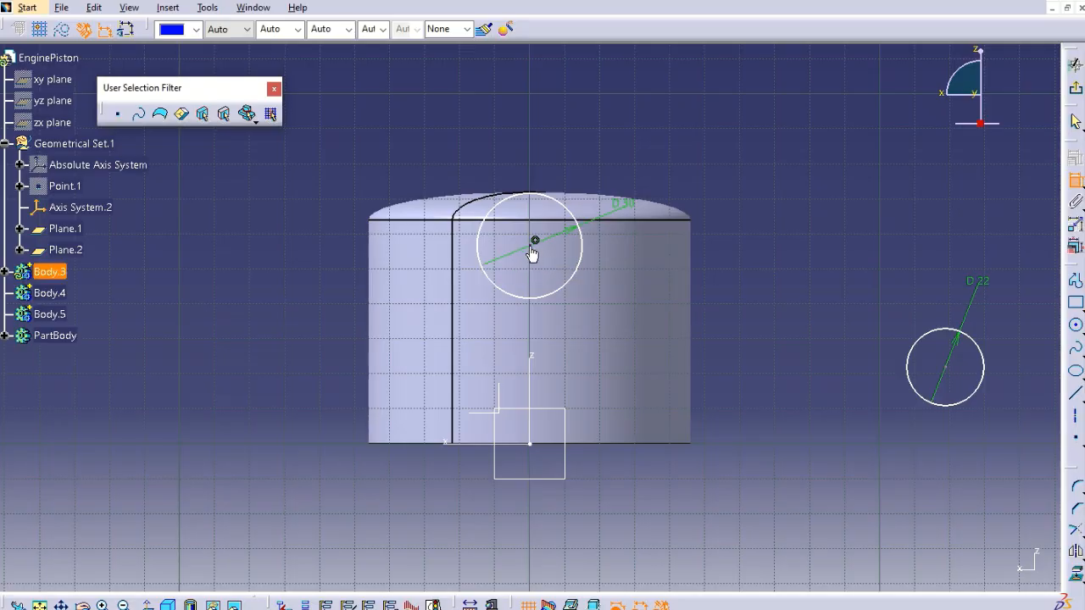
Dimension the height of the 30 mm circle's centre above the piston's base and set it to 23 mm.
{"action": "left_click", "coordinate": [469, 449]}
{"action": "right_click", "coordinate": [266, 317]}
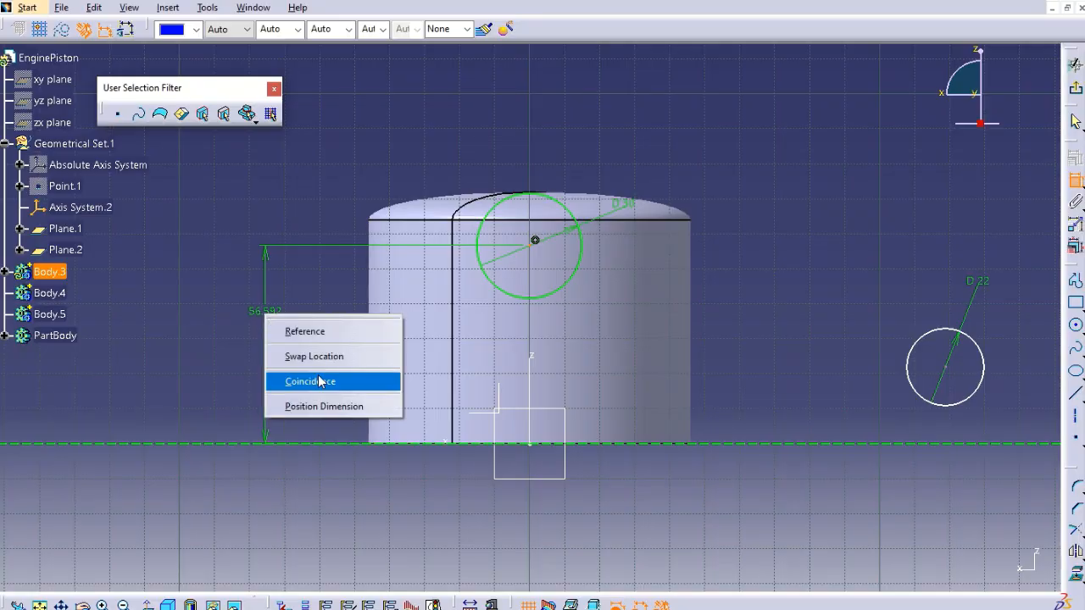
{"action": "left_click", "coordinate": [250, 286]}
{"action": "left_click", "coordinate": [272, 325]}
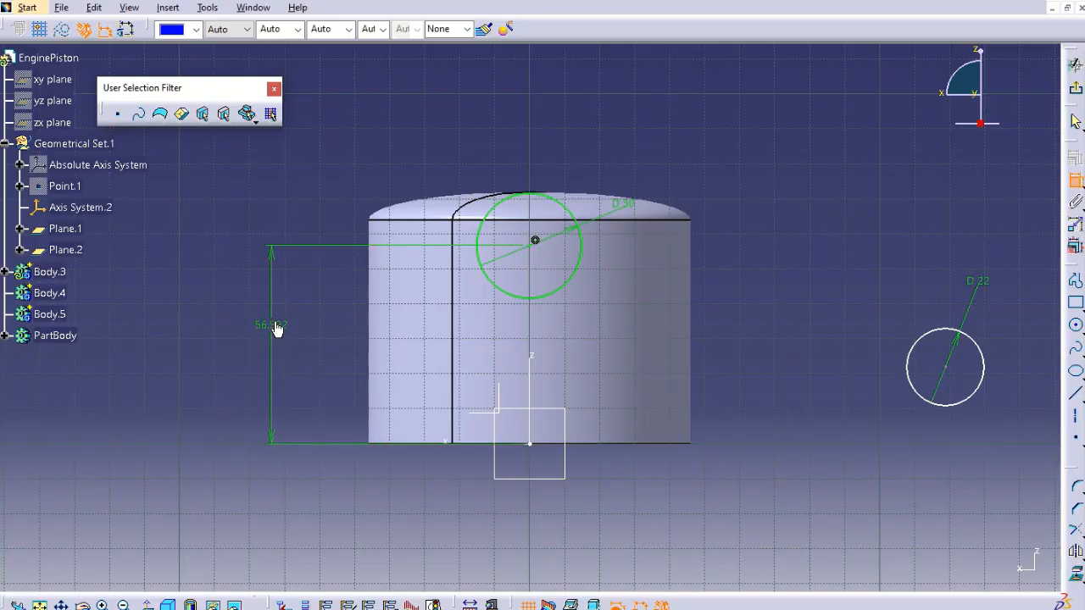
{"action": "double_click", "coordinate": [273, 325]}
{"action": "type", "text": "23"}
{"action": "key", "text": "Return"}
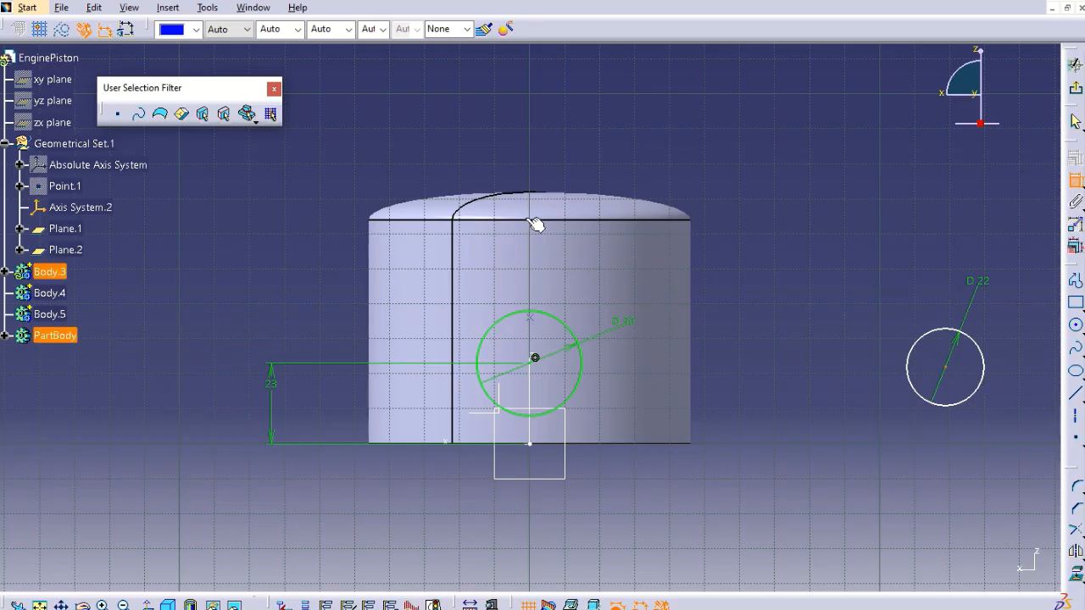
Constrain the 22 mm circle's centre to be coincident with the piston's vertical axis.
{"action": "left_click", "coordinate": [535, 359]}
{"action": "right_click", "coordinate": [663, 123]}
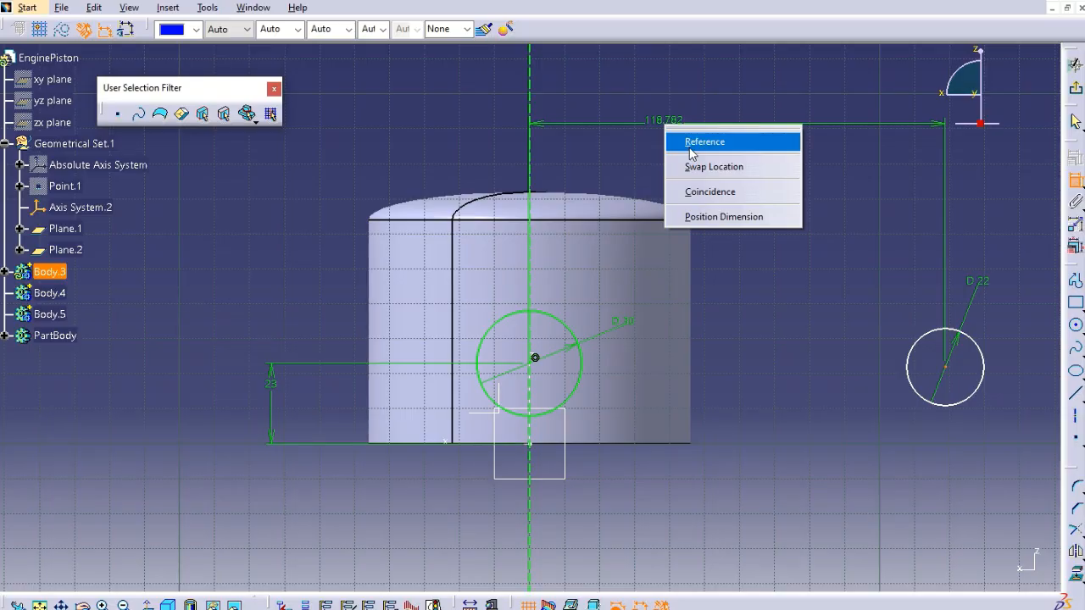
{"action": "left_click", "coordinate": [732, 189]}
Make the centre of the 22 mm circle coincident with the centre of the 30 mm circle.
{"action": "middle_click_drag", "start_coordinate": [708, 438], "coordinate": [870, 228]}
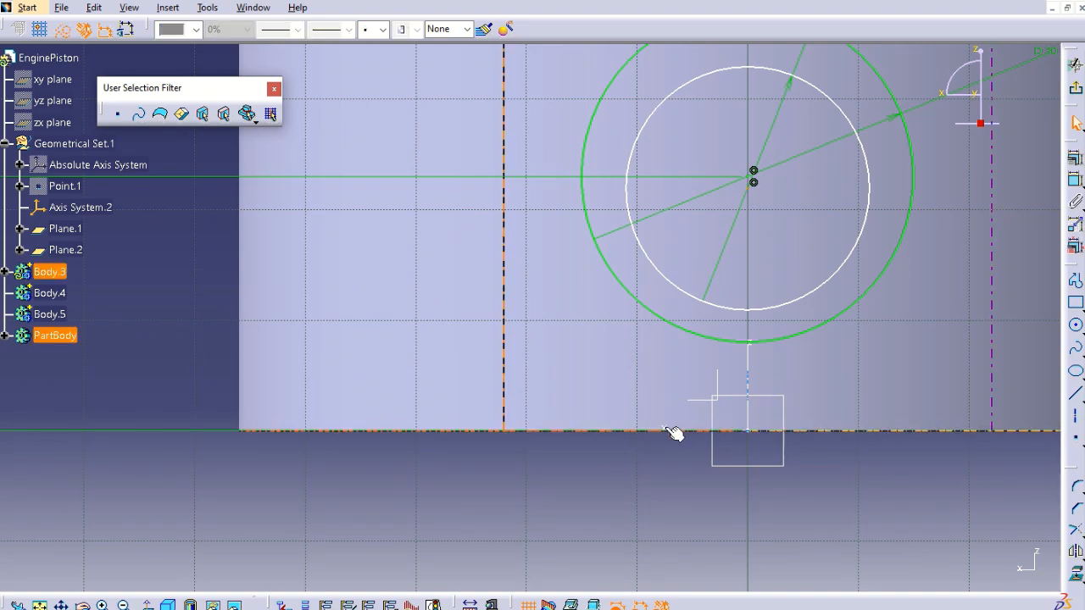
{"action": "mouse_move", "coordinate": [642, 409]}
{"action": "middle_mouse_down"}
{"action": "mouse_move", "coordinate": [782, 331]}
{"action": "mouse_move", "coordinate": [741, 397]}
{"action": "middle_mouse_up"}
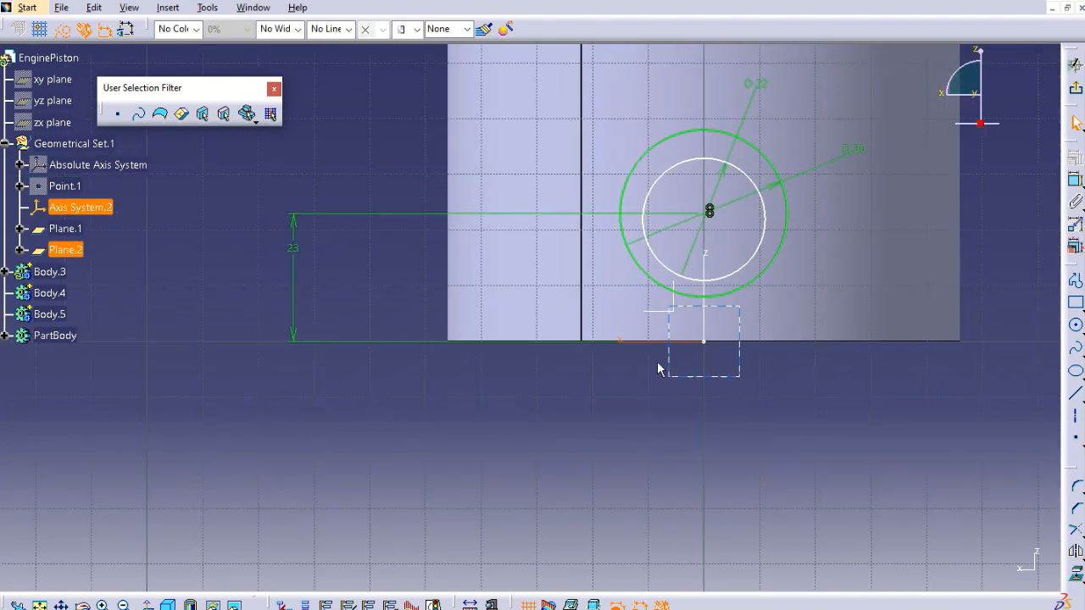
{"action": "left_click", "coordinate": [566, 457]}
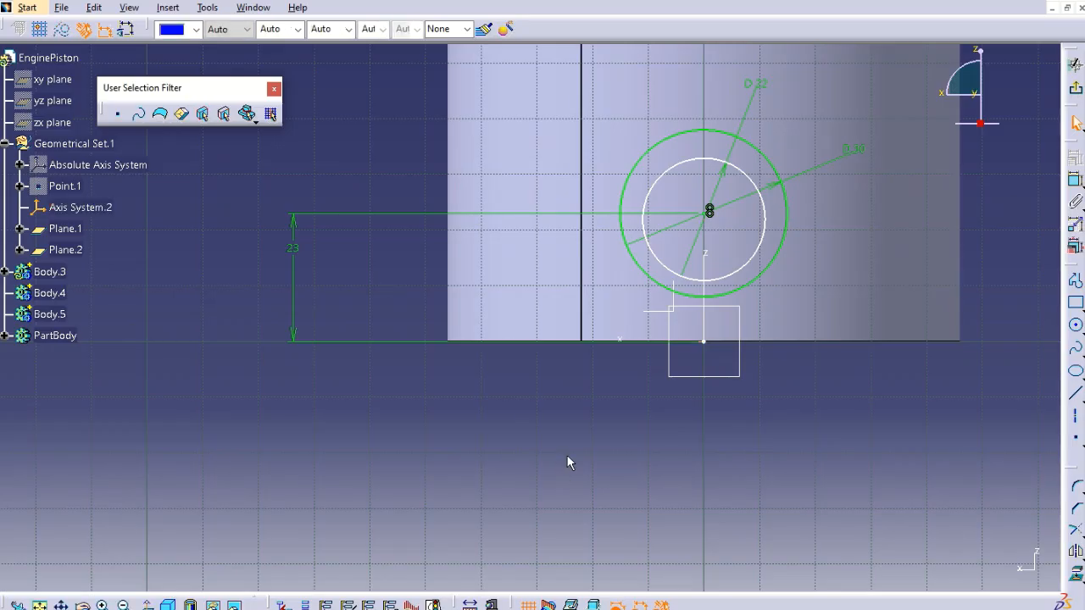
{"action": "left_click", "coordinate": [1075, 183]}
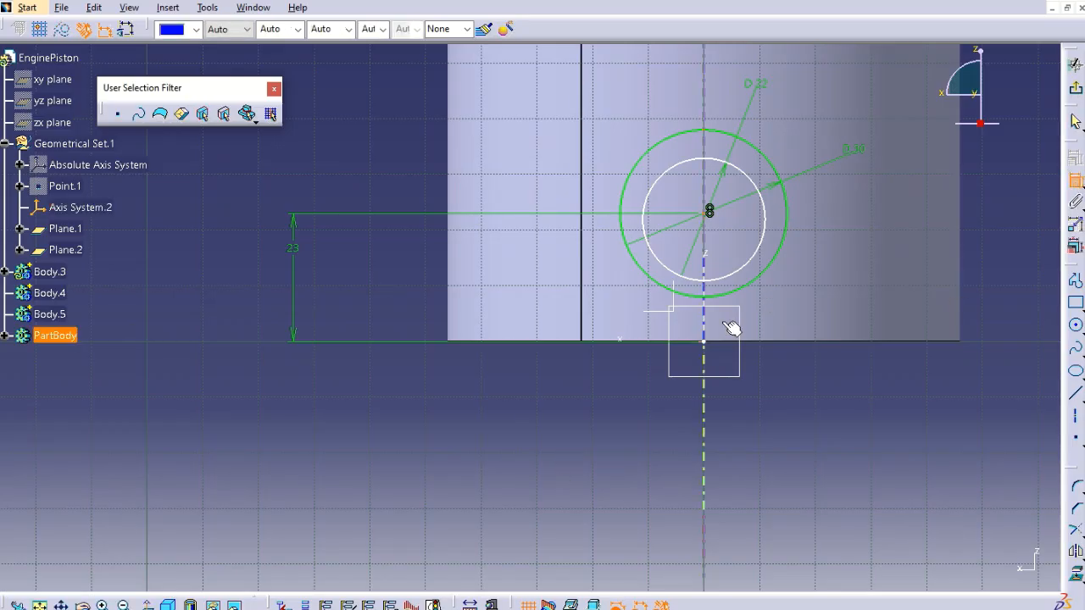
{"action": "mouse_move", "coordinate": [692, 293]}
{"action": "middle_mouse_down"}
{"action": "mouse_move", "coordinate": [666, 365]}
{"action": "mouse_move", "coordinate": [678, 296]}
{"action": "middle_mouse_up"}
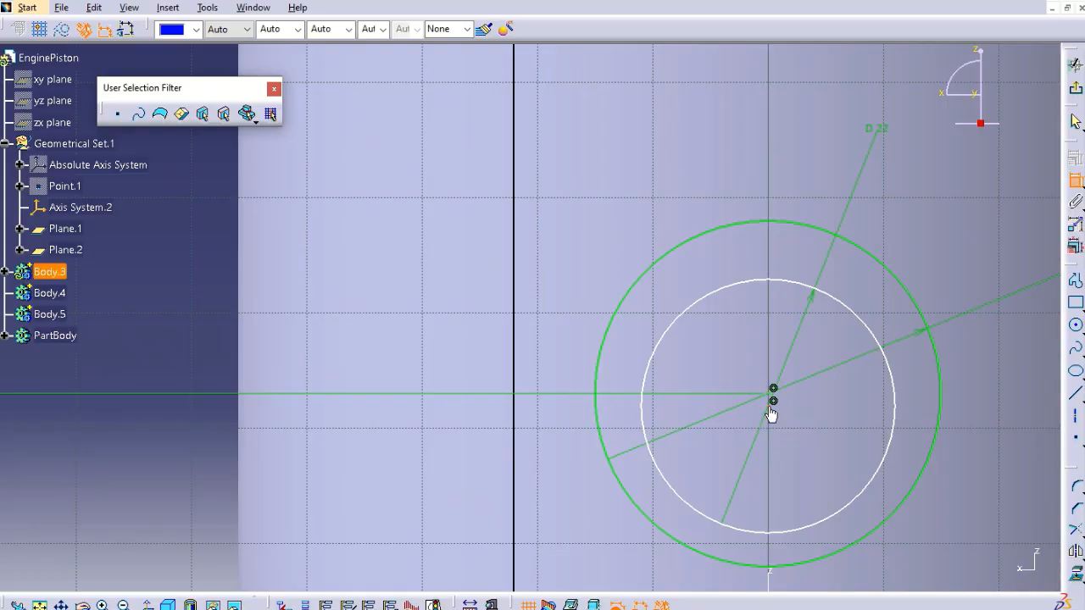
{"action": "left_click", "coordinate": [771, 395]}
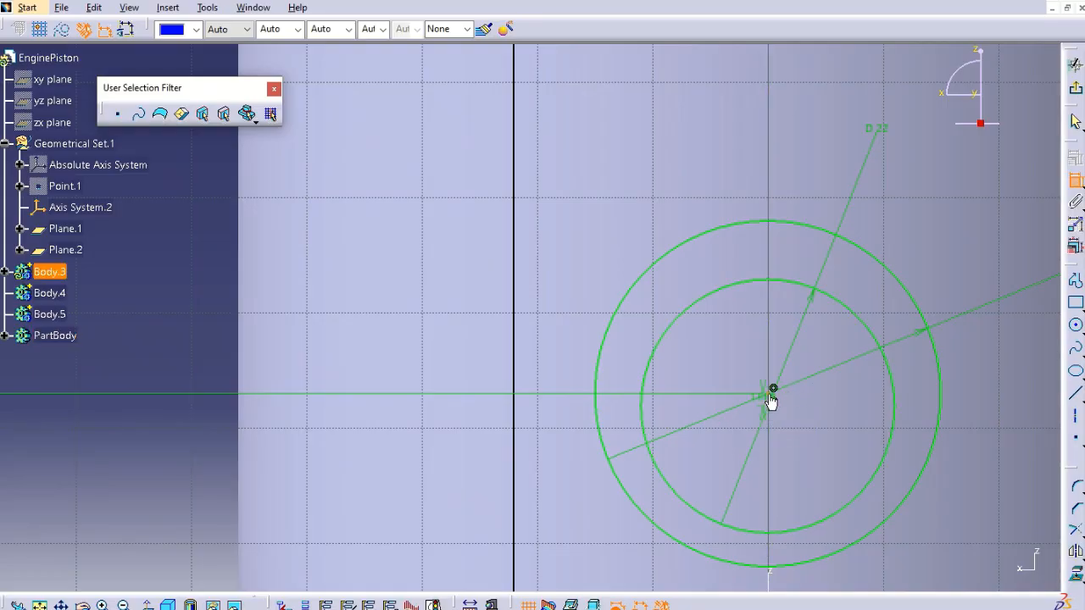
{"action": "right_click", "coordinate": [828, 393]}
{"action": "left_click", "coordinate": [893, 499]}
Reposition the 23 mm height dimension closer to the piston outline, keeping its value.
{"action": "middle_click_drag", "start_coordinate": [778, 335], "coordinate": [772, 422]}
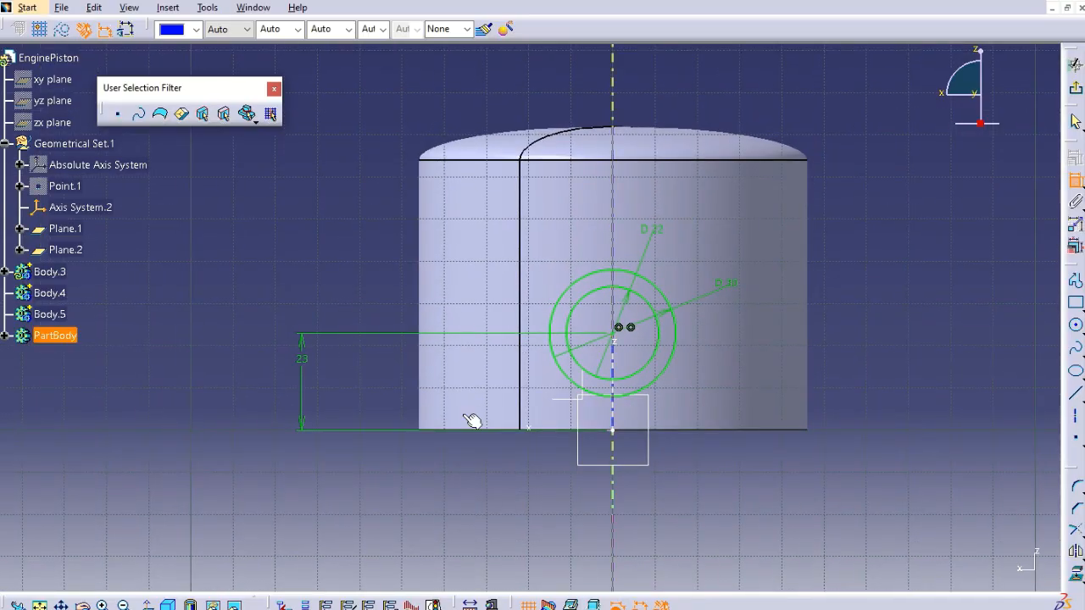
{"action": "left_click", "coordinate": [1081, 185]}
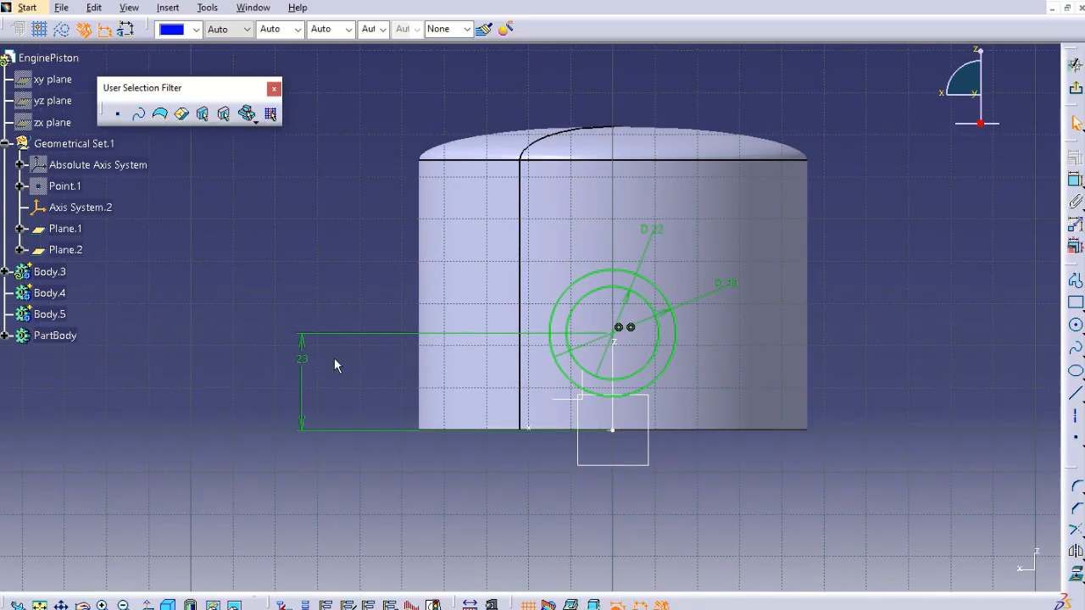
{"action": "double_click", "coordinate": [307, 363]}
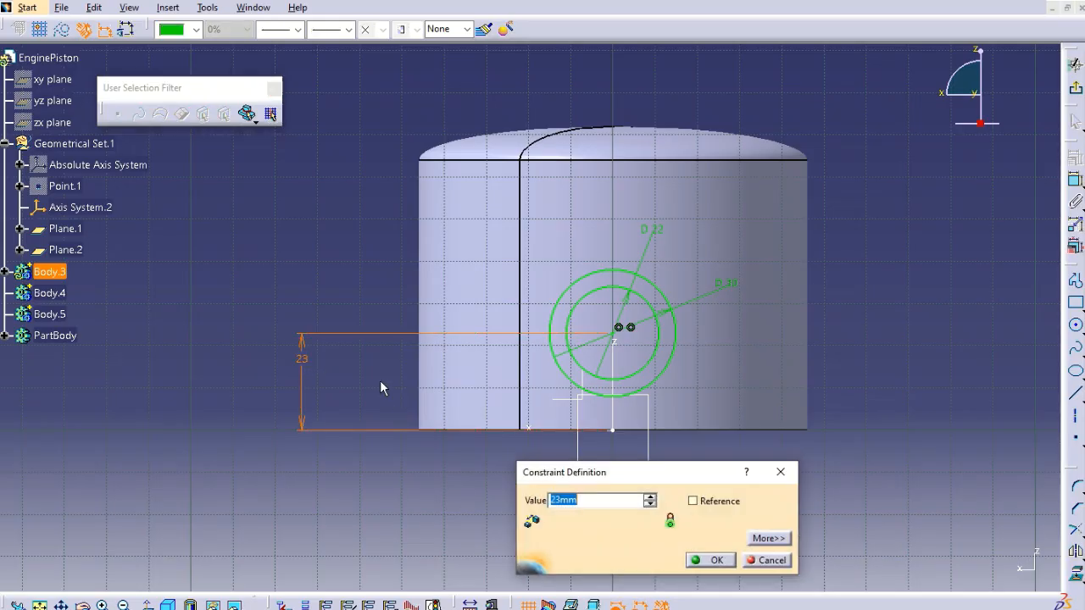
{"action": "left_click", "coordinate": [771, 564]}
{"action": "left_click_drag", "start_coordinate": [302, 346], "coordinate": [399, 361]}
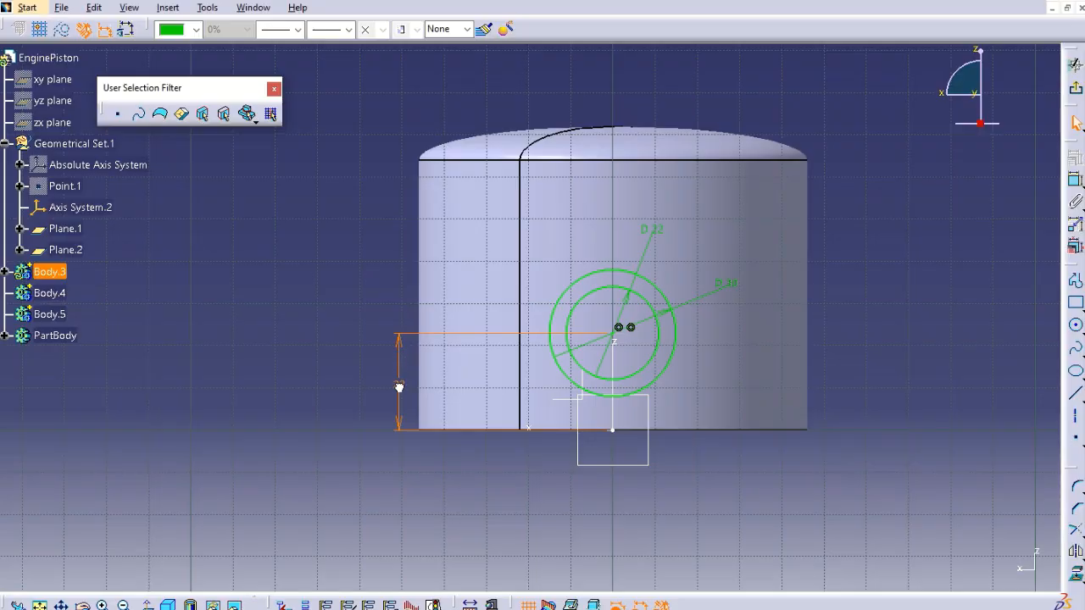
{"action": "left_click", "coordinate": [324, 350]}
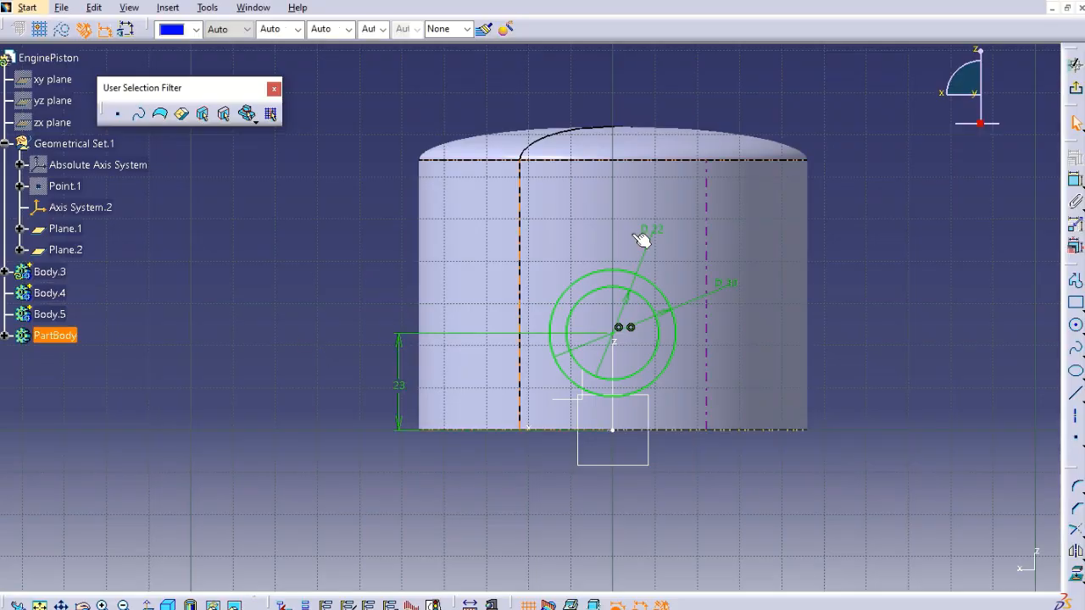
Exit the sketch and pad the two-circle boss profile outward with a length of 30 mm.
{"action": "left_click", "coordinate": [1076, 89]}
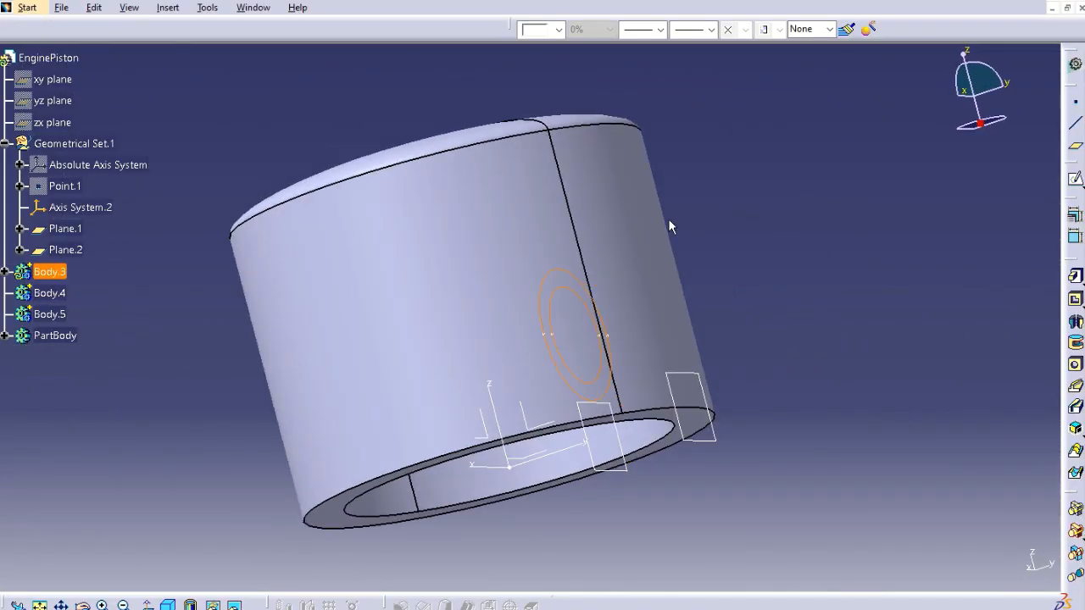
{"action": "left_click", "coordinate": [1075, 279]}
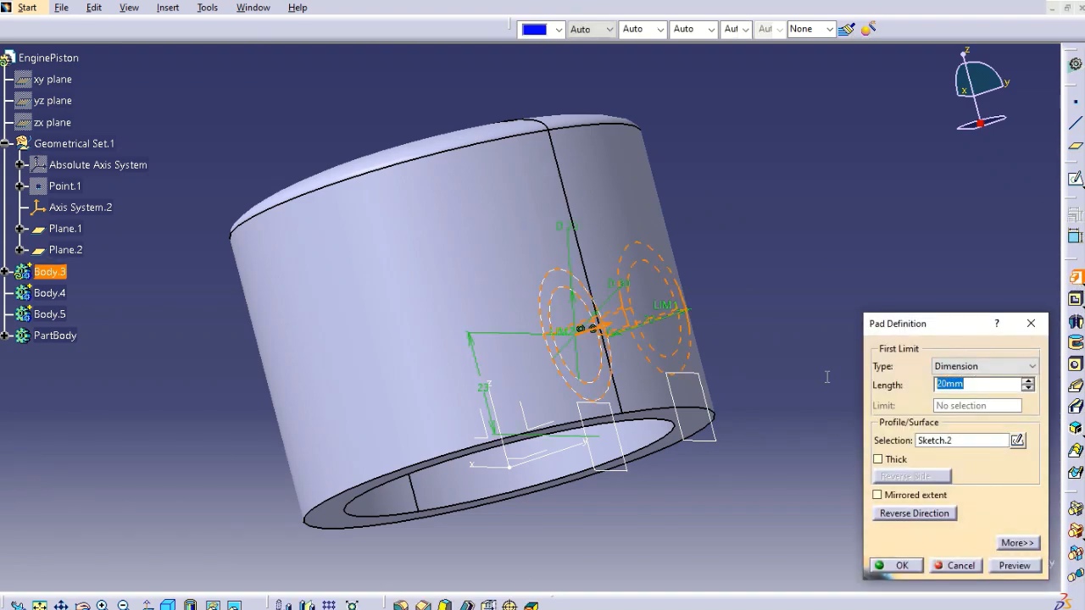
{"action": "type", "text": "25"}
{"action": "key", "text": "Return"}
{"action": "middle_click_drag", "start_coordinate": [749, 259], "coordinate": [770, 251]}
{"action": "double_click", "coordinate": [980, 383]}
{"action": "key", "text": "Return"}
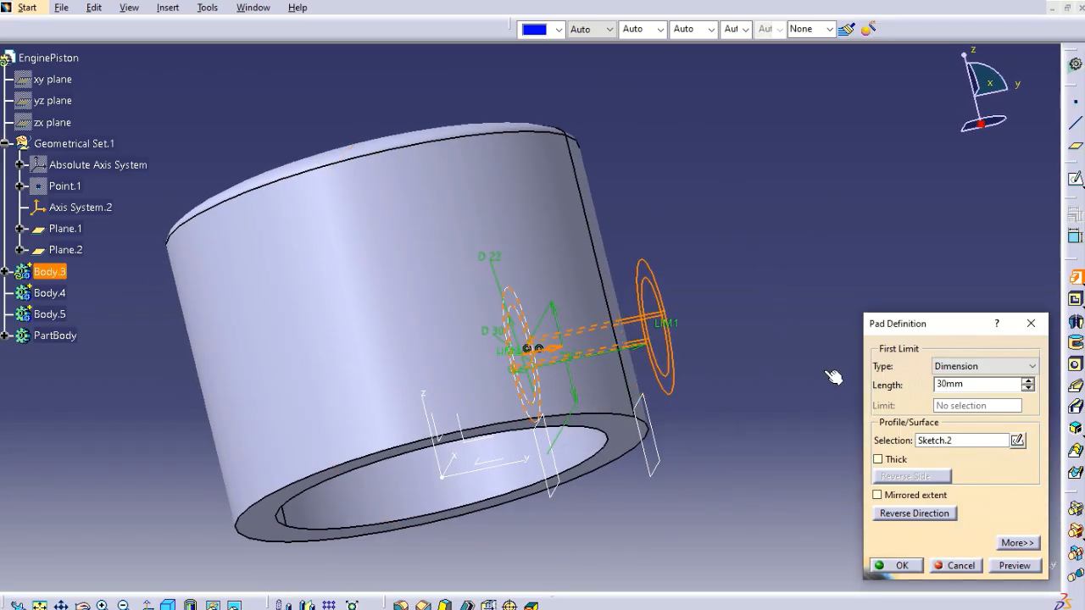
{"action": "left_click", "coordinate": [1013, 565]}
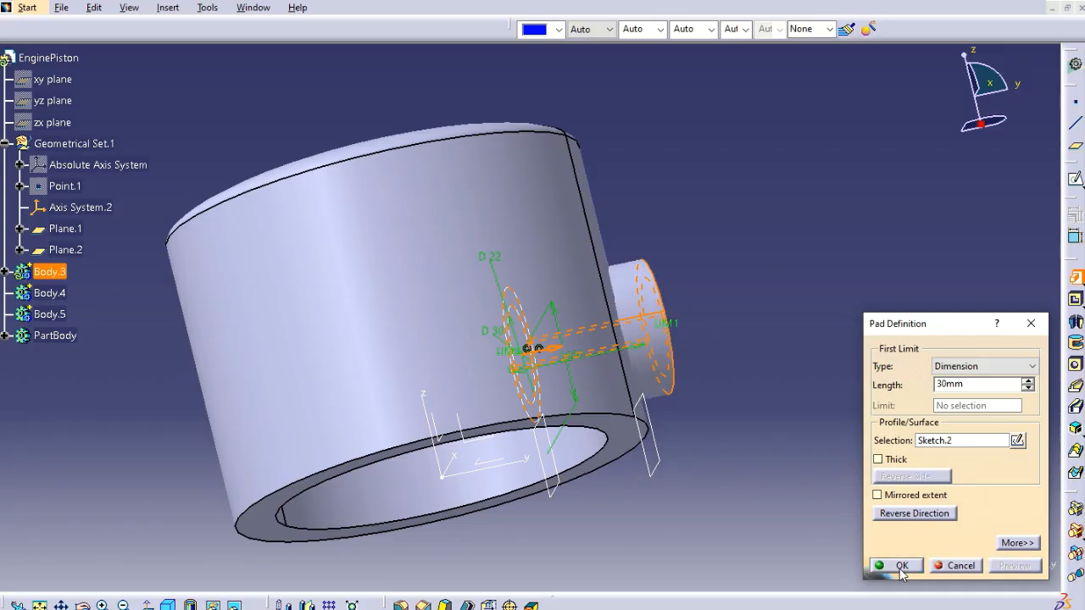
{"action": "left_click", "coordinate": [896, 565]}
Mirror the boss pad about the ZX plane of Axis System.2.
{"action": "middle_click_drag", "start_coordinate": [836, 421], "coordinate": [915, 339]}
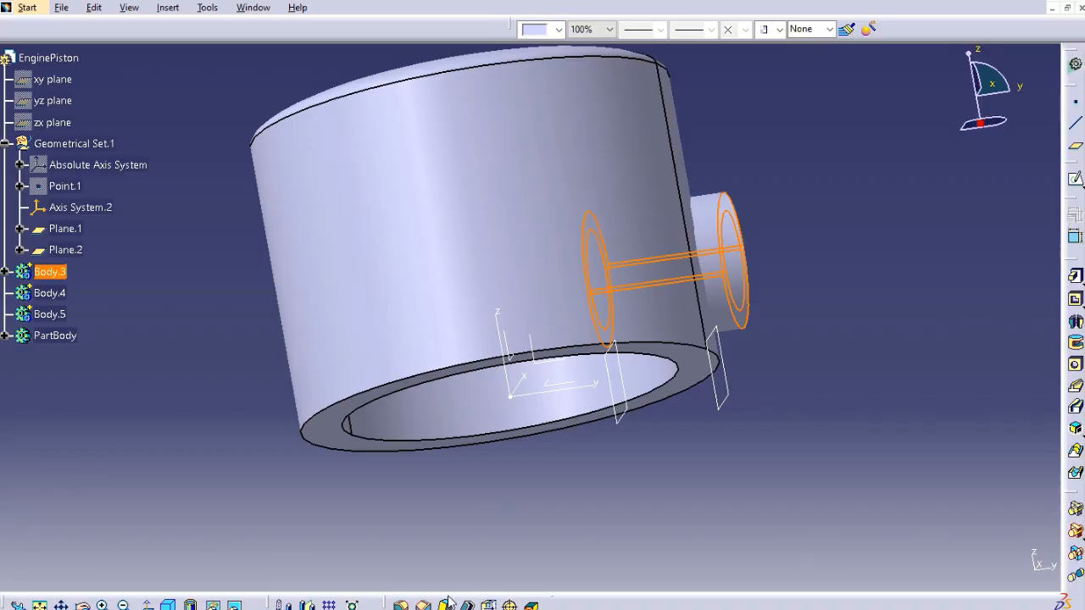
{"action": "left_click", "coordinate": [309, 605]}
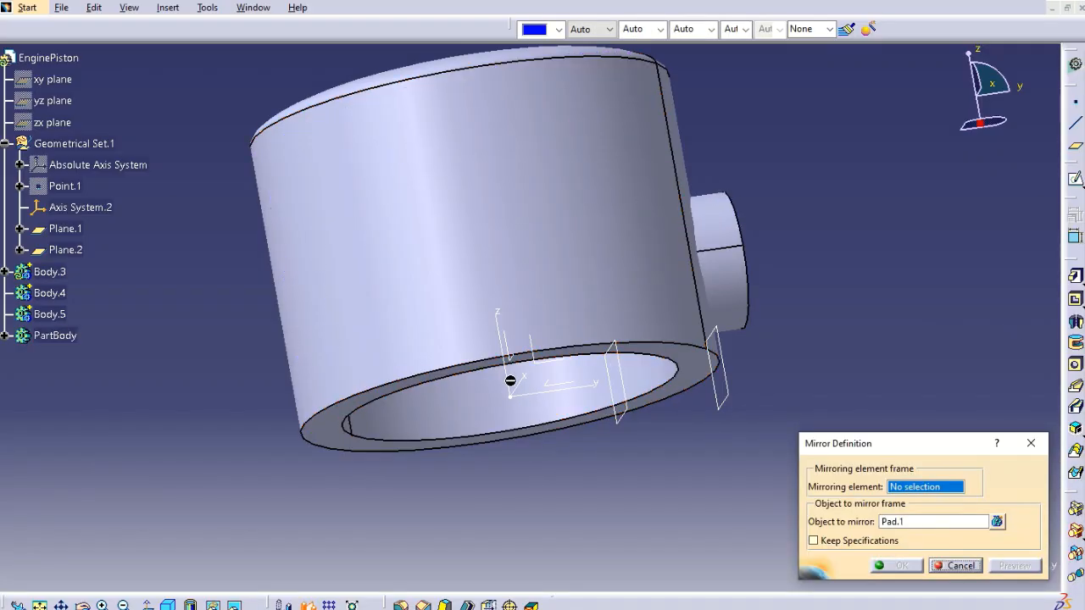
{"action": "left_click", "coordinate": [515, 356]}
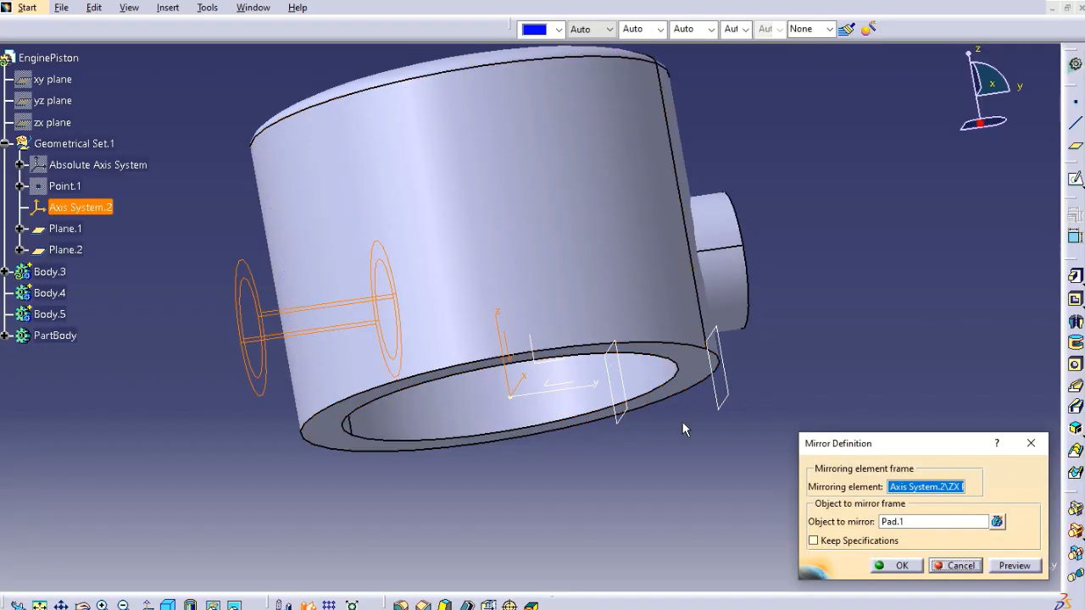
{"action": "left_click", "coordinate": [900, 565]}
{"action": "middle_click_drag", "start_coordinate": [860, 498], "coordinate": [735, 466]}
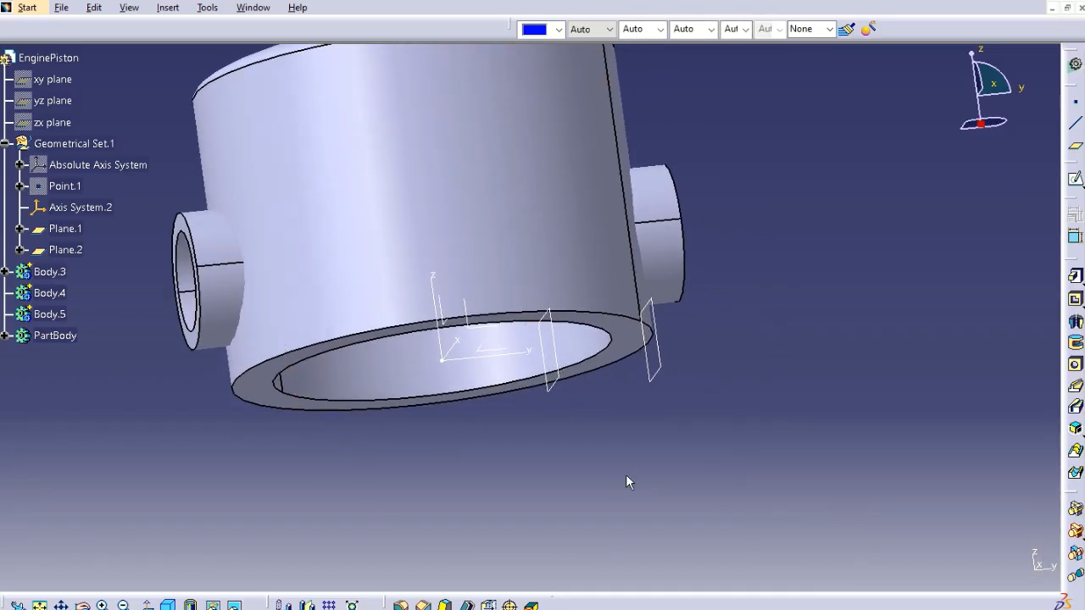
Set up a union trim of Body.3 with PartBody, marking the protruding faces of the first pin boss for removal.
{"action": "left_click", "coordinate": [68, 272]}
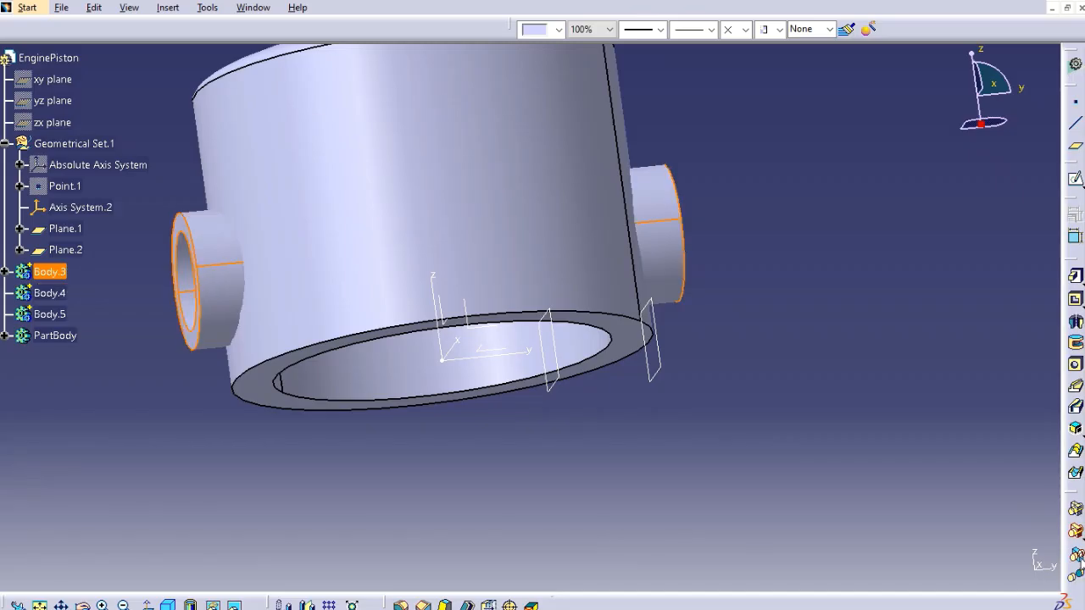
{"action": "left_click", "coordinate": [1074, 554]}
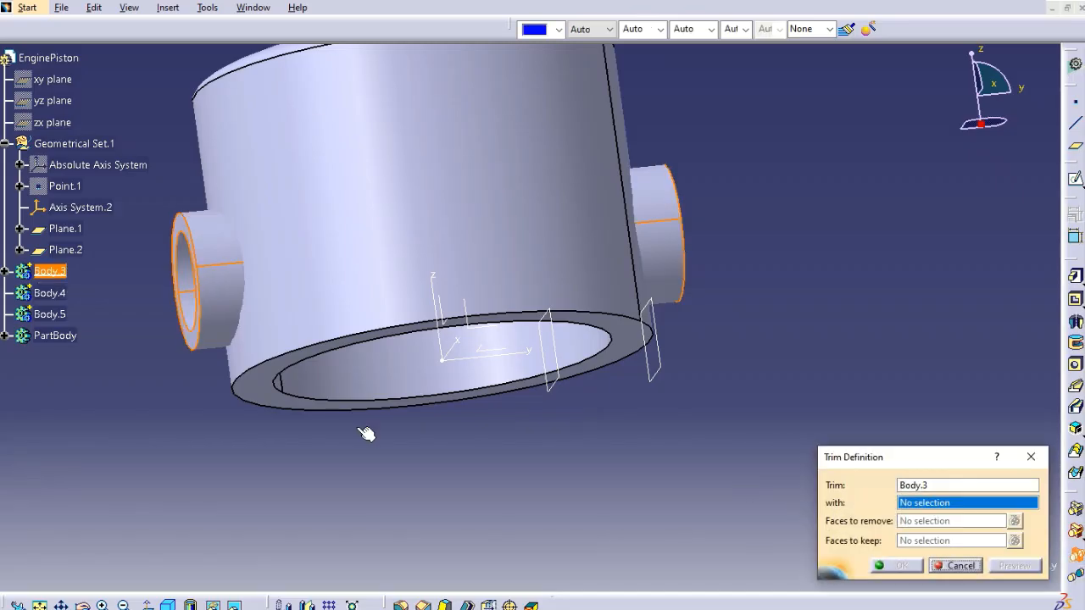
{"action": "left_click", "coordinate": [73, 339]}
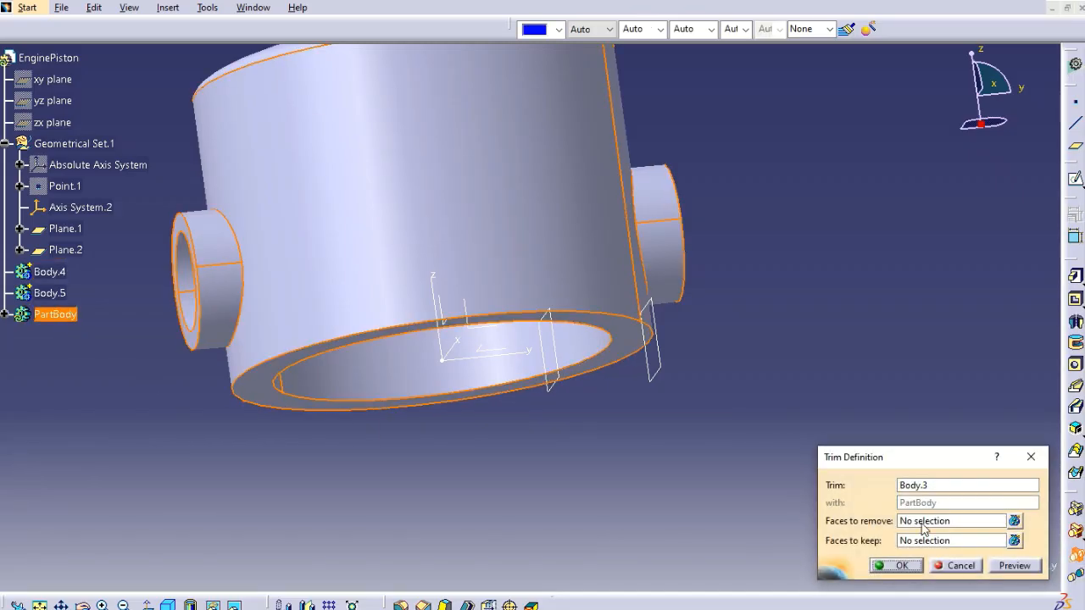
{"action": "left_click", "coordinate": [947, 522]}
{"action": "middle_click_drag", "start_coordinate": [418, 463], "coordinate": [738, 339]}
{"action": "left_click", "coordinate": [425, 397]}
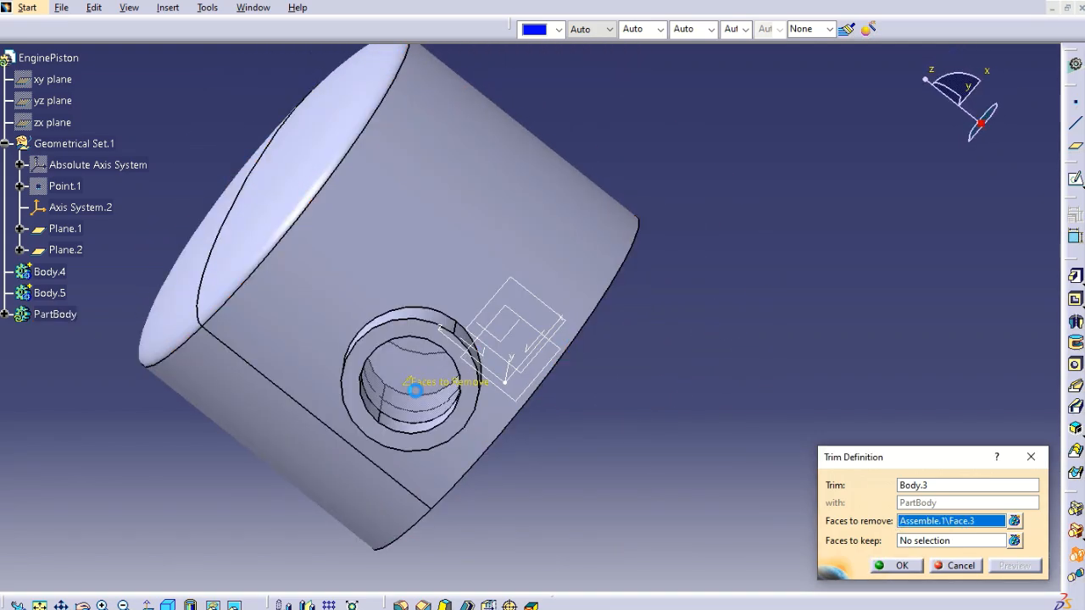
{"action": "left_click", "coordinate": [472, 417]}
Mark the protruding faces of the opposite pin boss for removal and apply the union trim.
{"action": "middle_click_drag", "start_coordinate": [472, 417], "coordinate": [269, 353]}
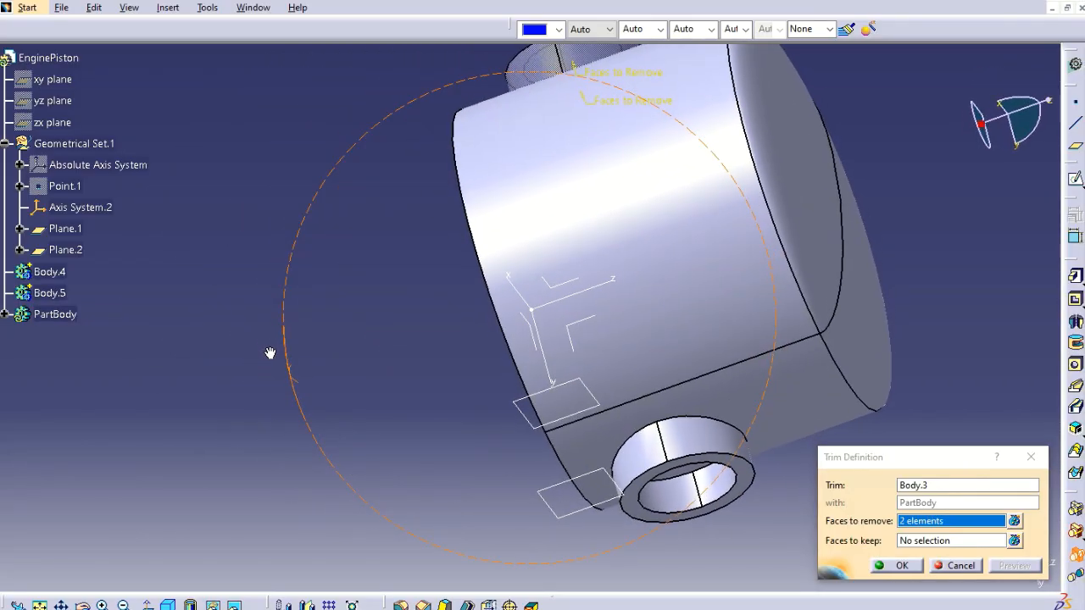
{"action": "left_click", "coordinate": [696, 479]}
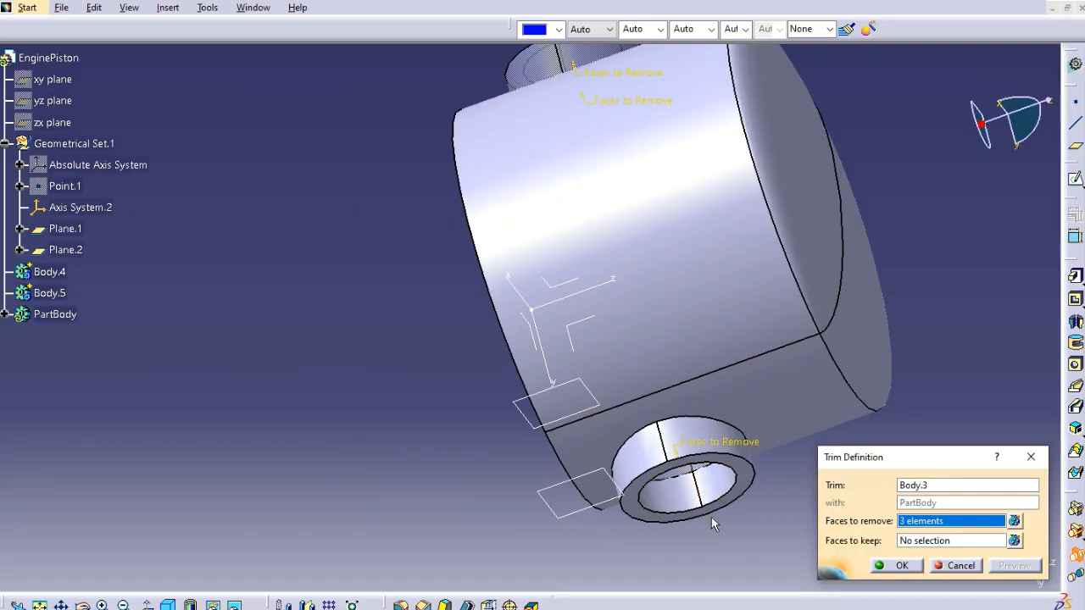
{"action": "left_click", "coordinate": [750, 489]}
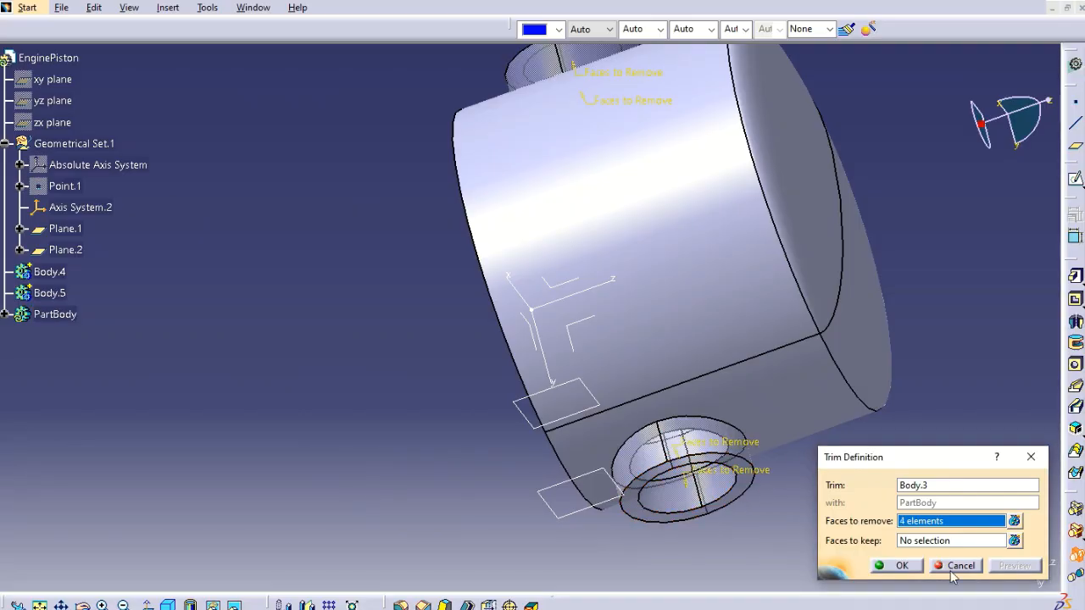
{"action": "left_click", "coordinate": [903, 565]}
{"action": "middle_click_drag", "start_coordinate": [741, 486], "coordinate": [775, 343]}
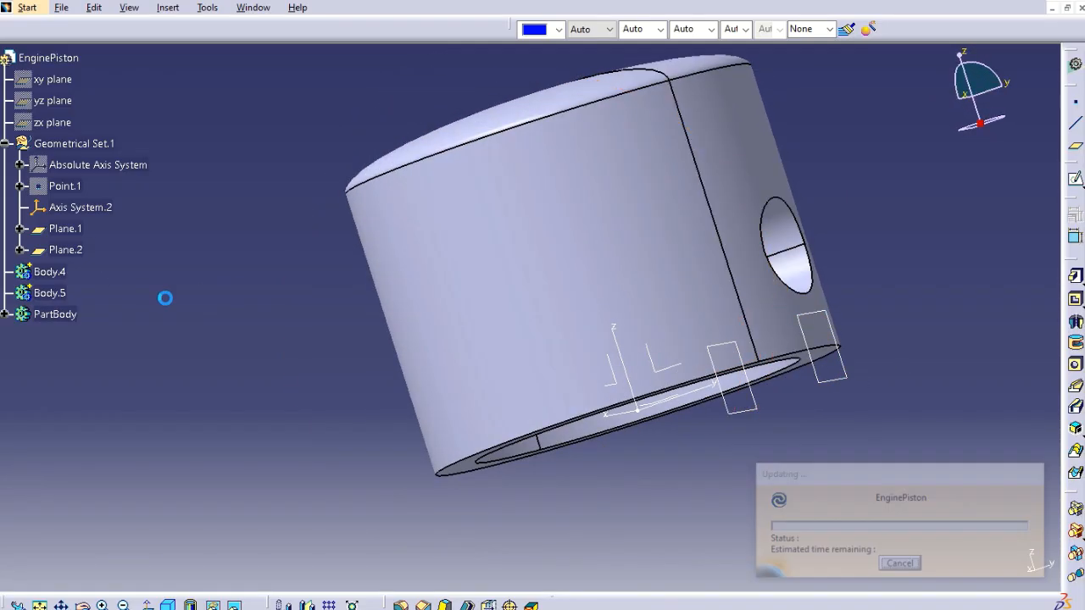
Make Body.4 the active work object and open a sketch on the outer offset plane at the piston's side.
{"action": "right_click", "coordinate": [35, 271]}
{"action": "left_click", "coordinate": [103, 379]}
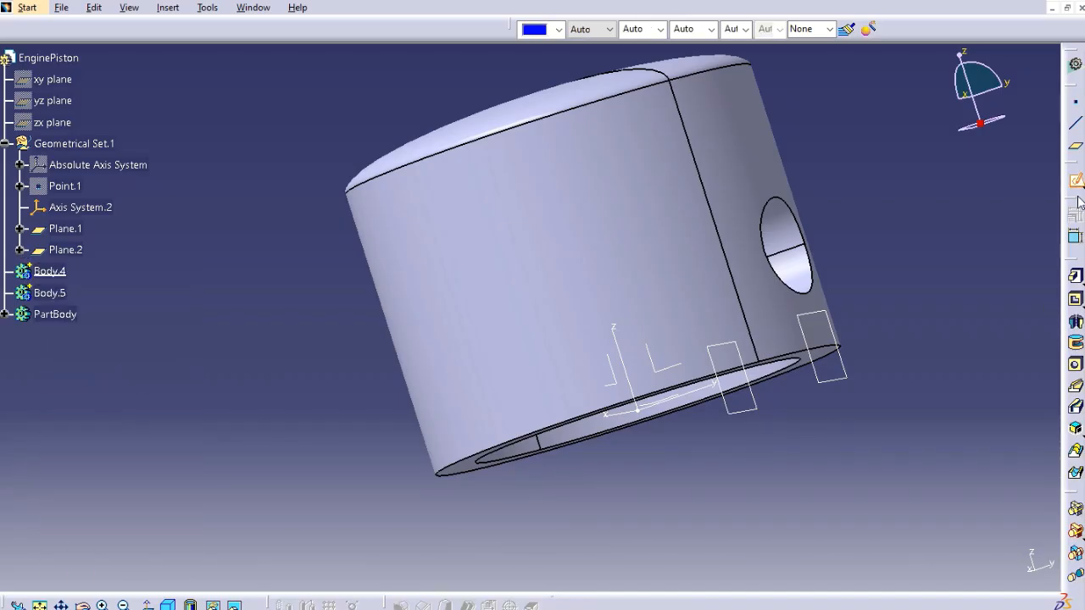
{"action": "left_click", "coordinate": [844, 380]}
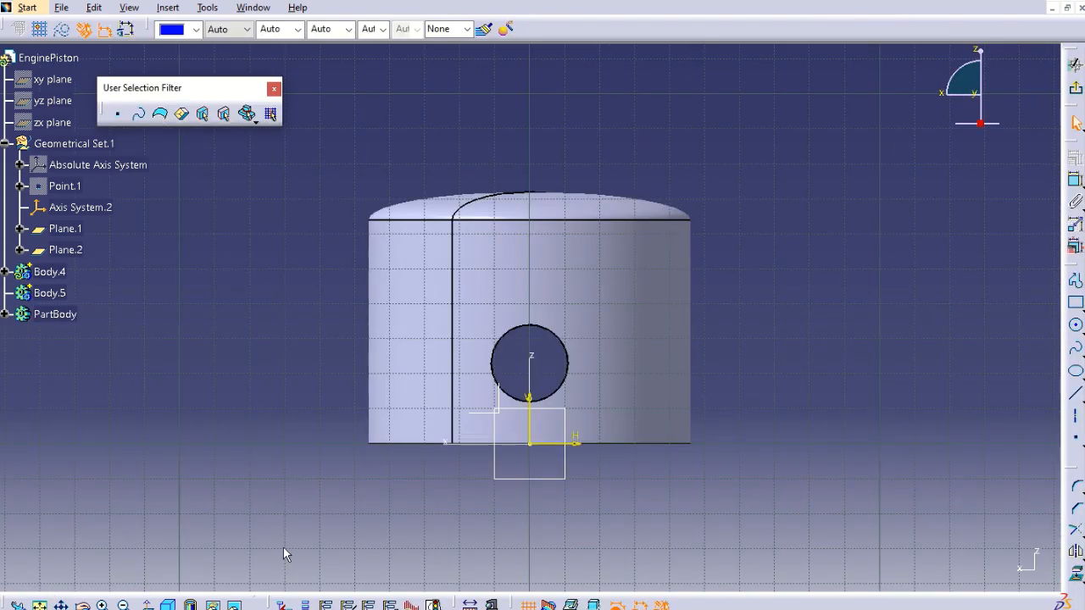
{"action": "left_click_drag", "start_coordinate": [660, 492], "coordinate": [507, 385]}
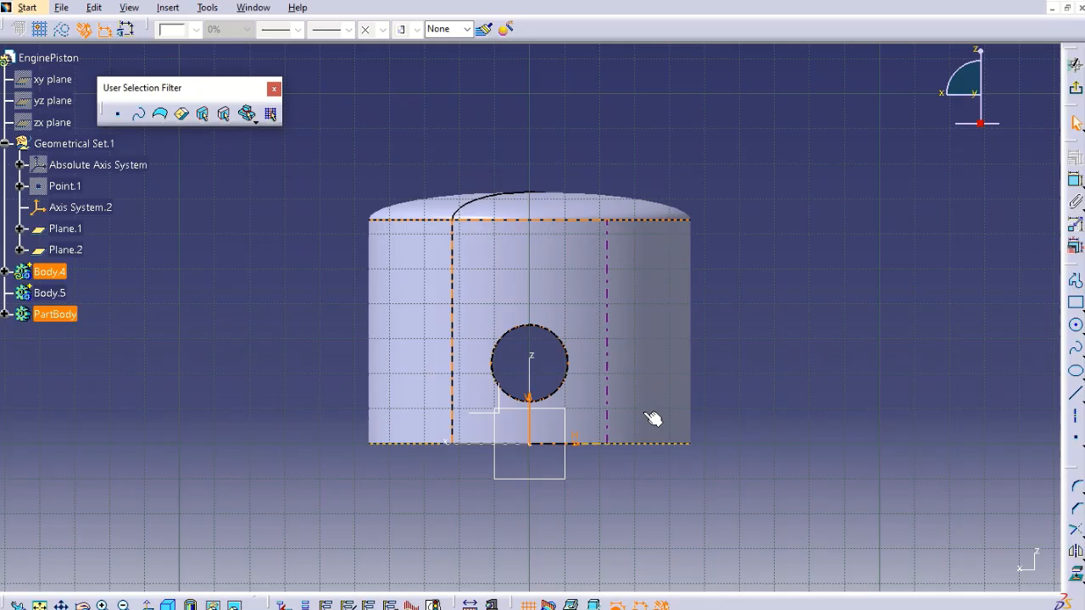
{"action": "left_click", "coordinate": [856, 455]}
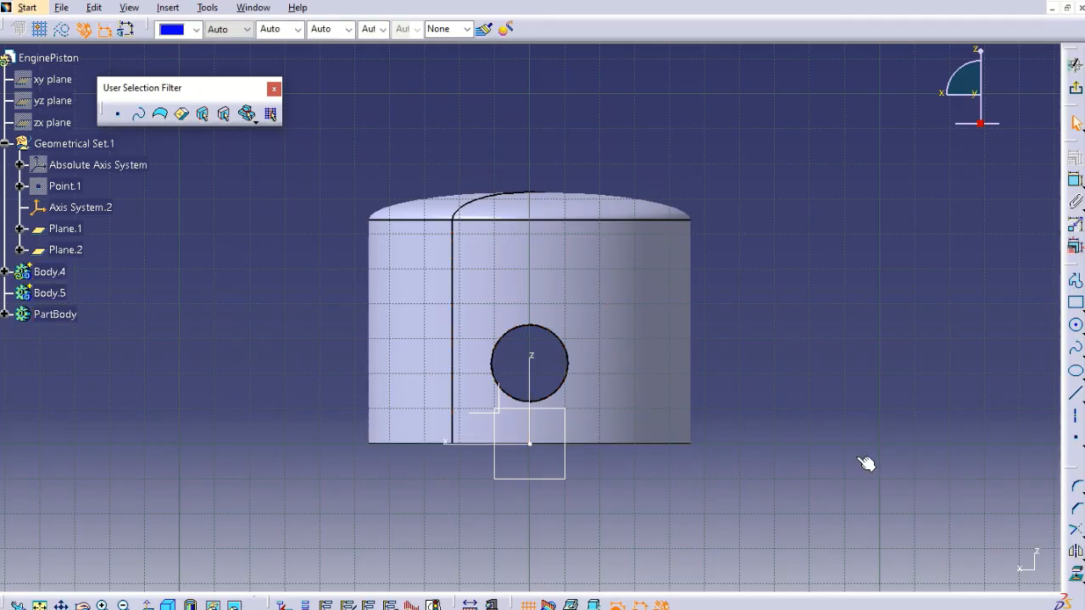
Draw a circle beside the piston outline and constrain its diameter to 30 mm.
{"action": "left_click", "coordinate": [1077, 328]}
{"action": "left_click", "coordinate": [896, 314]}
{"action": "left_click", "coordinate": [961, 346]}
{"action": "left_click", "coordinate": [1074, 178]}
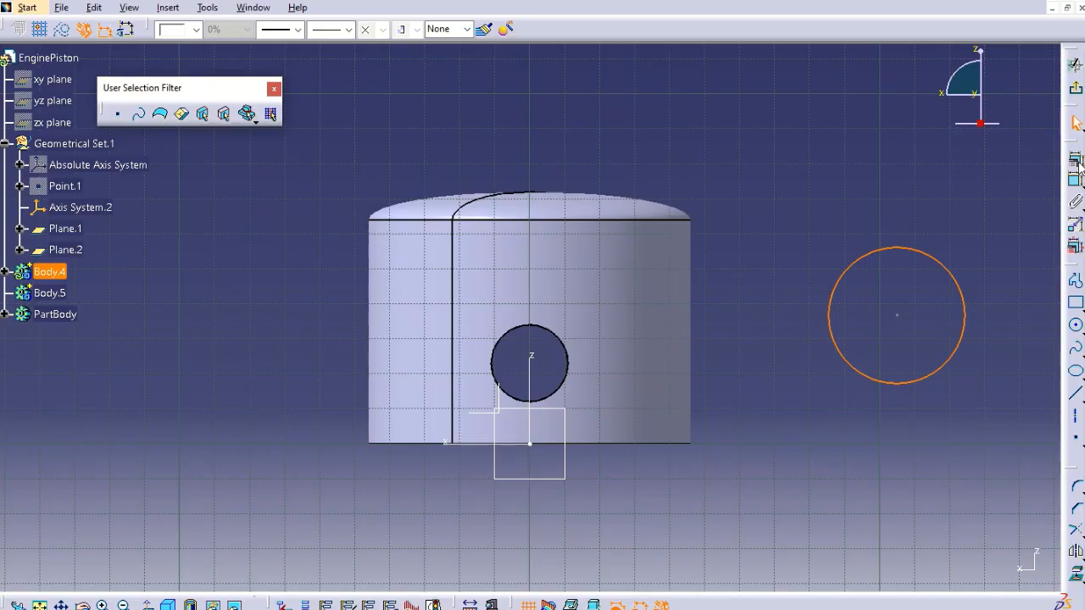
{"action": "left_click", "coordinate": [961, 565]}
{"action": "left_click", "coordinate": [1074, 180]}
{"action": "left_click", "coordinate": [940, 255]}
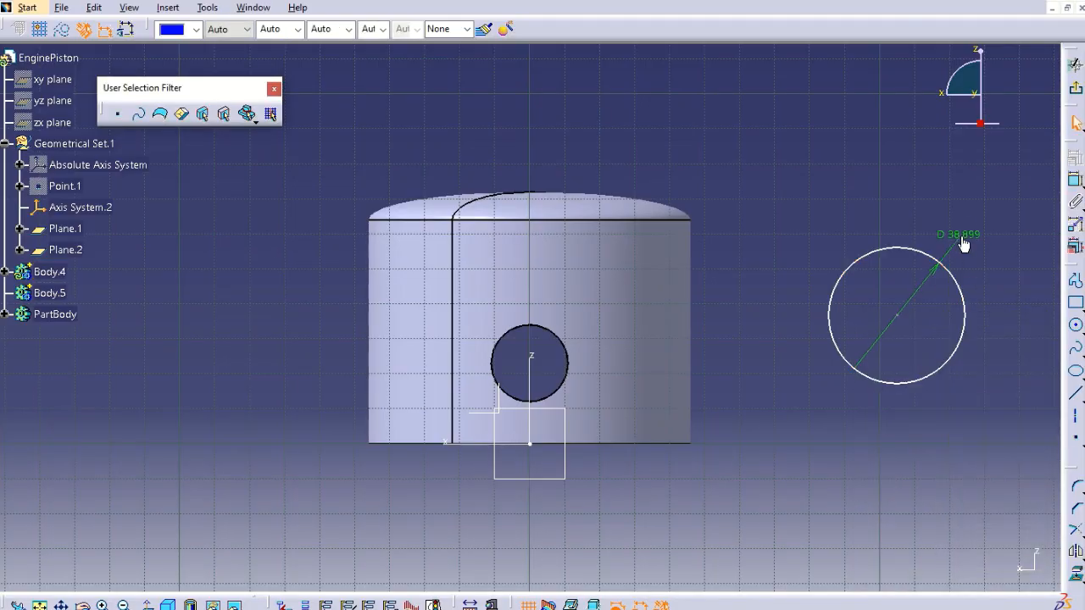
{"action": "left_click", "coordinate": [958, 238]}
{"action": "double_click", "coordinate": [961, 239]}
{"action": "type", "text": "30"}
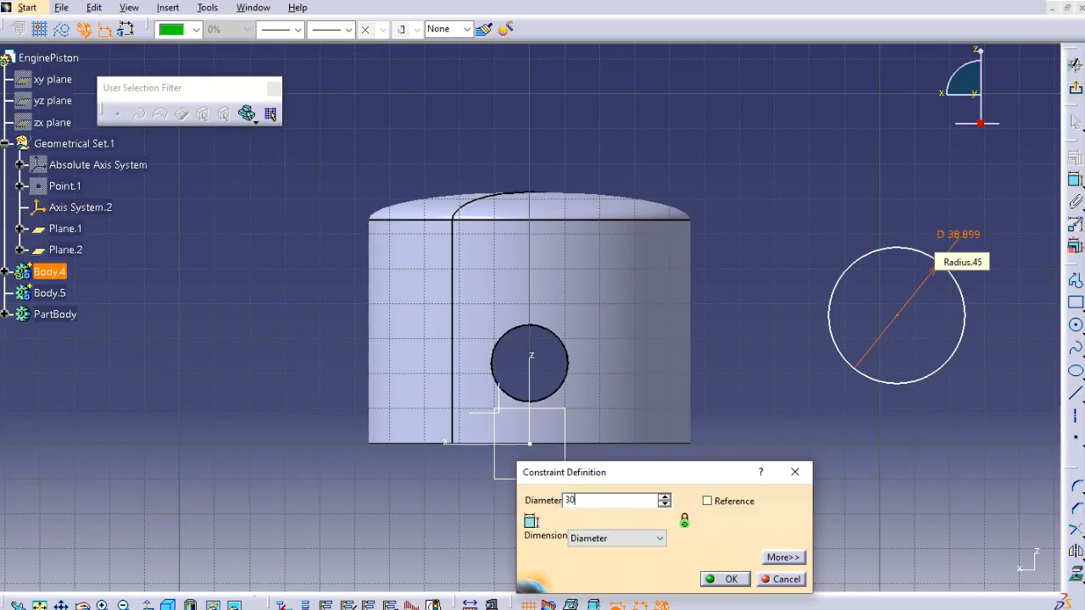
{"action": "key", "text": "Return"}
{"action": "left_click", "coordinate": [945, 165]}
Dimension the circle's centre from the horizontal axis and set that height to 23 mm.
{"action": "left_click", "coordinate": [1075, 182]}
{"action": "left_click", "coordinate": [897, 317]}
{"action": "left_click", "coordinate": [450, 444]}
{"action": "right_click", "coordinate": [925, 480]}
{"action": "left_click", "coordinate": [920, 479]}
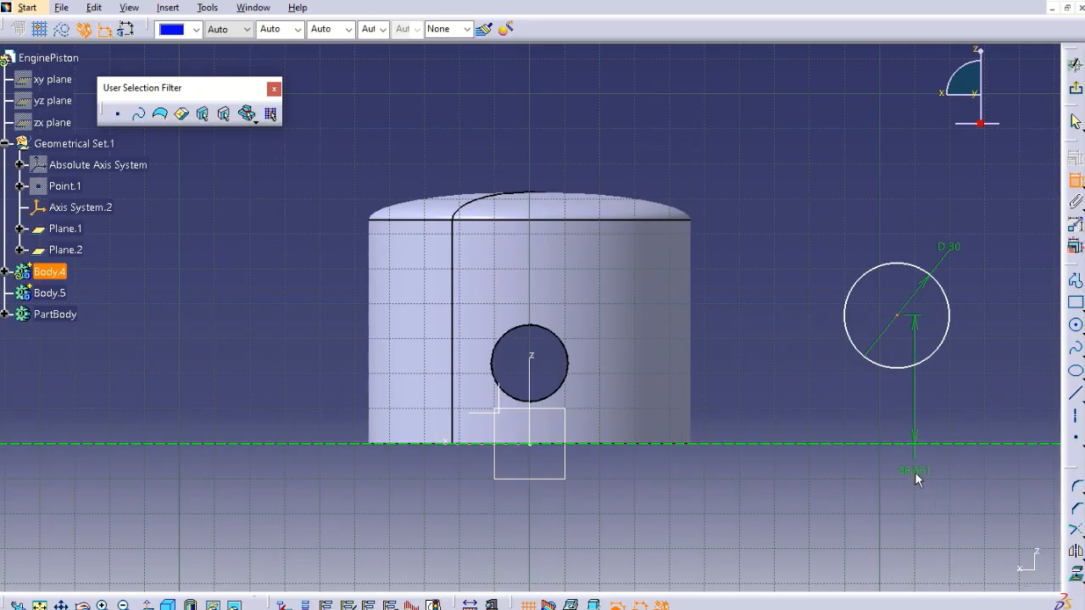
{"action": "double_click", "coordinate": [914, 472]}
{"action": "type", "text": "25"}
{"action": "key", "text": "Return"}
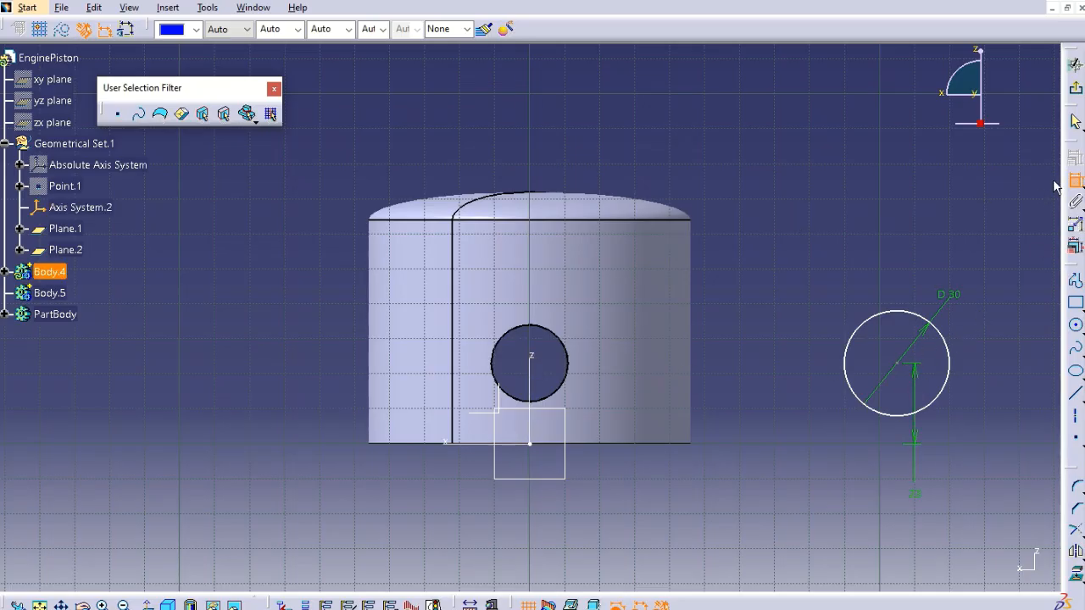
Make the centre of the 30 mm circle coincident with the vertical axis.
{"action": "left_click", "coordinate": [903, 365]}
{"action": "left_click", "coordinate": [531, 344]}
{"action": "right_click", "coordinate": [737, 208]}
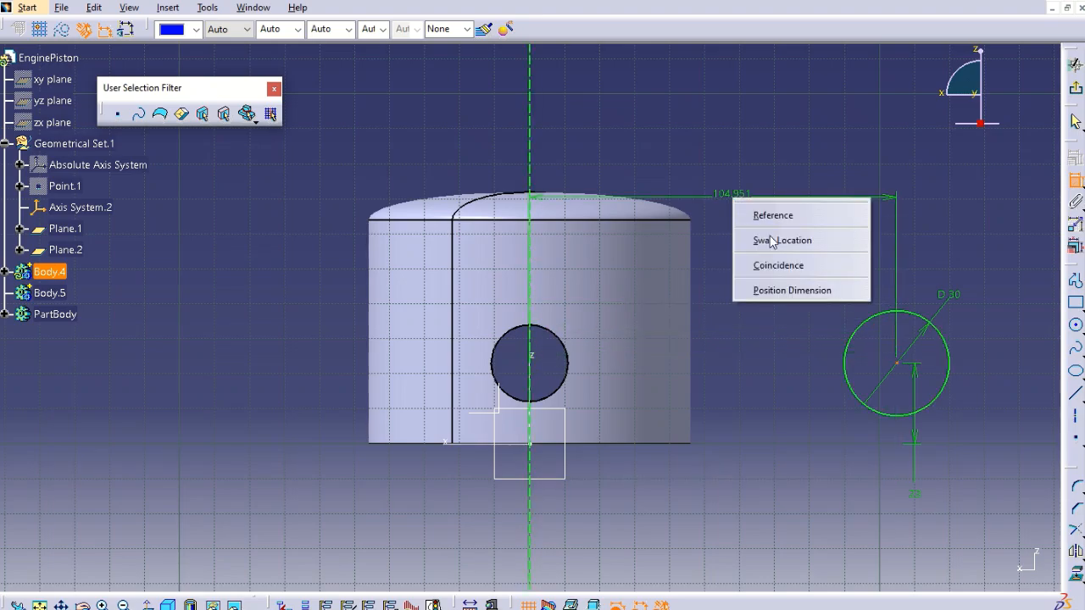
{"action": "left_click", "coordinate": [782, 265]}
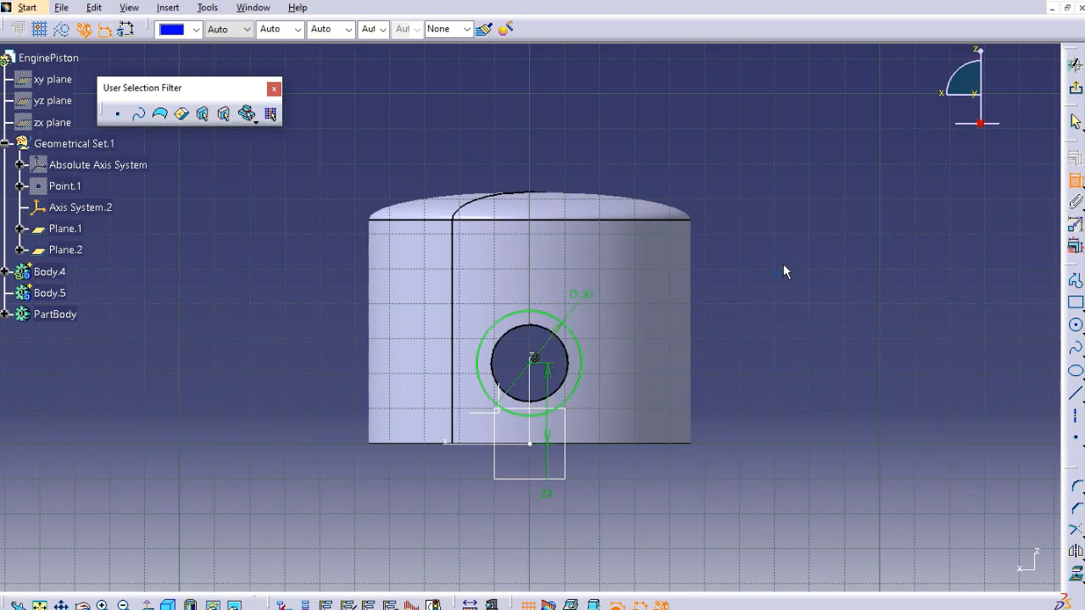
Exit the sketch and pad the 30 mm circle 9 mm in the reversed direction, into the piston.
{"action": "left_click", "coordinate": [1076, 92]}
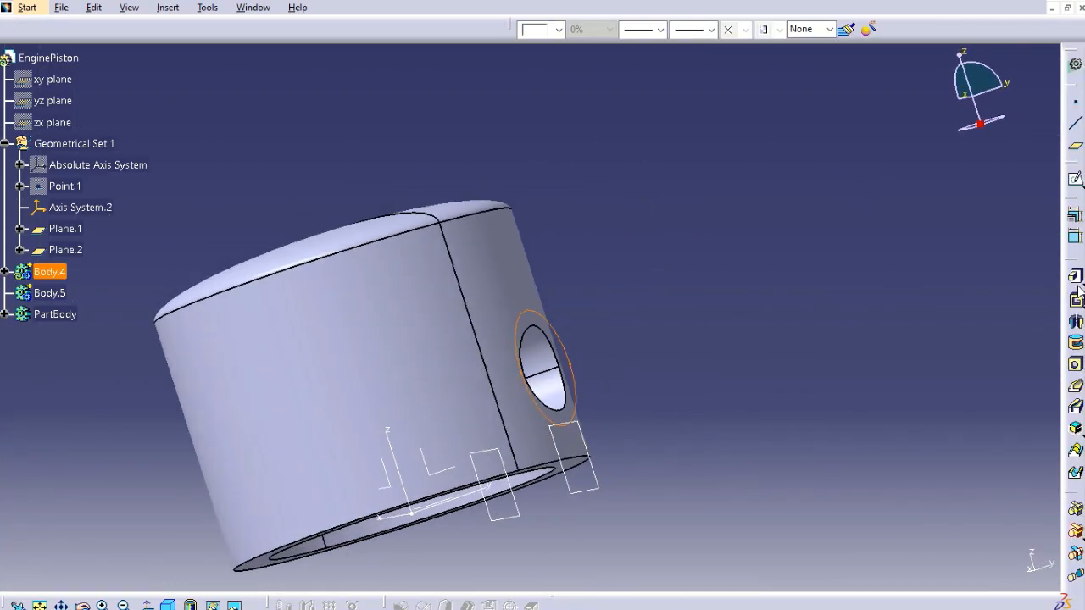
{"action": "left_click", "coordinate": [1075, 278]}
{"action": "double_click", "coordinate": [987, 385]}
{"action": "type", "text": "9mm"}
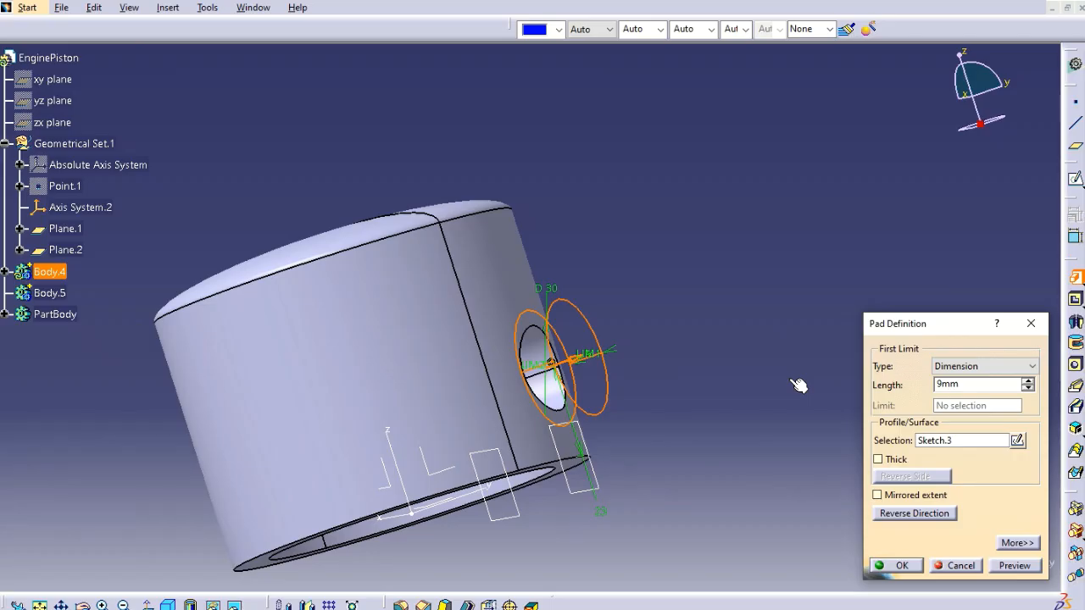
{"action": "left_click", "coordinate": [943, 518]}
{"action": "left_click", "coordinate": [1014, 565]}
{"action": "left_click", "coordinate": [896, 565]}
{"action": "middle_click_drag", "start_coordinate": [720, 382], "coordinate": [846, 302]}
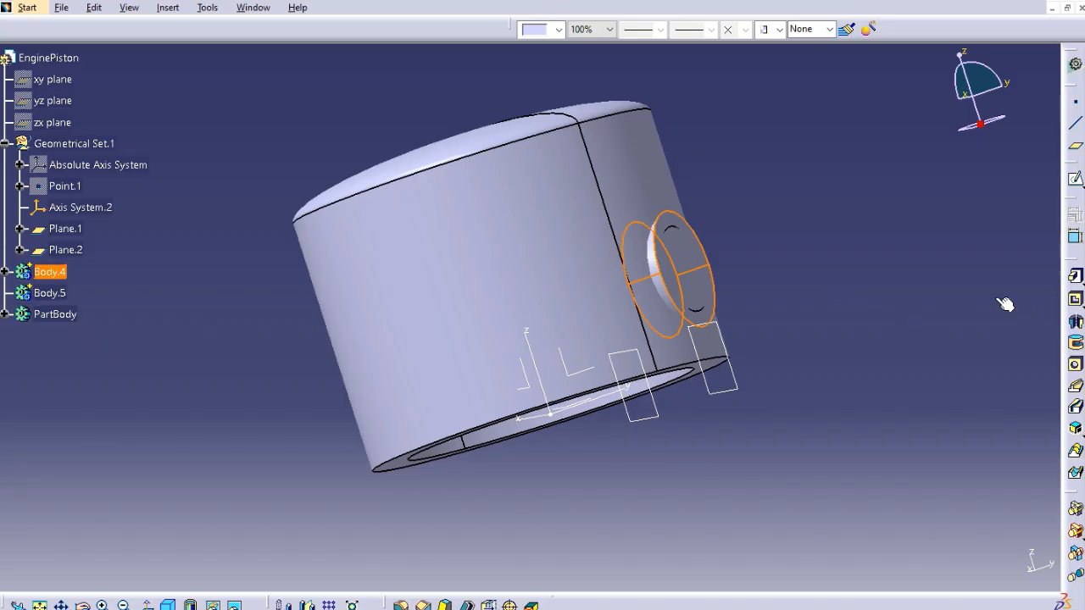
Mirror the 9 mm disc pad about the ZX plane of Axis System.2.
{"action": "left_click", "coordinate": [527, 378]}
{"action": "left_click", "coordinate": [903, 566]}
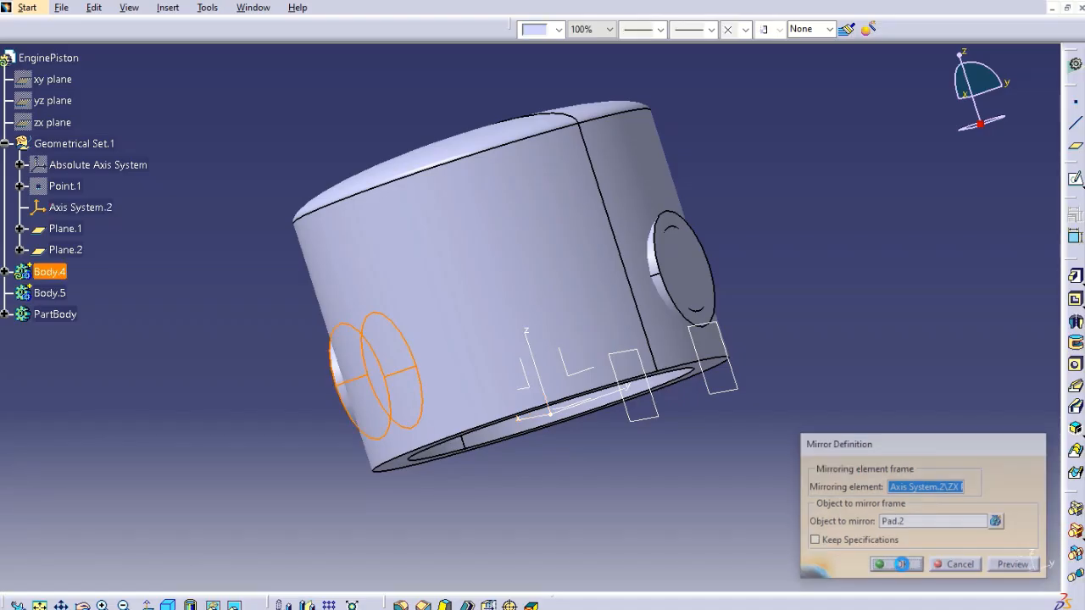
{"action": "middle_click_drag", "start_coordinate": [767, 220], "coordinate": [506, 319]}
{"action": "middle_click_drag", "start_coordinate": [722, 254], "coordinate": [746, 209]}
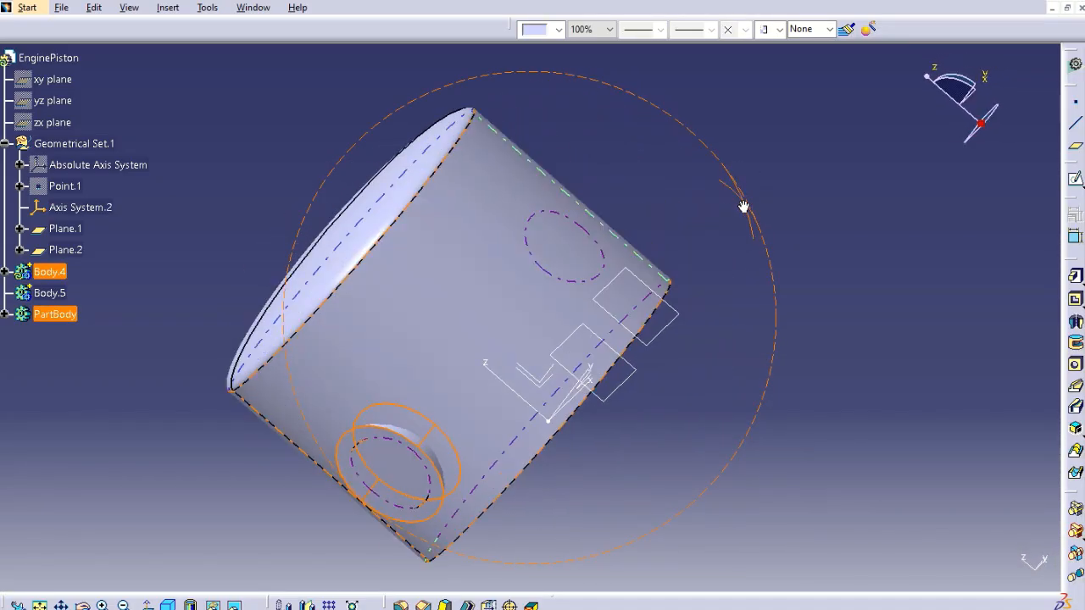
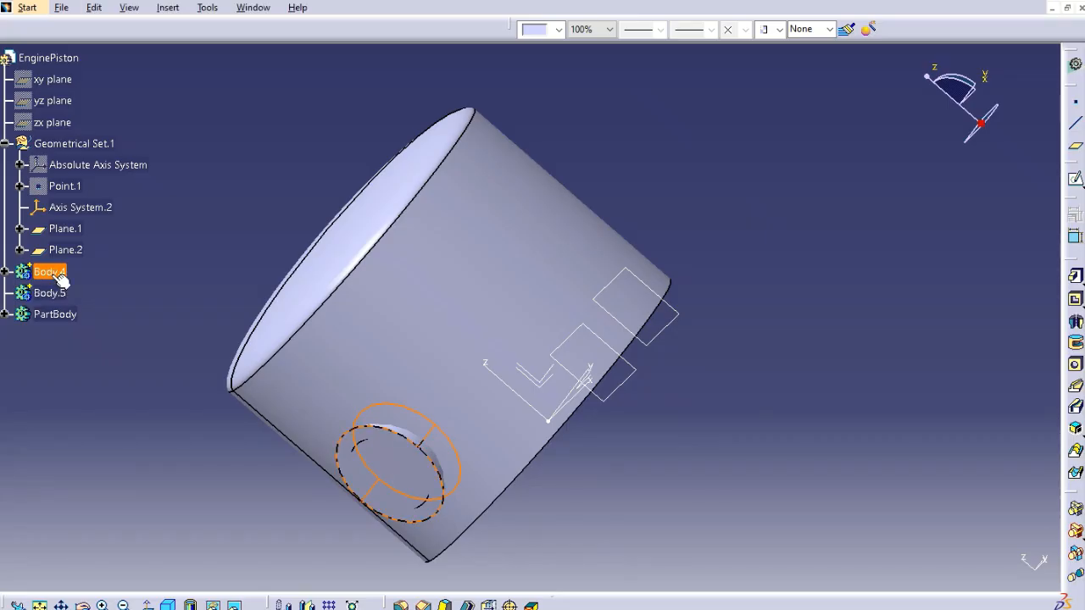
Remove Body.4 from PartBody to cut the circular recesses around both pin holes.
{"action": "middle_click_drag", "start_coordinate": [733, 380], "coordinate": [330, 394]}
{"action": "left_click", "coordinate": [221, 392]}
{"action": "left_click", "coordinate": [69, 292]}
{"action": "left_click", "coordinate": [56, 272]}
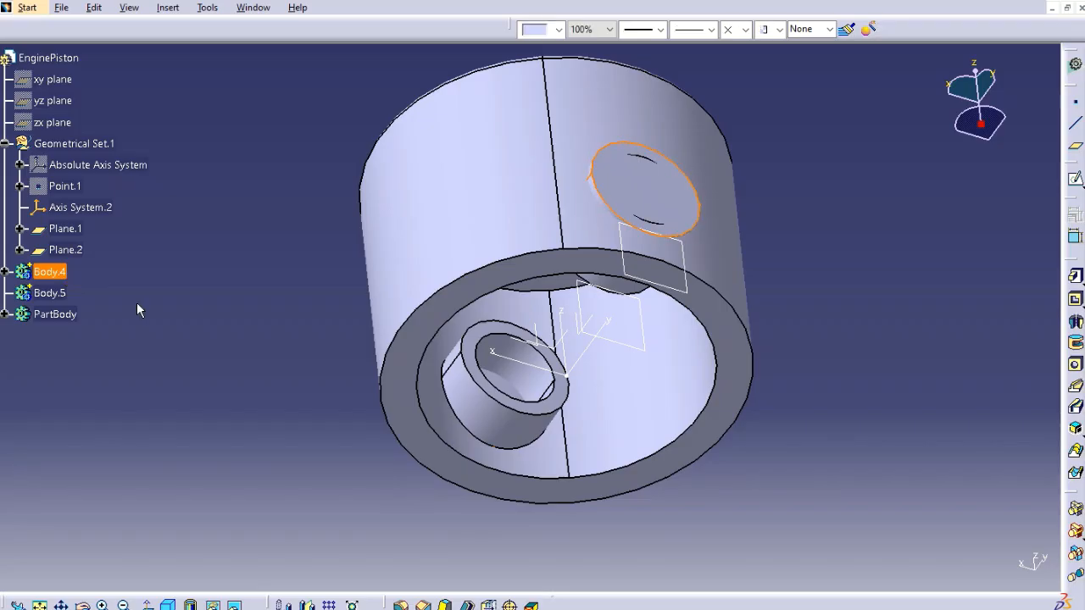
{"action": "left_click", "coordinate": [1074, 549]}
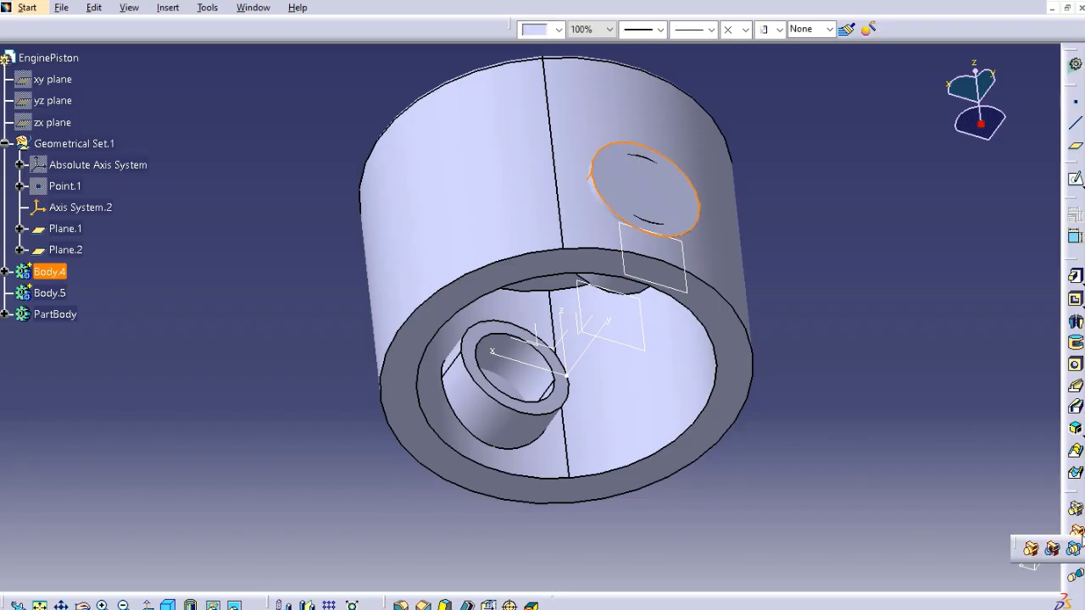
{"action": "left_click", "coordinate": [1054, 550]}
{"action": "left_click", "coordinate": [68, 314]}
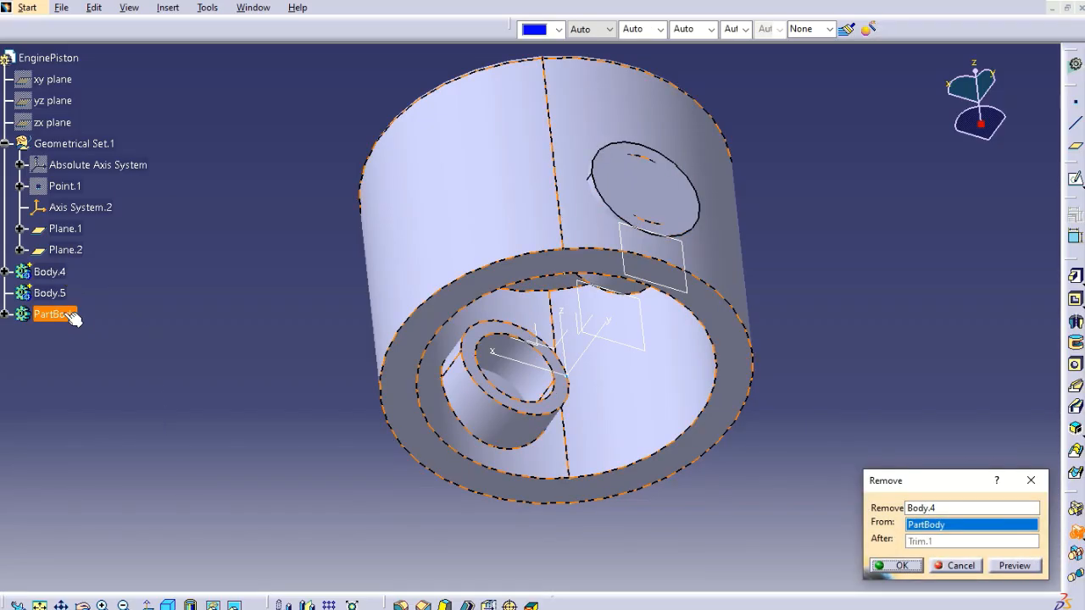
{"action": "left_click", "coordinate": [902, 565]}
{"action": "middle_click_drag", "start_coordinate": [322, 462], "coordinate": [269, 302]}
{"action": "left_click", "coordinate": [291, 322]}
{"action": "middle_click_drag", "start_coordinate": [385, 358], "coordinate": [678, 435]}
{"action": "left_click", "coordinate": [685, 436]}
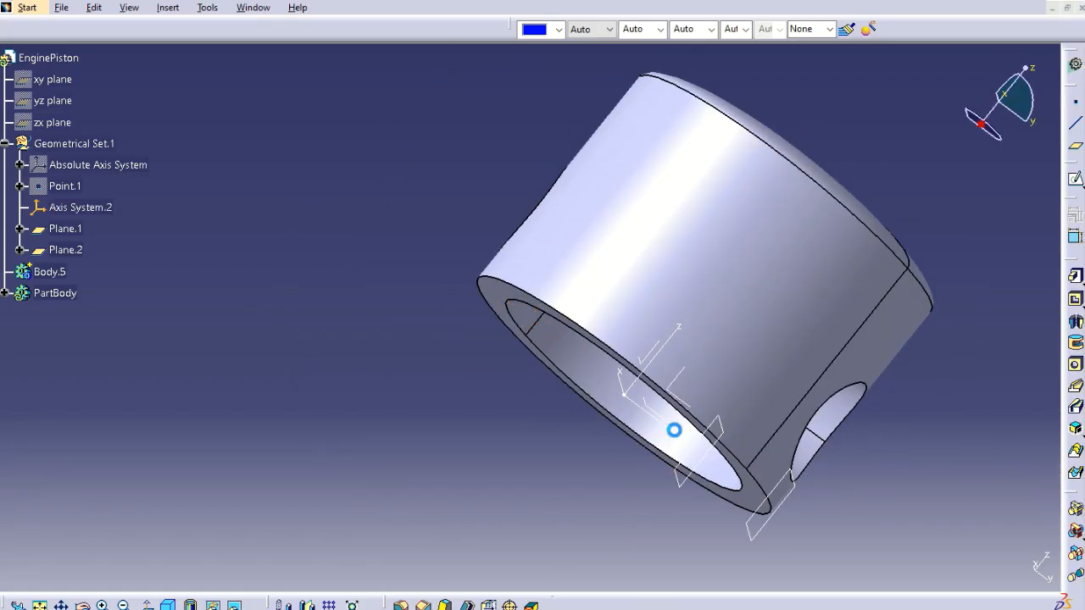
Make Body.5 the active work object and open a sketch on the YZ plane of Axis System.2.
{"action": "left_click", "coordinate": [60, 271]}
{"action": "middle_click_drag", "start_coordinate": [588, 313], "coordinate": [585, 266]}
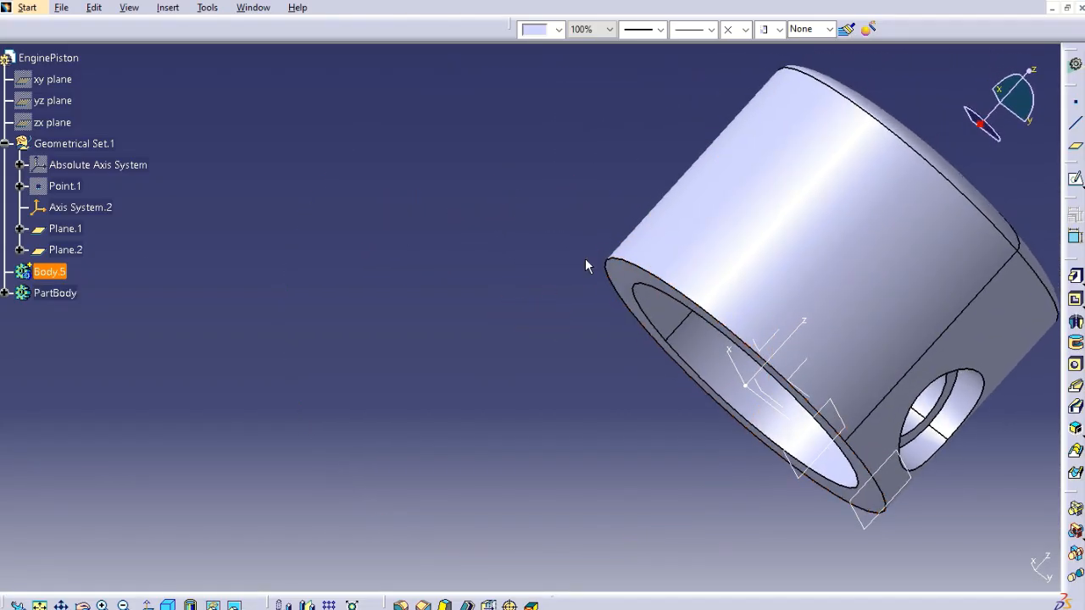
{"action": "right_click", "coordinate": [72, 278]}
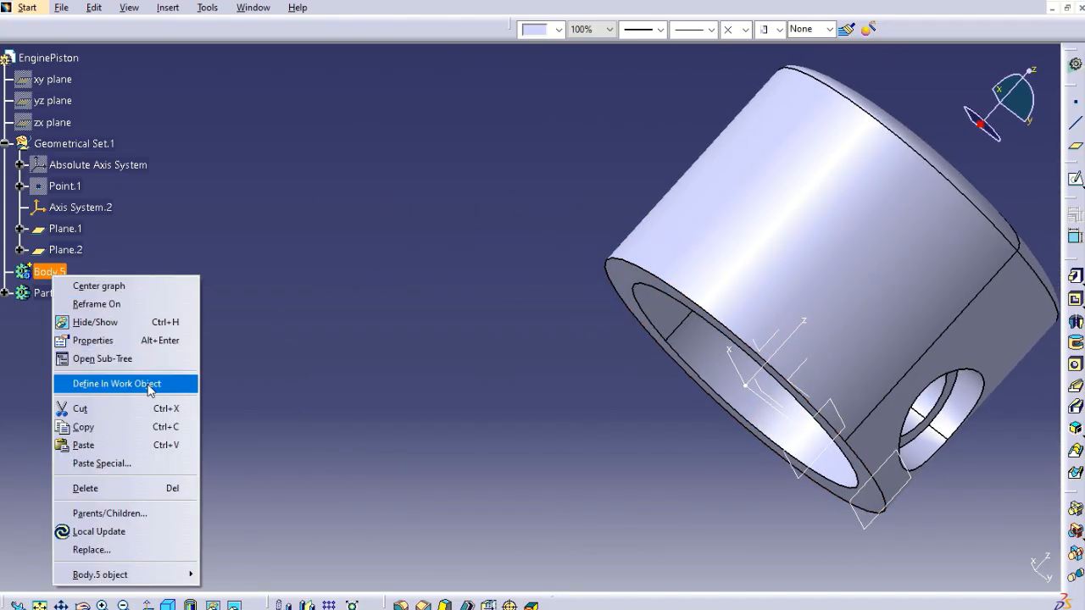
{"action": "left_click", "coordinate": [119, 383]}
{"action": "middle_click_drag", "start_coordinate": [302, 327], "coordinate": [430, 551]}
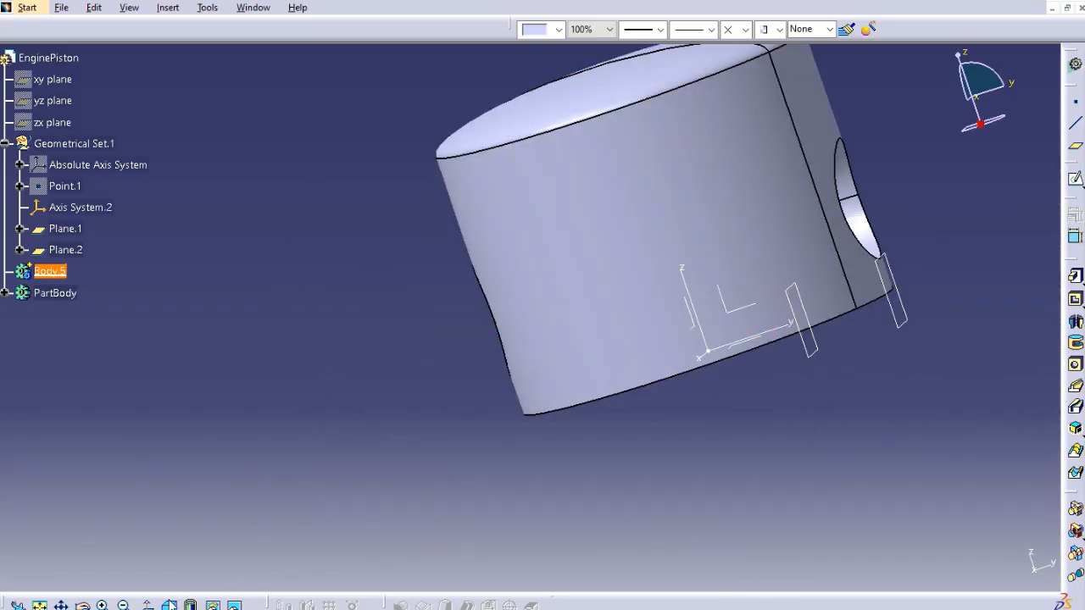
{"action": "left_click", "coordinate": [168, 605]}
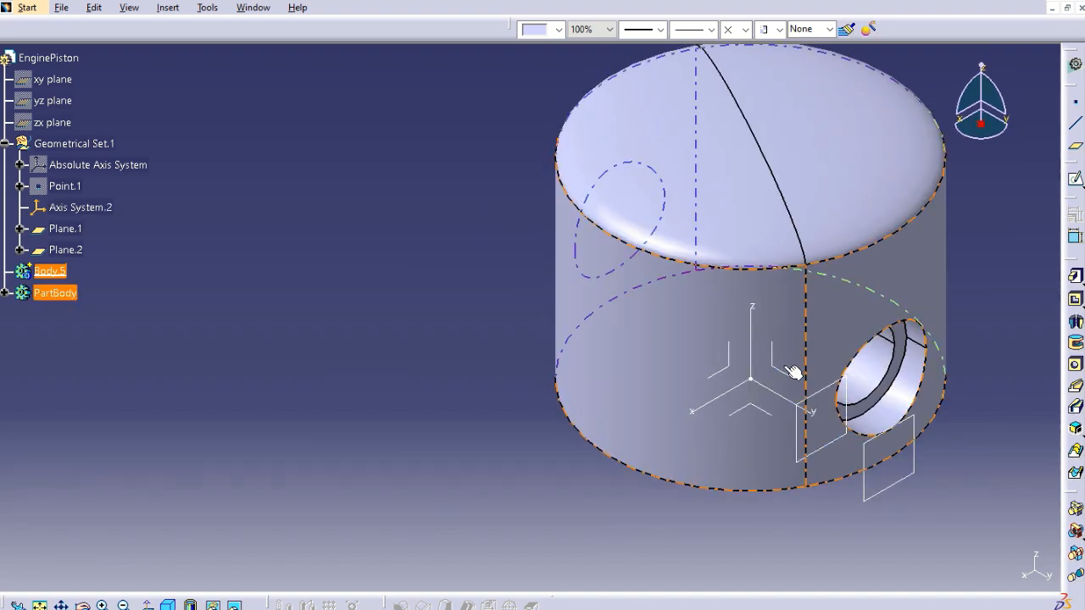
{"action": "left_click", "coordinate": [792, 373]}
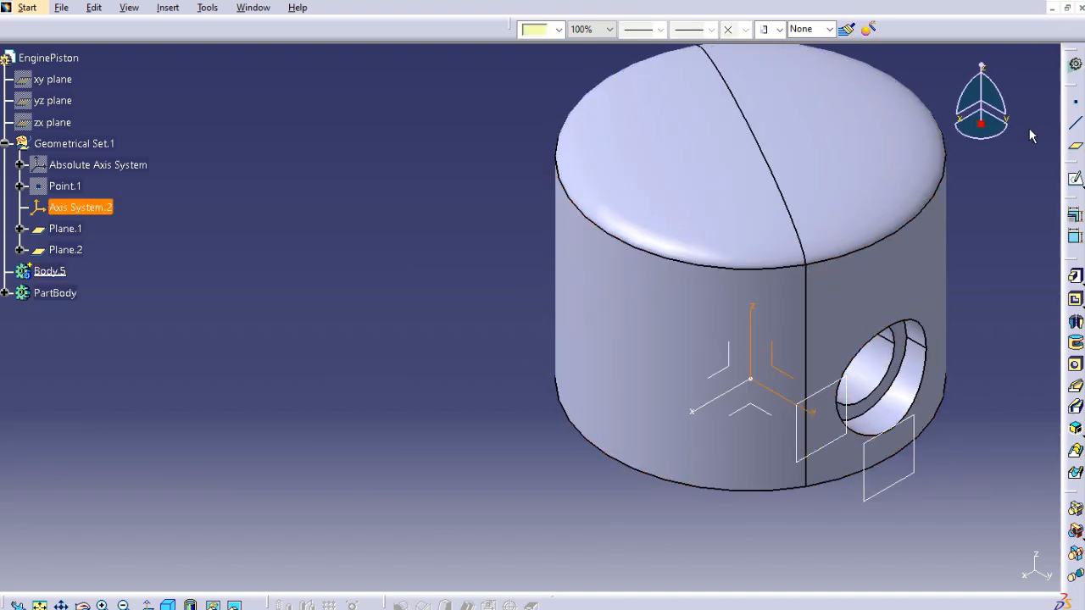
{"action": "left_click", "coordinate": [1076, 183]}
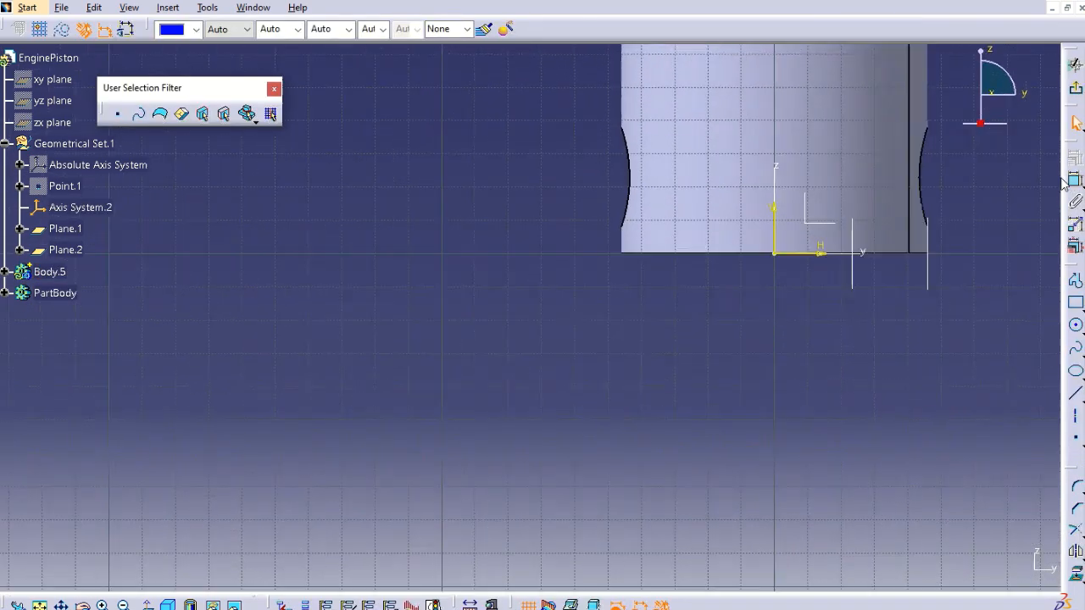
Hide Plane.1 and Plane.2 from the view.
{"action": "left_click", "coordinate": [40, 605]}
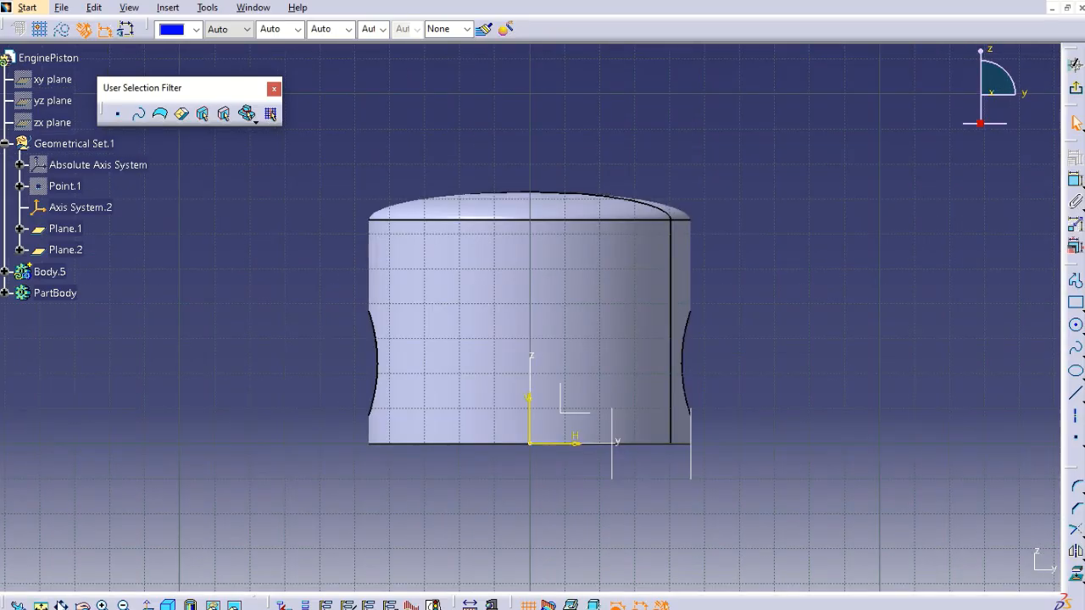
{"action": "left_click_drag", "start_coordinate": [619, 497], "coordinate": [516, 382]}
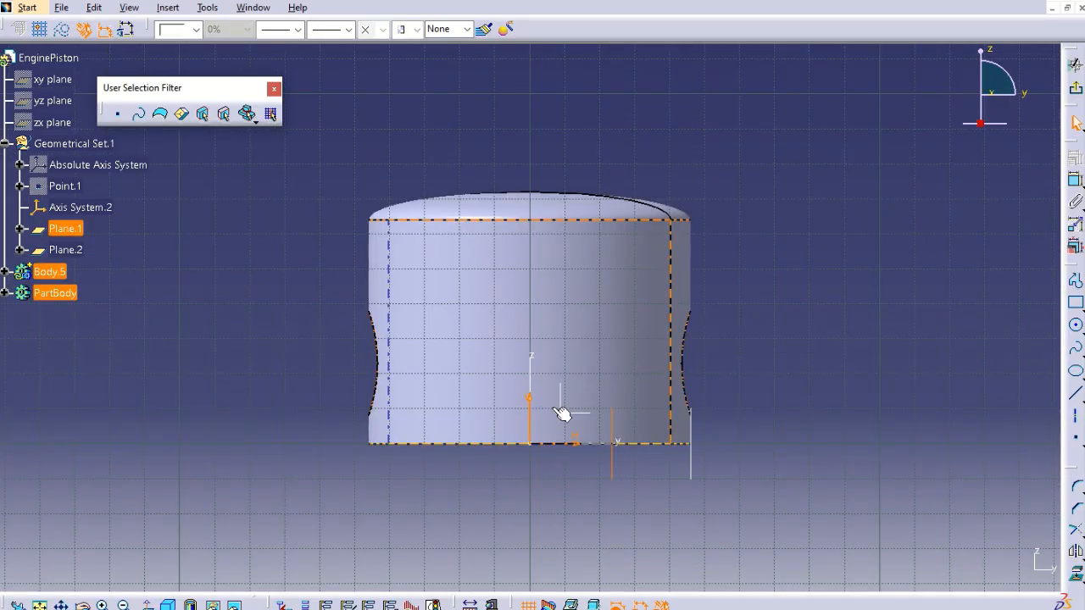
{"action": "left_click", "coordinate": [850, 467]}
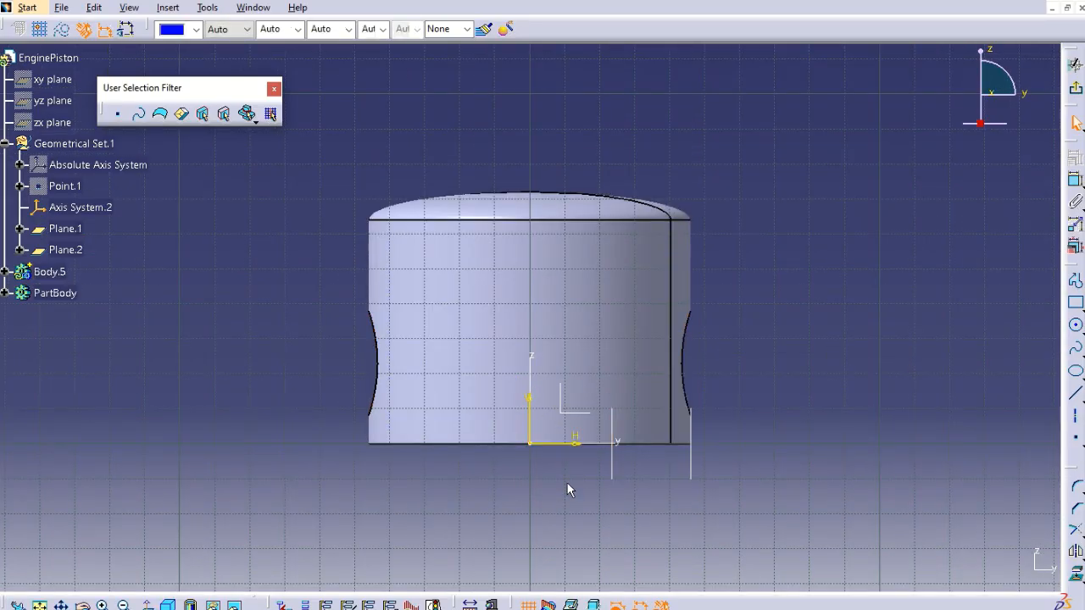
{"action": "left_click_drag", "start_coordinate": [584, 462], "coordinate": [511, 387]}
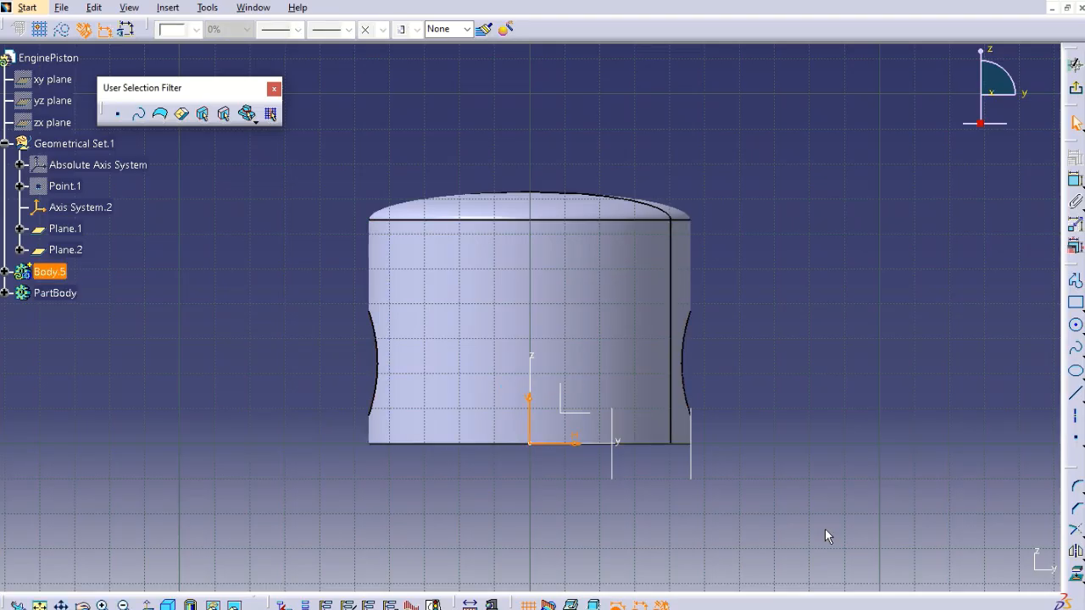
{"action": "left_click", "coordinate": [912, 519]}
{"action": "left_click", "coordinate": [76, 231]}
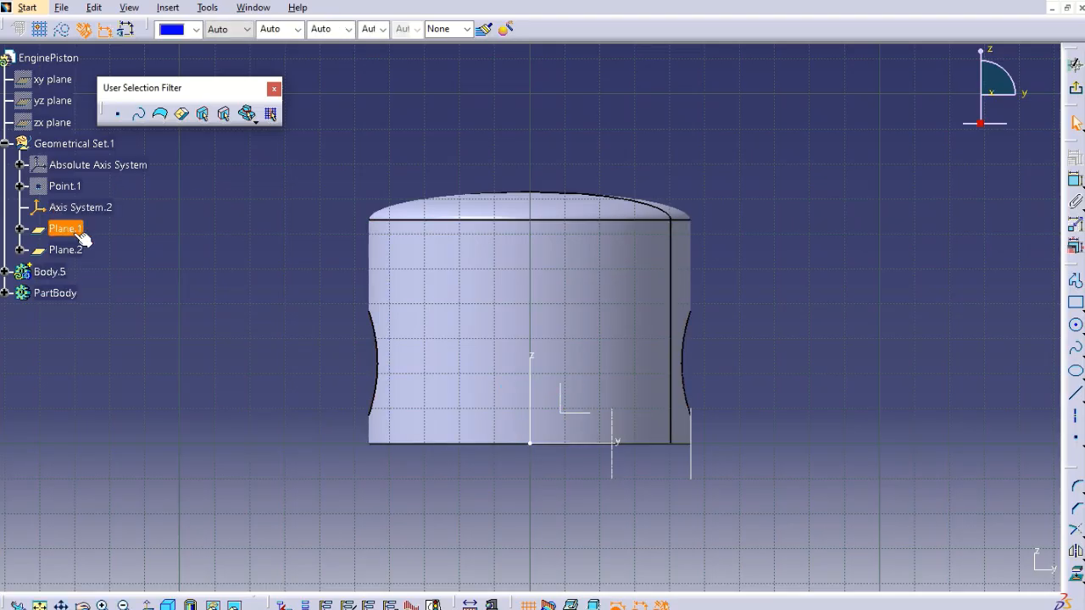
{"action": "left_click", "coordinate": [88, 253], "text": "ctrl"}
{"action": "right_click", "coordinate": [88, 253]}
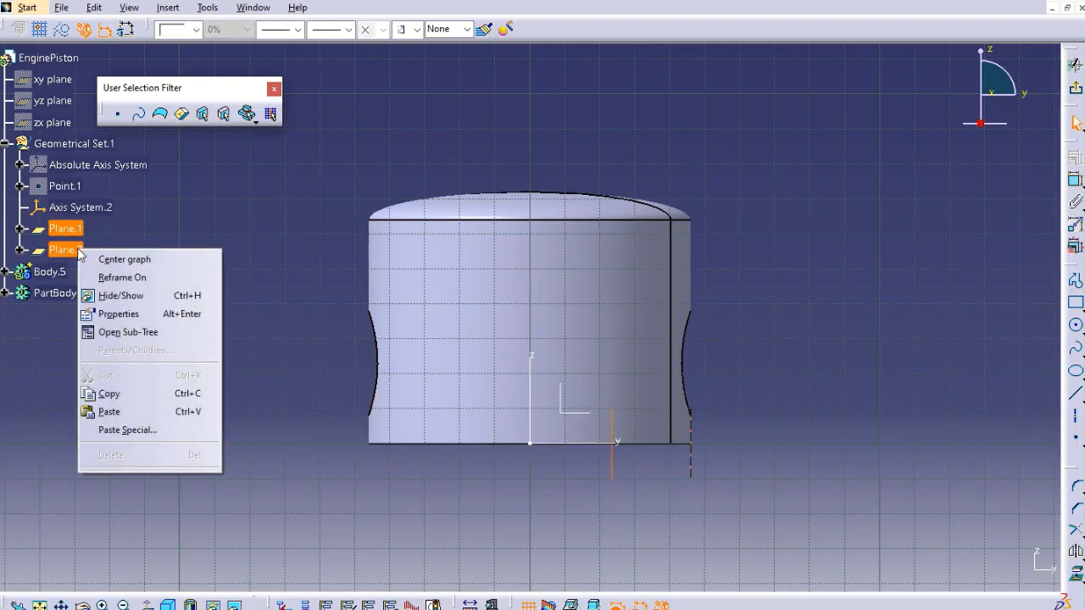
{"action": "left_click", "coordinate": [127, 296]}
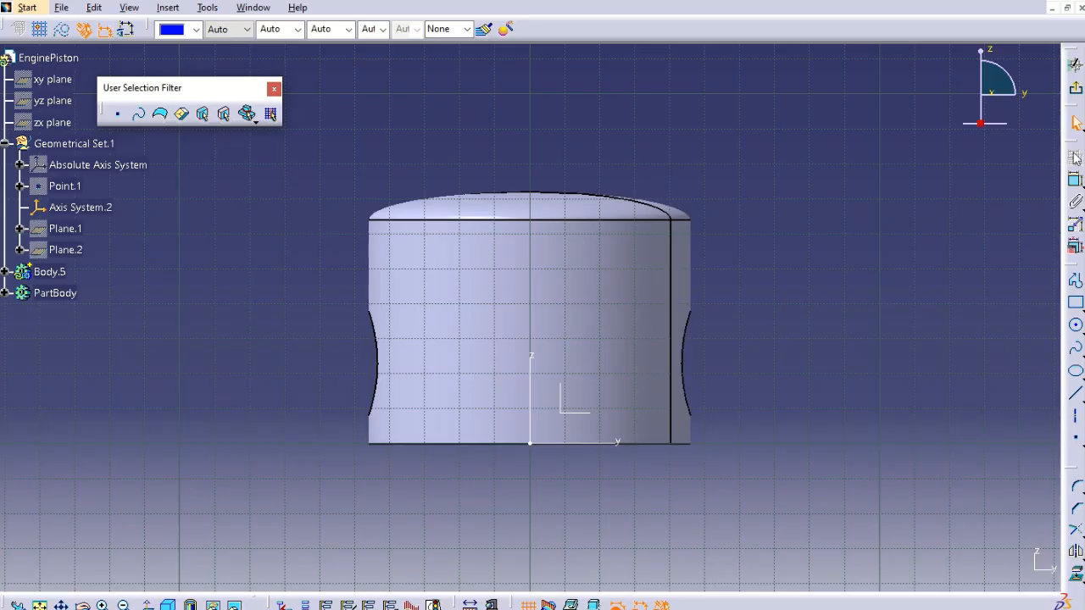
Sketch a small rectangle about 7.6 mm wide and 4.3 mm high beside the piston, just below crown-edge level.
{"action": "left_click", "coordinate": [1076, 307]}
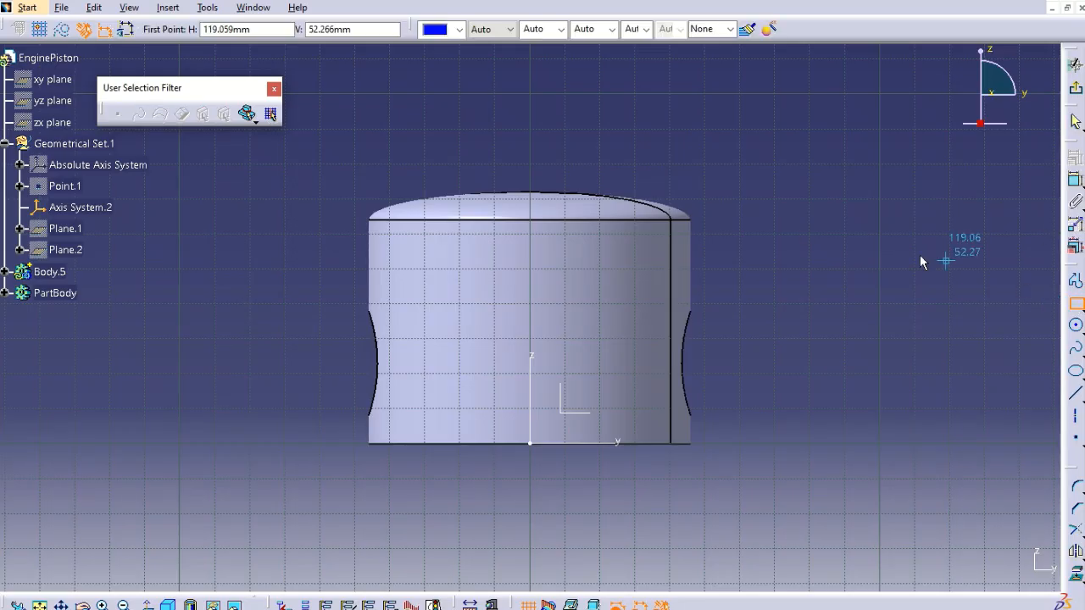
{"action": "left_click", "coordinate": [768, 237]}
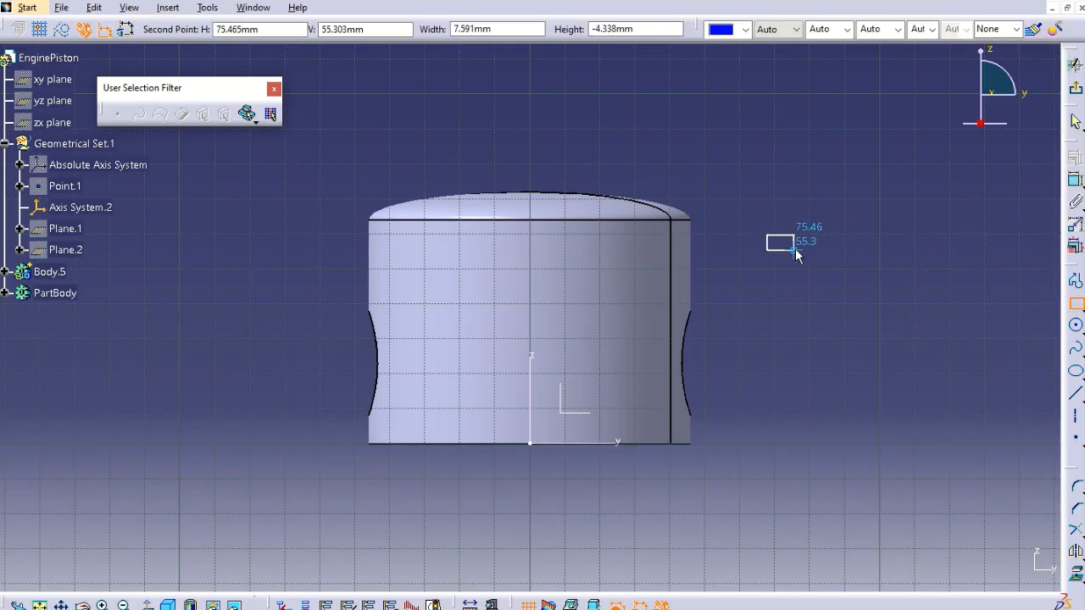
{"action": "left_click", "coordinate": [794, 254]}
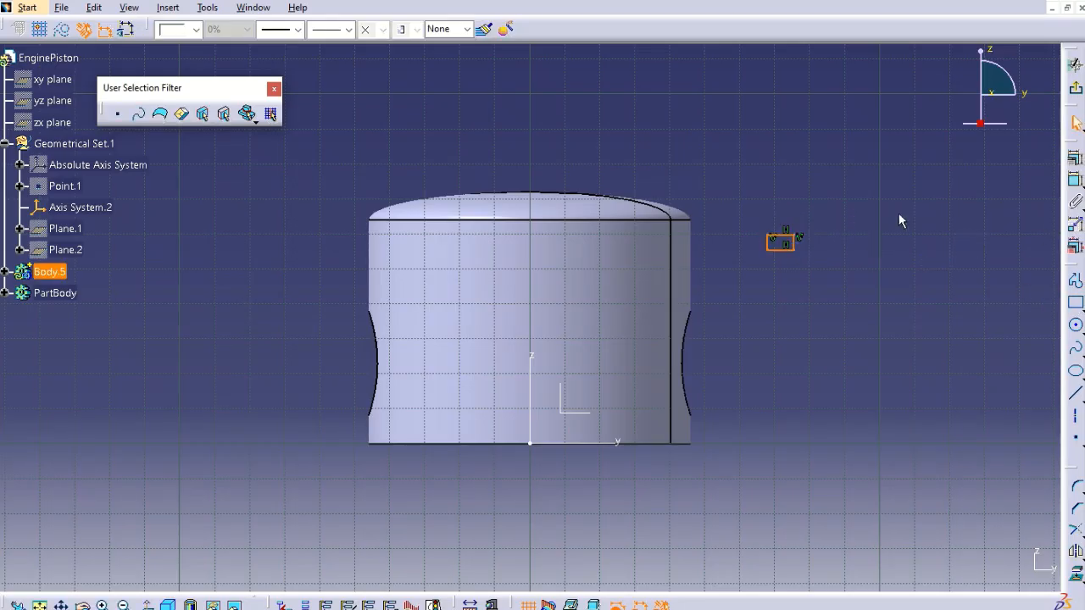
Hide the four parallelism constraints of the rectangle in Sketch.4.
{"action": "left_click", "coordinate": [6, 272]}
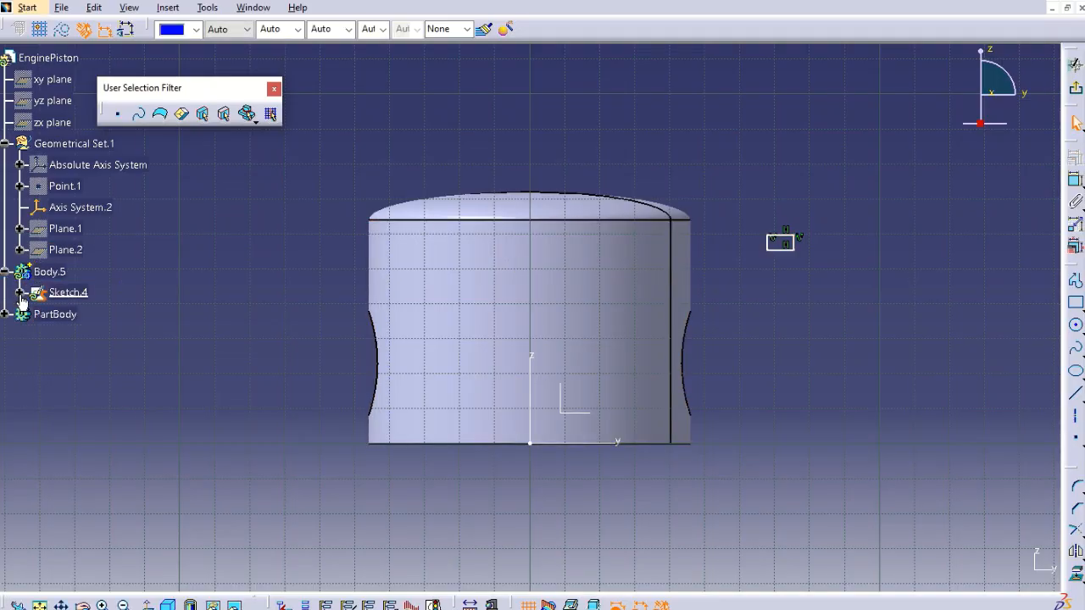
{"action": "left_click", "coordinate": [20, 293]}
{"action": "left_click", "coordinate": [36, 357]}
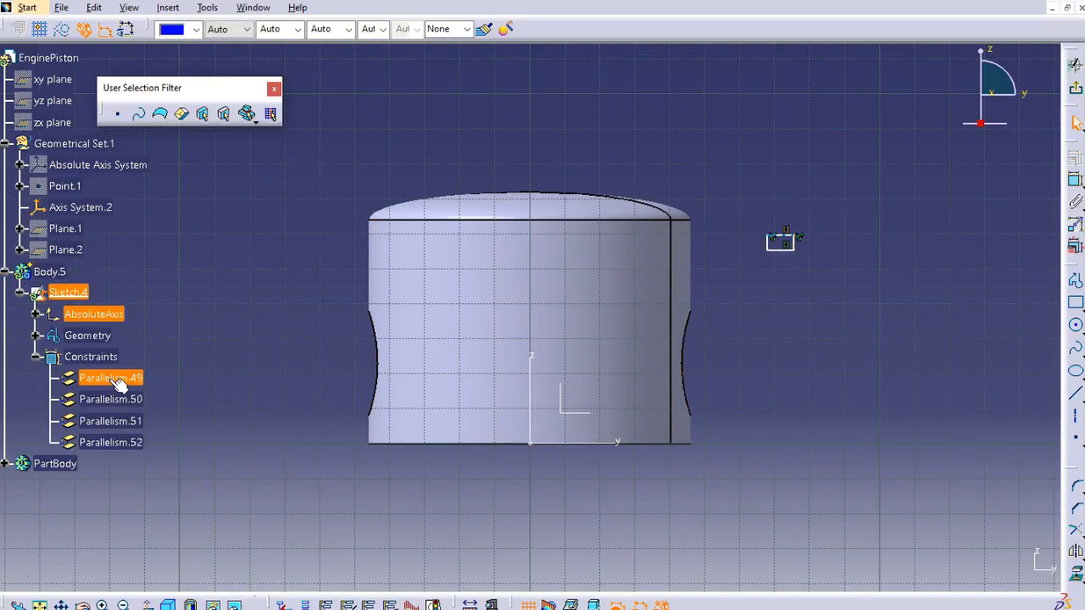
{"action": "left_click", "coordinate": [140, 442], "text": "shift"}
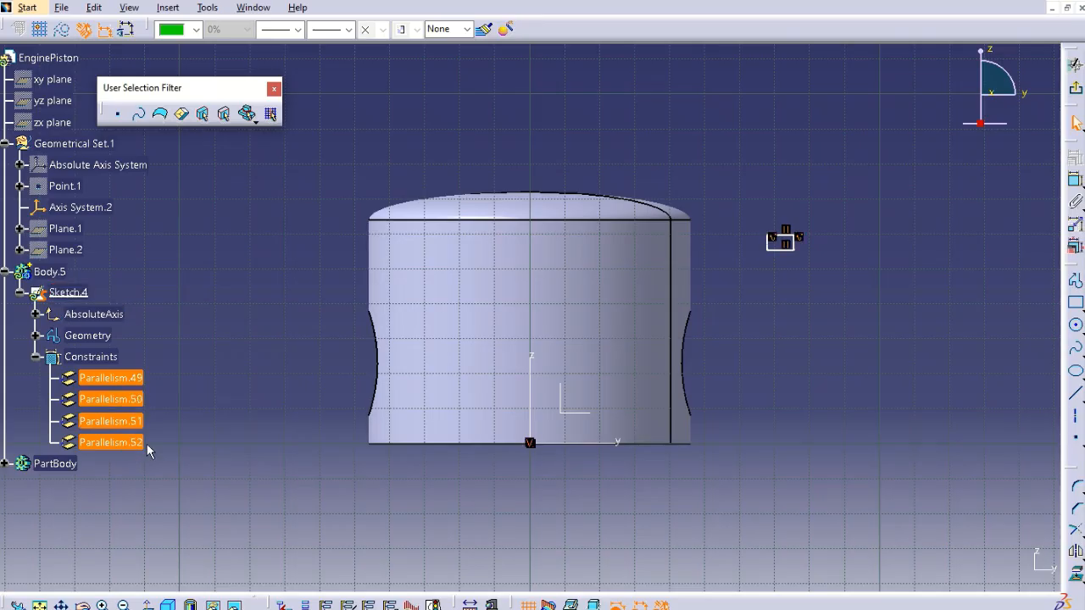
{"action": "key", "text": "space"}
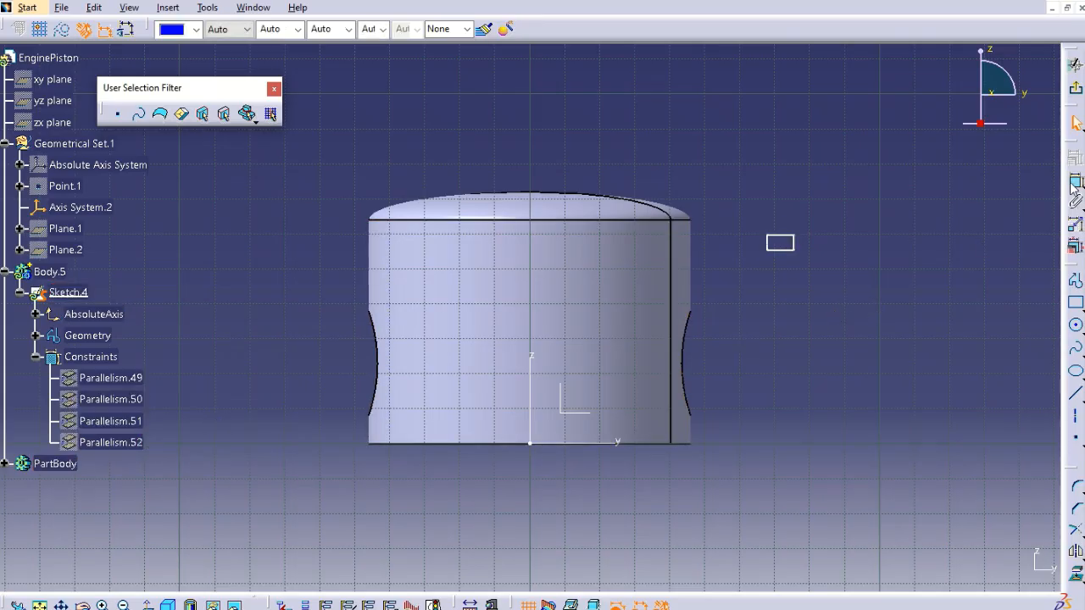
Dimension the rectangle's upper edge and set its width to 5 mm.
{"action": "left_click", "coordinate": [779, 236]}
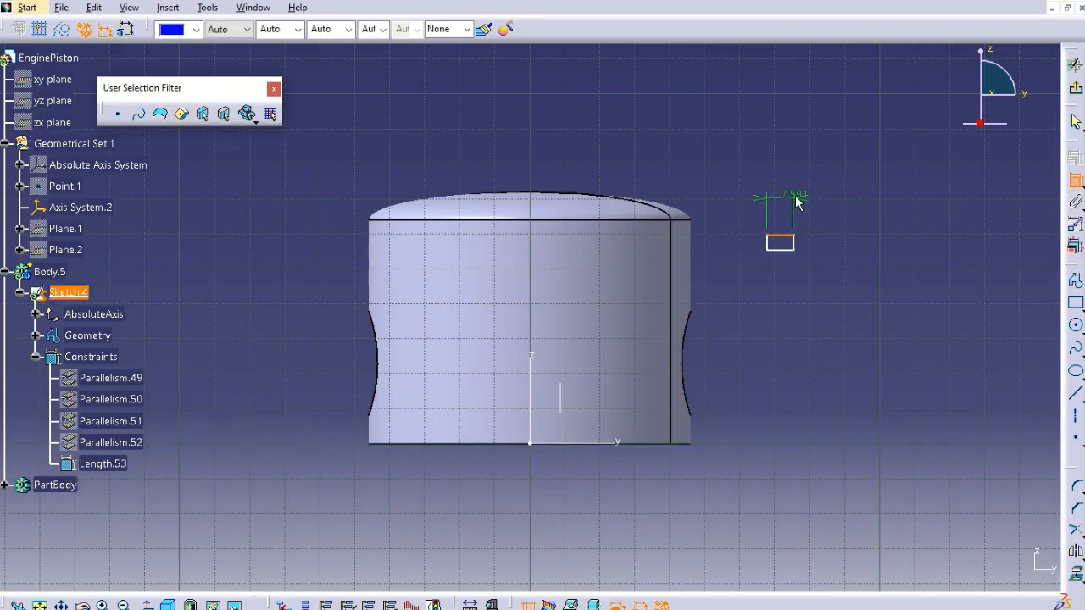
{"action": "left_click", "coordinate": [791, 203]}
{"action": "double_click", "coordinate": [782, 201]}
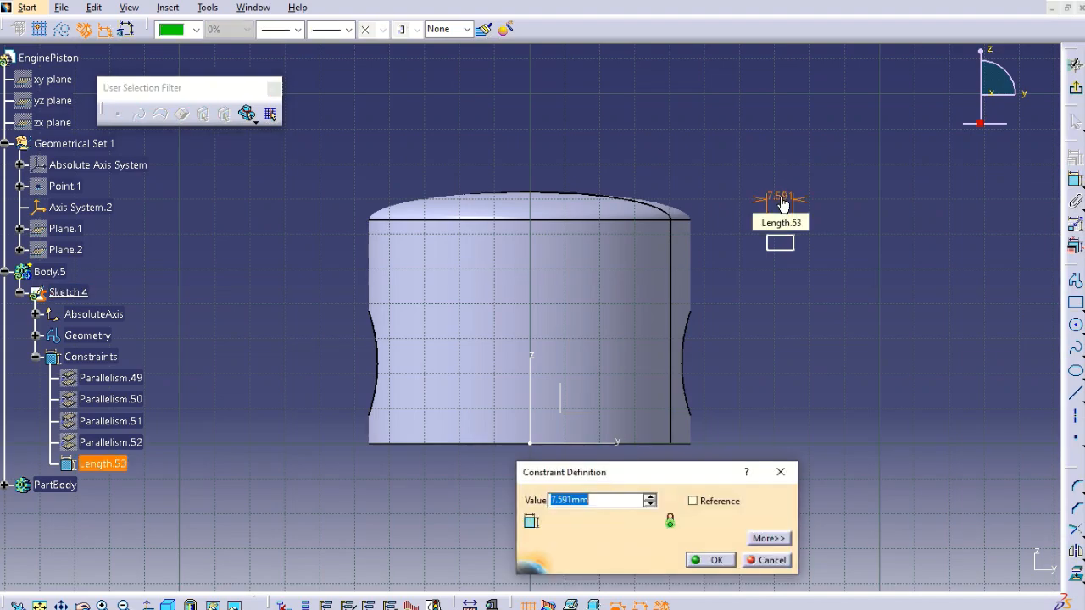
{"action": "type", "text": "5"}
{"action": "key", "text": "Return"}
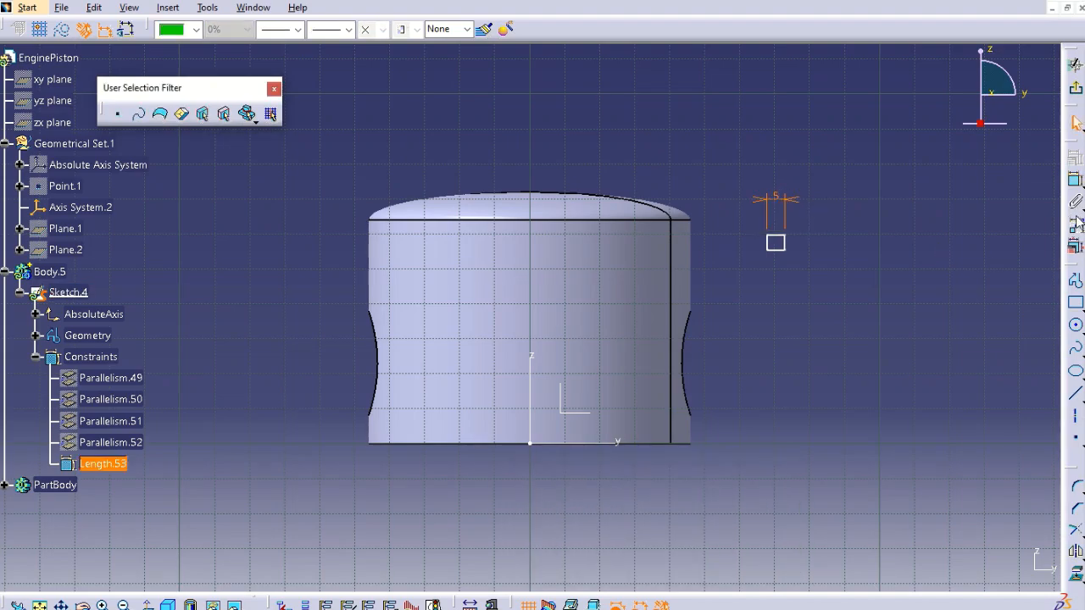
Dimension the rectangle's vertical edge and set its height to 3 mm.
{"action": "left_click", "coordinate": [1075, 180]}
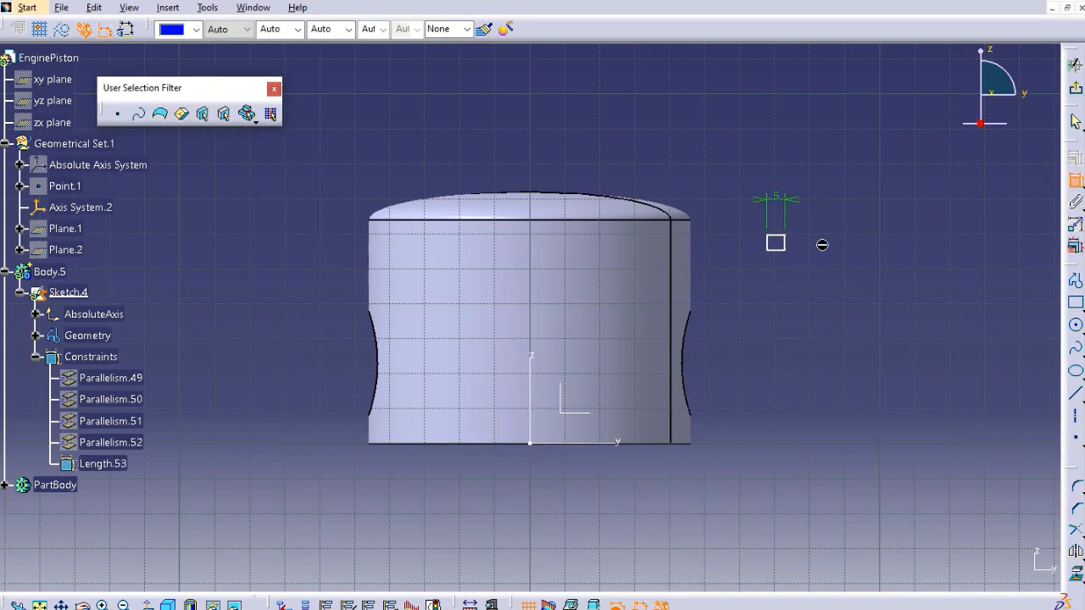
{"action": "left_click", "coordinate": [787, 244]}
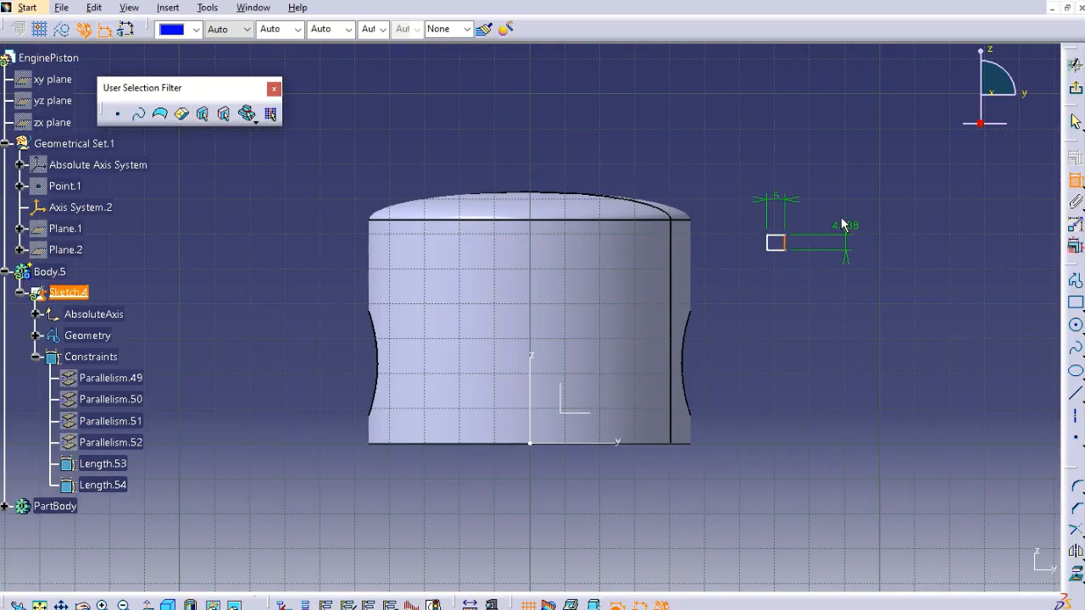
{"action": "left_click", "coordinate": [841, 213]}
{"action": "double_click", "coordinate": [839, 211]}
{"action": "type", "text": "3mm"}
{"action": "key", "text": "Return"}
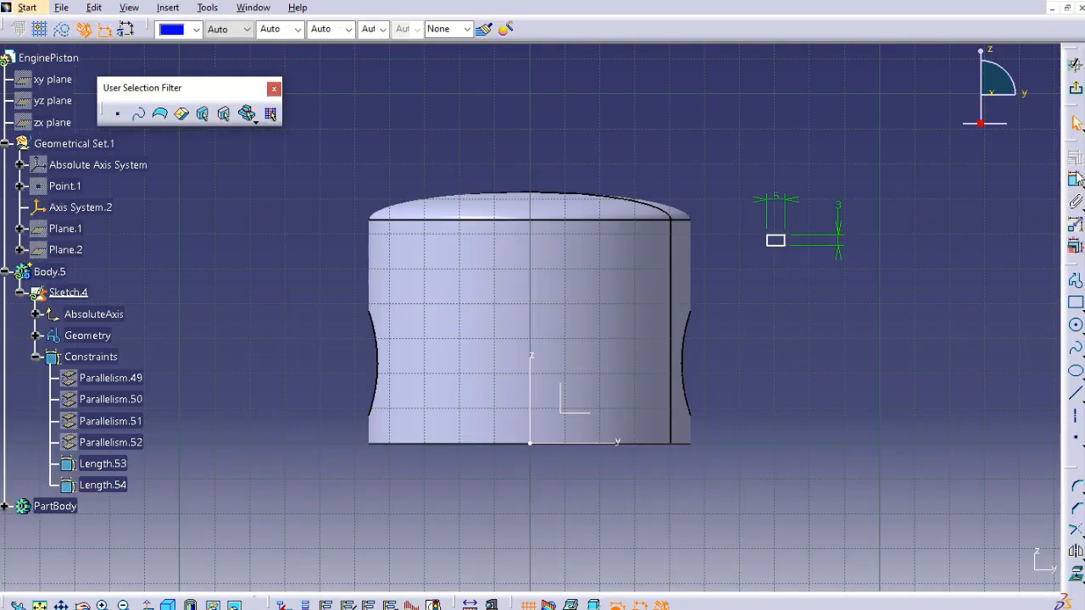
Dimension the rectangle's lower edge from the horizontal axis at the piston base and set the distance to 58 mm.
{"action": "left_click", "coordinate": [776, 246]}
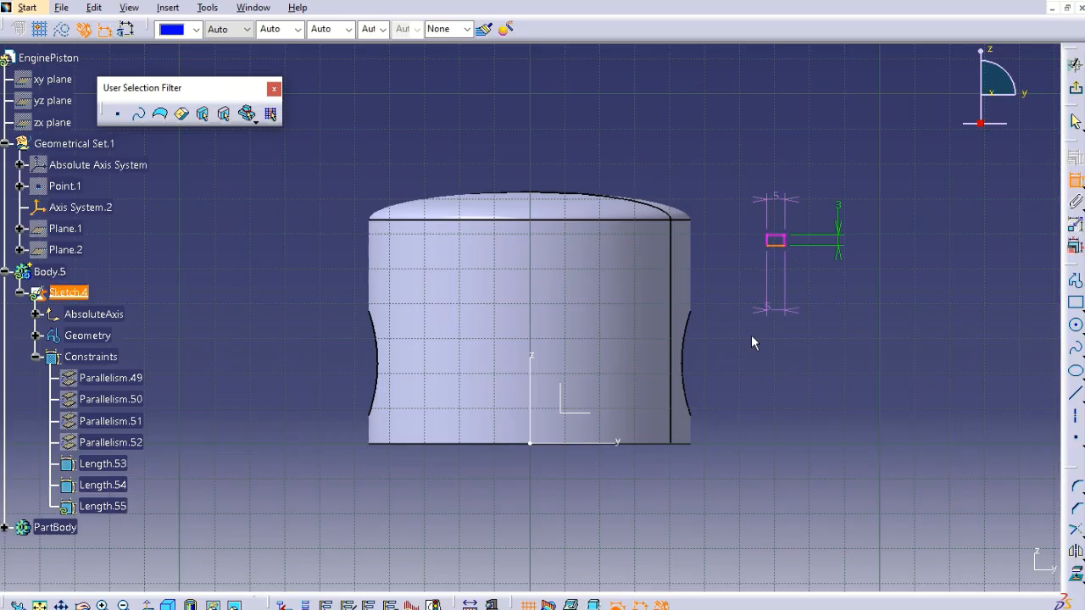
{"action": "left_click", "coordinate": [627, 442]}
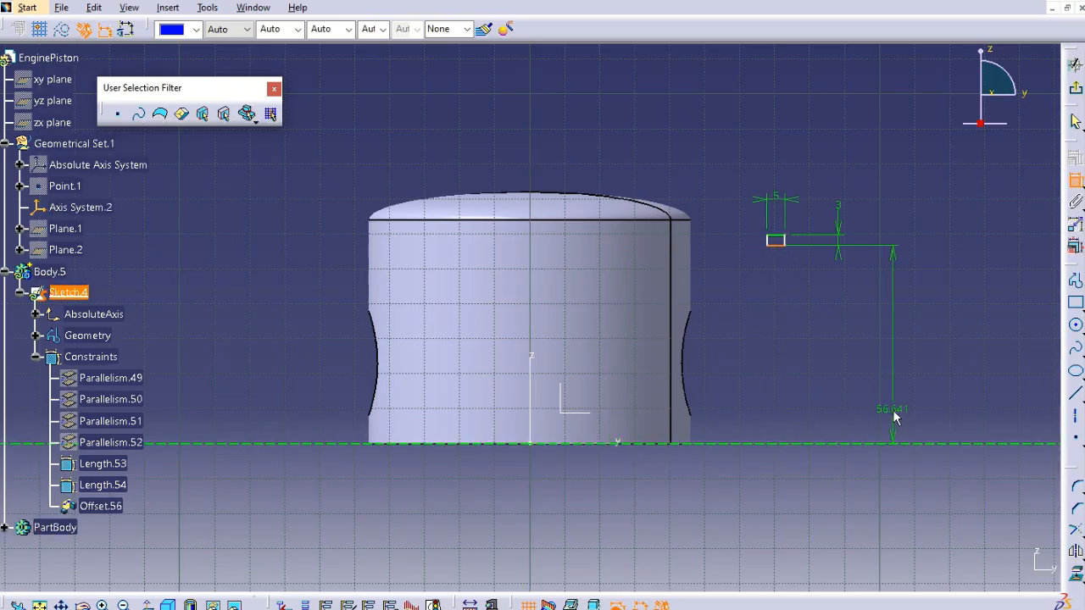
{"action": "left_click", "coordinate": [894, 415]}
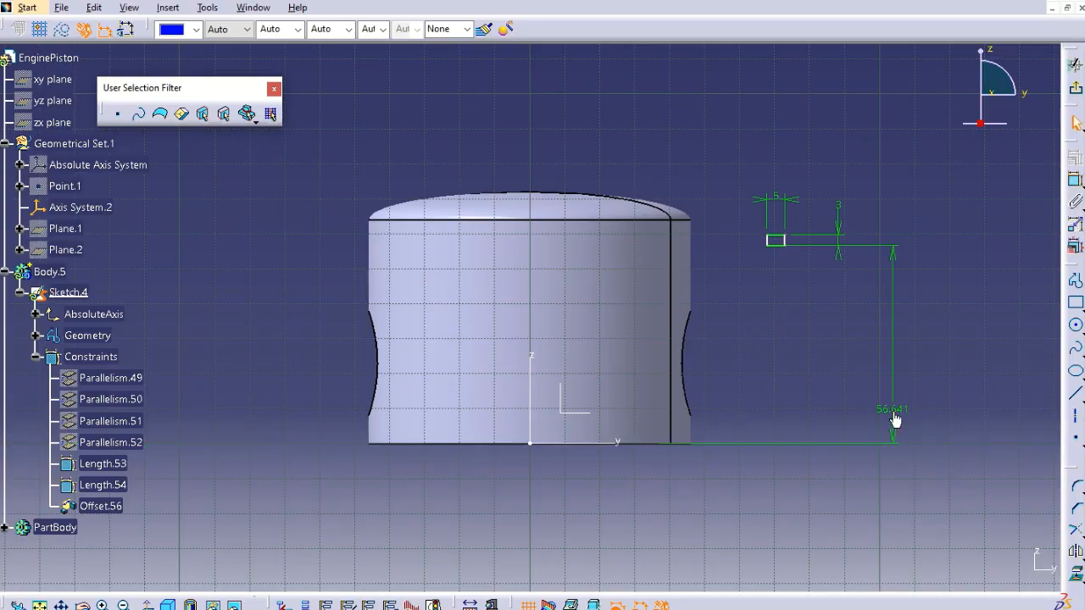
{"action": "double_click", "coordinate": [894, 413]}
{"action": "type", "text": "58"}
{"action": "key", "text": "Return"}
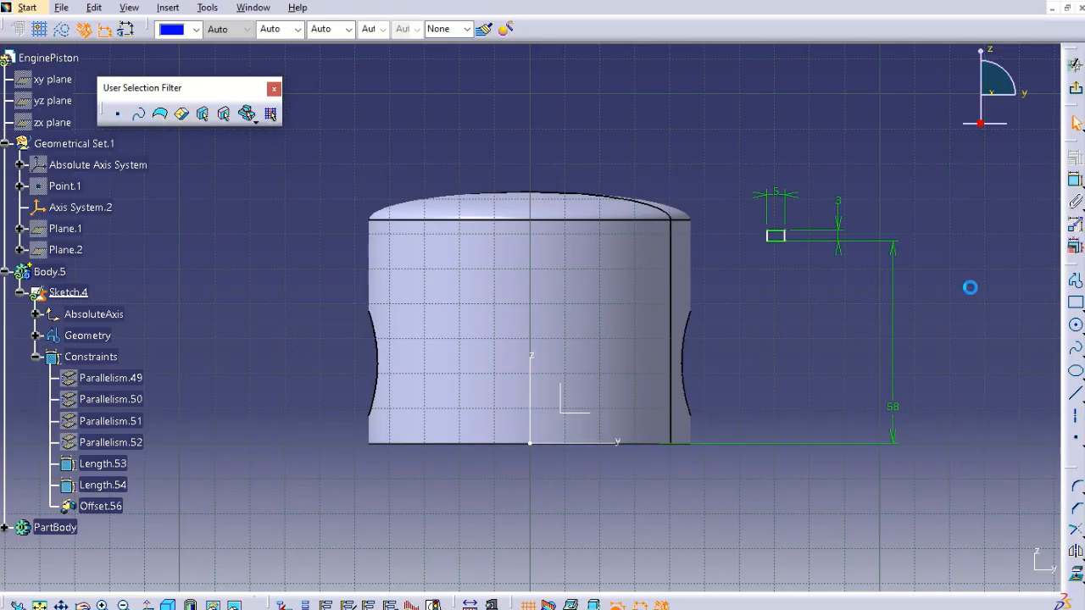
Draw a vertical axis line through the piston's centre and hide its coincidence and parallelism constraints.
{"action": "left_click", "coordinate": [1076, 420]}
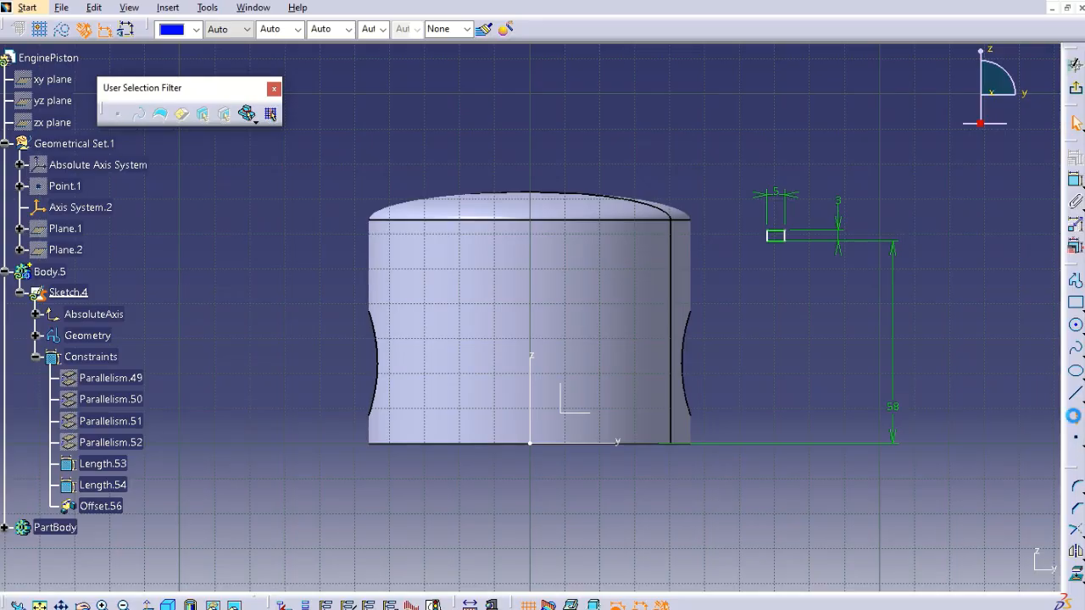
{"action": "left_click", "coordinate": [530, 89]}
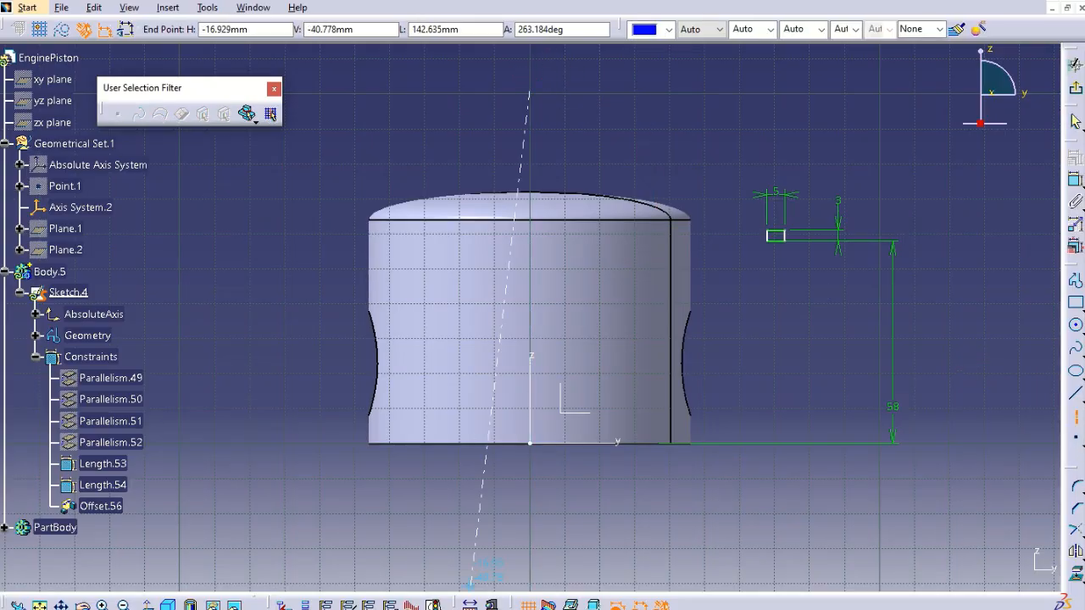
{"action": "left_click", "coordinate": [528, 533]}
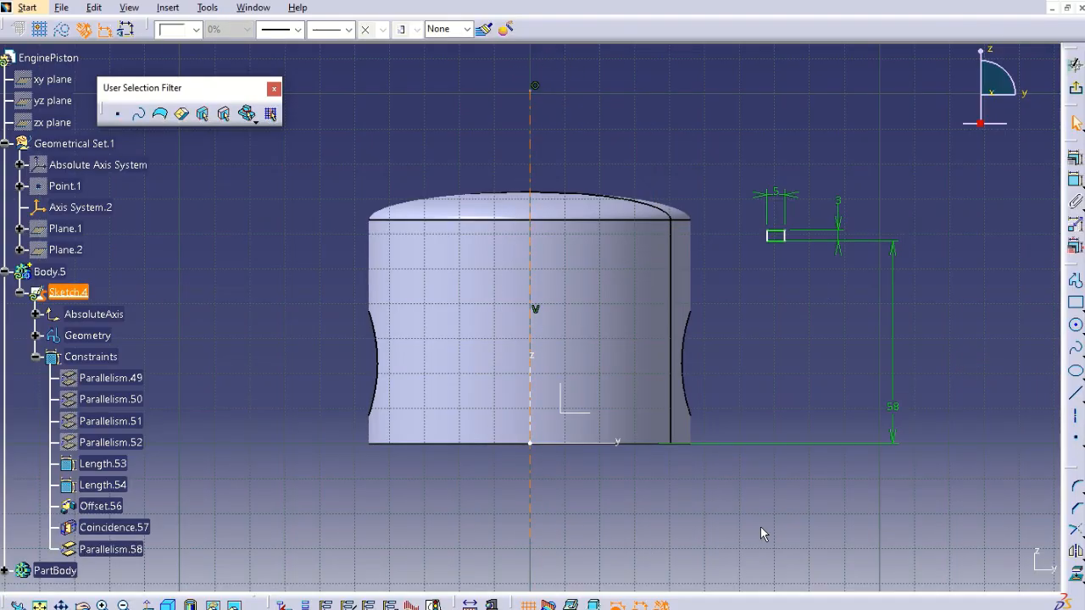
{"action": "left_click", "coordinate": [128, 549]}
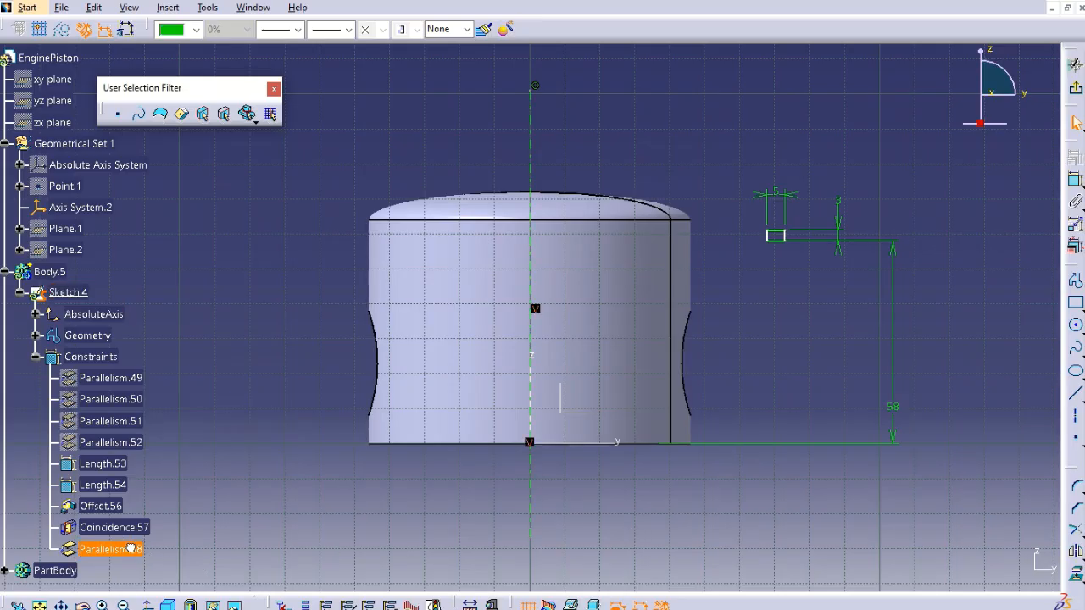
{"action": "left_click", "coordinate": [145, 528], "text": "ctrl"}
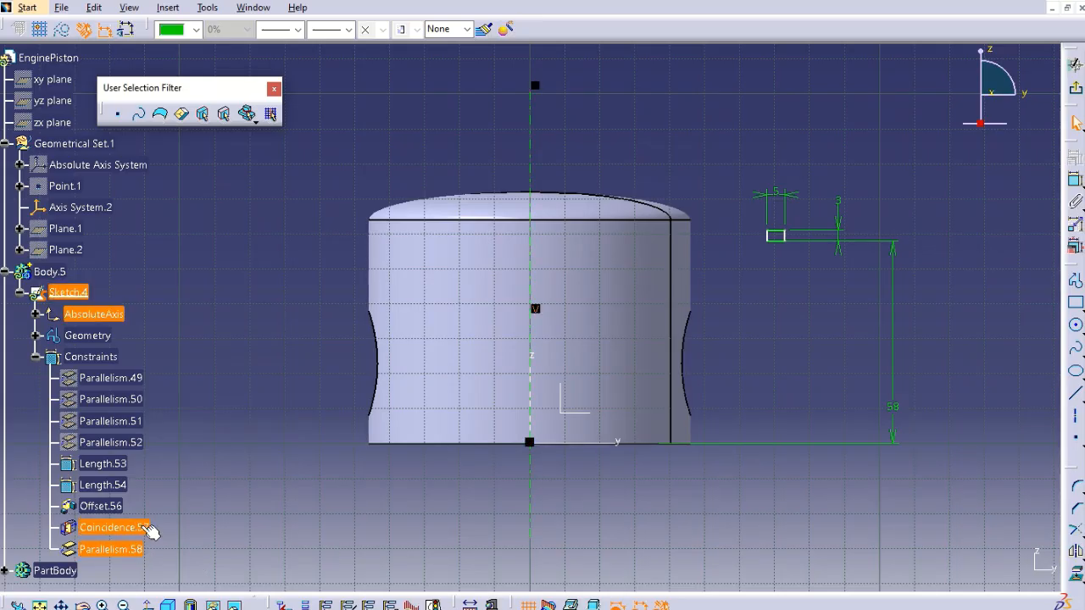
{"action": "left_click", "coordinate": [211, 526]}
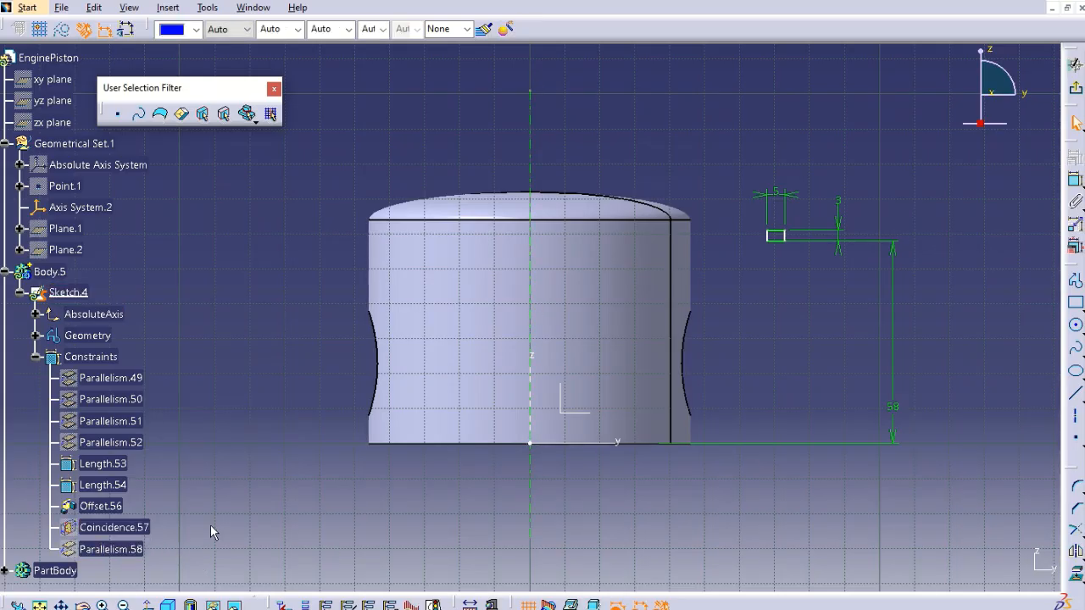
Dimension the rectangle's inner edge about the centre axis as a diameter and set it to 85 mm.
{"action": "left_click", "coordinate": [768, 235]}
{"action": "left_click", "coordinate": [530, 134]}
{"action": "right_click", "coordinate": [633, 139]}
{"action": "left_click", "coordinate": [683, 206]}
{"action": "left_click", "coordinate": [626, 156]}
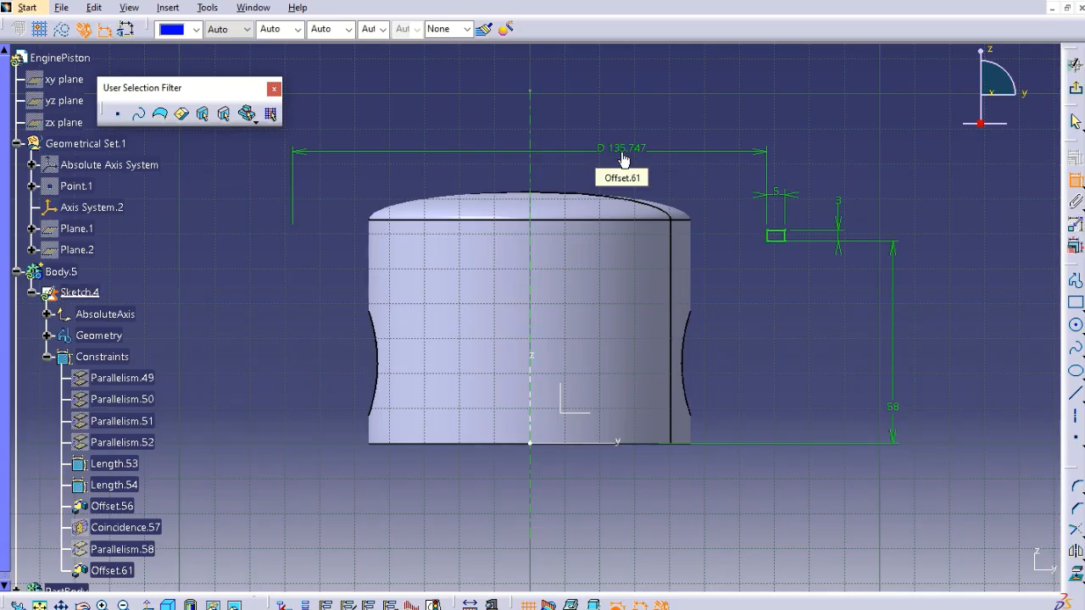
{"action": "double_click", "coordinate": [623, 150]}
{"action": "type", "text": "8"}
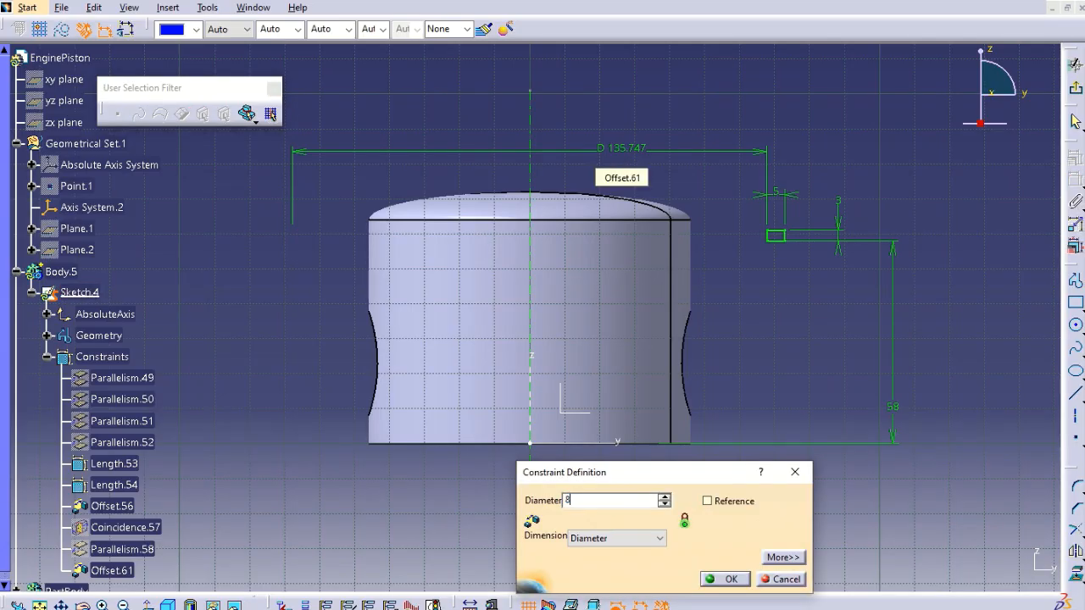
{"action": "type", "text": "5"}
{"action": "key", "text": "Return"}
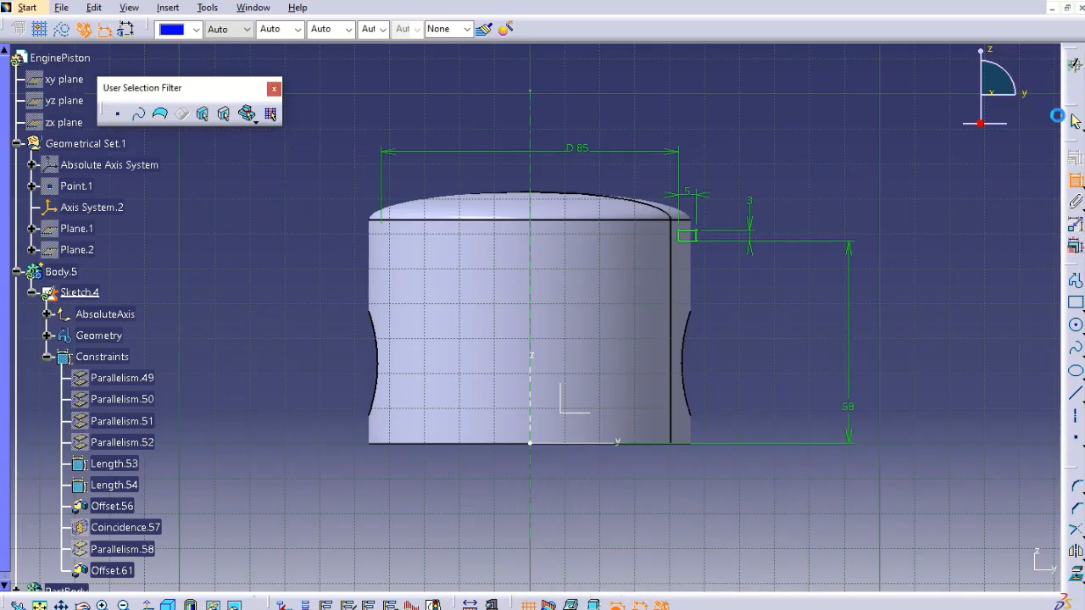
Exit the sketch and revolve the rectangular ring profile 360° about the sketch axis with Shaft.
{"action": "left_click", "coordinate": [1073, 88]}
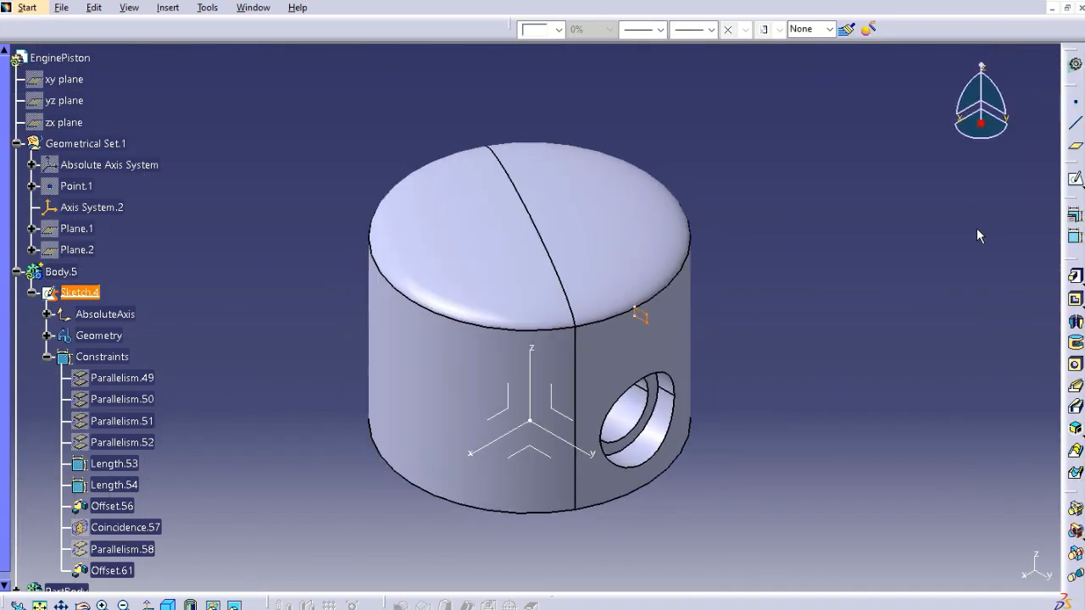
{"action": "left_click", "coordinate": [1074, 322]}
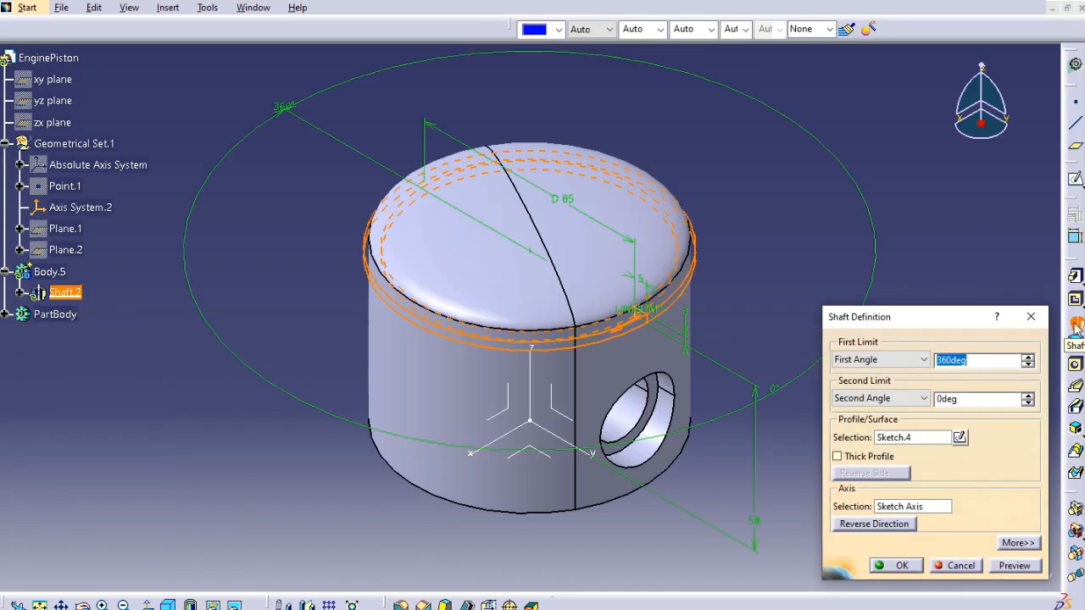
{"action": "left_click", "coordinate": [1011, 564]}
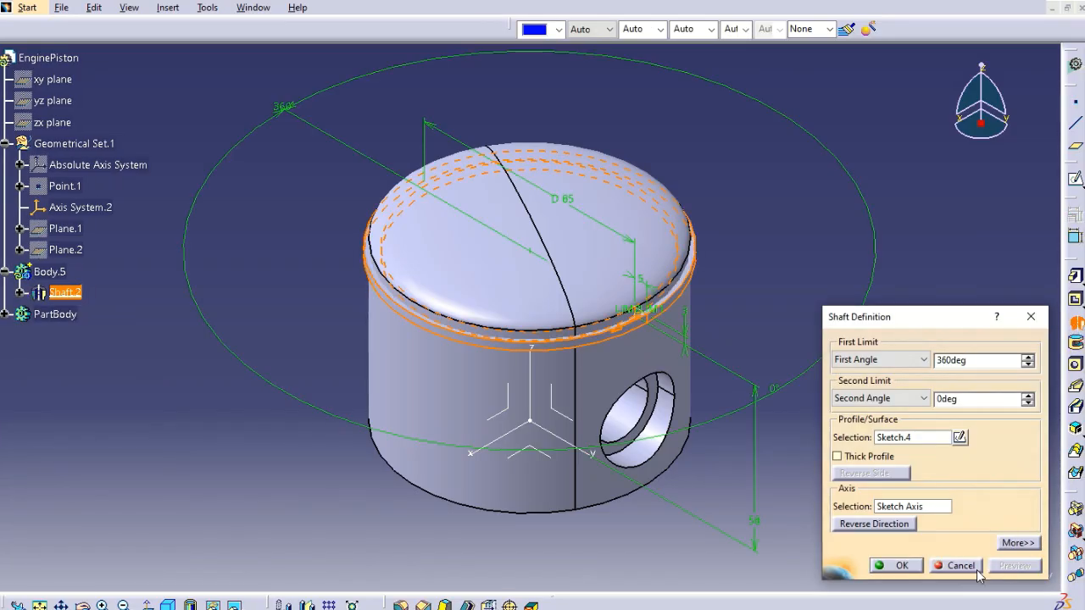
{"action": "left_click", "coordinate": [894, 566]}
{"action": "middle_click_drag", "start_coordinate": [855, 436], "coordinate": [801, 292]}
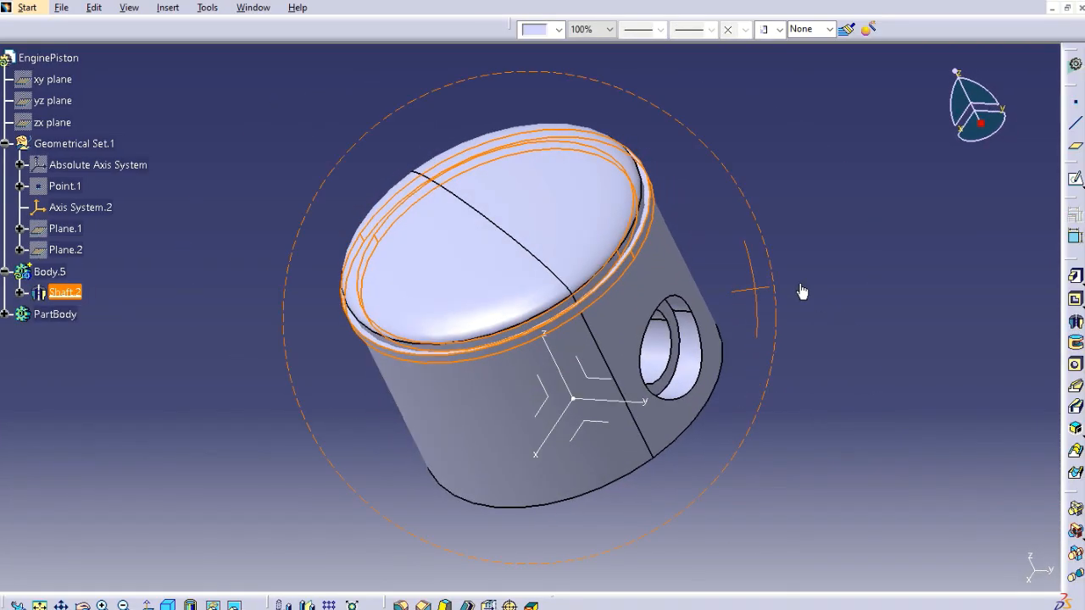
Start a rectangular pattern of the revolved ring along the Z axis of Axis System.2, with the direction reversed.
{"action": "left_click", "coordinate": [20, 293]}
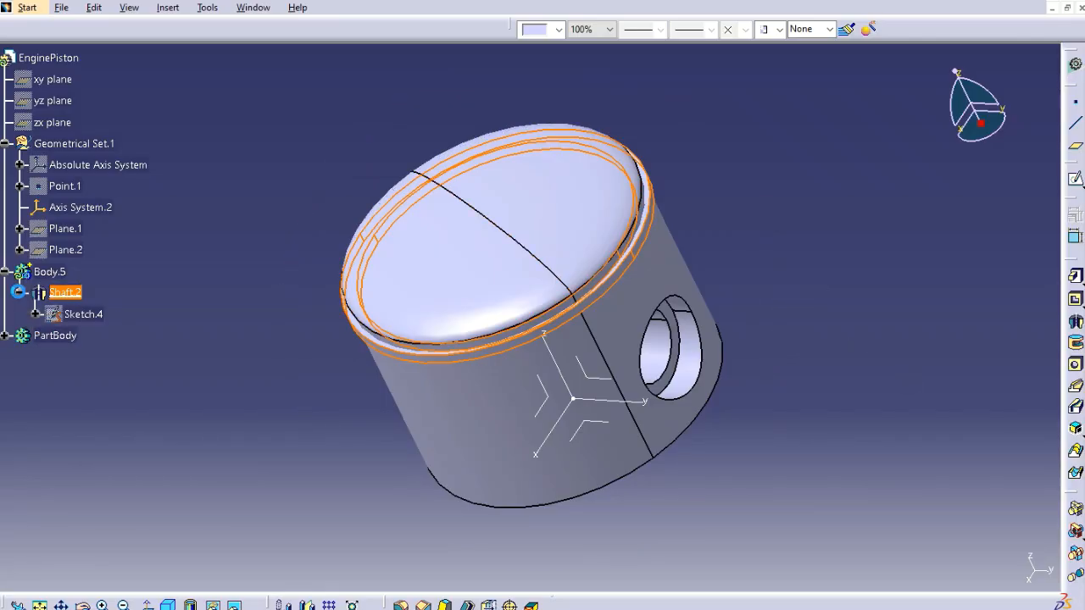
{"action": "left_click", "coordinate": [19, 293]}
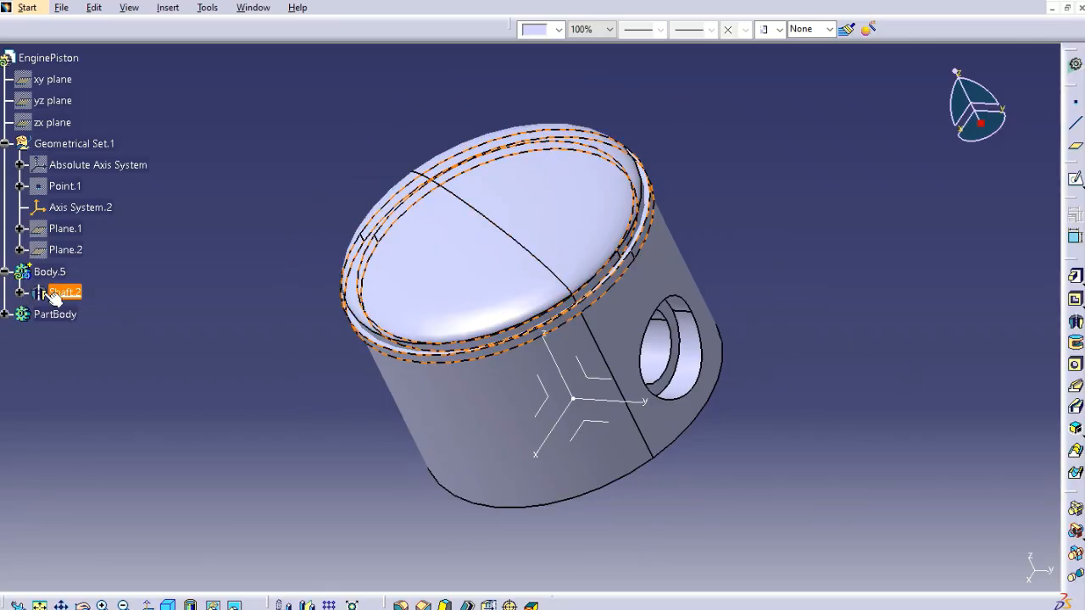
{"action": "middle_click_drag", "start_coordinate": [252, 416], "coordinate": [305, 329]}
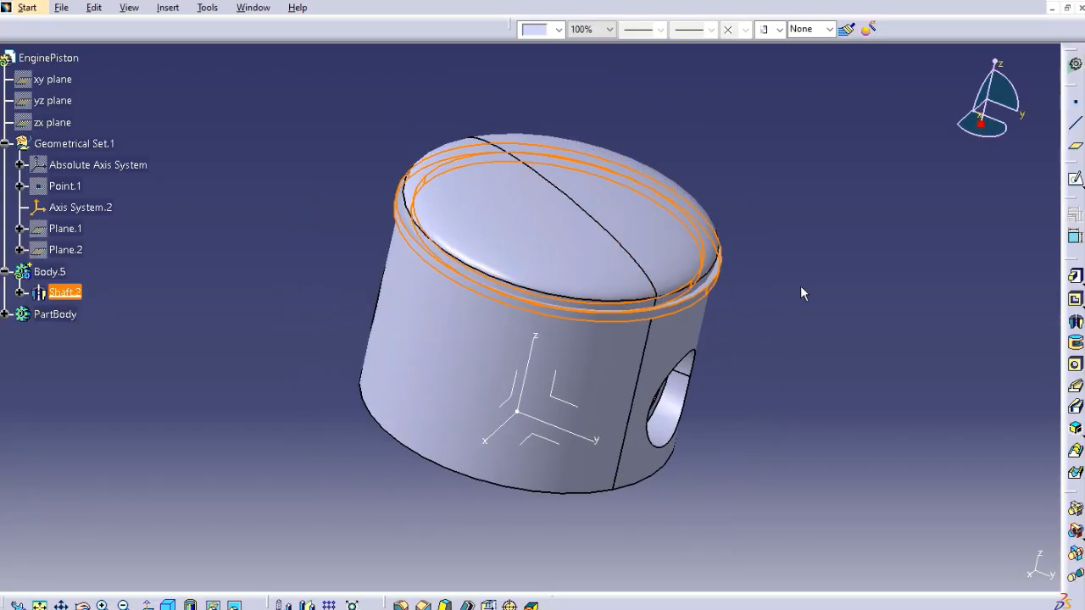
{"action": "left_click", "coordinate": [332, 605]}
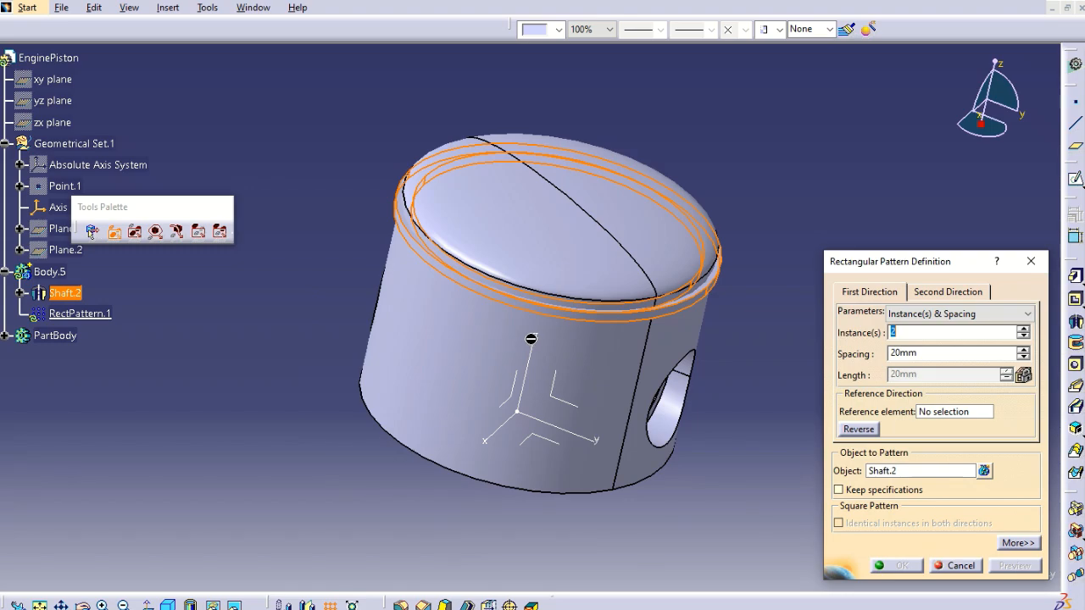
{"action": "left_click", "coordinate": [943, 412]}
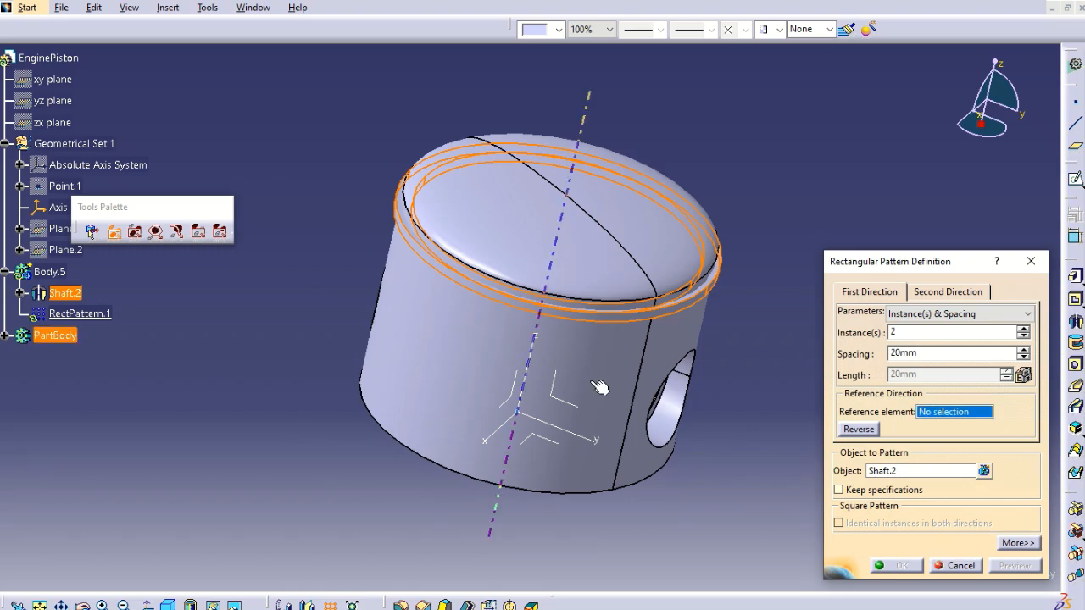
{"action": "left_click", "coordinate": [531, 360]}
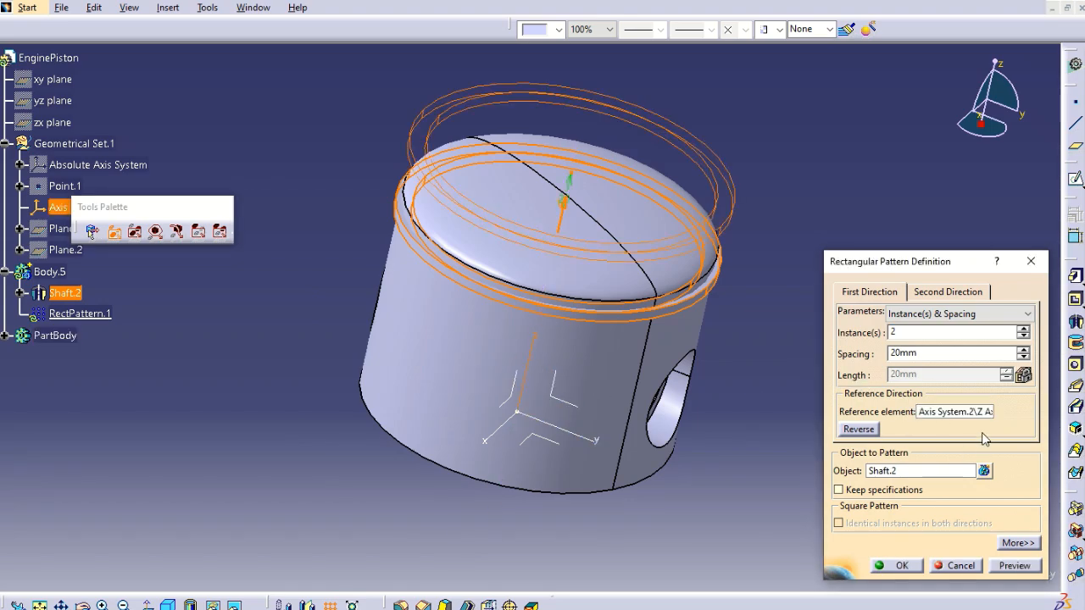
{"action": "left_click", "coordinate": [858, 429]}
Set the ring pattern to 4 instances with 5 mm spacing and create it.
{"action": "double_click", "coordinate": [917, 333]}
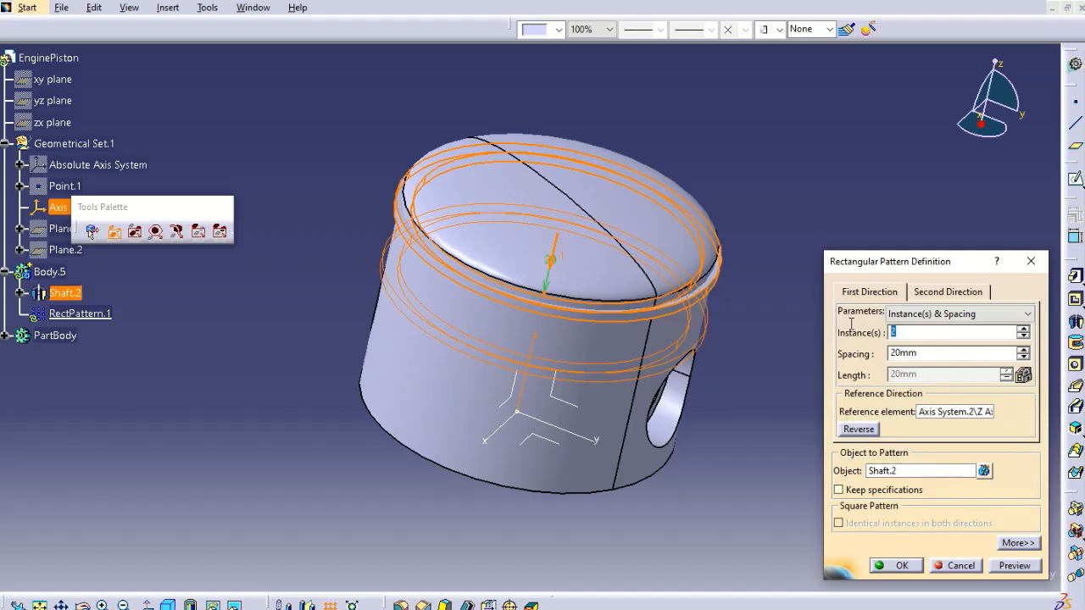
{"action": "type", "text": "4"}
{"action": "key", "text": "Tab"}
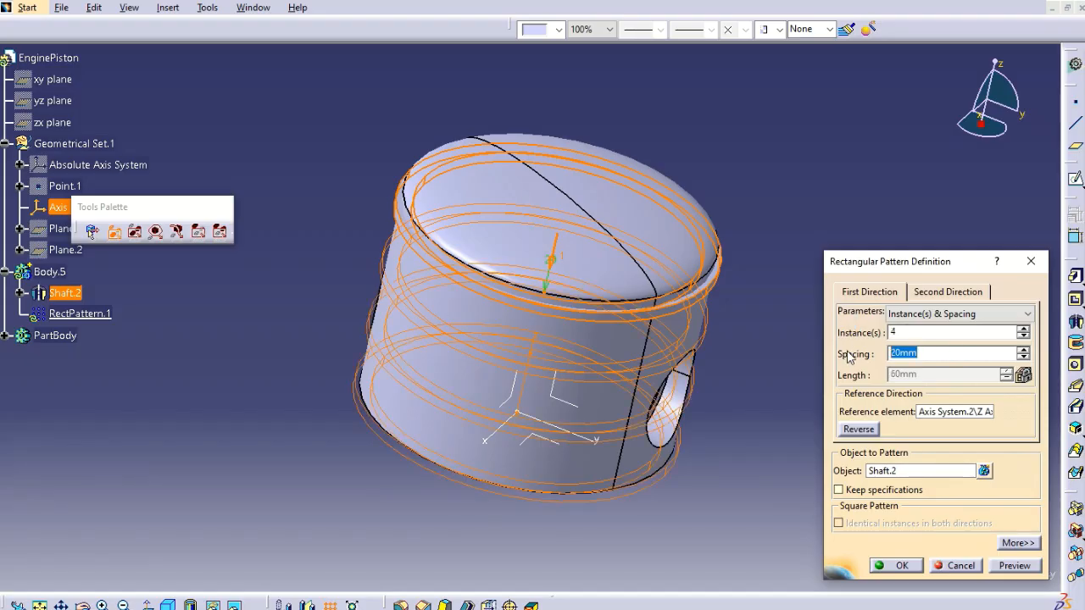
{"action": "type", "text": "5"}
{"action": "key", "text": "Tab"}
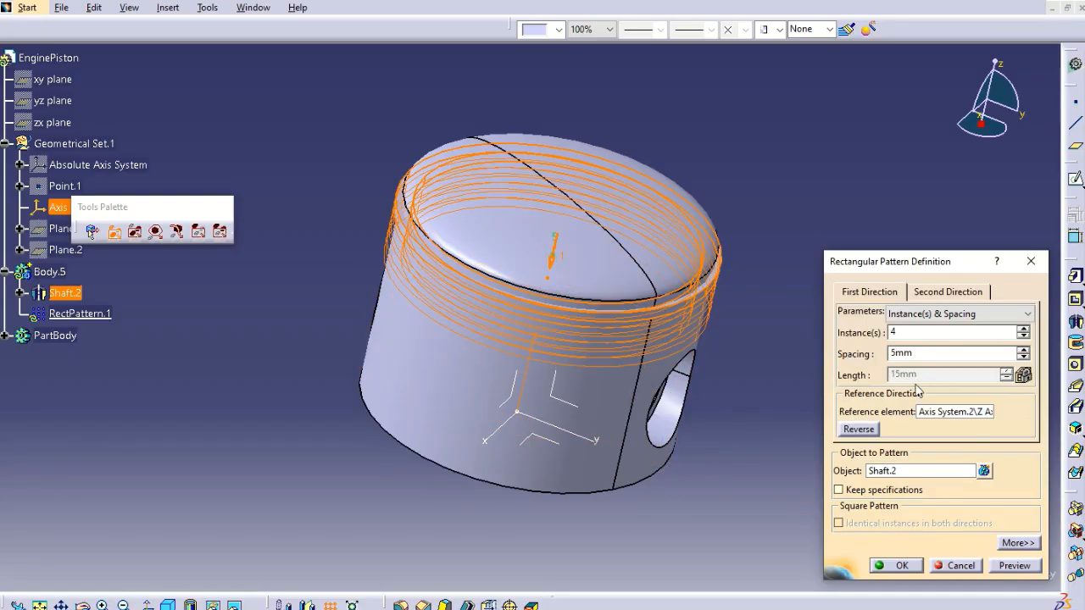
{"action": "left_click", "coordinate": [1015, 565]}
{"action": "left_click", "coordinate": [896, 566]}
{"action": "middle_click_drag", "start_coordinate": [833, 469], "coordinate": [658, 269]}
{"action": "left_click", "coordinate": [859, 271]}
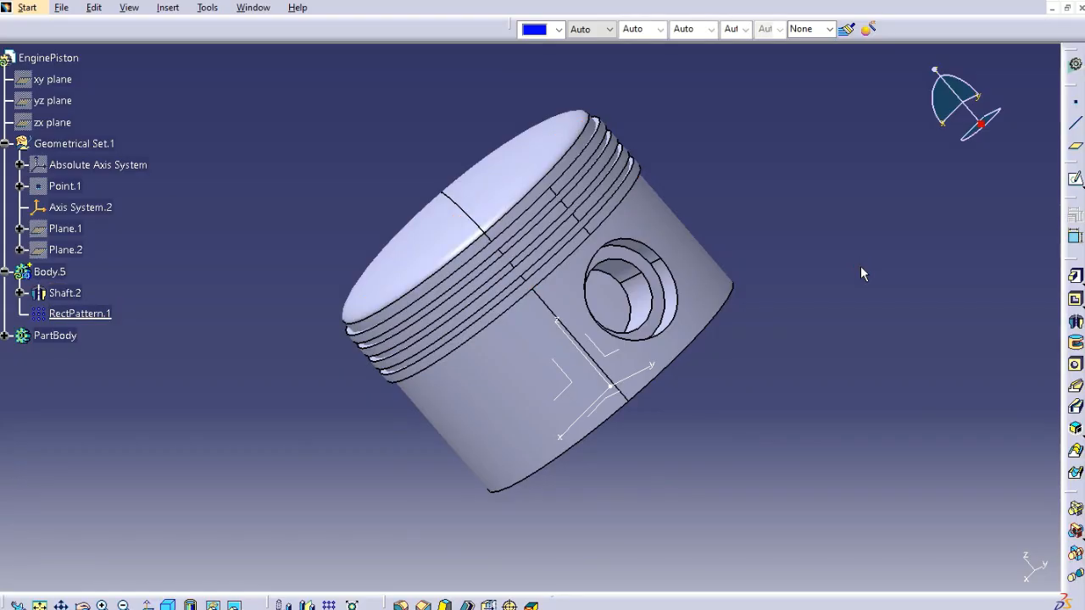
Define Shaft.2 as the work object and start a second rectangular pattern of it along the Z axis.
{"action": "left_click", "coordinate": [80, 295]}
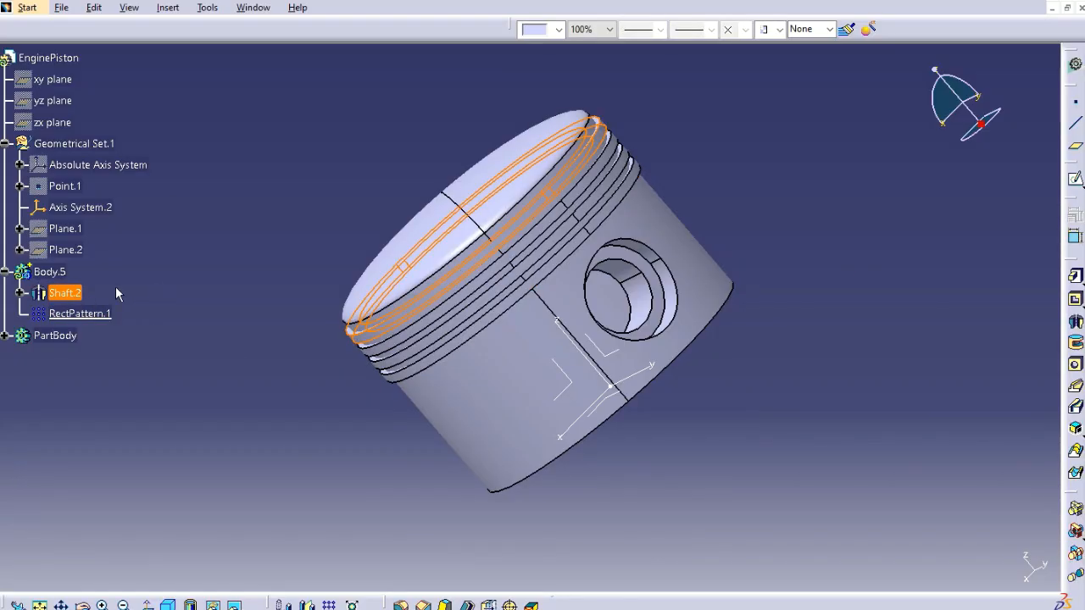
{"action": "right_click", "coordinate": [73, 293]}
{"action": "left_click", "coordinate": [146, 401]}
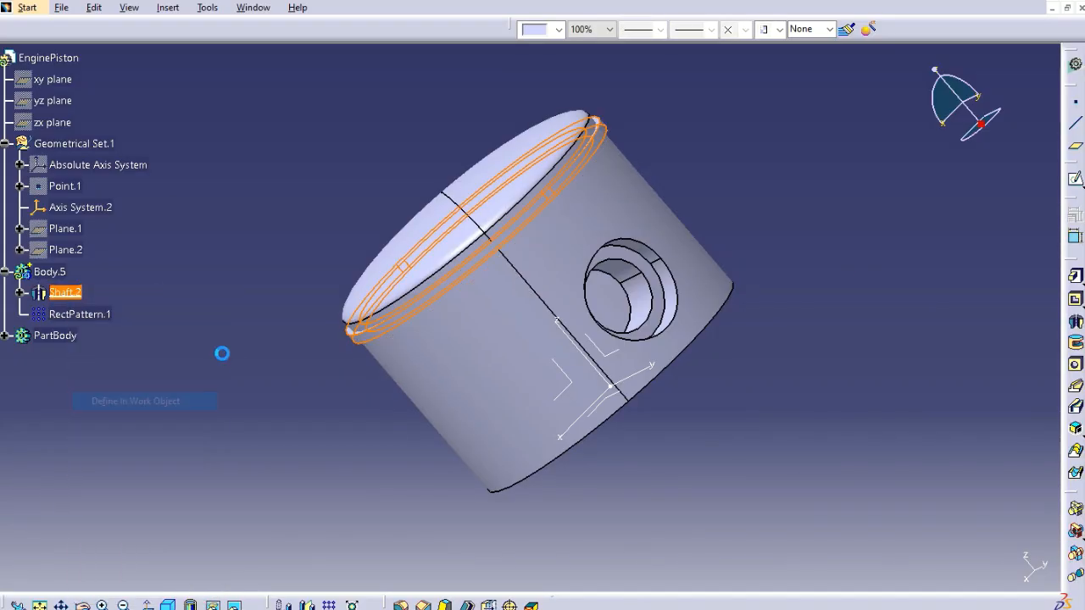
{"action": "left_click", "coordinate": [331, 605]}
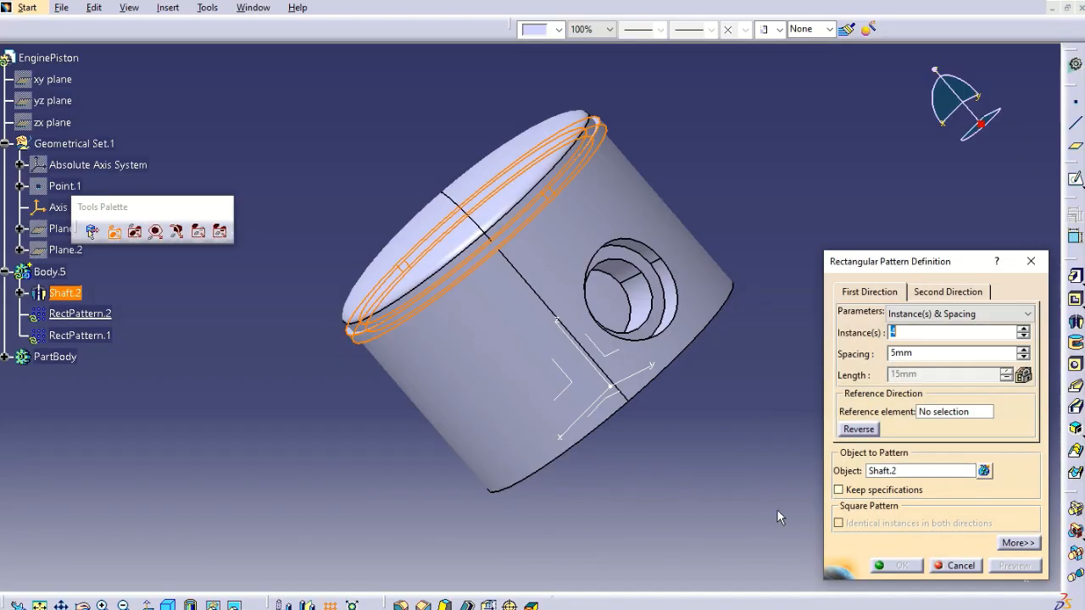
{"action": "left_click", "coordinate": [951, 411]}
{"action": "left_click", "coordinate": [566, 330]}
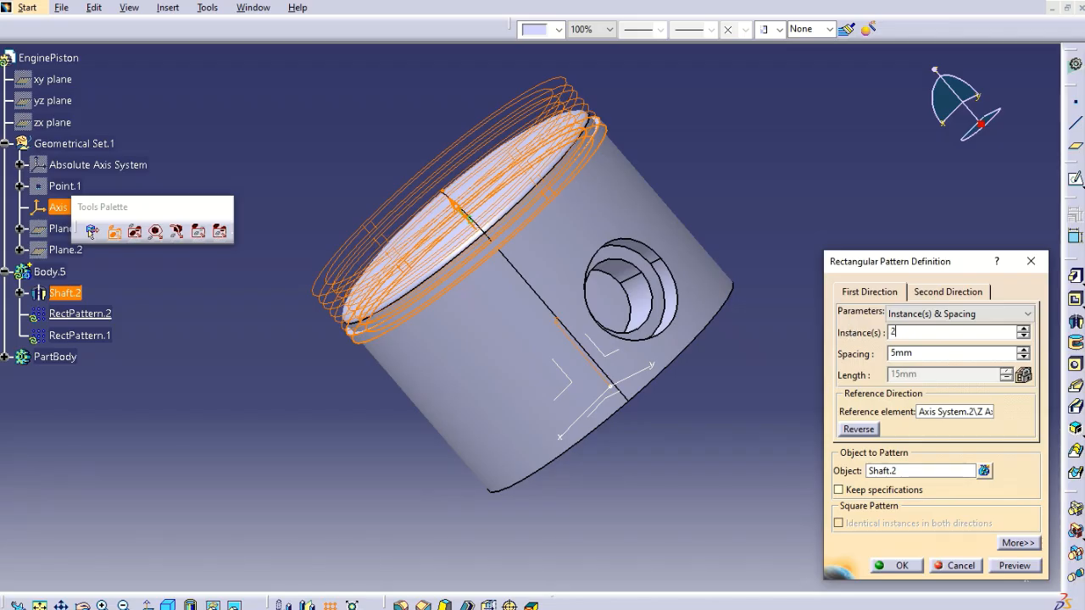
Set the second pattern to 2 instances with 55 mm spacing, reverse its direction towards the piston base and create it.
{"action": "type", "text": "2"}
{"action": "key", "text": "Tab"}
{"action": "type", "text": "55"}
{"action": "key", "text": "Return"}
{"action": "left_click", "coordinate": [858, 429]}
{"action": "left_click", "coordinate": [1014, 565]}
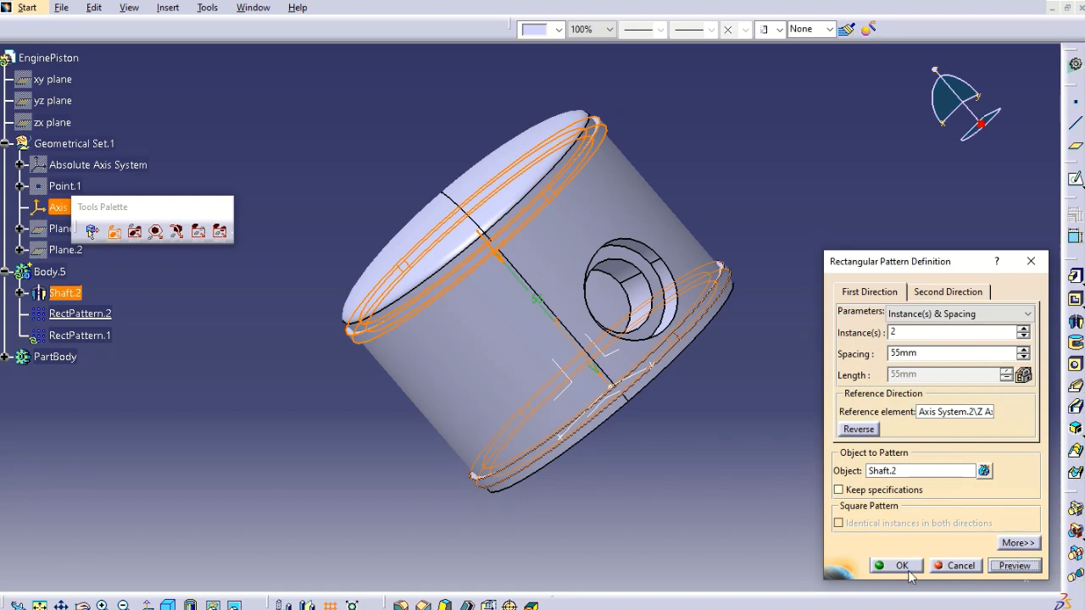
{"action": "left_click", "coordinate": [897, 565]}
{"action": "middle_click_drag", "start_coordinate": [737, 468], "coordinate": [640, 521]}
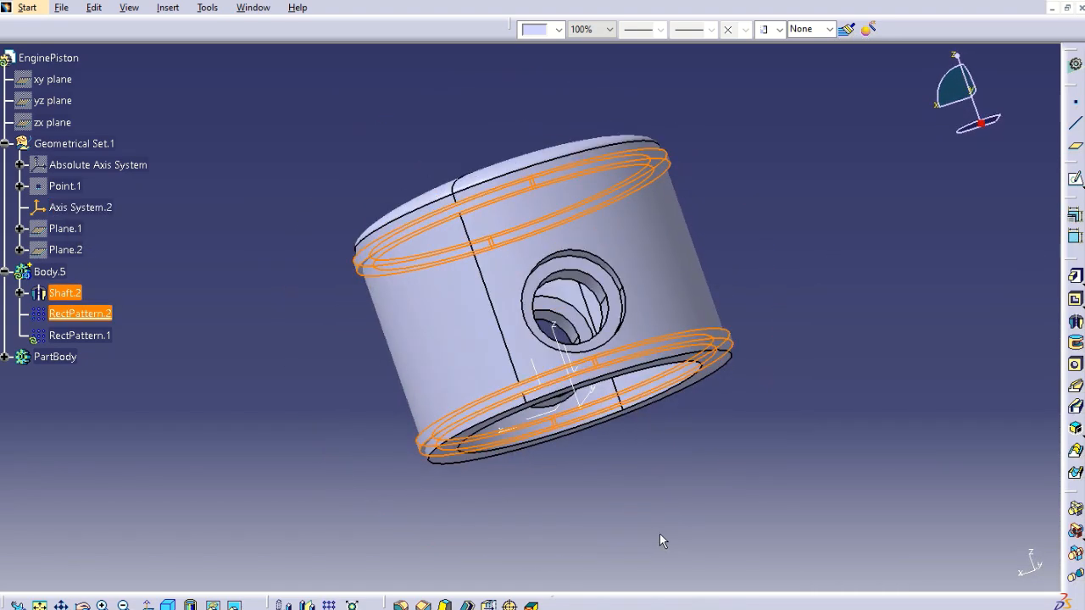
{"action": "left_click", "coordinate": [856, 432]}
{"action": "middle_click_drag", "start_coordinate": [852, 405], "coordinate": [873, 475]}
Define Body.5 as the work object so that both ring patterns are active.
{"action": "left_click", "coordinate": [115, 337]}
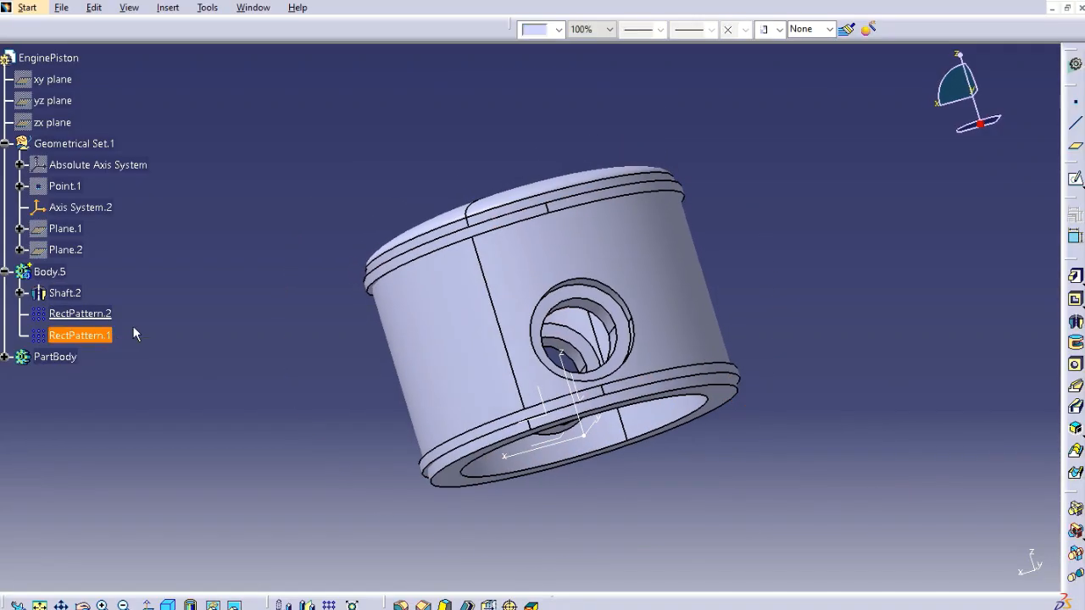
{"action": "left_click", "coordinate": [84, 314]}
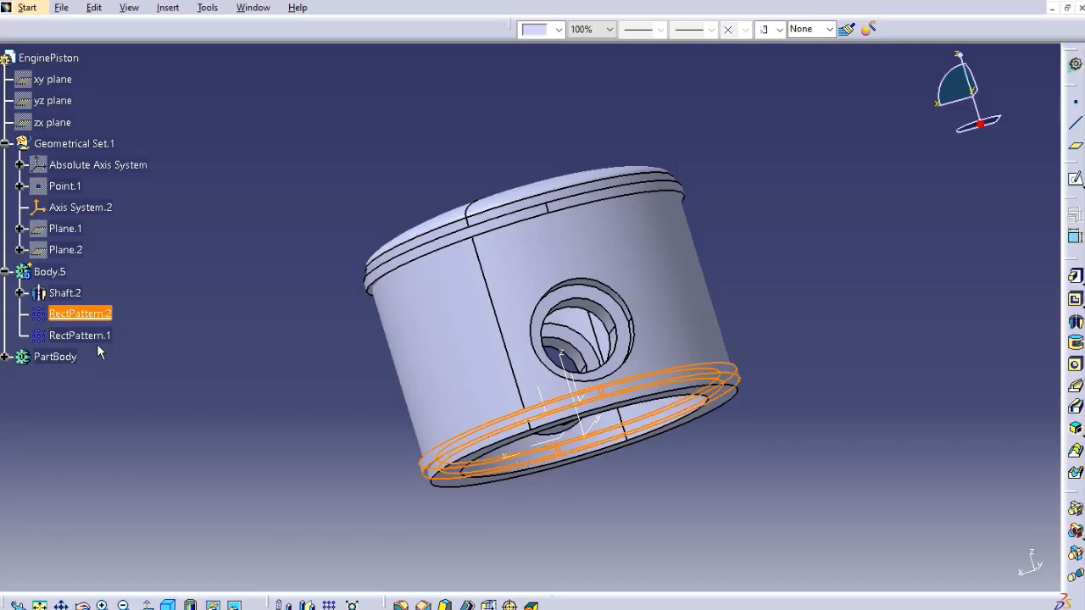
{"action": "left_click", "coordinate": [51, 273]}
{"action": "right_click", "coordinate": [57, 278]}
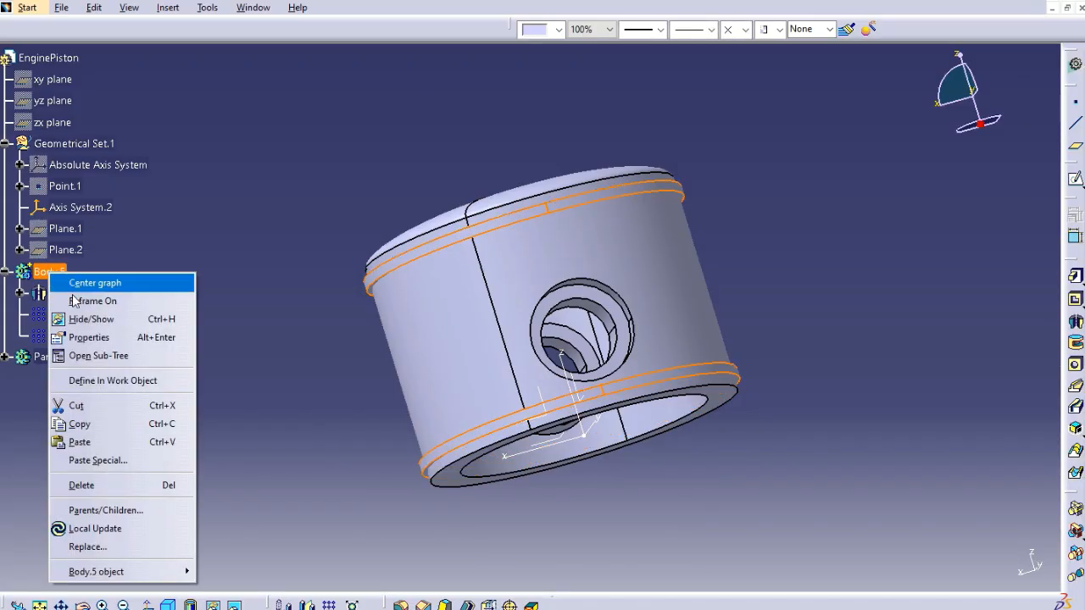
{"action": "left_click", "coordinate": [125, 383]}
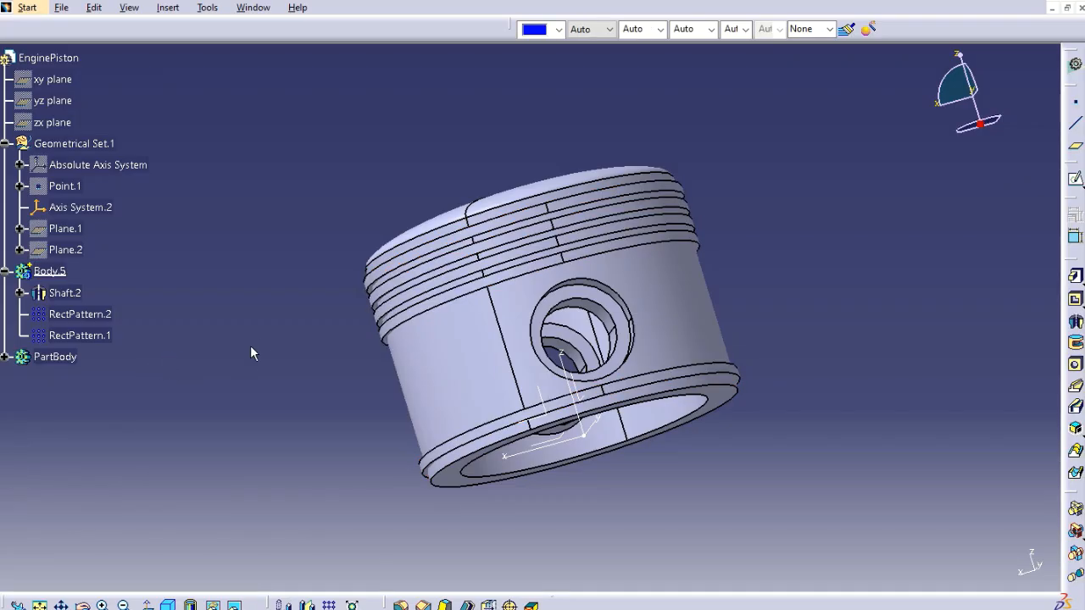
Remove Body.5 from PartBody to cut the ring grooves into the piston.
{"action": "left_click", "coordinate": [49, 271]}
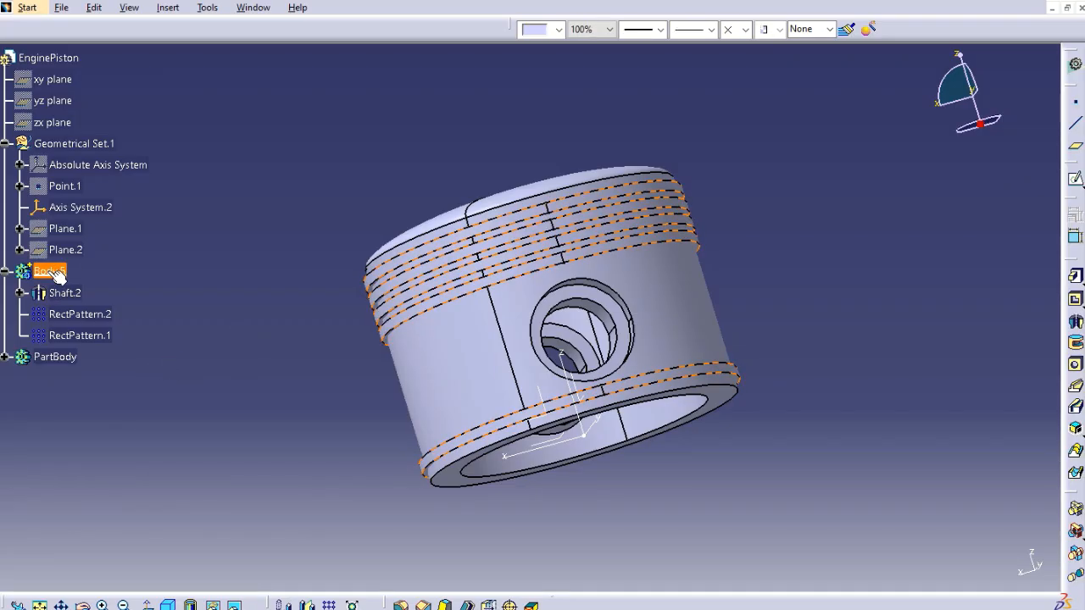
{"action": "left_click", "coordinate": [1074, 531]}
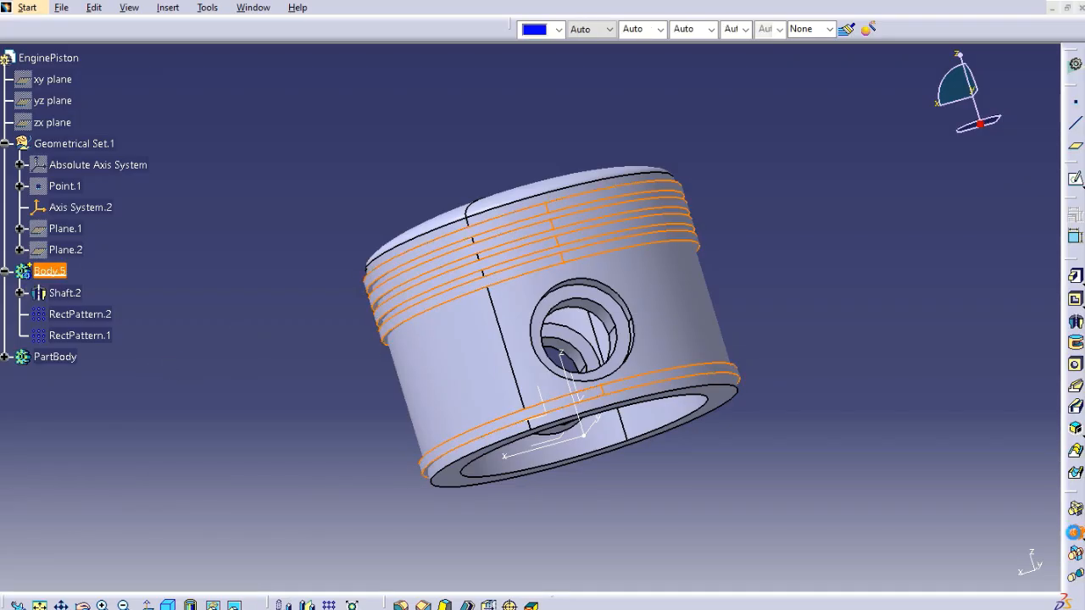
{"action": "left_click", "coordinate": [74, 357]}
{"action": "left_click", "coordinate": [1014, 565]}
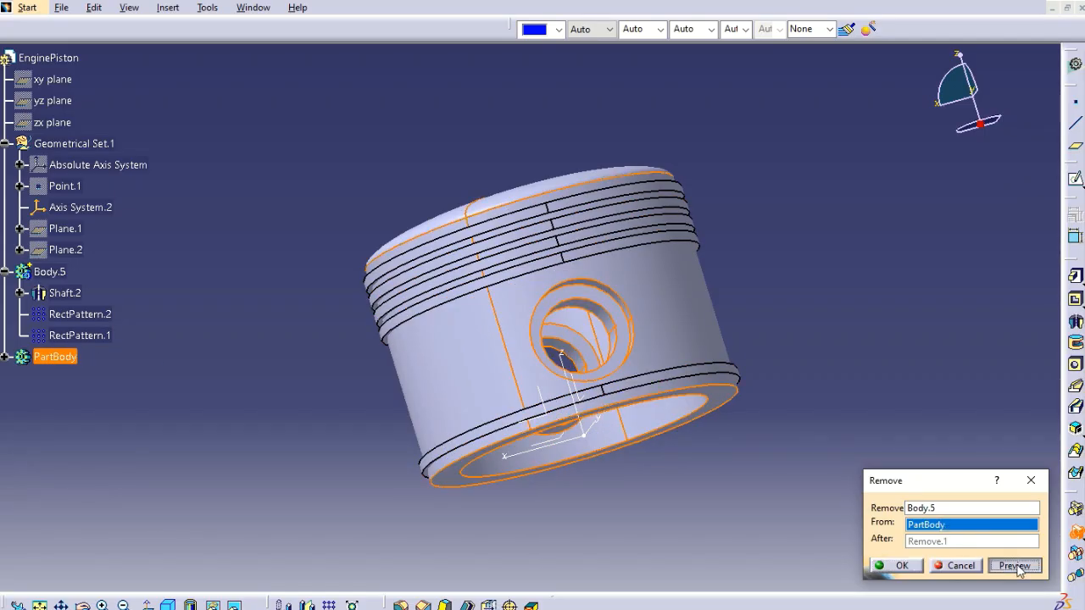
{"action": "left_click", "coordinate": [912, 565]}
{"action": "middle_click_drag", "start_coordinate": [383, 263], "coordinate": [664, 298]}
{"action": "left_click", "coordinate": [806, 357]}
{"action": "middle_click_drag", "start_coordinate": [806, 357], "coordinate": [496, 381]}
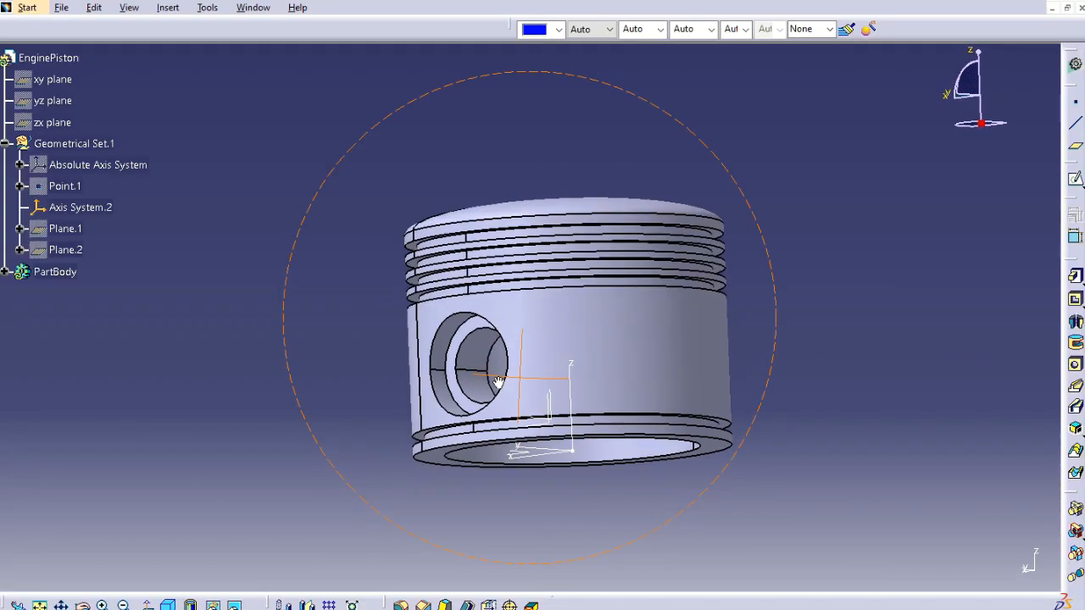
Define PartBody as the work object and select one pin boss's edge at the inner wall for a 5 mm edge fillet.
{"action": "right_click", "coordinate": [57, 272]}
{"action": "left_click", "coordinate": [125, 382]}
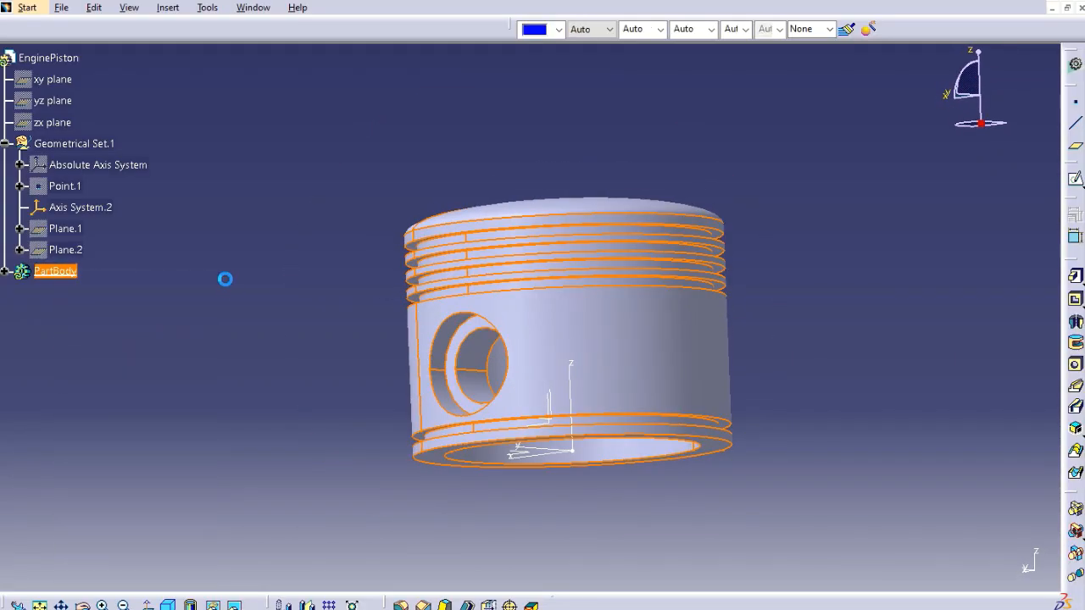
{"action": "middle_click_drag", "start_coordinate": [228, 283], "coordinate": [470, 69]}
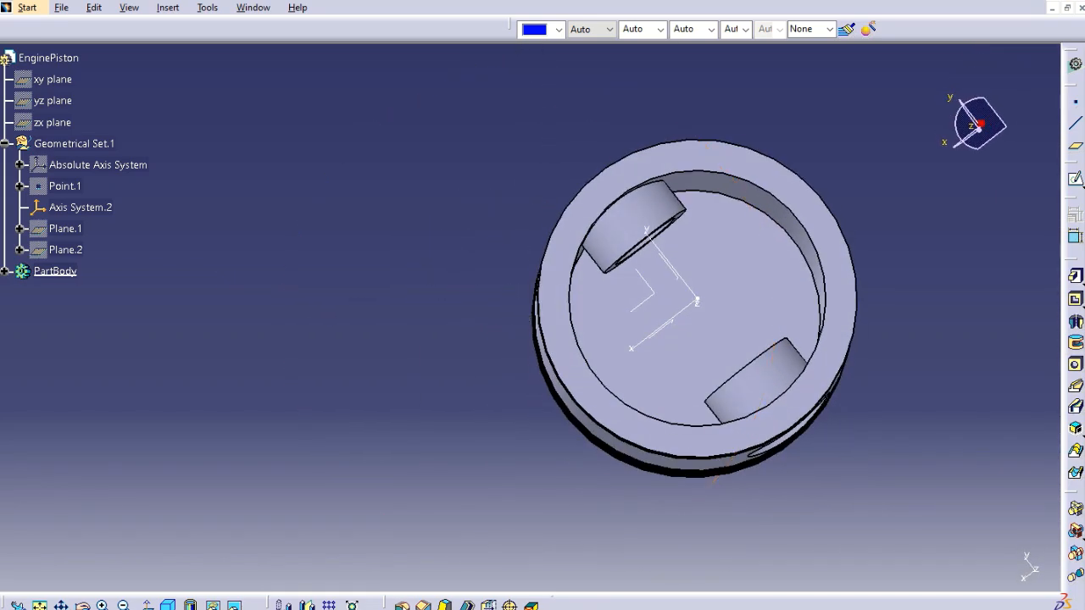
{"action": "left_click", "coordinate": [402, 604]}
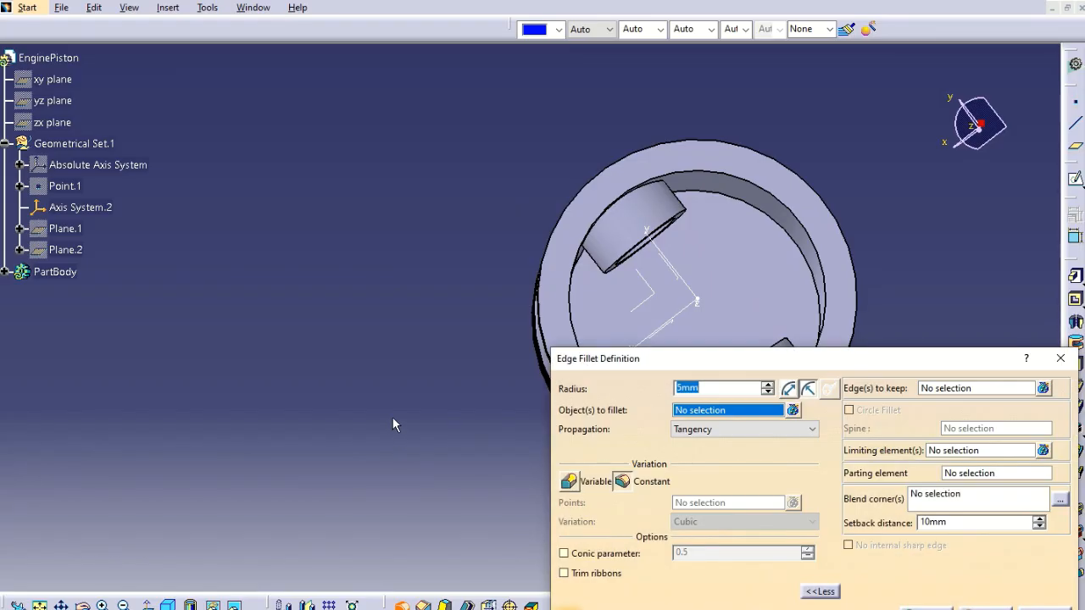
{"action": "left_click", "coordinate": [657, 189]}
{"action": "middle_click_drag", "start_coordinate": [428, 333], "coordinate": [372, 307]}
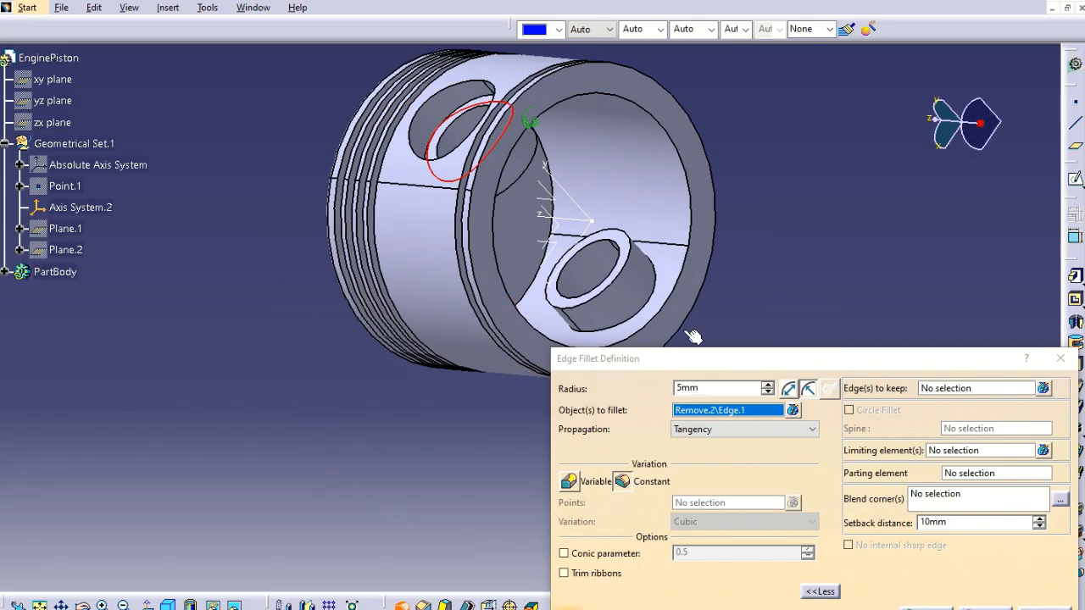
Add the second pin boss's inner-wall edge to the 5 mm fillet and try to create it with Minimal propagation.
{"action": "left_click", "coordinate": [654, 292]}
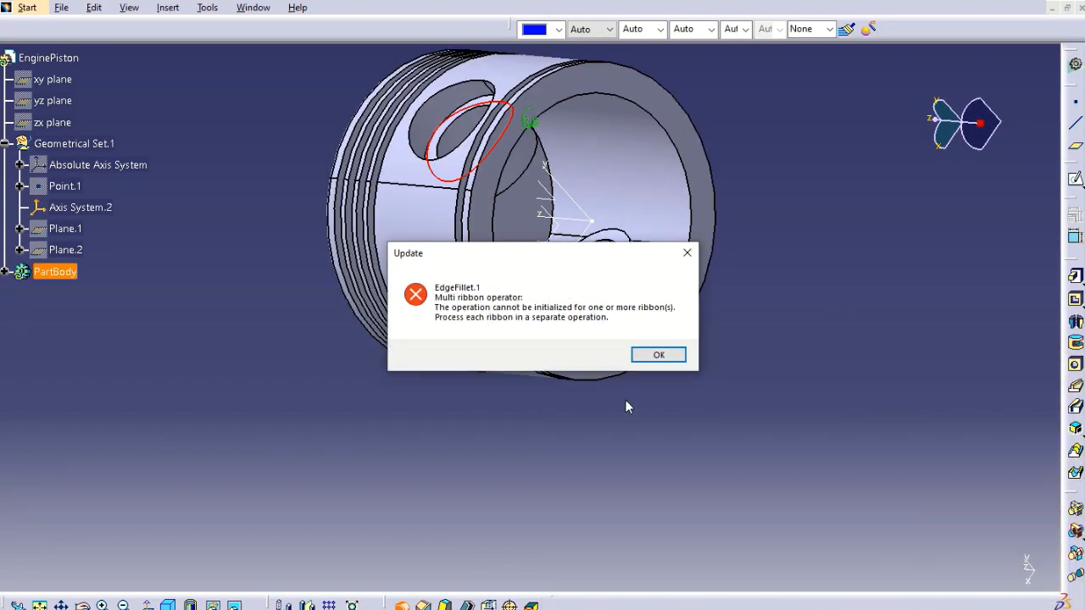
{"action": "left_click", "coordinate": [655, 355]}
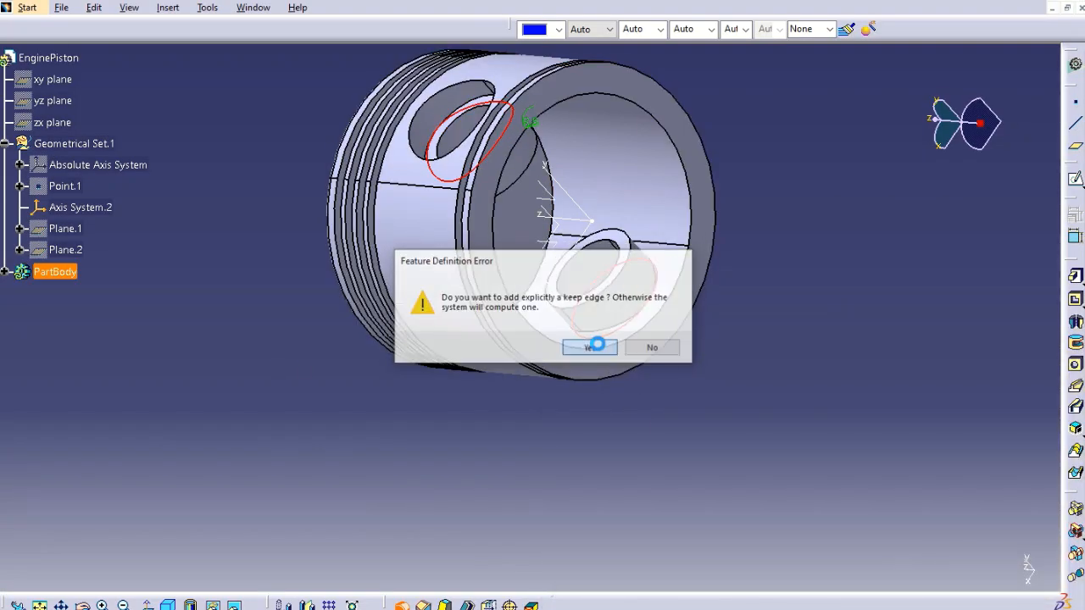
{"action": "left_click", "coordinate": [590, 348]}
{"action": "left_click", "coordinate": [771, 433]}
{"action": "left_click", "coordinate": [766, 457]}
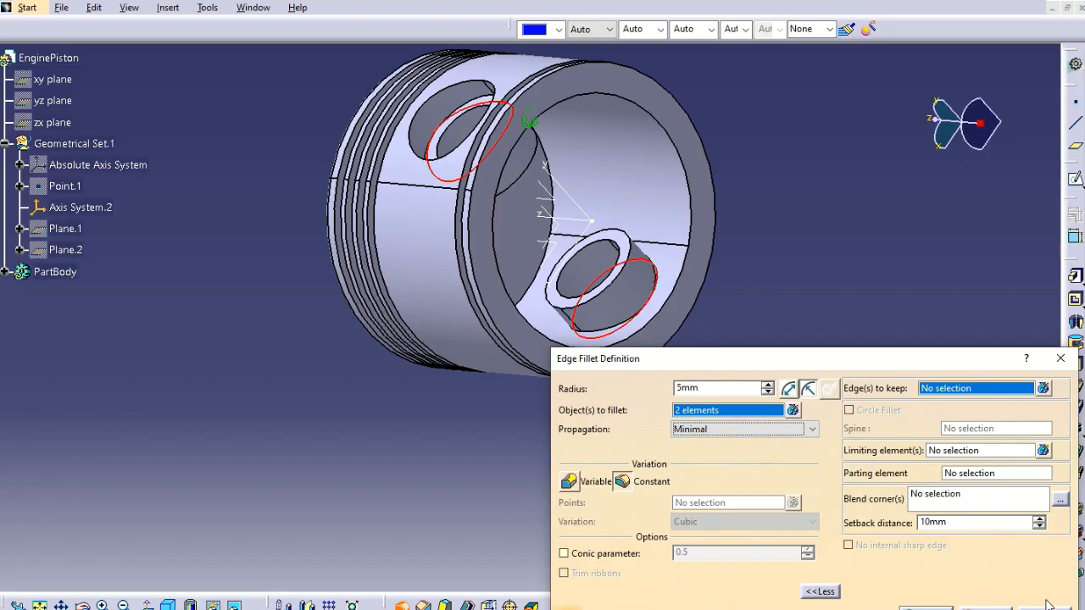
{"action": "left_click", "coordinate": [926, 608]}
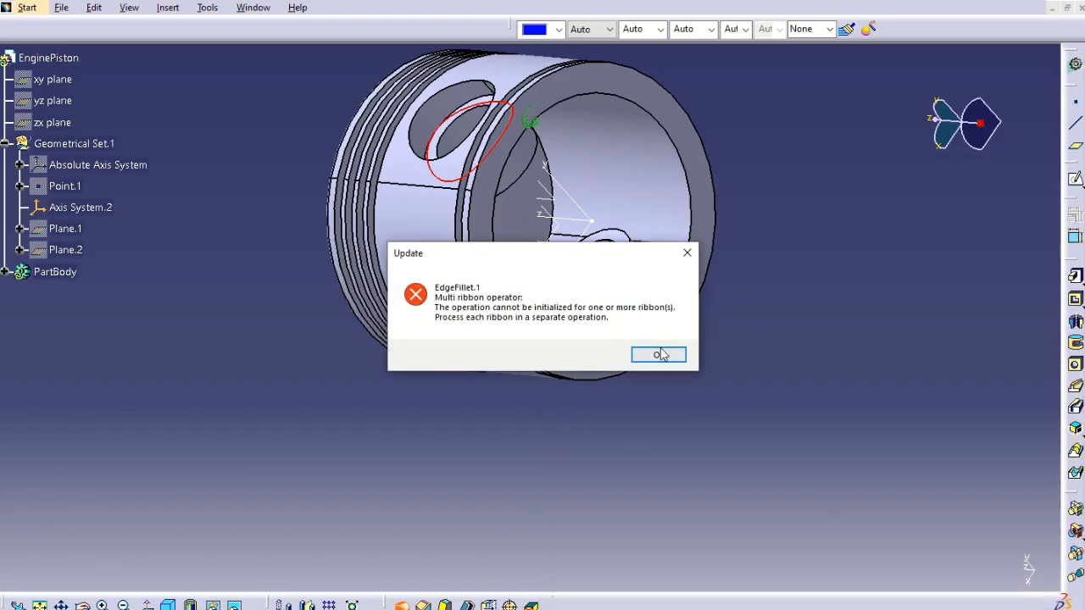
{"action": "left_click", "coordinate": [661, 355]}
{"action": "left_click", "coordinate": [591, 347]}
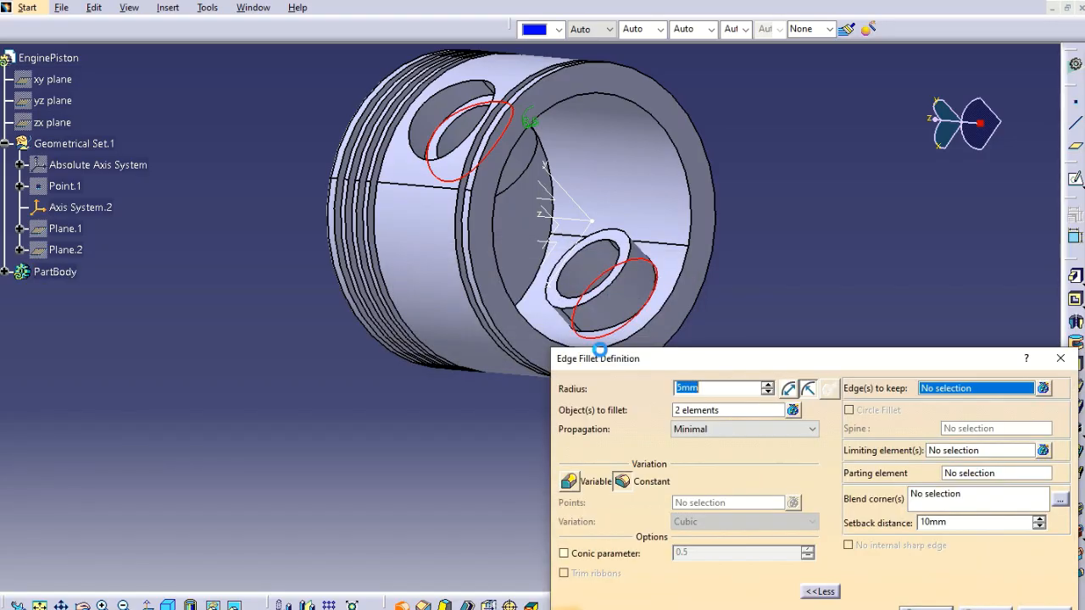
Create the 5 mm fillet on both boss edges with Minimal propagation, letting the system compute the keep edge.
{"action": "left_click", "coordinate": [733, 410]}
{"action": "left_click", "coordinate": [733, 431]}
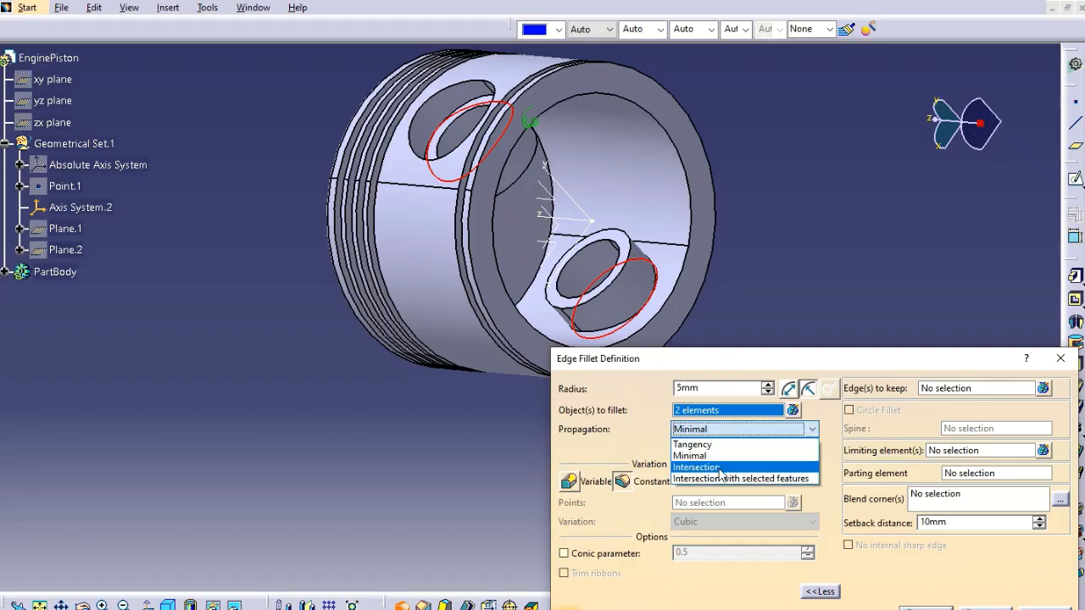
{"action": "left_click", "coordinate": [718, 458]}
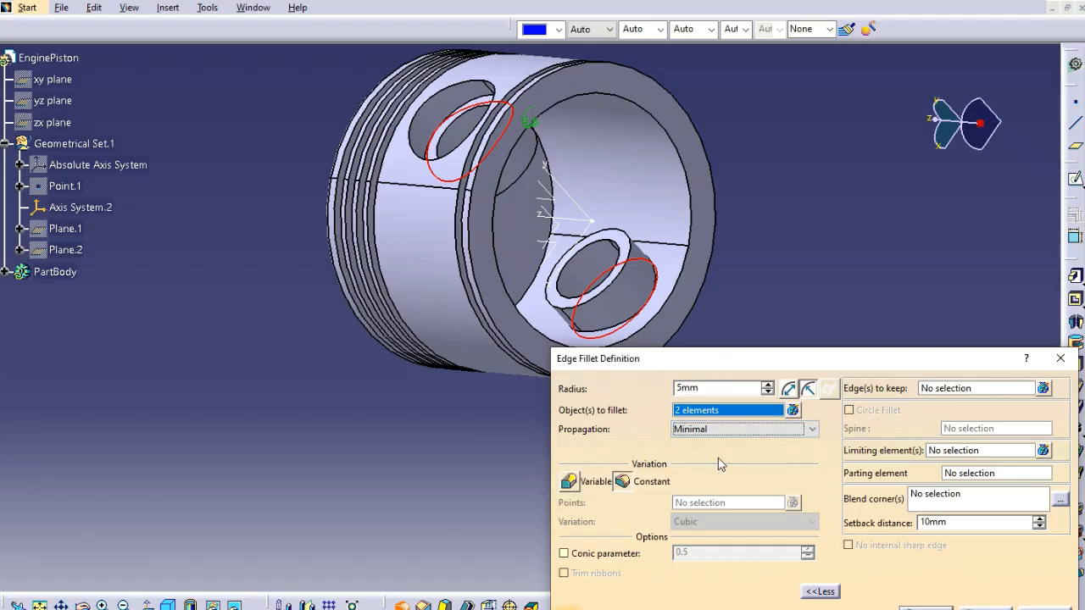
{"action": "left_click_drag", "start_coordinate": [812, 372], "coordinate": [846, 282]}
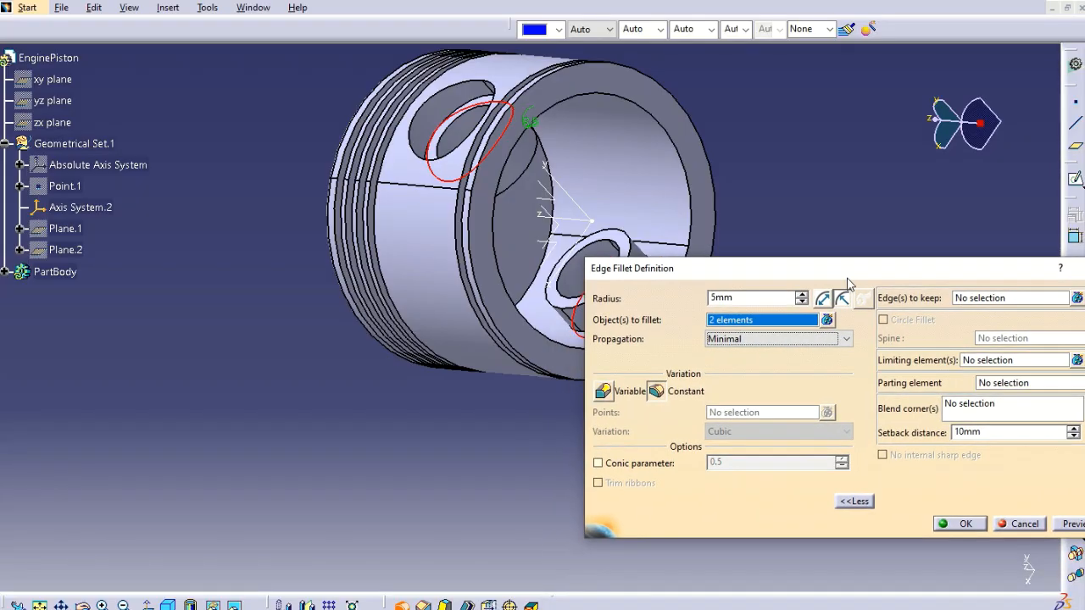
{"action": "left_click_drag", "start_coordinate": [732, 297], "coordinate": [654, 304]}
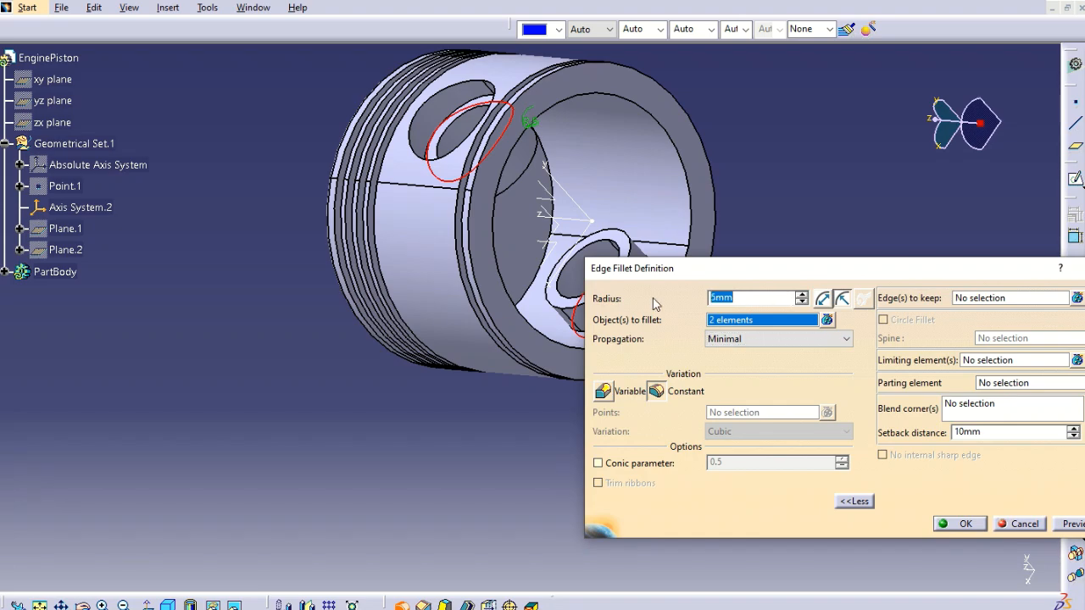
{"action": "type", "text": "5"}
{"action": "key", "text": "Return"}
{"action": "left_click", "coordinate": [1067, 524]}
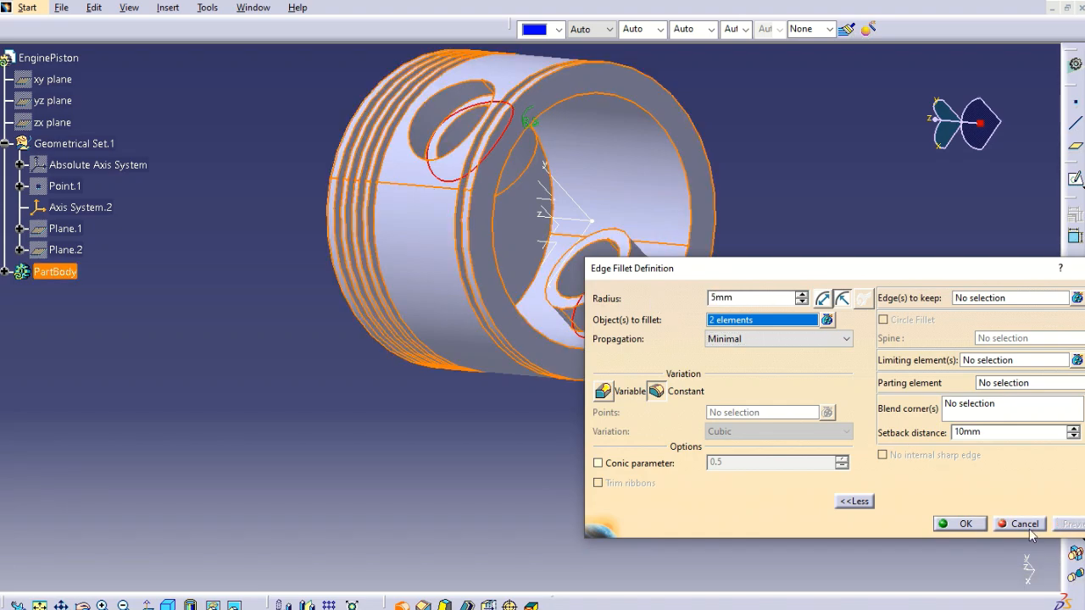
{"action": "left_click", "coordinate": [961, 523]}
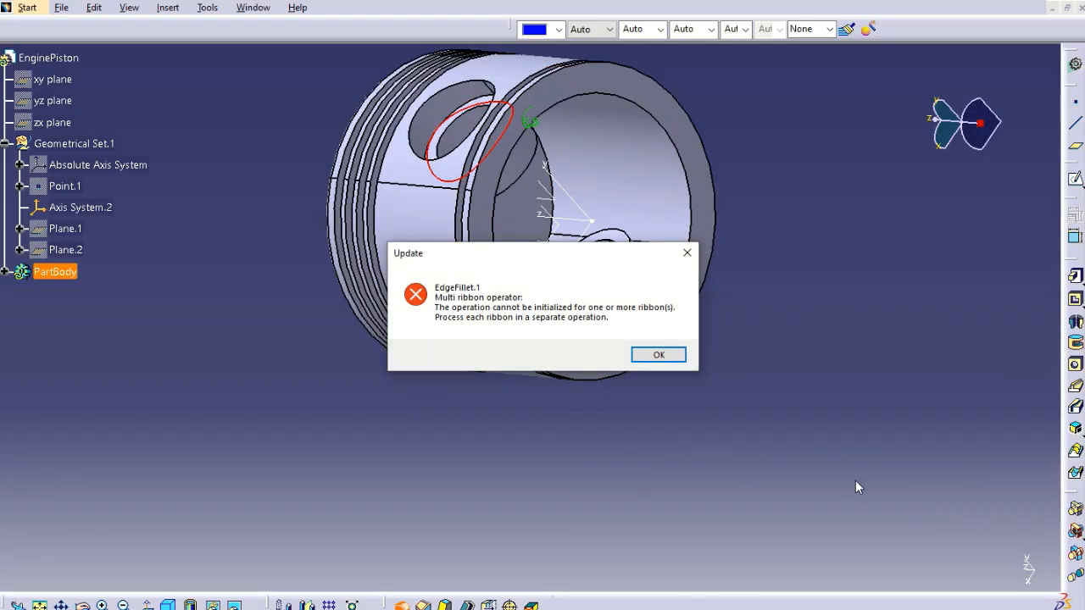
{"action": "left_click", "coordinate": [652, 353]}
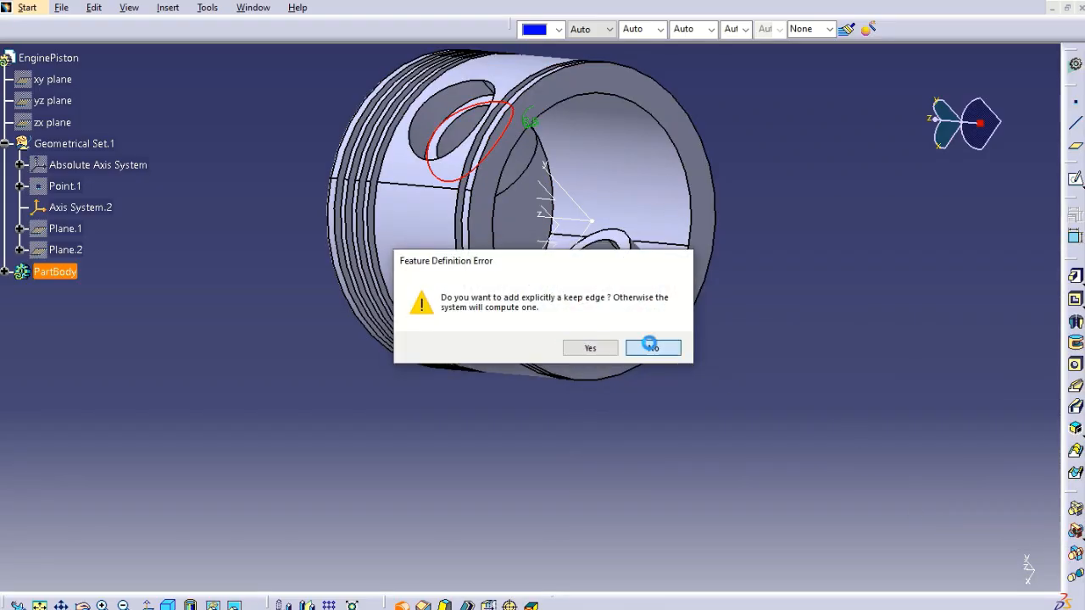
{"action": "left_click", "coordinate": [651, 347]}
{"action": "left_click", "coordinate": [1017, 566]}
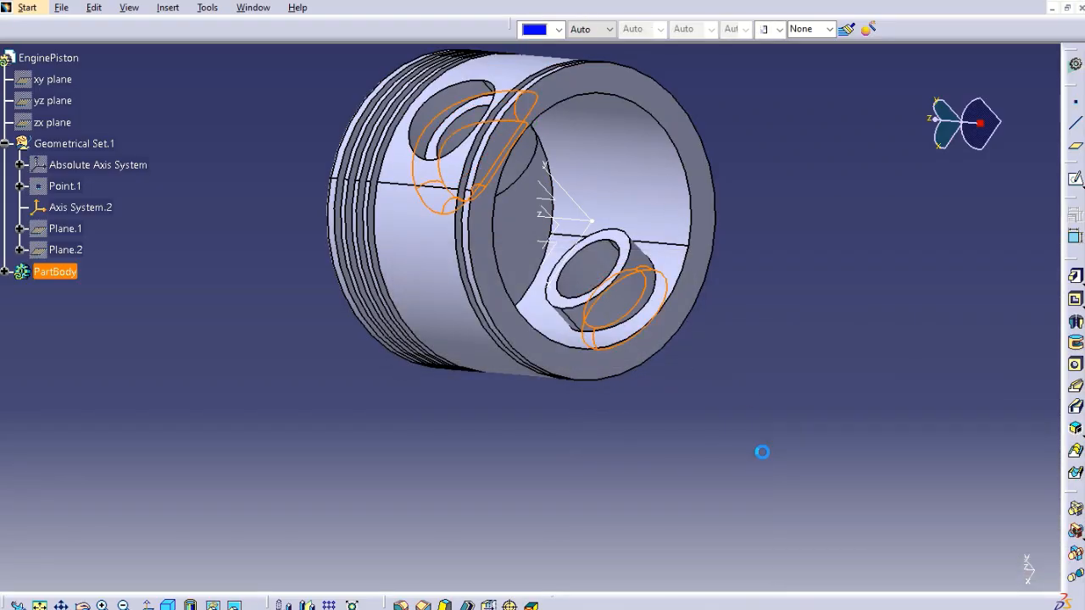
{"action": "left_click", "coordinate": [6, 272]}
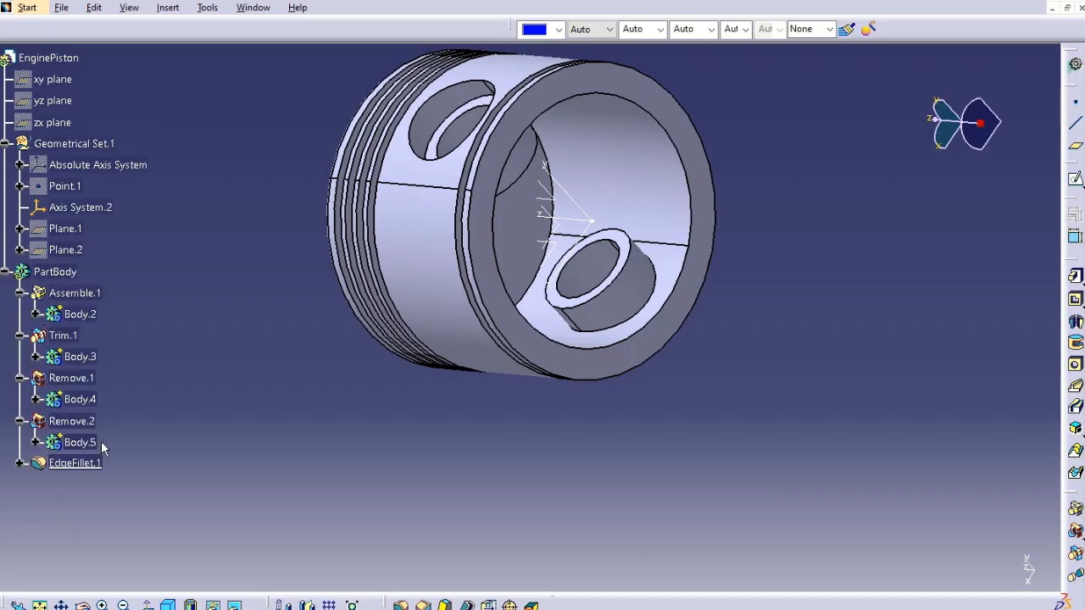
{"action": "left_click", "coordinate": [82, 464]}
{"action": "right_click", "coordinate": [83, 466]}
{"action": "mouse_move", "coordinate": [135, 455]}
{"action": "left_click", "coordinate": [283, 450]}
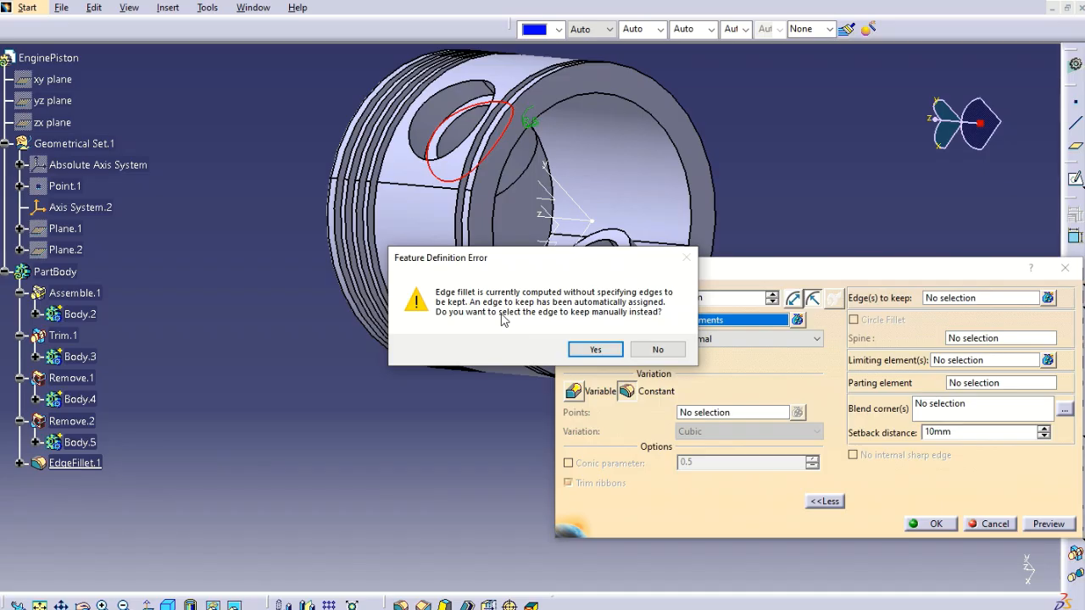
{"action": "left_click", "coordinate": [595, 349]}
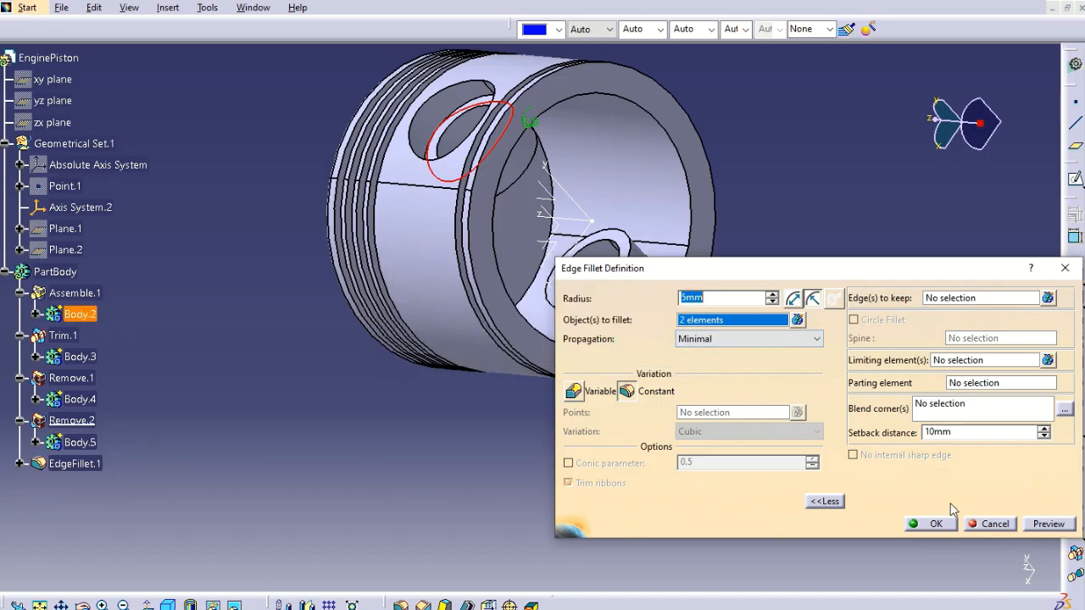
{"action": "left_click", "coordinate": [1008, 525]}
Delete EdgeFillet.1 from PartBody.
{"action": "right_click", "coordinate": [83, 463]}
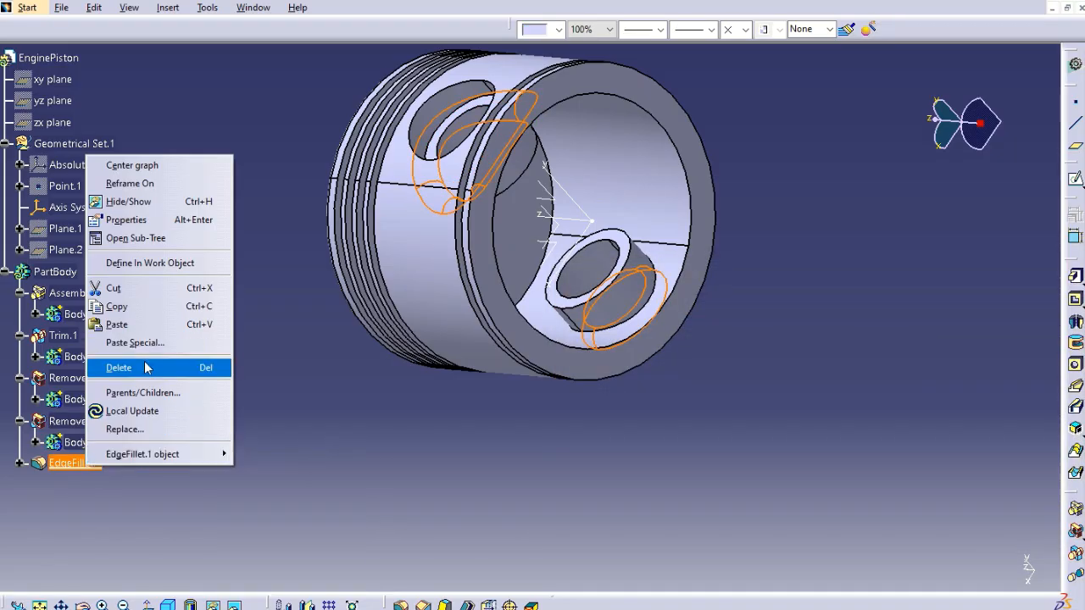
{"action": "left_click", "coordinate": [119, 368]}
{"action": "left_click", "coordinate": [966, 566]}
Hide Geometrical Set.1 and define PartBody as the work object.
{"action": "middle_click_drag", "start_coordinate": [686, 492], "coordinate": [496, 404]}
{"action": "middle_click_drag", "start_coordinate": [640, 508], "coordinate": [702, 553]}
{"action": "right_click", "coordinate": [95, 148]}
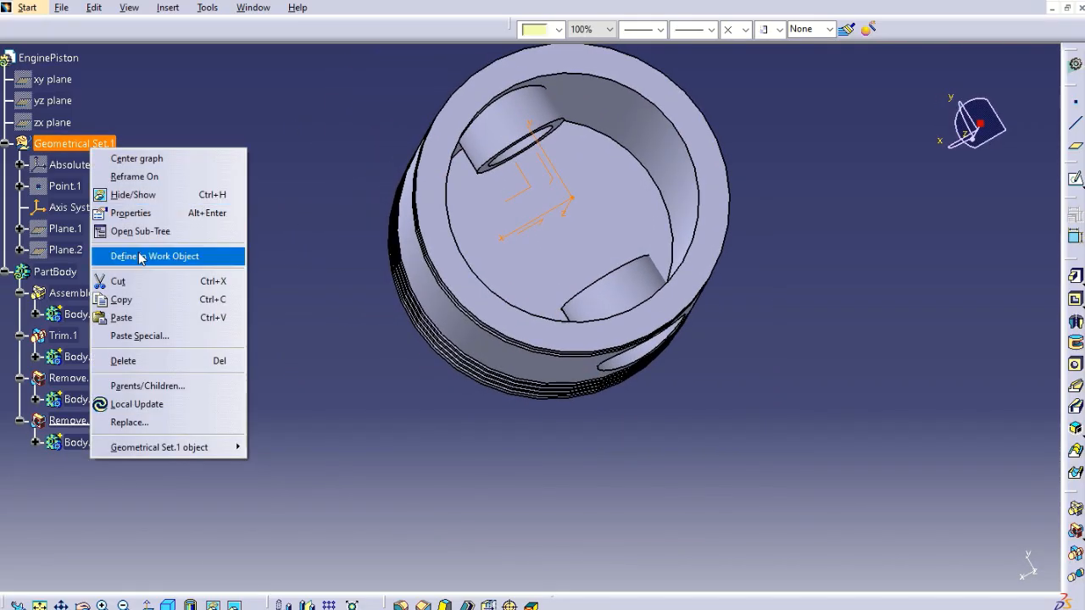
{"action": "left_click", "coordinate": [149, 196]}
{"action": "middle_click_drag", "start_coordinate": [471, 356], "coordinate": [547, 405]}
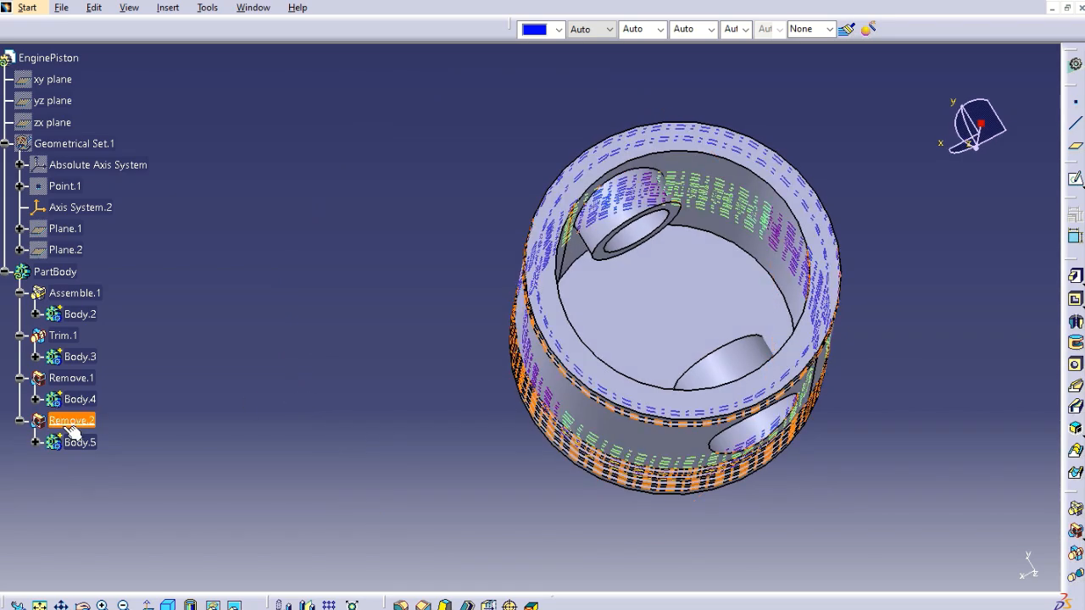
{"action": "right_click", "coordinate": [72, 280]}
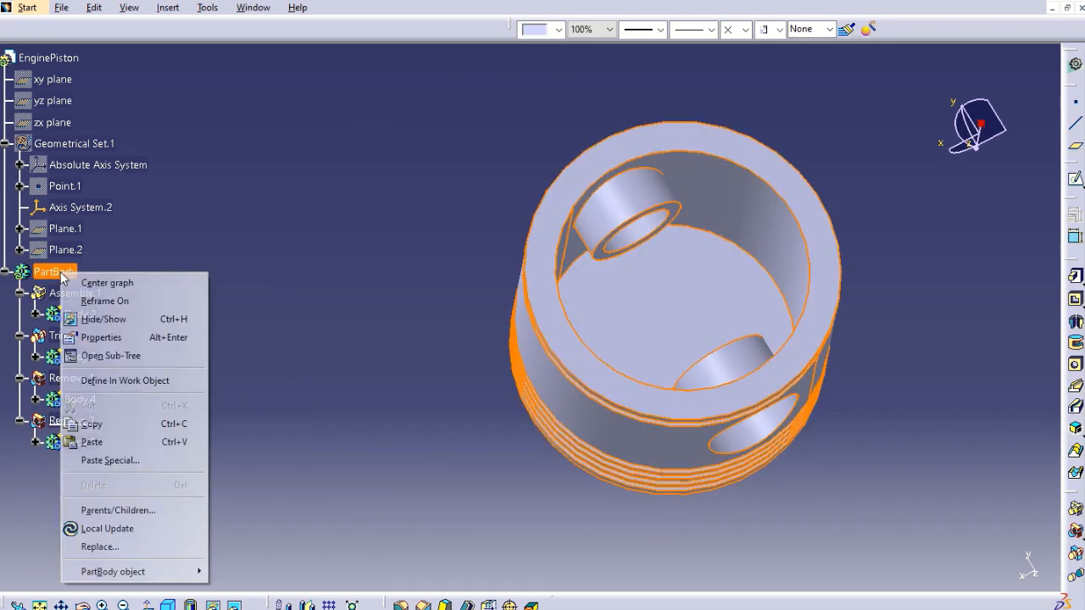
{"action": "left_click", "coordinate": [119, 377]}
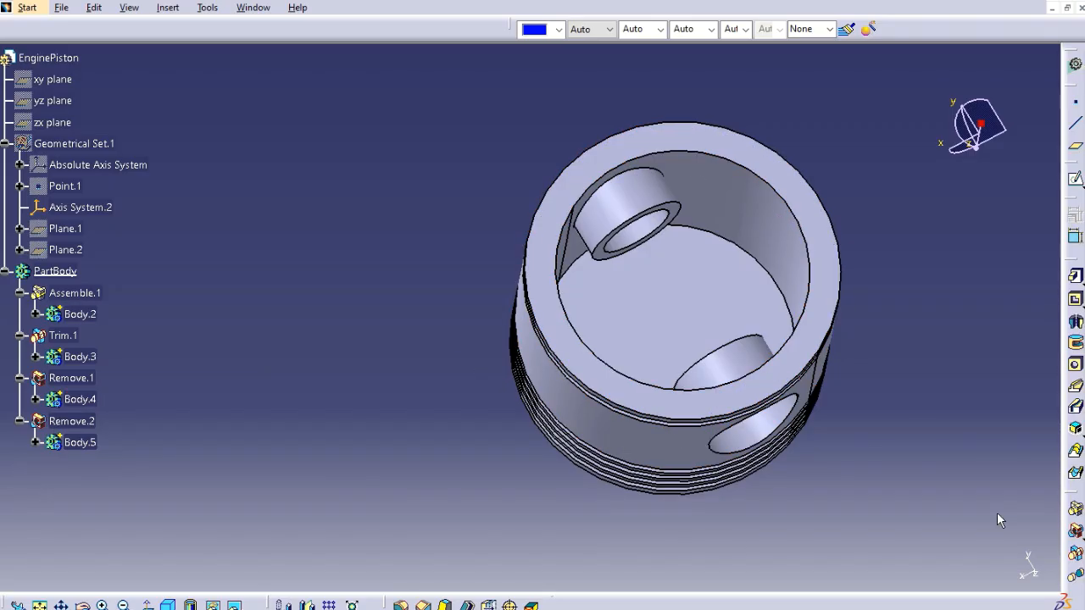
Select one pin boss's edge at the inner wall for an edge fillet and try a 6 mm radius with Tangency propagation.
{"action": "left_click", "coordinate": [402, 605]}
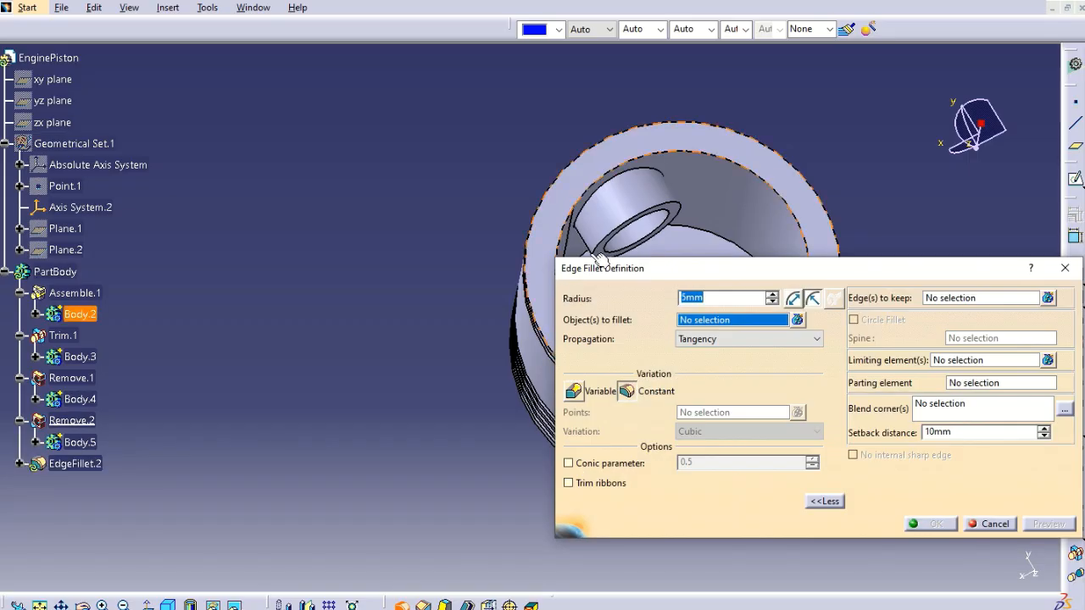
{"action": "left_click", "coordinate": [639, 179]}
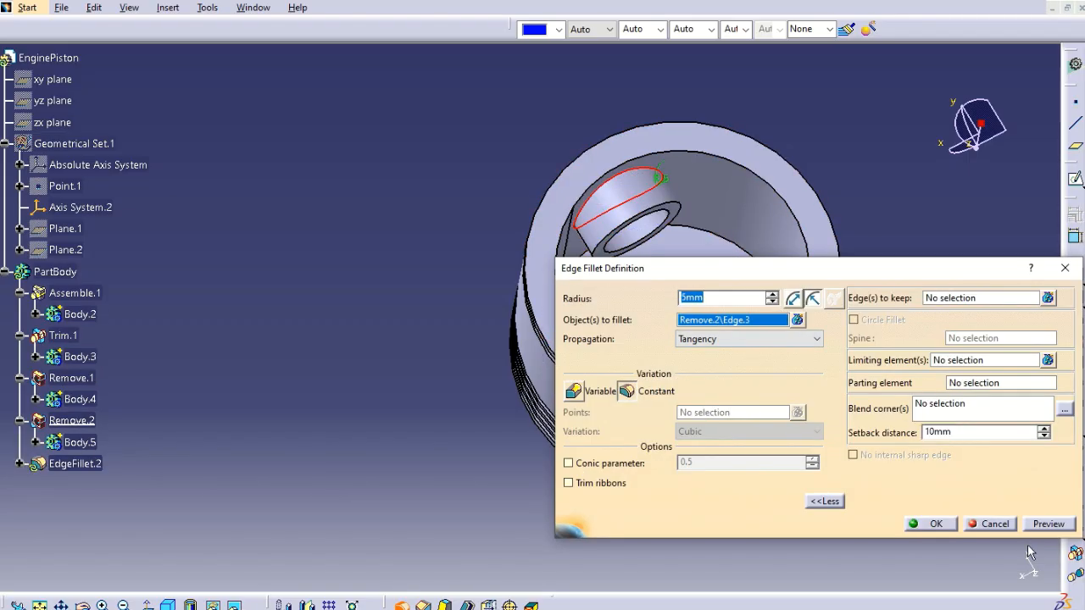
{"action": "left_click", "coordinate": [1048, 524]}
{"action": "left_click_drag", "start_coordinate": [730, 297], "coordinate": [619, 292]}
{"action": "type", "text": "6mm"}
{"action": "left_click", "coordinate": [1049, 523]}
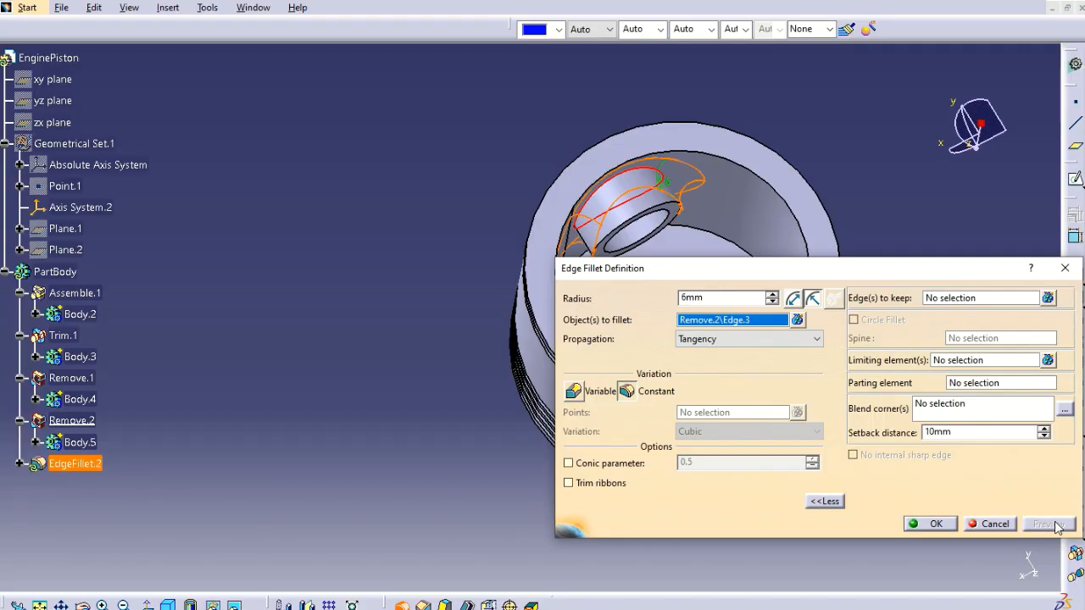
{"action": "left_click", "coordinate": [935, 524]}
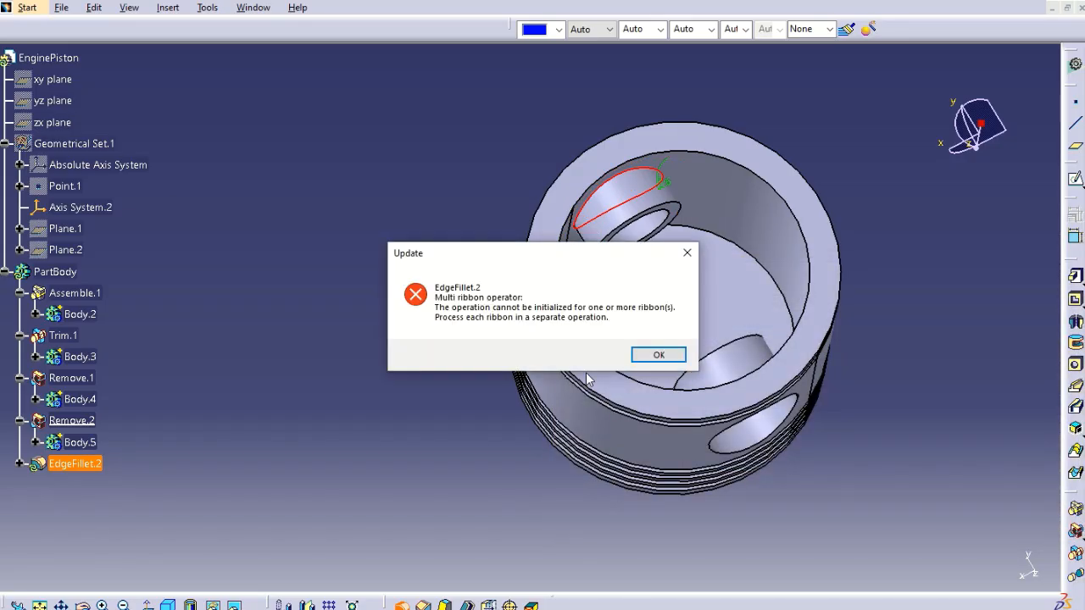
{"action": "left_click", "coordinate": [660, 356]}
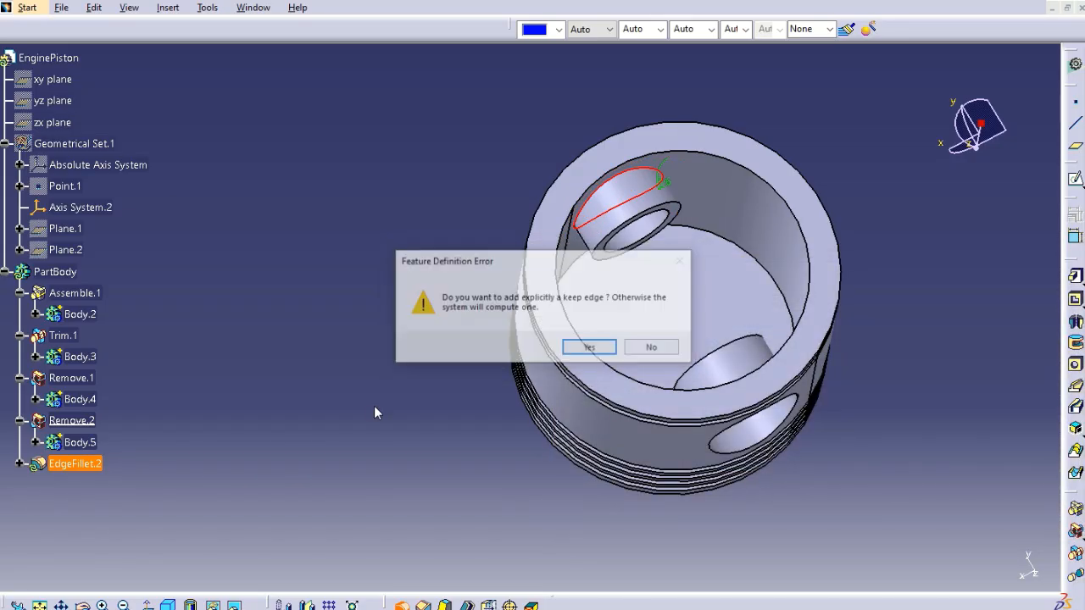
{"action": "left_click", "coordinate": [589, 349]}
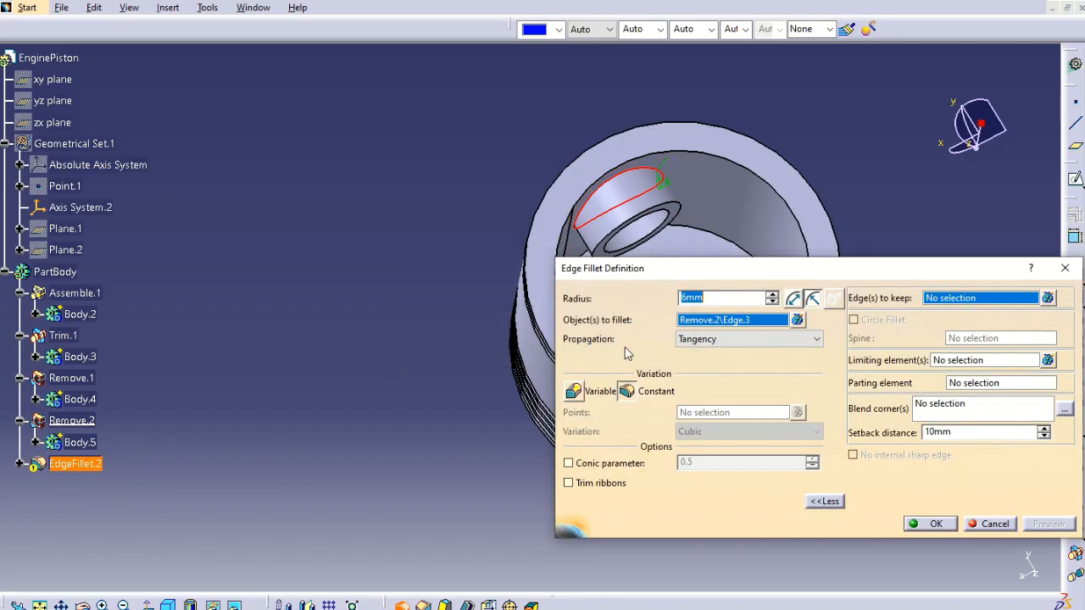
Change the boss fillet's propagation to Minimal, set its radius to 5 mm and create it.
{"action": "left_click", "coordinate": [726, 340]}
{"action": "left_click", "coordinate": [720, 356]}
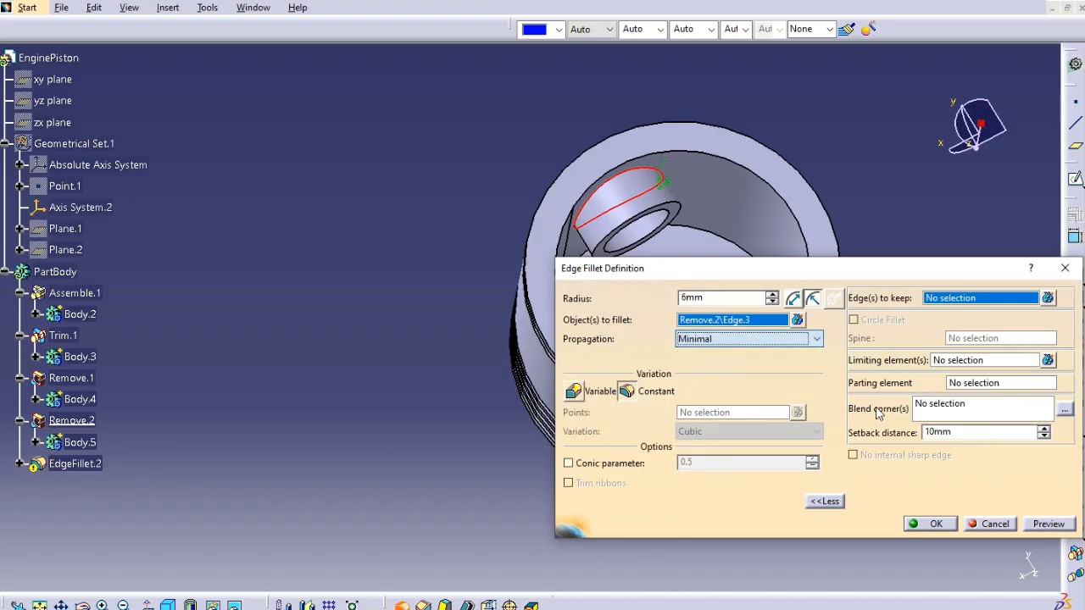
{"action": "left_click", "coordinate": [1049, 524]}
{"action": "left_click", "coordinate": [927, 523]}
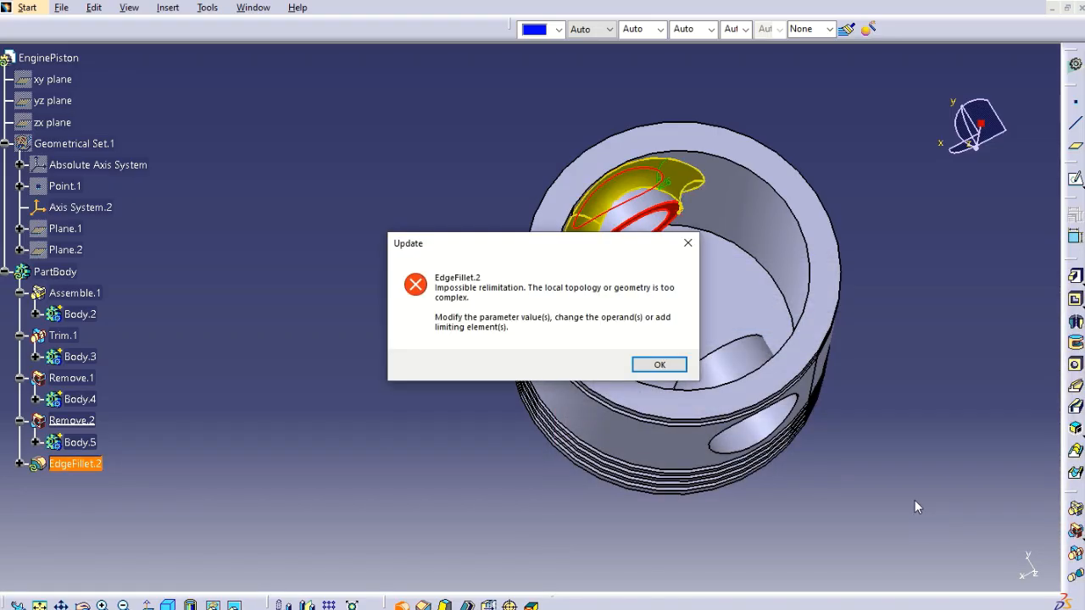
{"action": "left_click", "coordinate": [659, 363]}
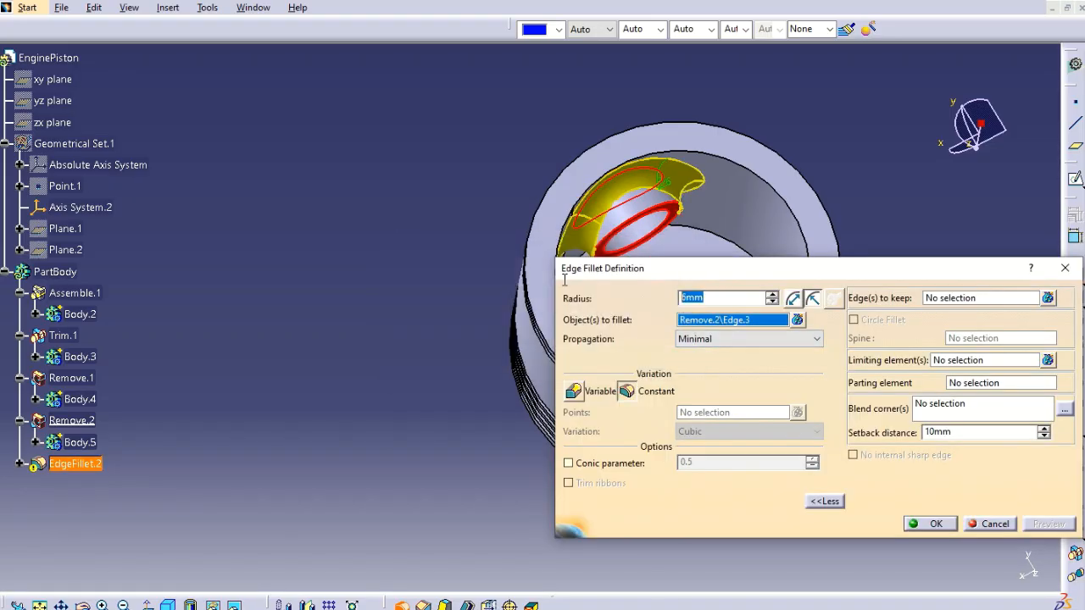
{"action": "type", "text": "5"}
{"action": "left_click", "coordinate": [1032, 524]}
{"action": "left_click", "coordinate": [930, 524]}
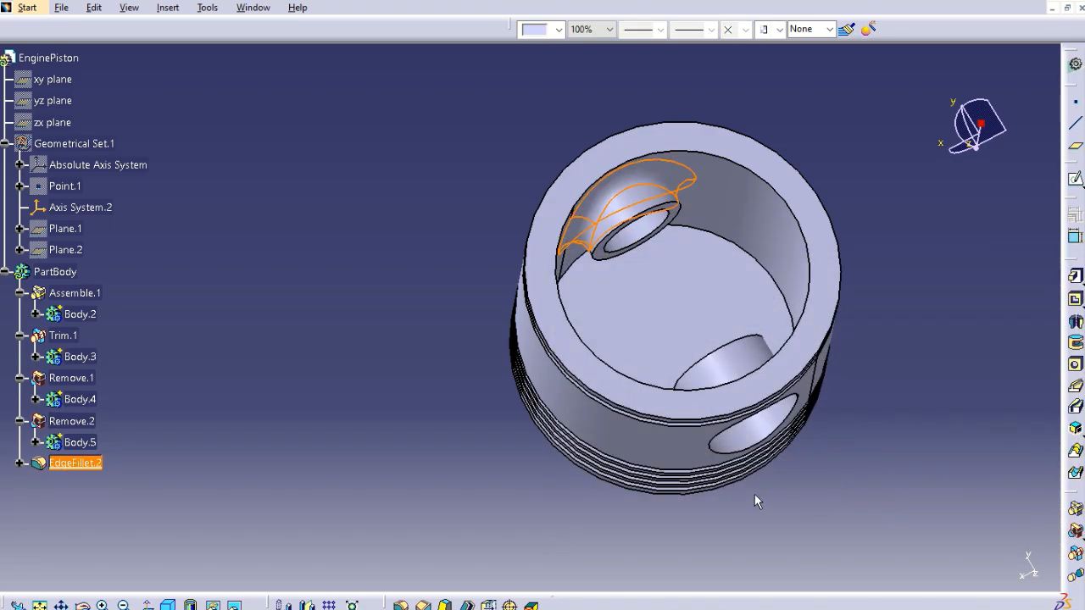
Add the opposite pin boss's edge at the inner wall to the existing 5 mm boss fillet, EdgeFillet.2.
{"action": "middle_click_drag", "start_coordinate": [639, 509], "coordinate": [687, 521]}
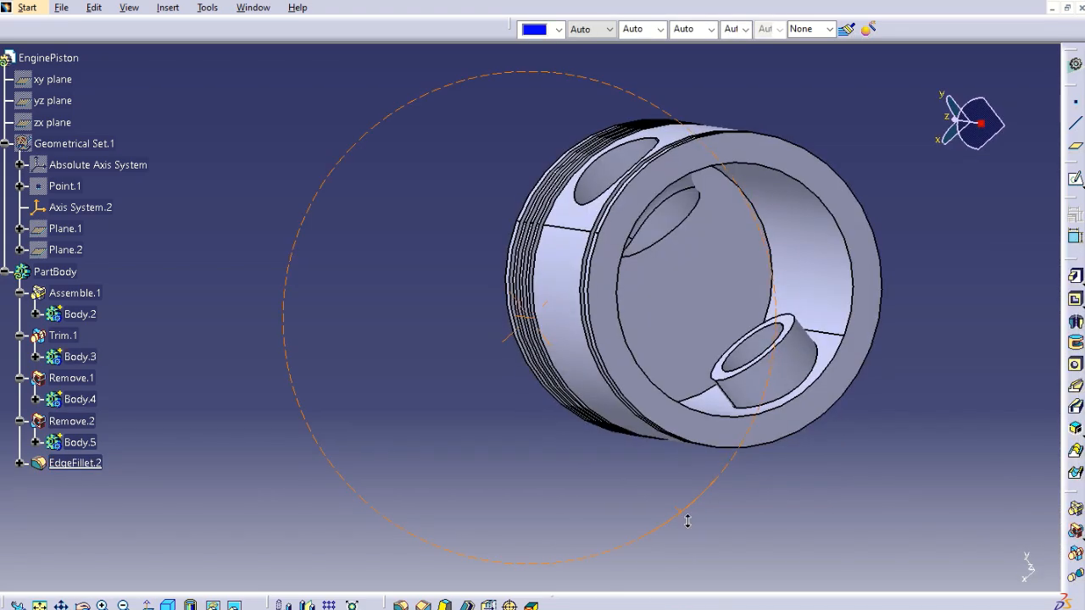
{"action": "right_click", "coordinate": [91, 464]}
{"action": "mouse_move", "coordinate": [118, 451]}
{"action": "left_click", "coordinate": [292, 449]}
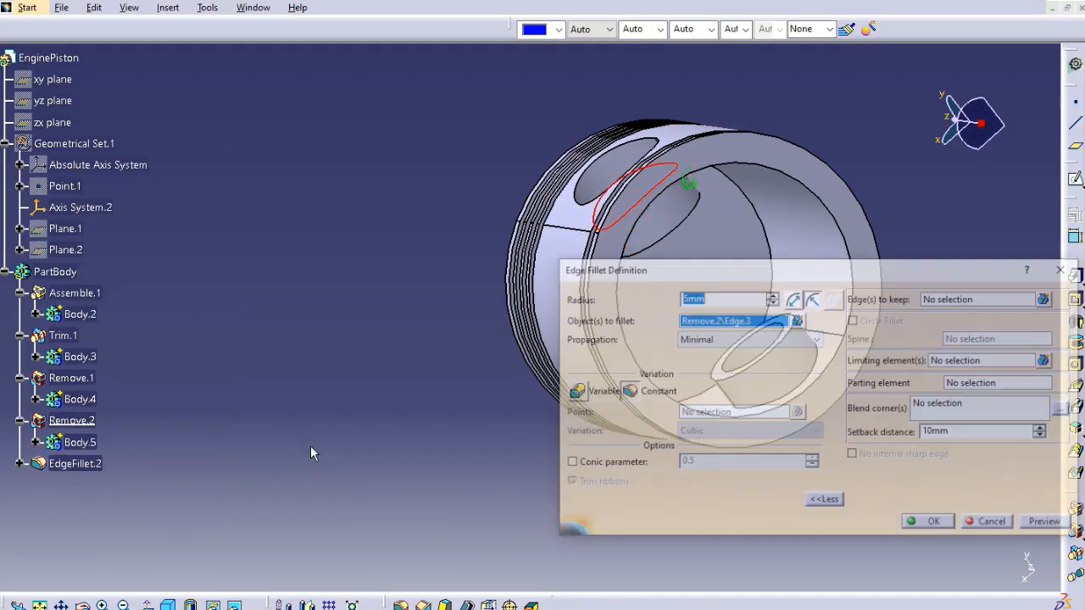
{"action": "left_click_drag", "start_coordinate": [757, 280], "coordinate": [277, 267]}
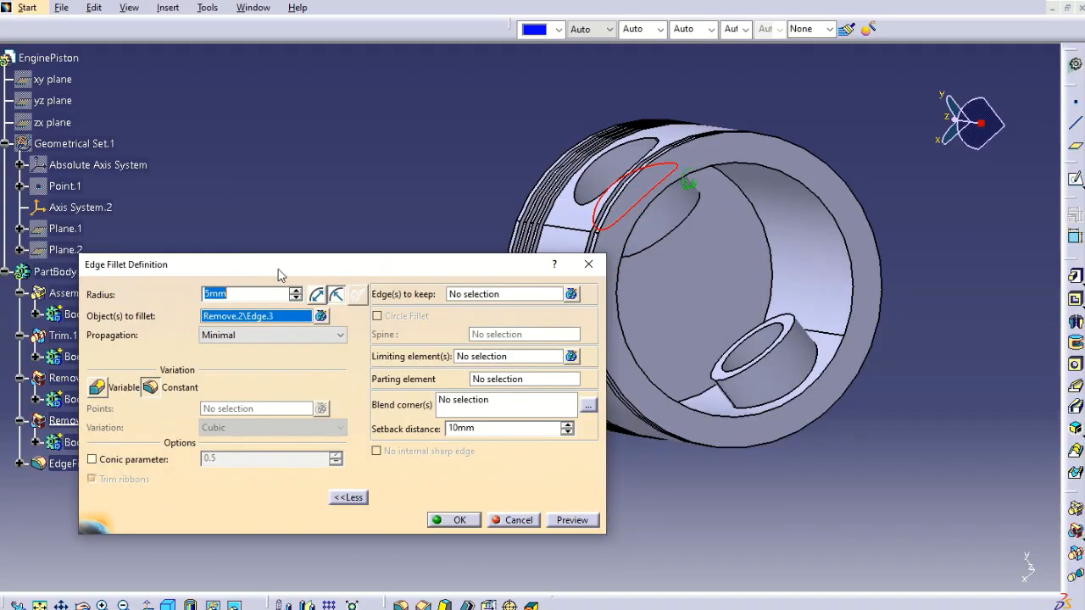
{"action": "left_click", "coordinate": [811, 369]}
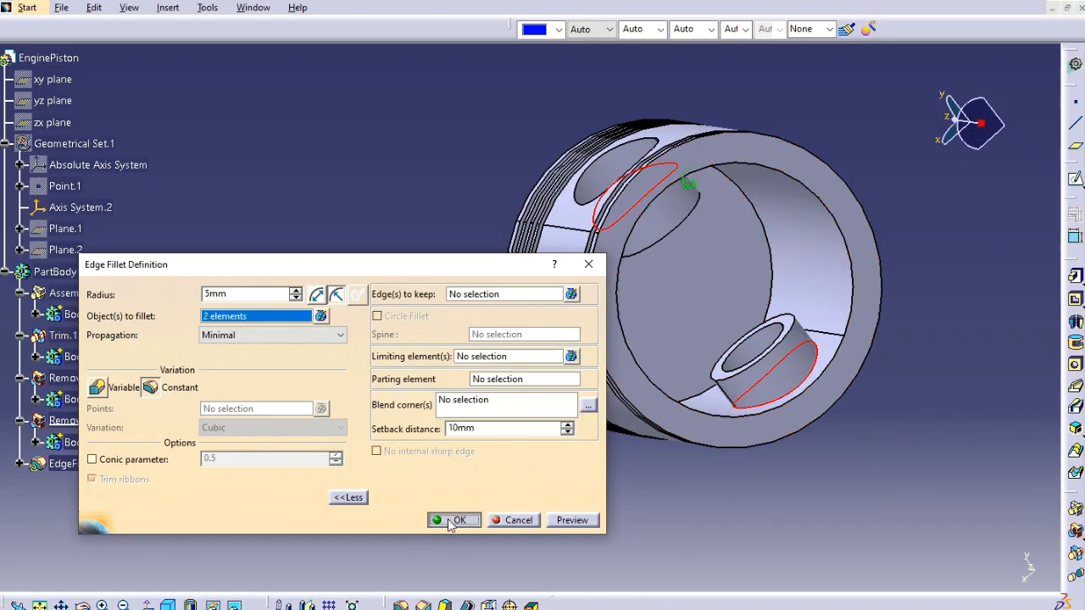
{"action": "left_click", "coordinate": [450, 519]}
{"action": "middle_click_drag", "start_coordinate": [707, 511], "coordinate": [817, 535]}
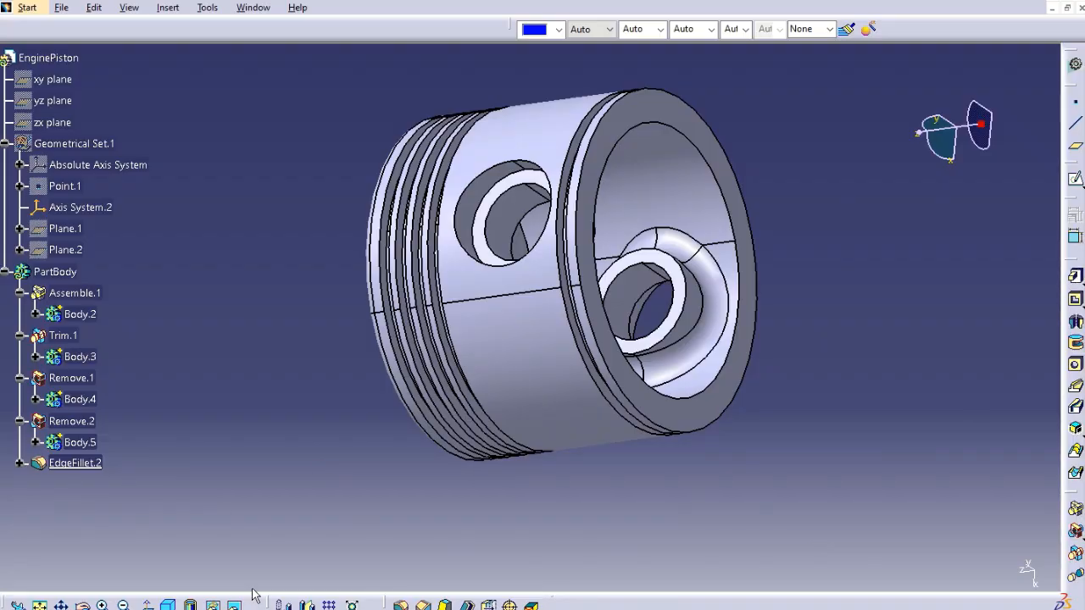
Fillet the inner circular edges of both pin-hole recesses with a 1 mm radius and Tangency propagation.
{"action": "left_click", "coordinate": [417, 604]}
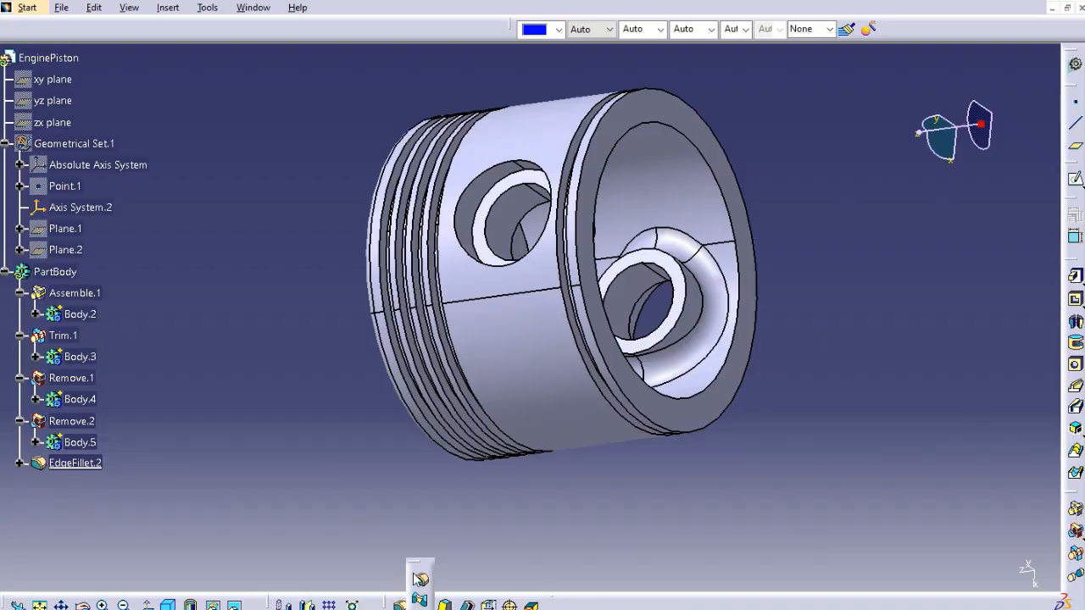
{"action": "left_click", "coordinate": [421, 579]}
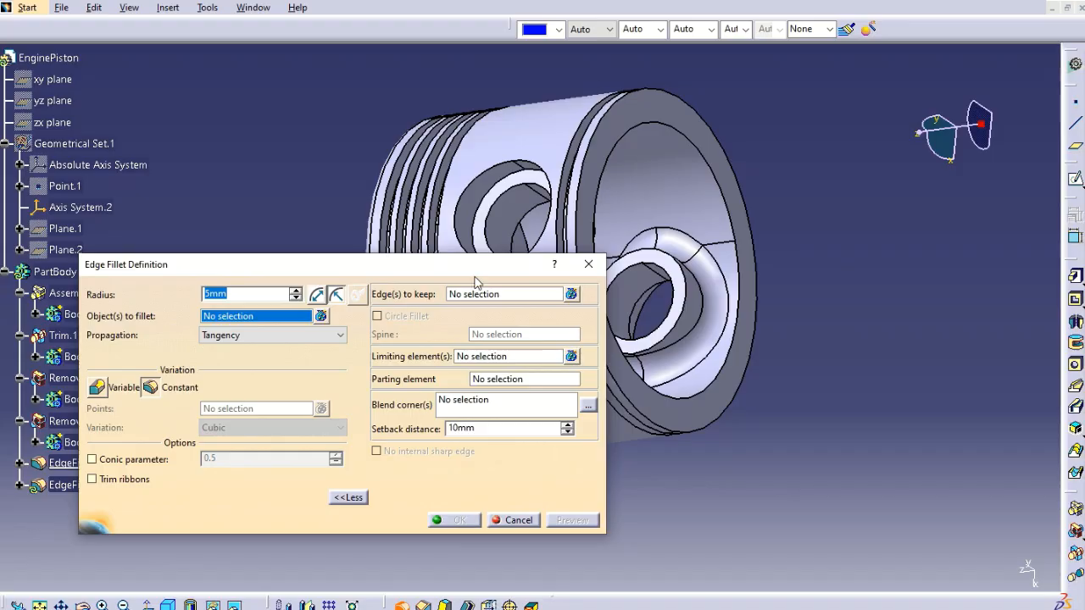
{"action": "left_click", "coordinate": [484, 208]}
{"action": "middle_click_drag", "start_coordinate": [890, 391], "coordinate": [486, 194]}
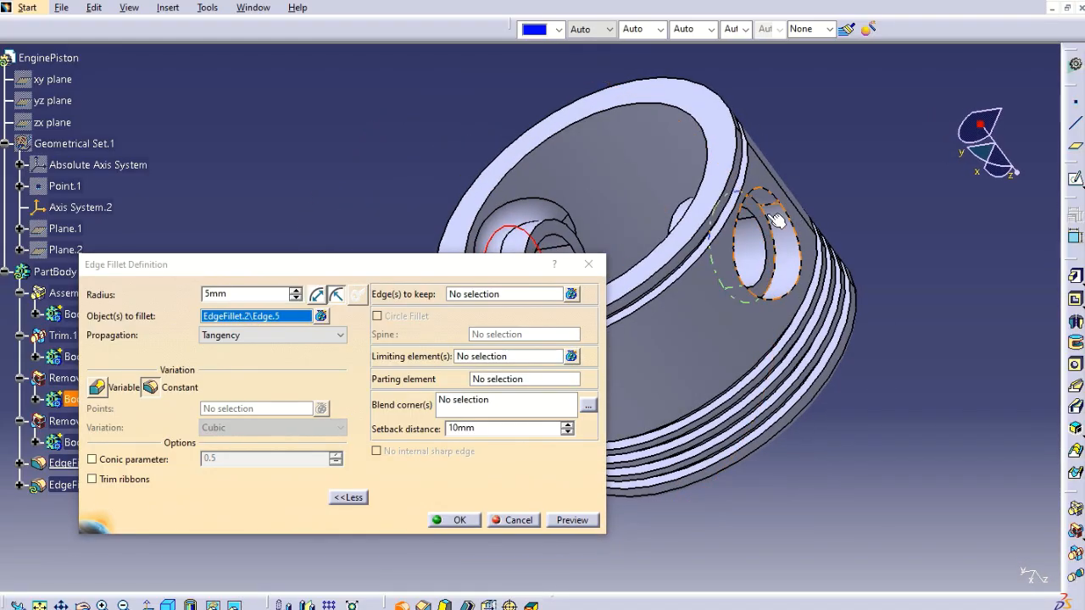
{"action": "left_click", "coordinate": [773, 219]}
{"action": "double_click", "coordinate": [232, 294]}
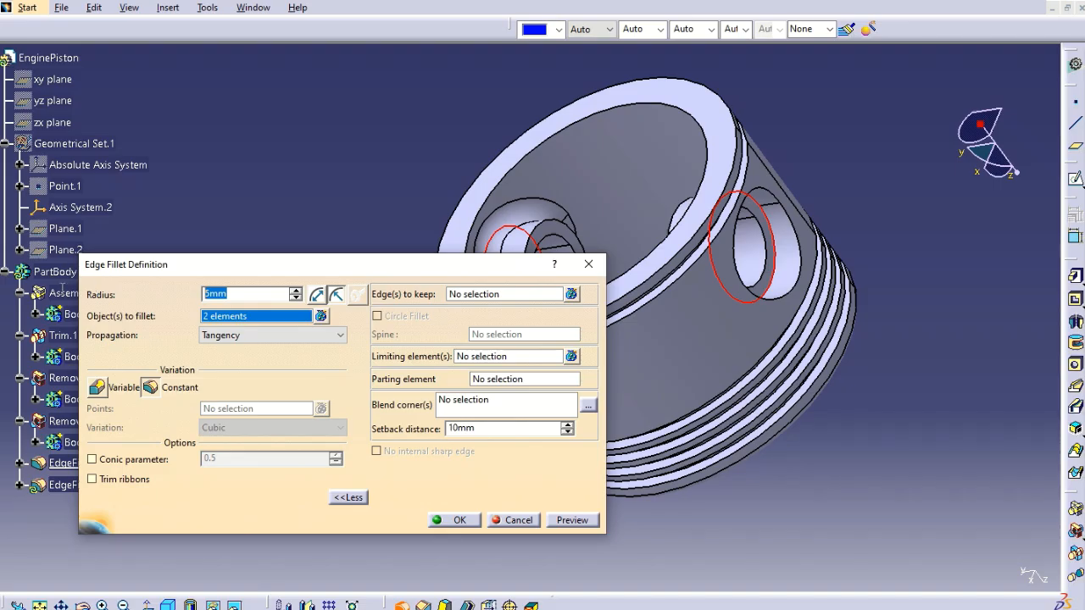
{"action": "type", "text": "1mm"}
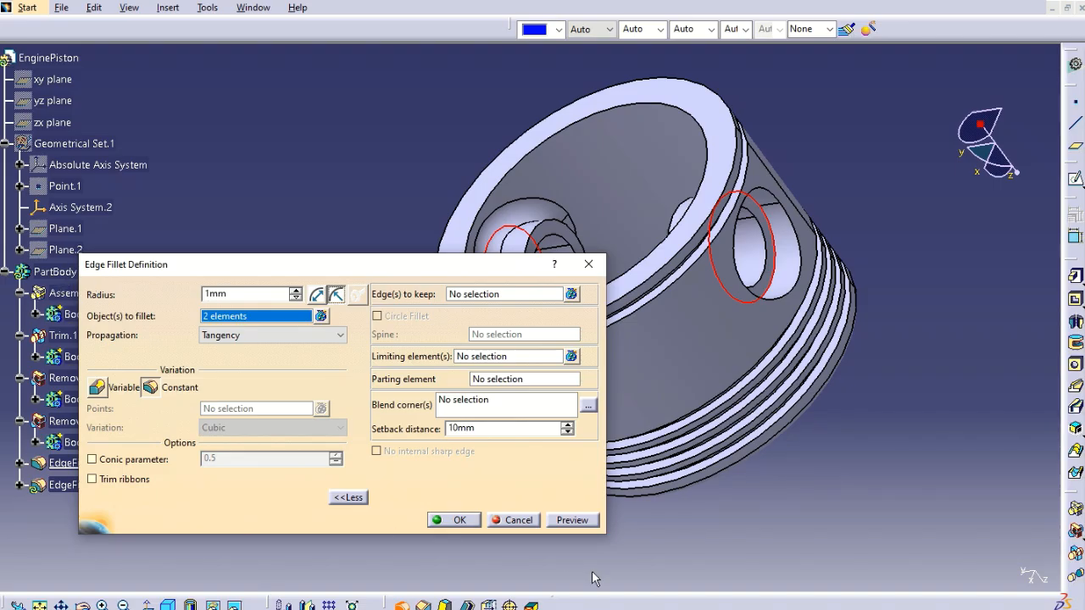
{"action": "left_click", "coordinate": [451, 519]}
Show the whole piston in isometric view and collapse PartBody and Geometrical Set.1 in the specification tree.
{"action": "middle_click_drag", "start_coordinate": [985, 340], "coordinate": [366, 254]}
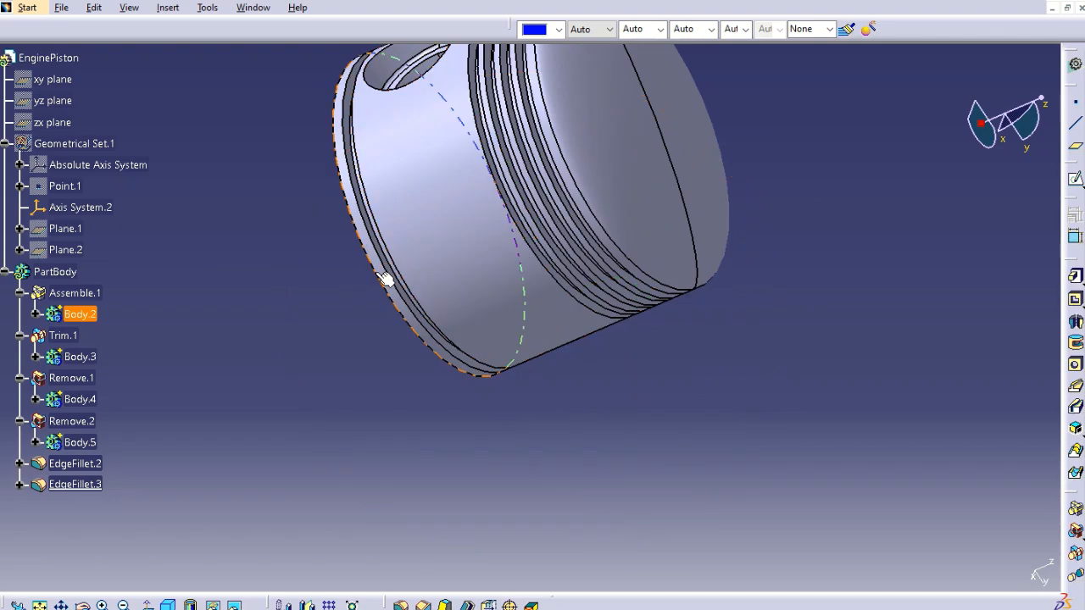
{"action": "key", "text": "f"}
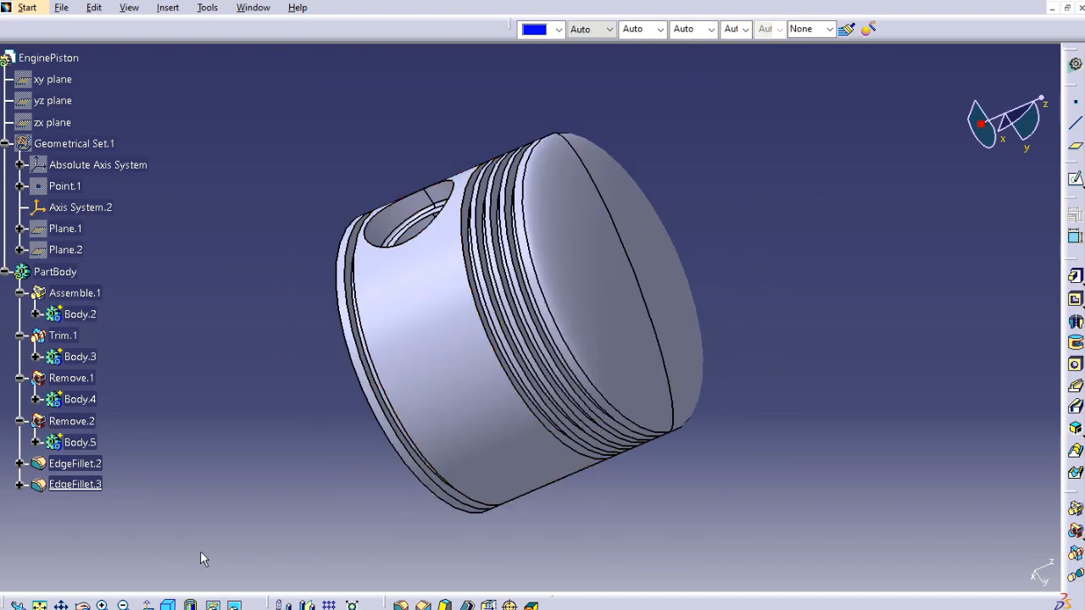
{"action": "left_click", "coordinate": [168, 605]}
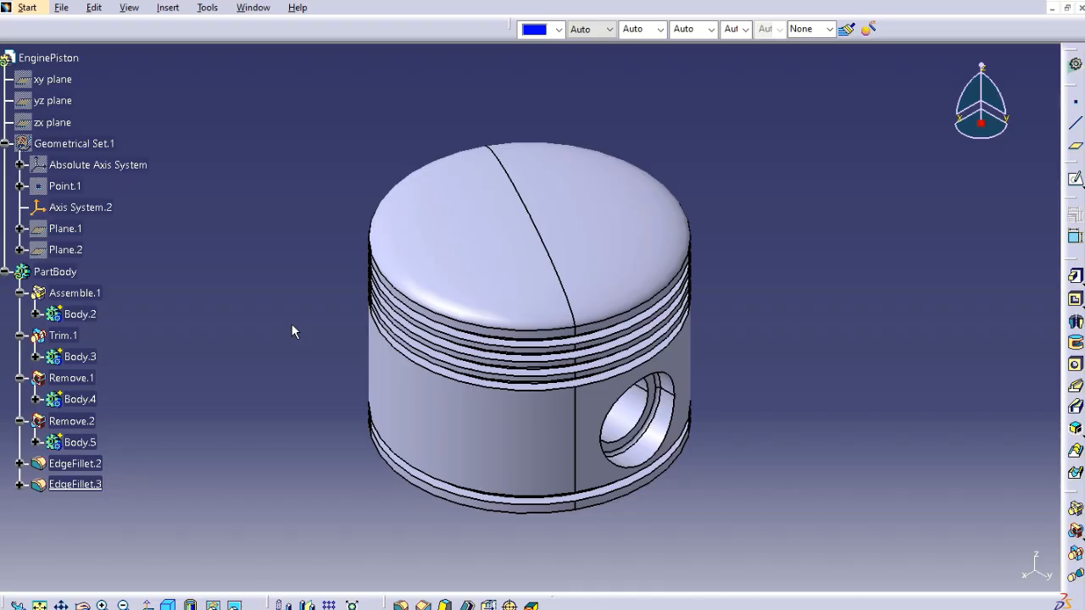
{"action": "left_click", "coordinate": [4, 272]}
{"action": "left_click", "coordinate": [5, 144]}
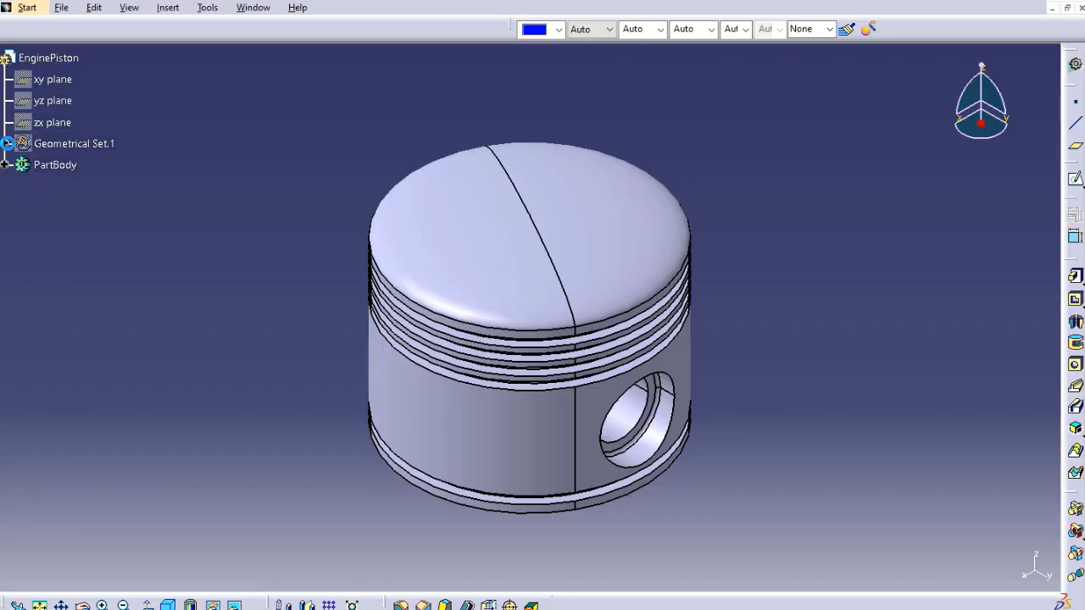